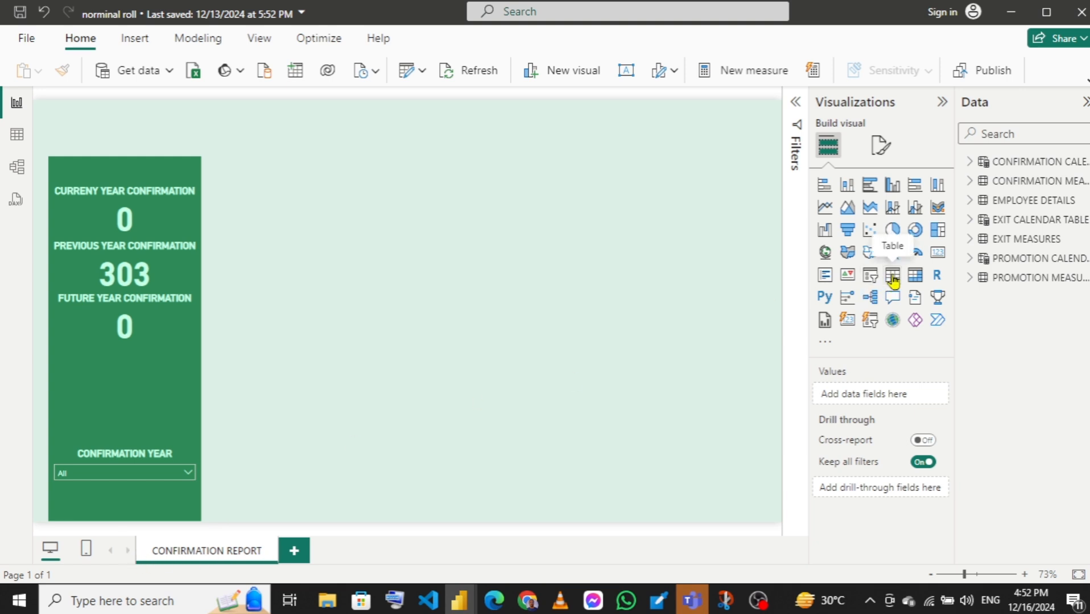
# - Insert a table visual and widen it to fill the empty canvas area beside the green summary panel
pyautogui.click(892, 279)
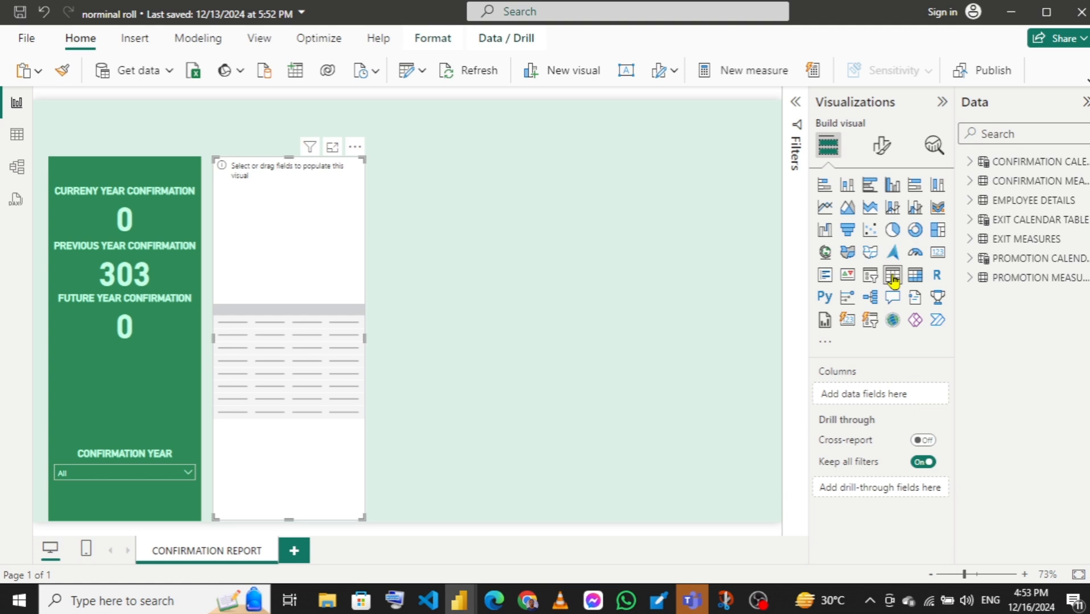
pyautogui.moveTo(364, 338); pyautogui.dragTo(375, 338)
pyautogui.click(699, 319)
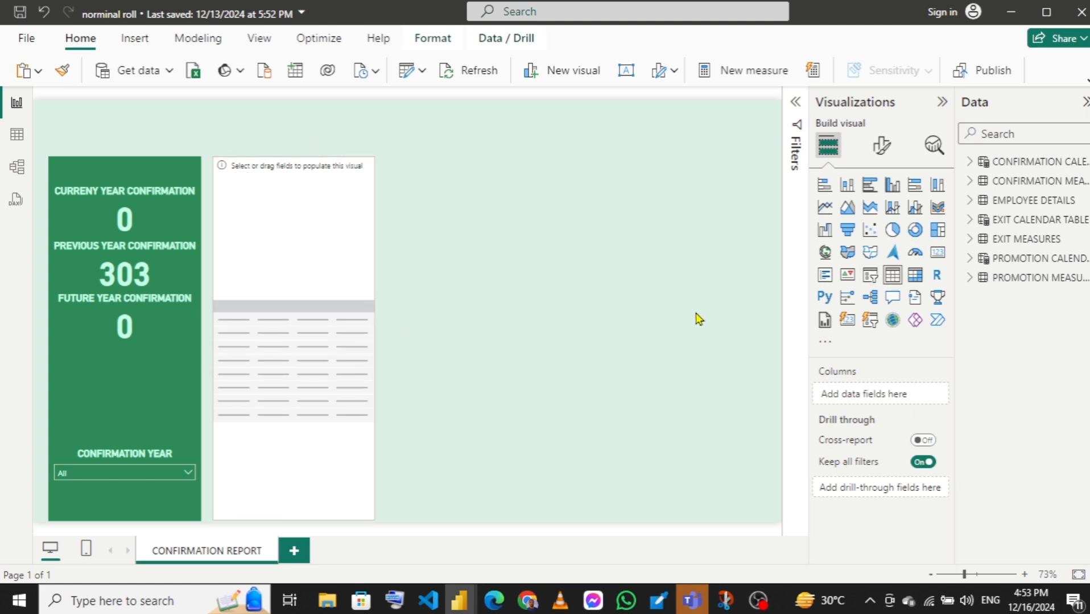
pyautogui.moveTo(700, 319); pyautogui.dragTo(773, 323)
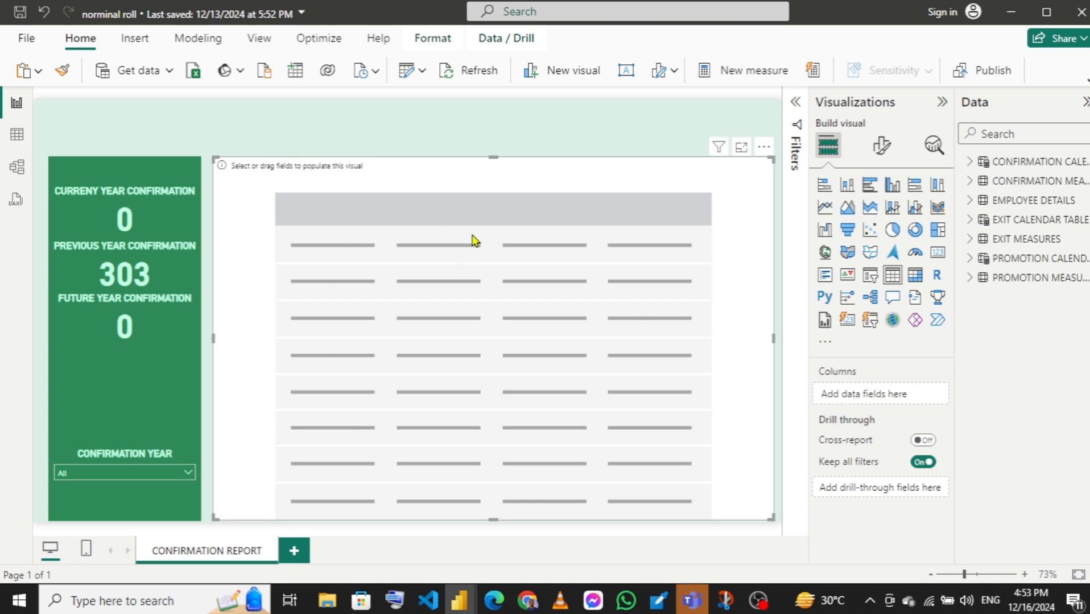
# - Add the EMPLOYEE NO. and SURNAME fields from EMPLOYEE DETAILS to the empty table
pyautogui.click(971, 202)
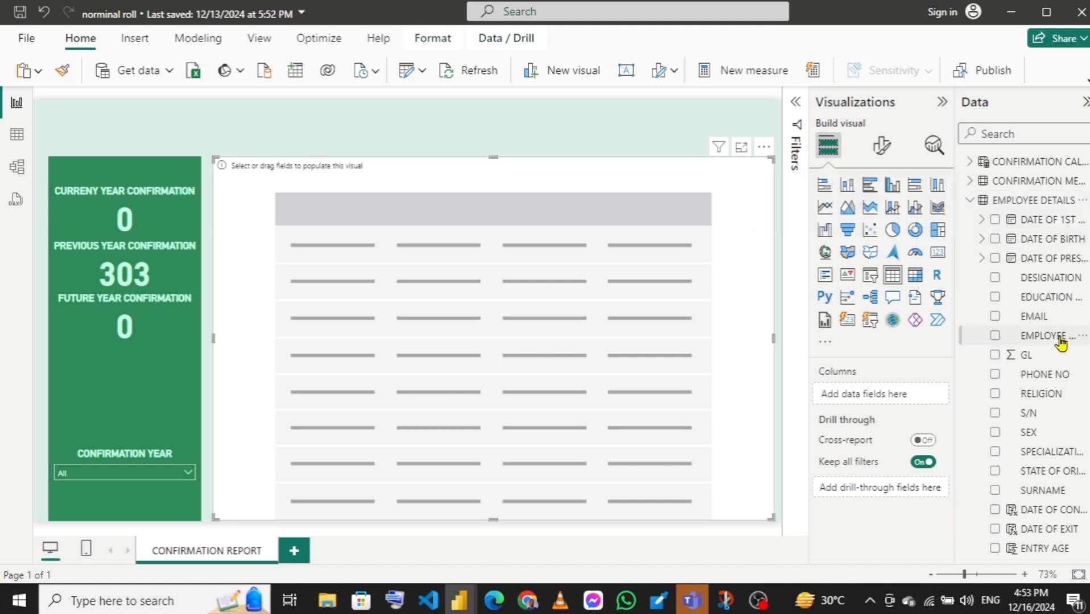
pyautogui.moveTo(1053, 336); pyautogui.dragTo(279, 269)
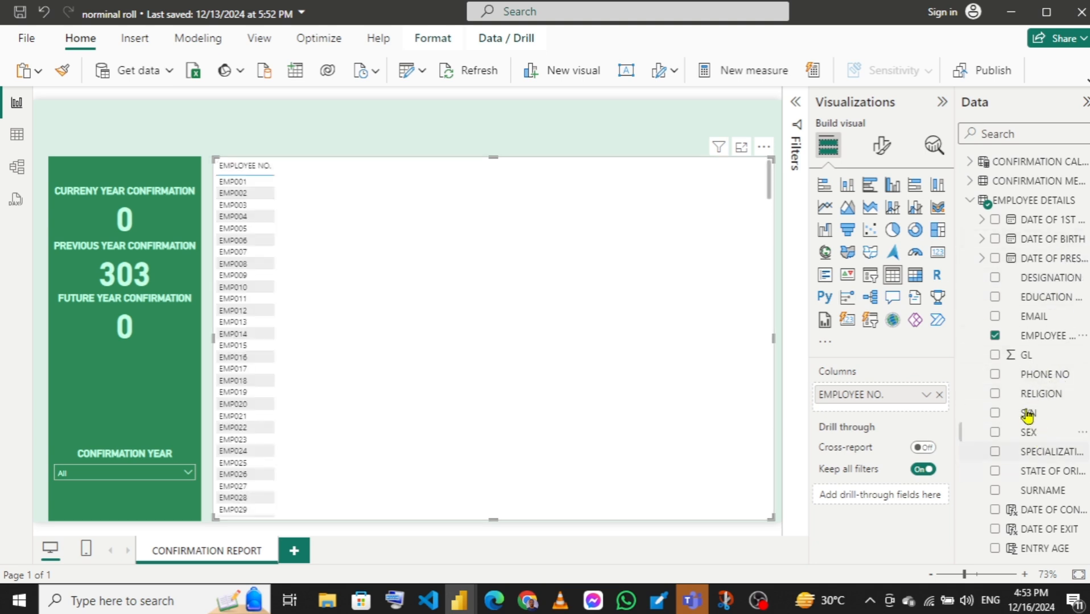
pyautogui.moveTo(1038, 500); pyautogui.dragTo(428, 369)
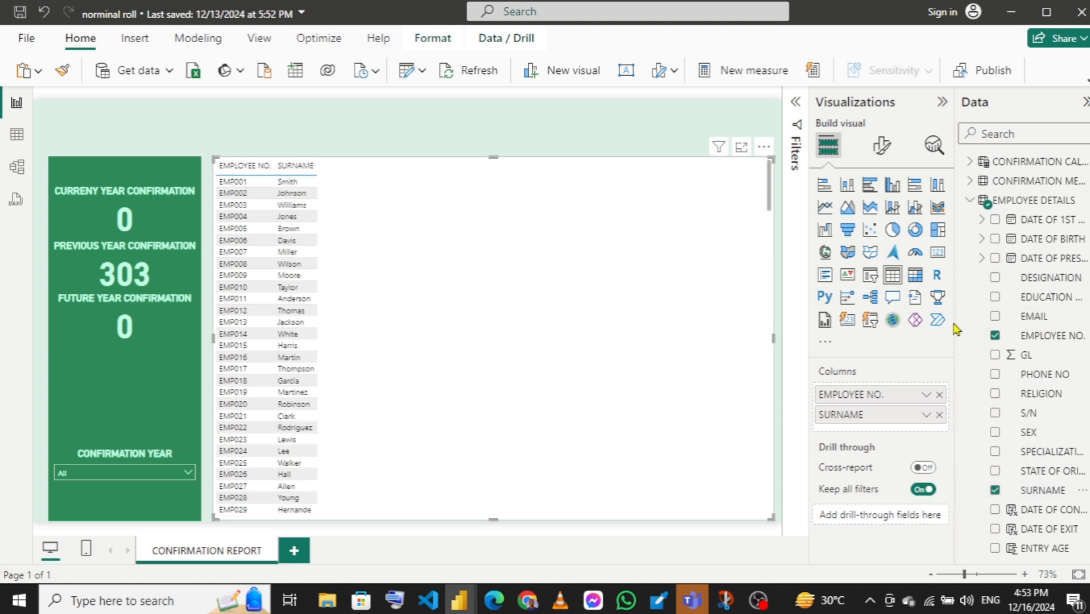
# - Add the PHONE NO field to the table and widen its column so each number fits on one line
pyautogui.moveTo(944, 318); pyautogui.dragTo(939, 315)
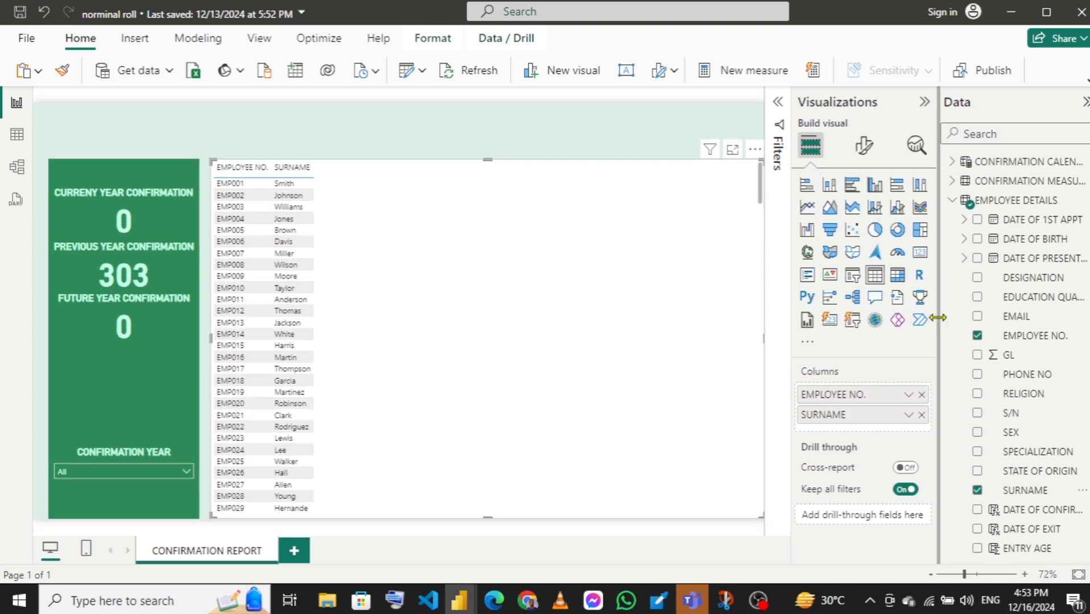
pyautogui.click(924, 103)
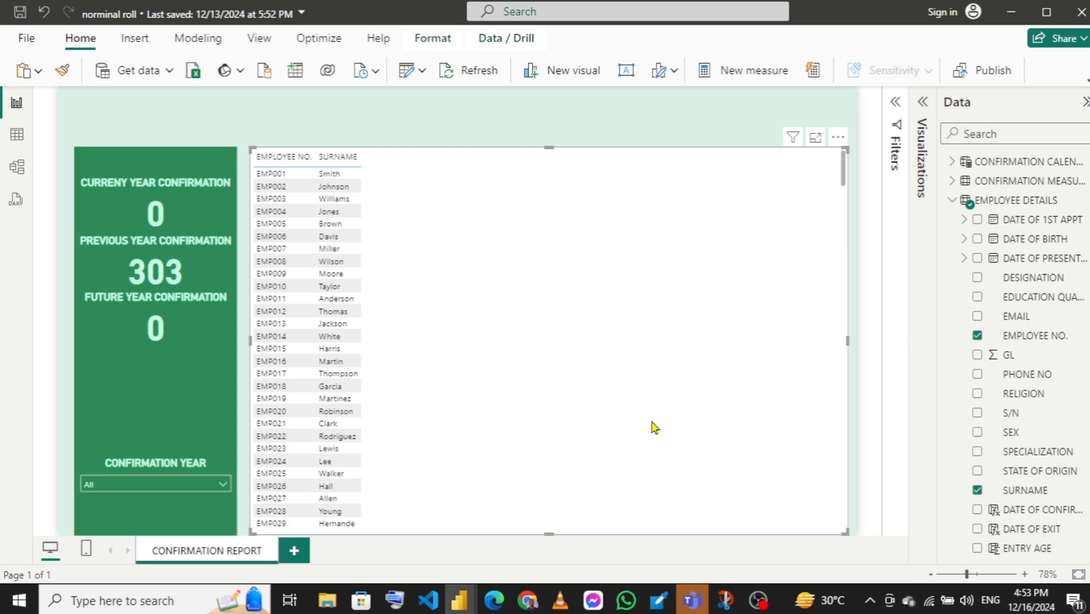
pyautogui.moveTo(459, 599)
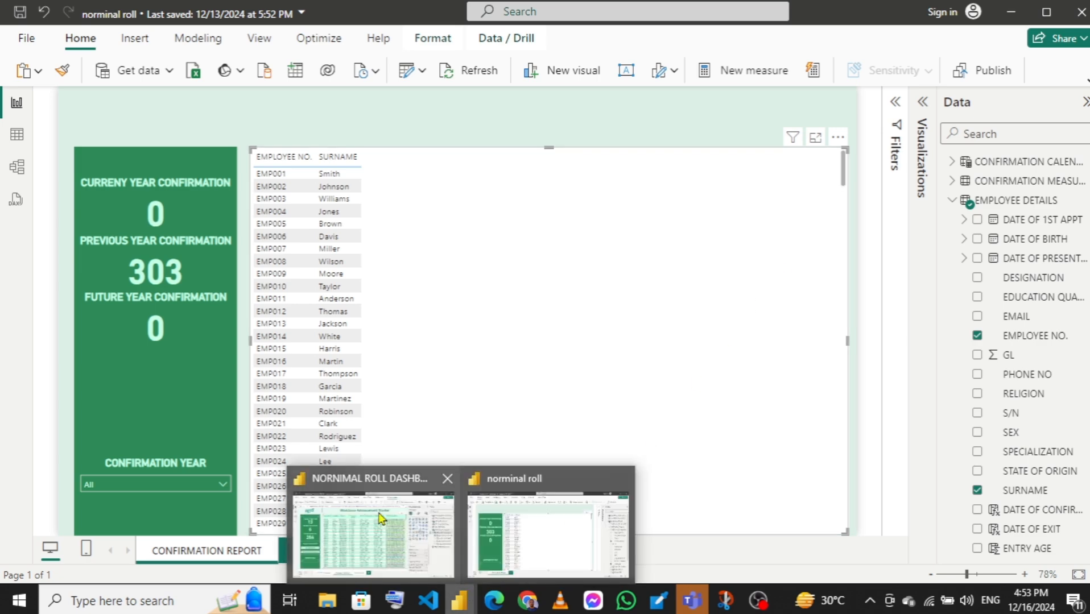
pyautogui.moveTo(380, 519)
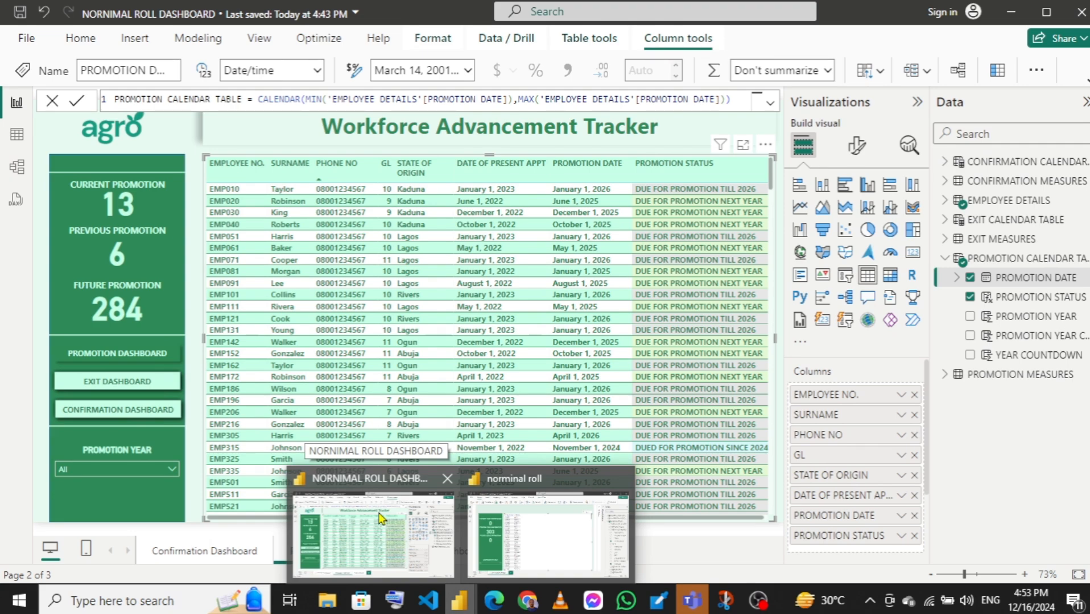
pyautogui.click(548, 535)
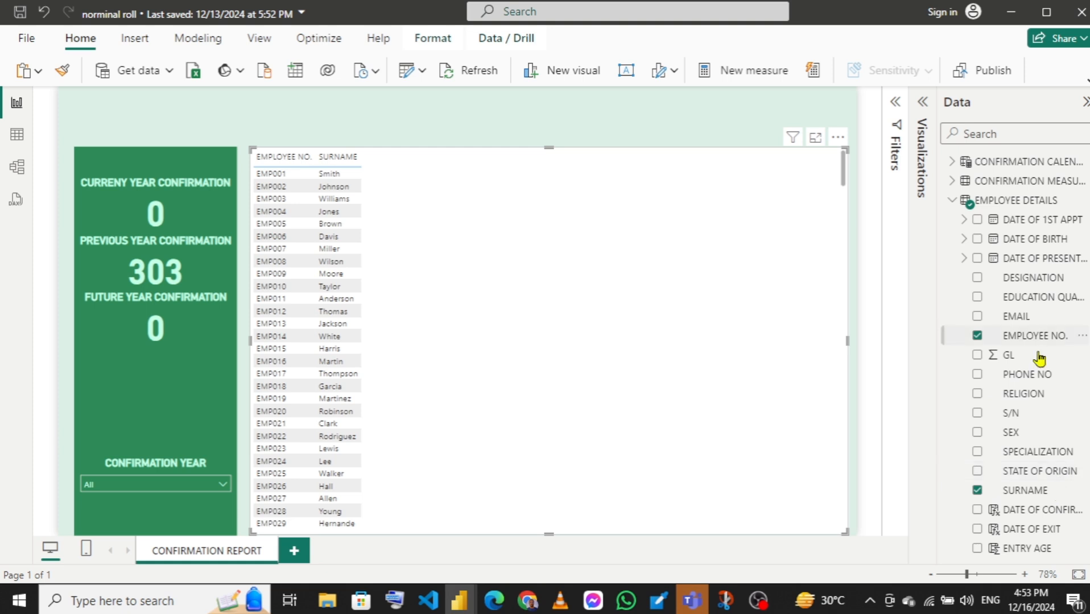
pyautogui.moveTo(1029, 378); pyautogui.dragTo(437, 339)
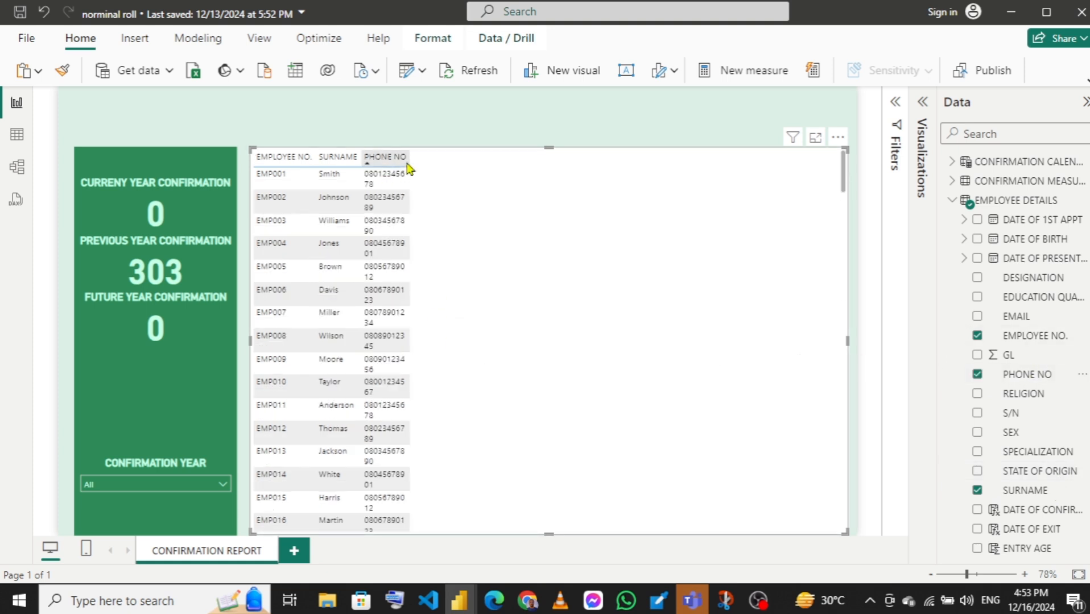
pyautogui.moveTo(412, 158); pyautogui.dragTo(430, 158)
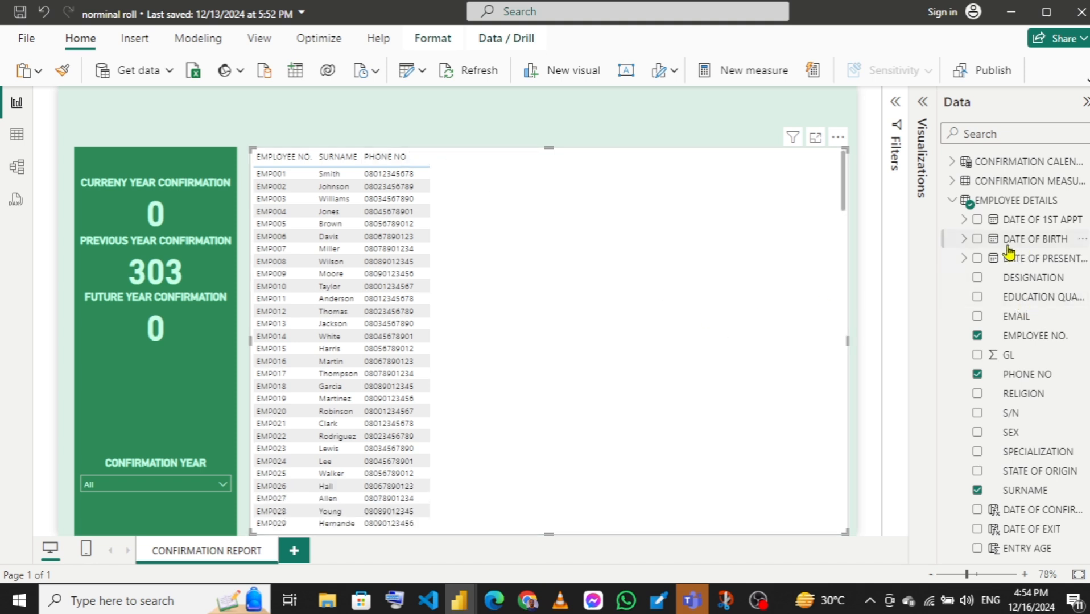
# - Add the STATE OF ORIGIN field from EMPLOYEE DETAILS to the table after PHONE NO
pyautogui.moveTo(450, 602)
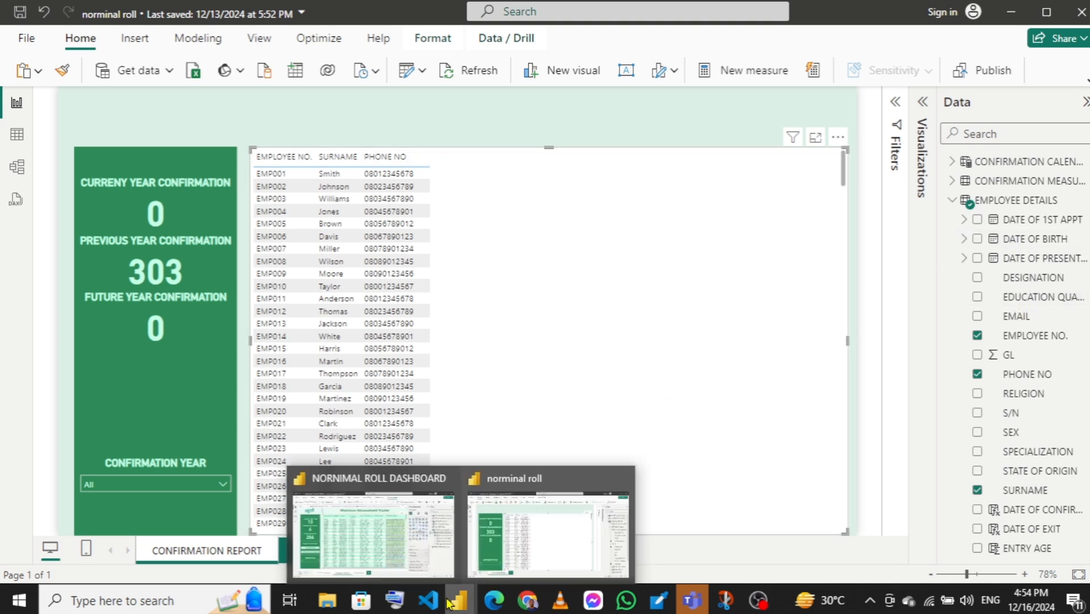
pyautogui.moveTo(366, 534)
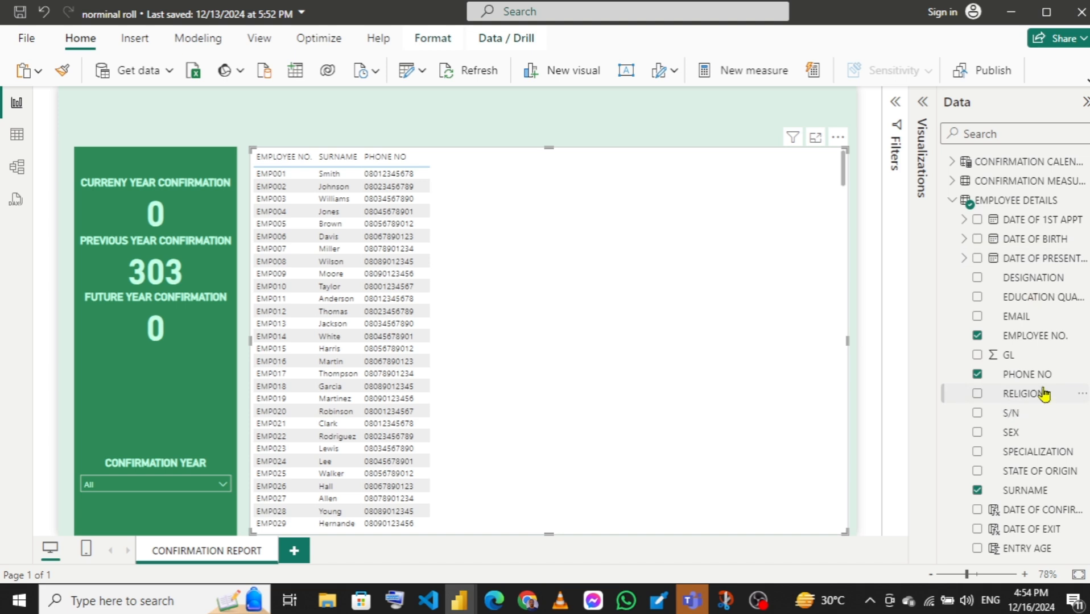
pyautogui.moveTo(1009, 472); pyautogui.dragTo(594, 324)
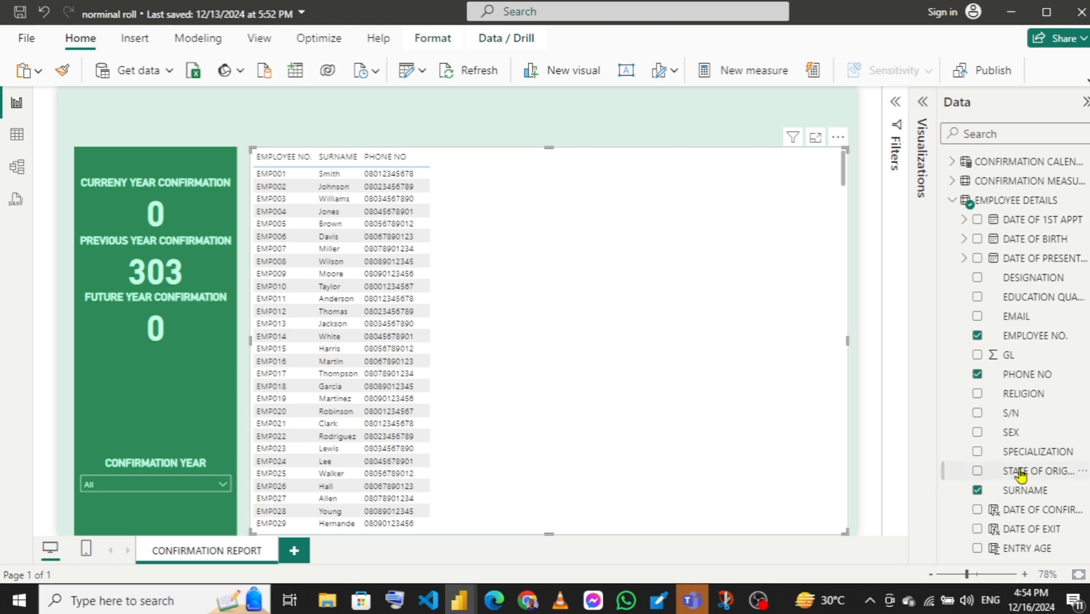
pyautogui.moveTo(957, 481); pyautogui.dragTo(605, 367)
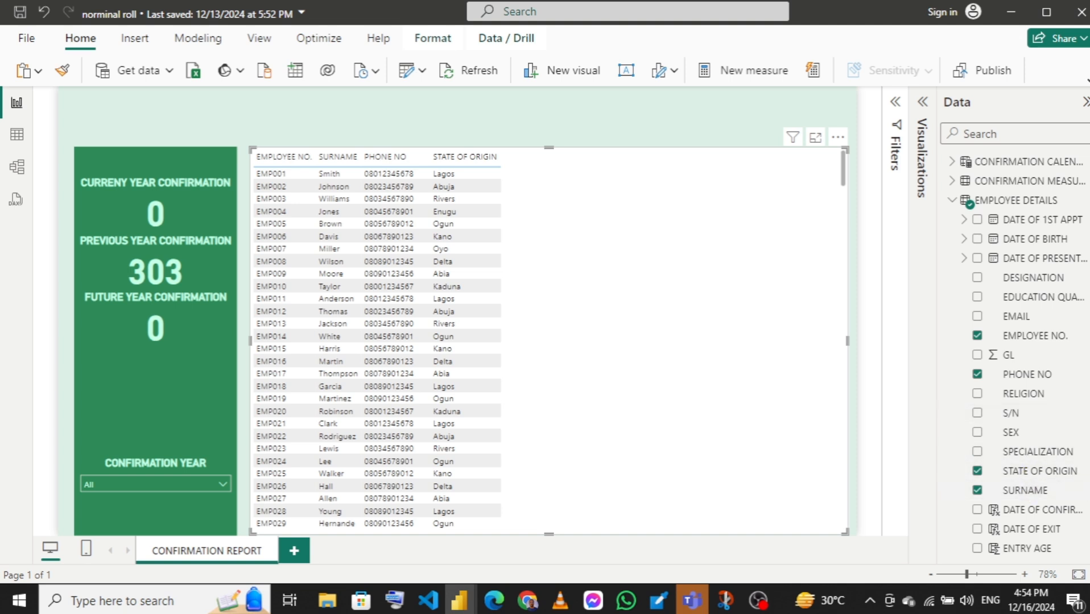
# - Add CONFIRMATION DATE from the CONFIRMATION CALENDAR TABLE to the table, using the plain date instead of the date hierarchy
pyautogui.click(952, 202)
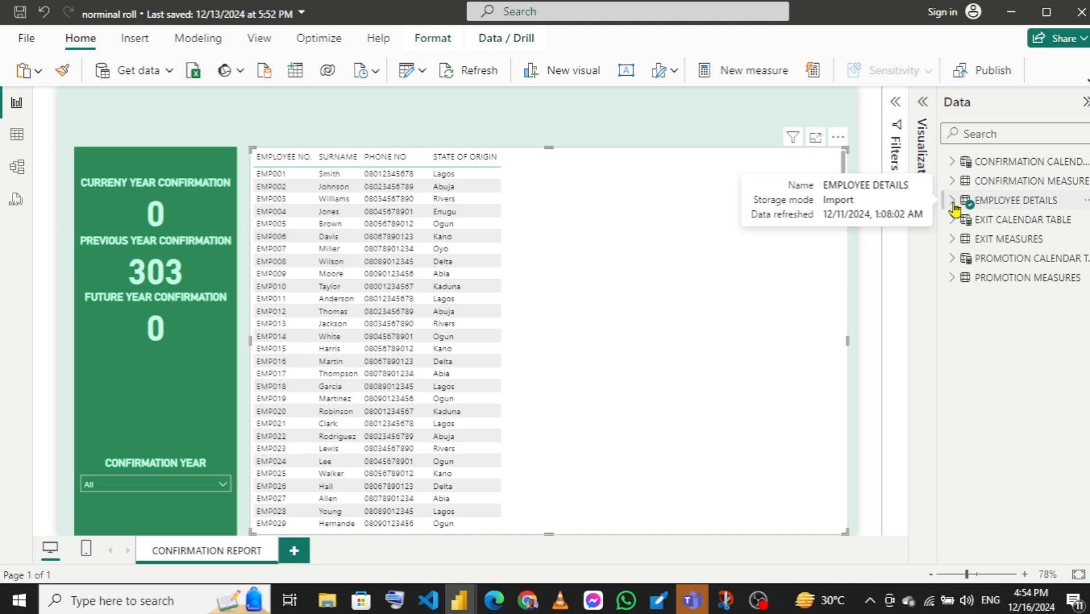
pyautogui.click(953, 203)
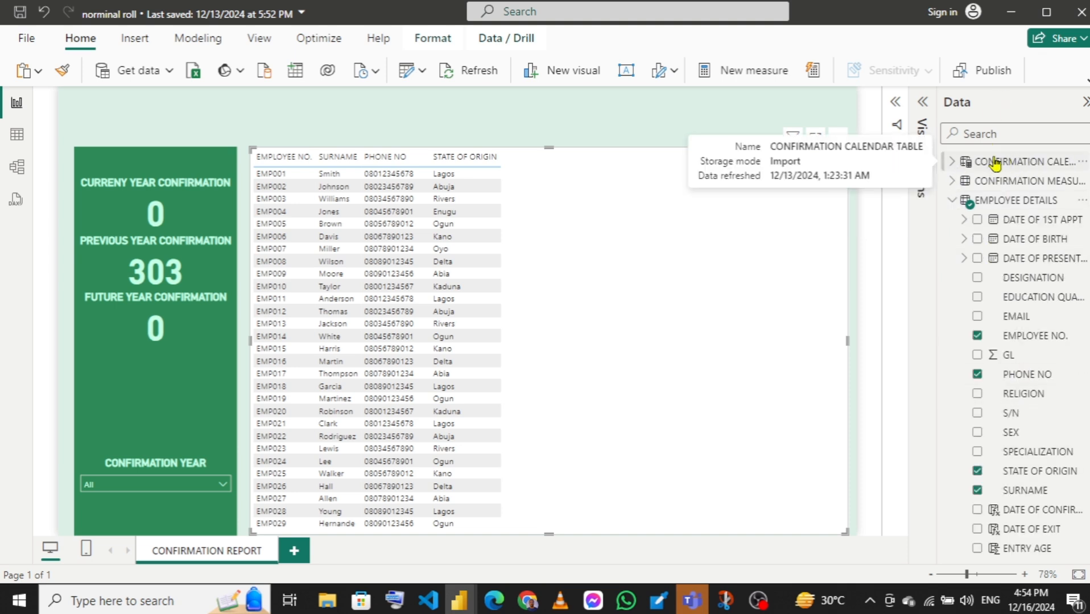
pyautogui.click(954, 163)
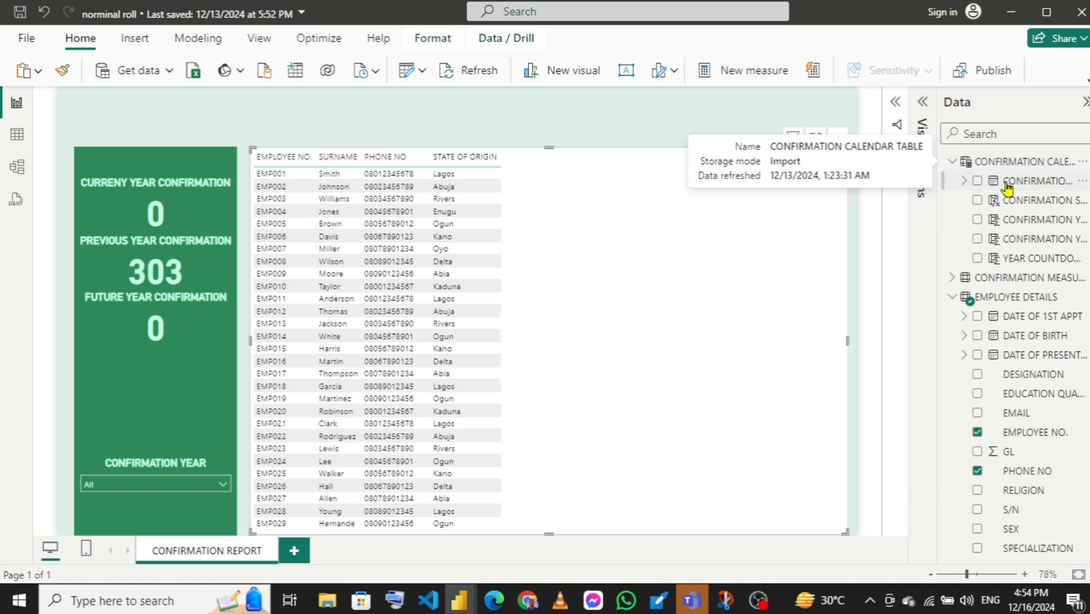
pyautogui.moveTo(1031, 189); pyautogui.dragTo(610, 242)
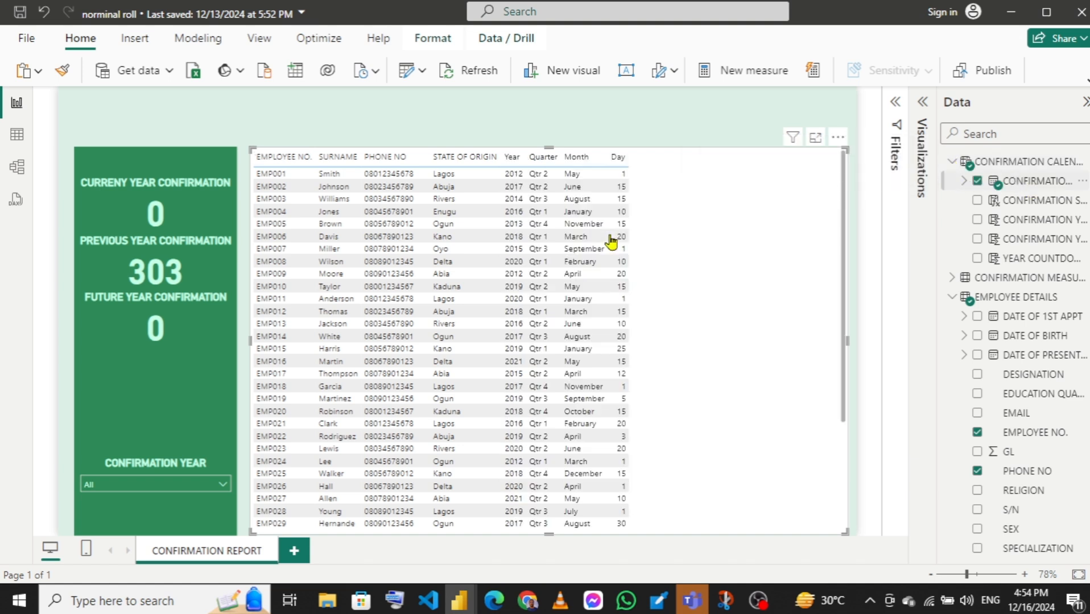
pyautogui.click(924, 105)
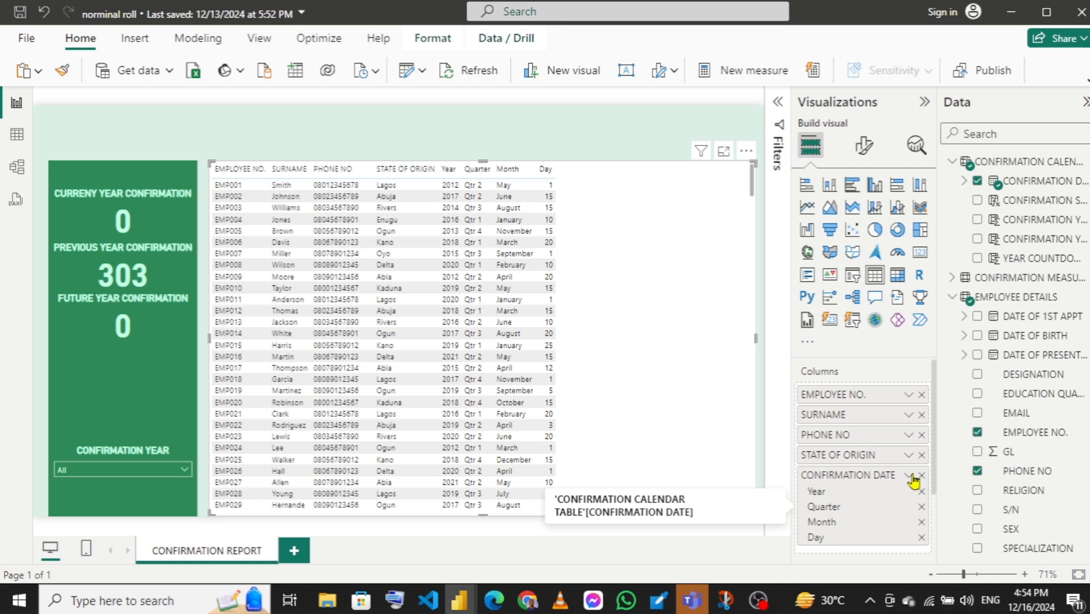
pyautogui.click(910, 477)
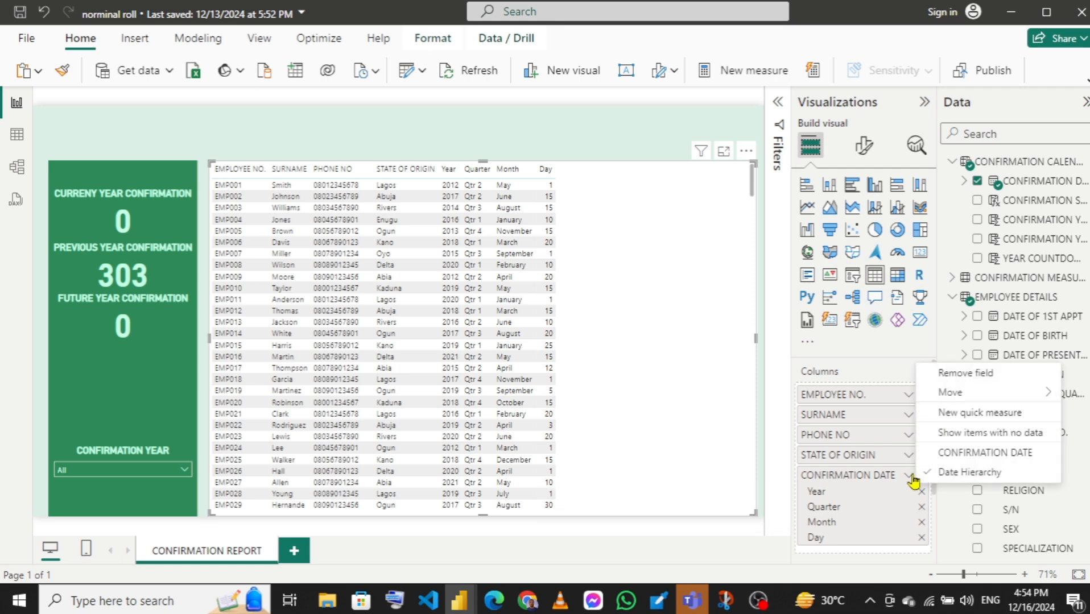
pyautogui.click(974, 453)
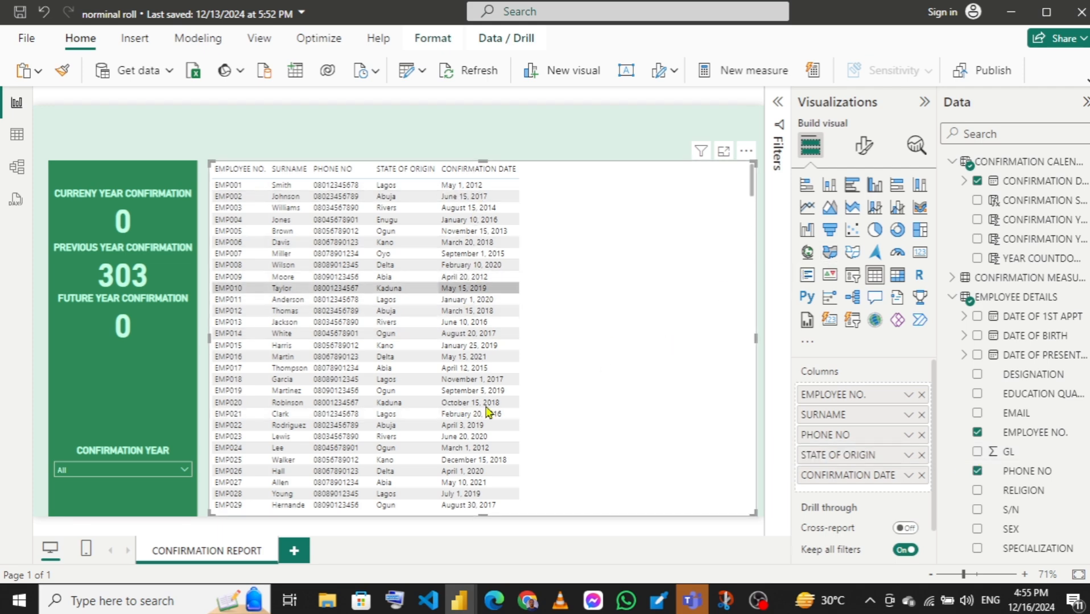
# - Set the CONFIRMATION DATE column's format to March 14, 2001 (mmmm d, yyyy)
pyautogui.click(1036, 185)
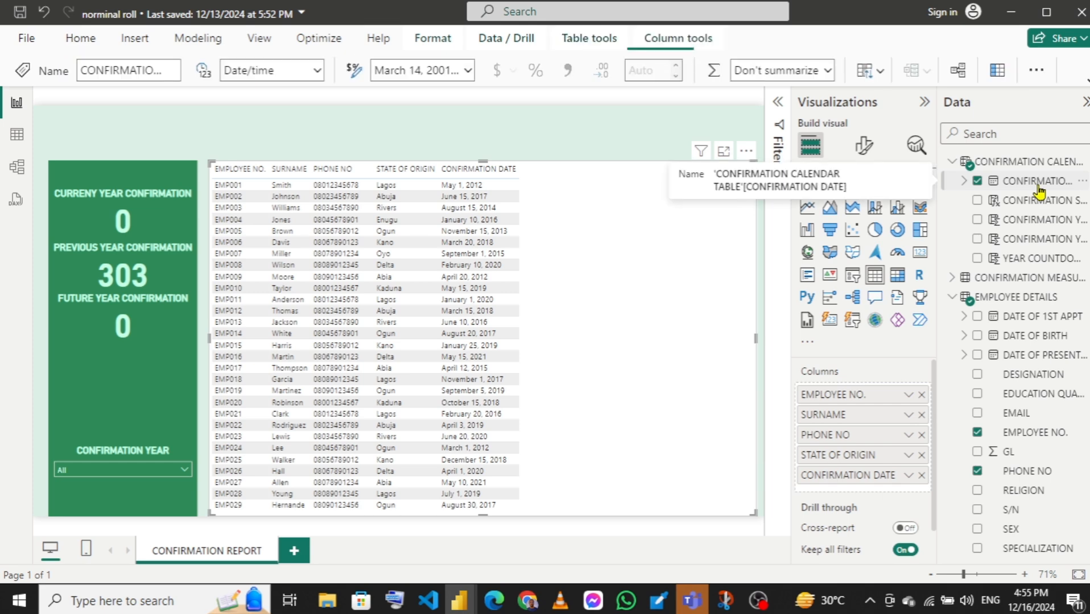
pyautogui.click(468, 71)
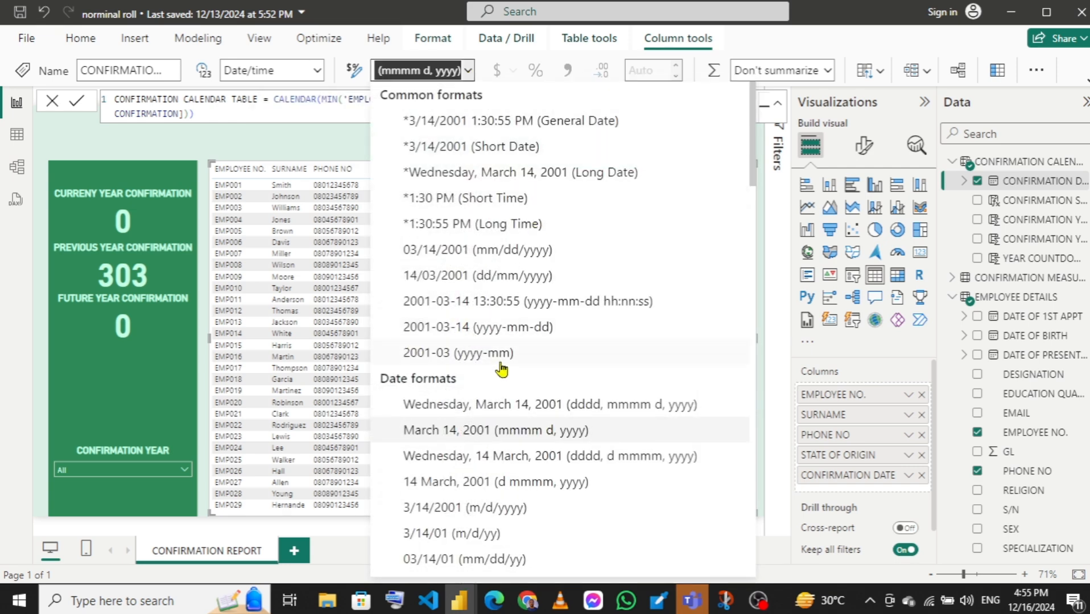
pyautogui.click(464, 437)
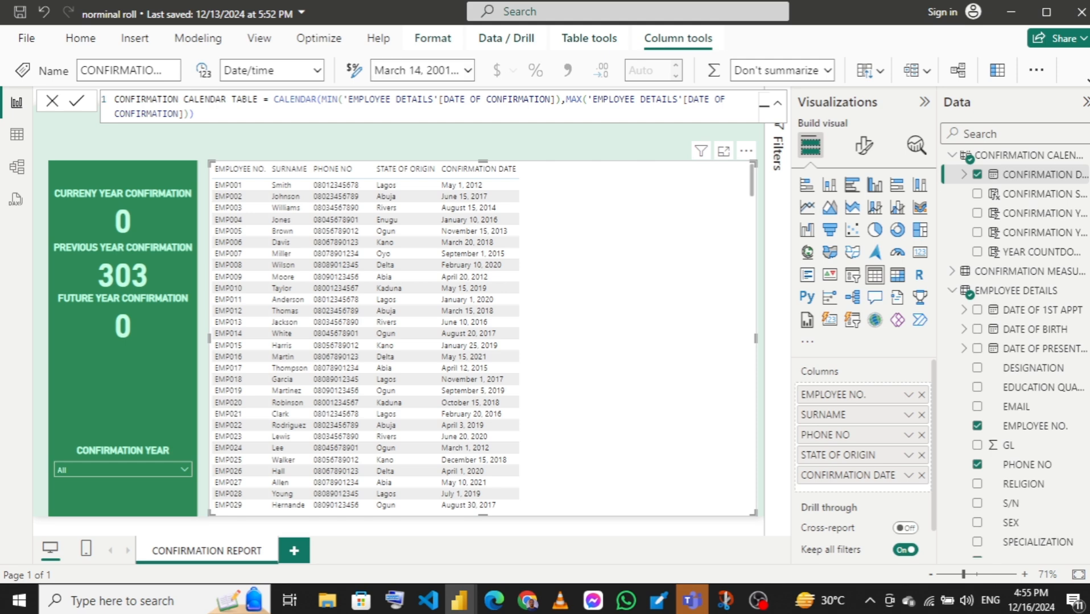
# - Add DATE OF 1ST APPT as a plain date before CONFIRMATION DATE in the table, and CONFIRMATION STATUS as the last column
pyautogui.scroll(-3, 1013, 342)
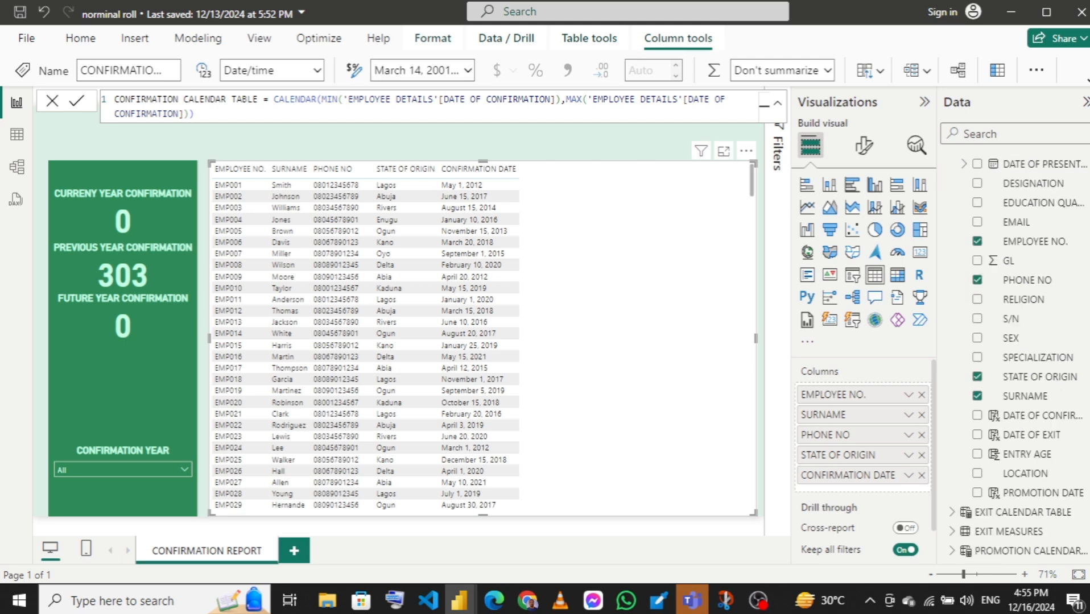
pyautogui.scroll(-1, 1018, 432)
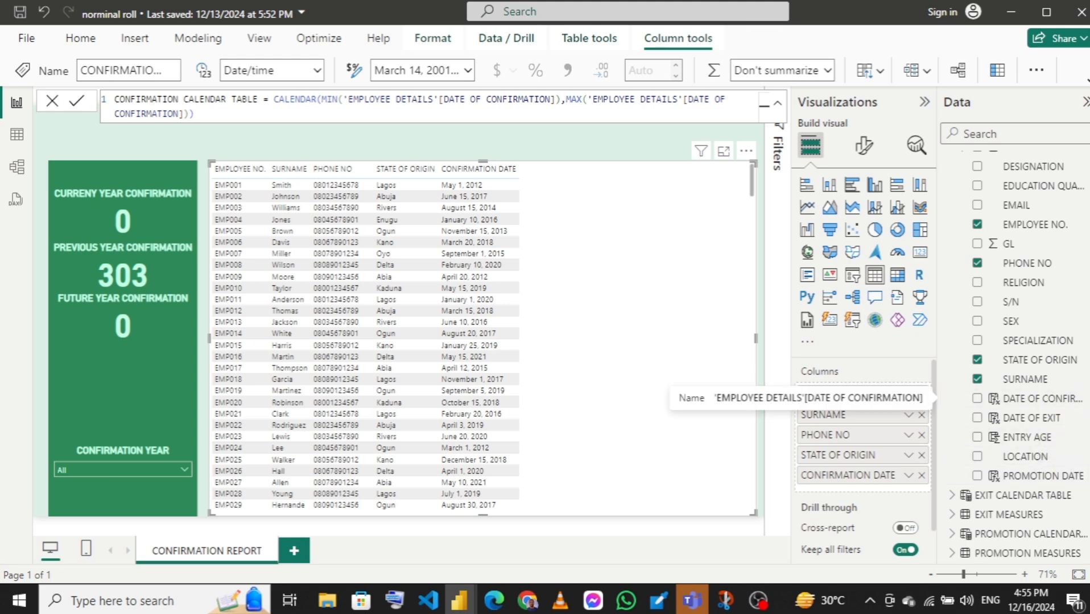
pyautogui.scroll(2, 1074, 370)
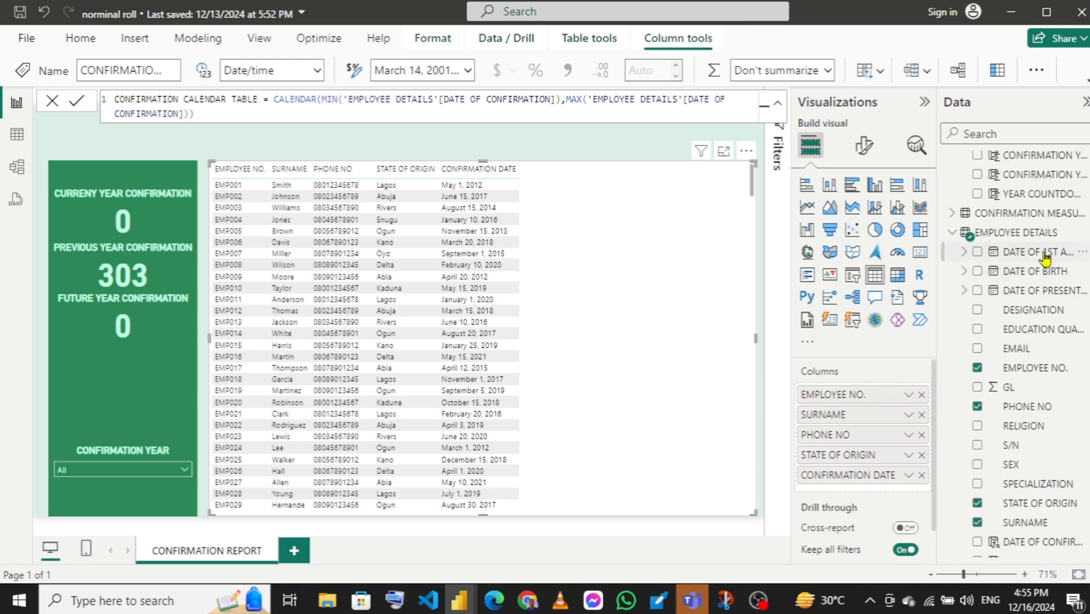
pyautogui.moveTo(1045, 258); pyautogui.dragTo(868, 472)
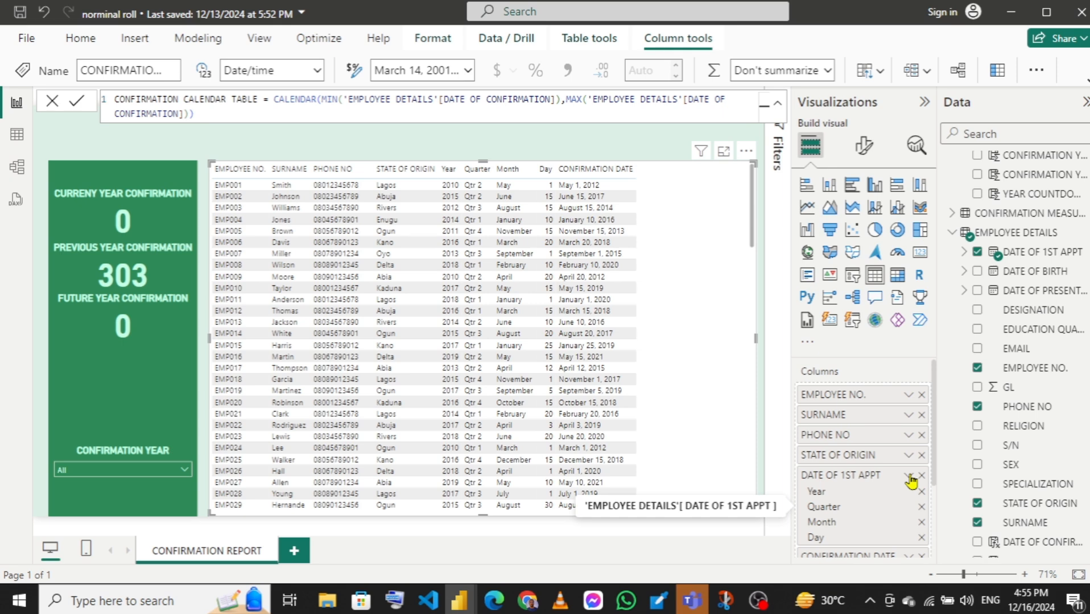
pyautogui.click(908, 476)
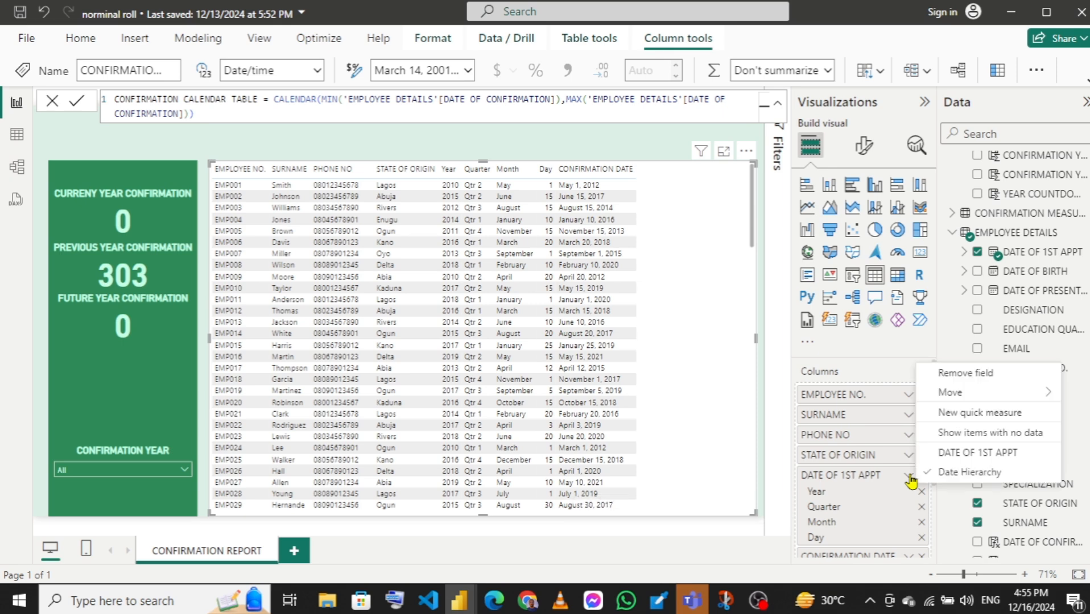
pyautogui.click(966, 453)
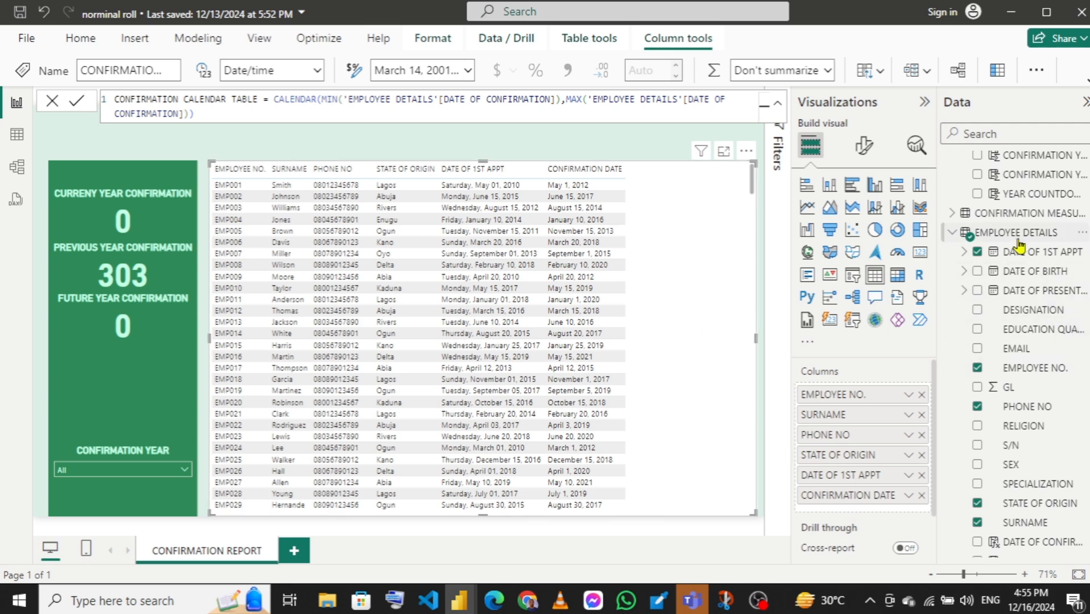
pyautogui.click(953, 235)
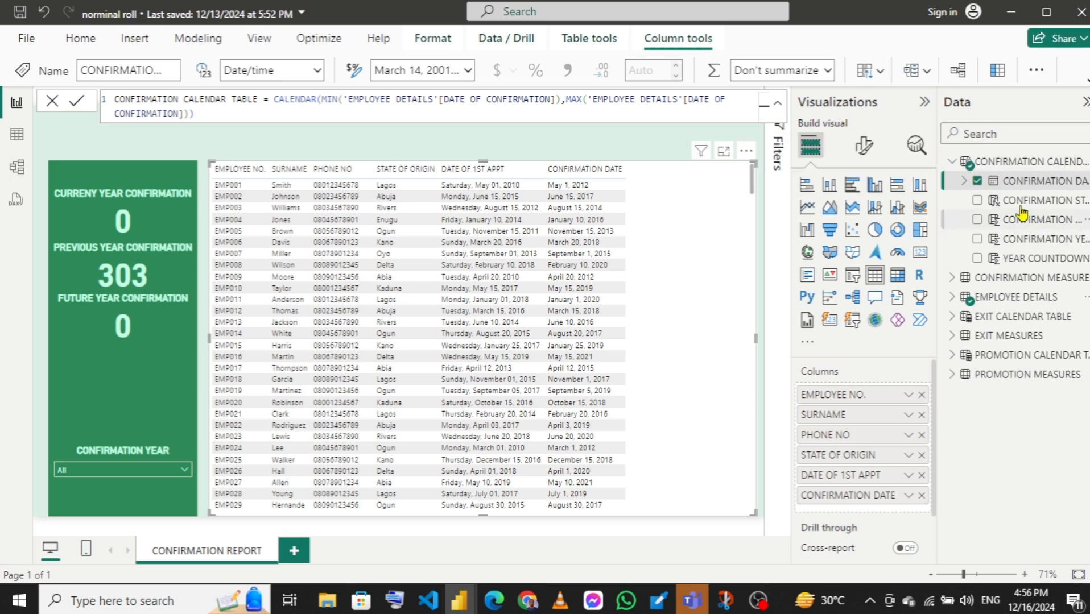
pyautogui.moveTo(1034, 204); pyautogui.dragTo(873, 513)
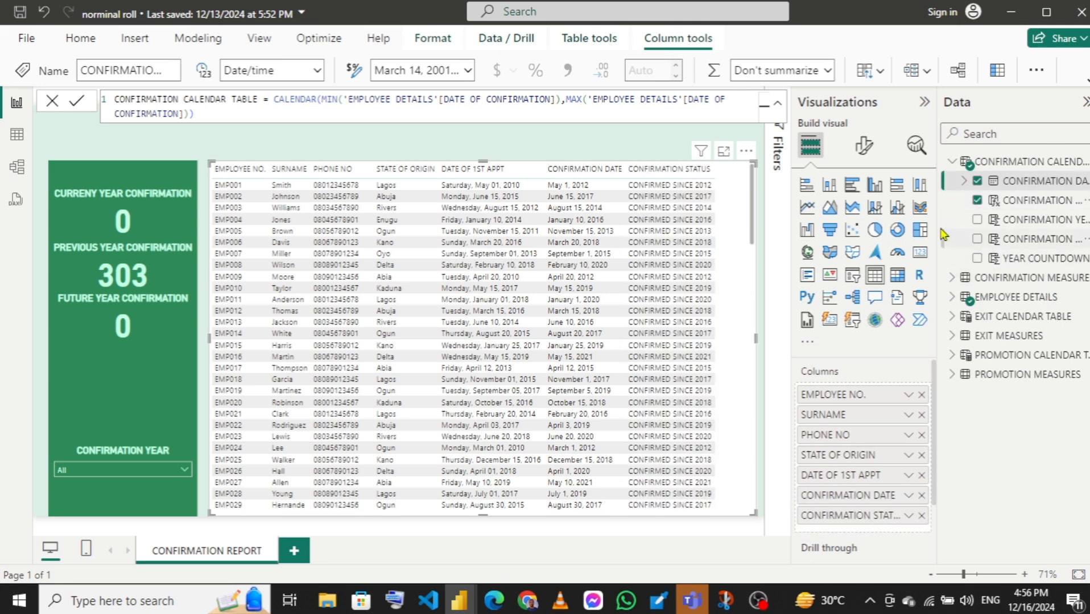
# - Narrow the Data pane and adjust the table's column widths, widening the DATE OF 1ST APPT and CONFIRMATION DATE columns
pyautogui.moveTo(939, 222); pyautogui.dragTo(966, 223)
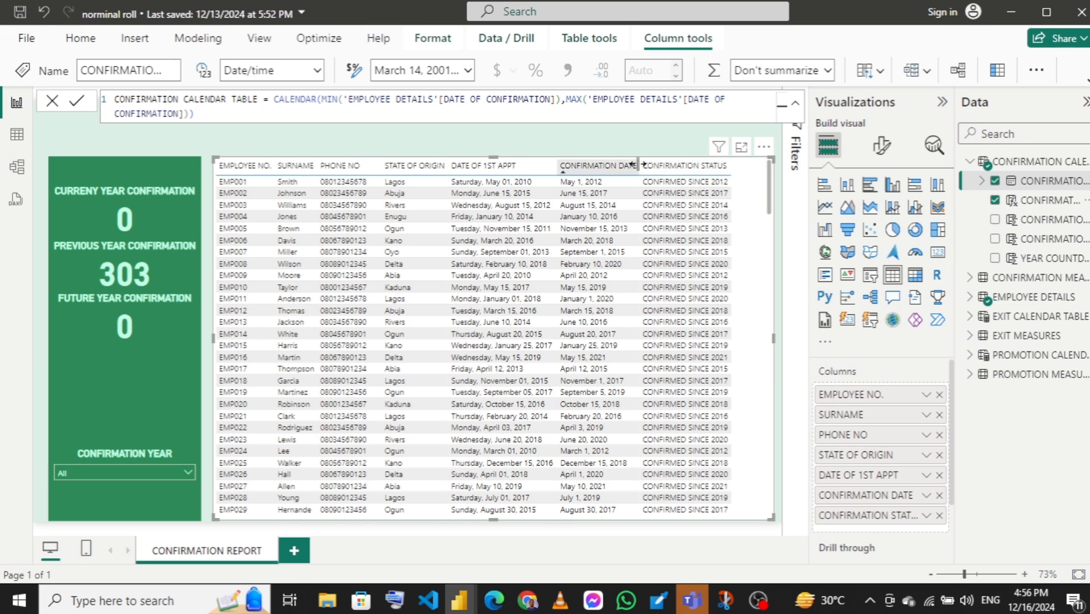
pyautogui.moveTo(637, 164); pyautogui.dragTo(665, 162)
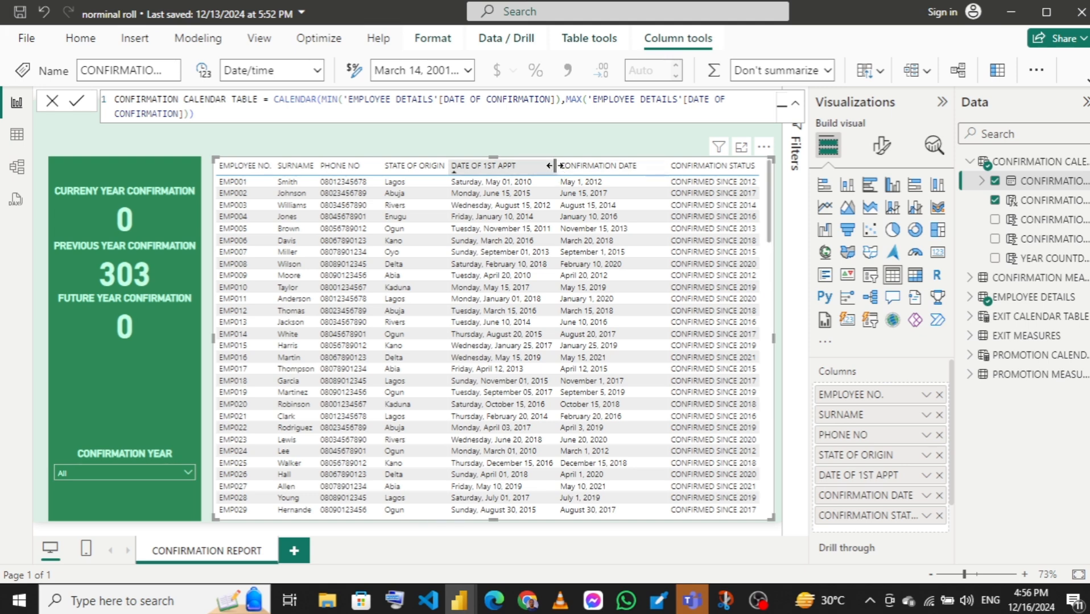
pyautogui.moveTo(555, 165); pyautogui.dragTo(563, 166)
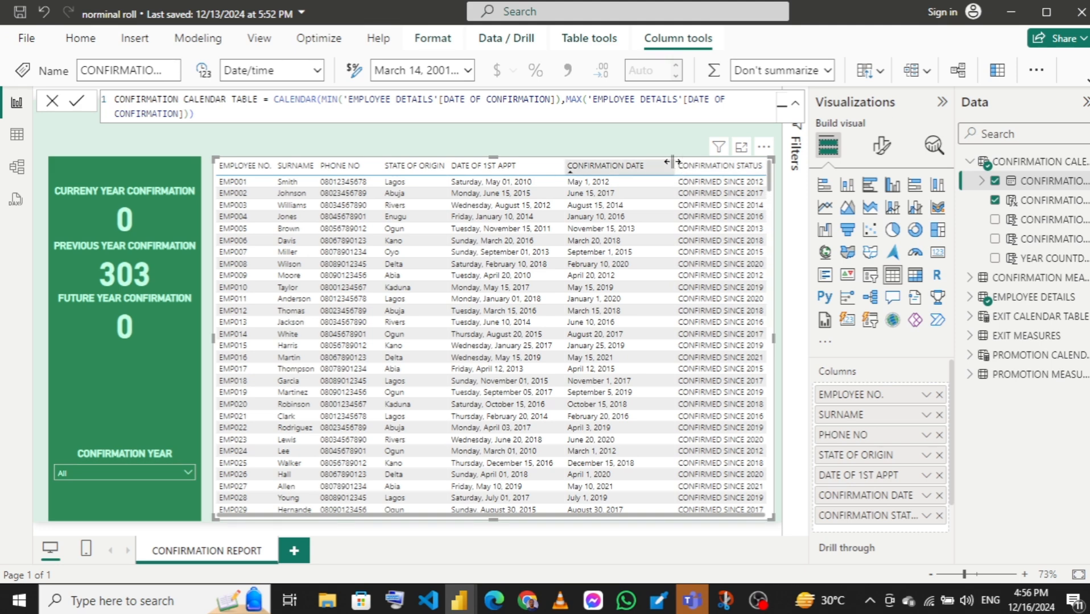
pyautogui.moveTo(669, 161); pyautogui.dragTo(667, 161)
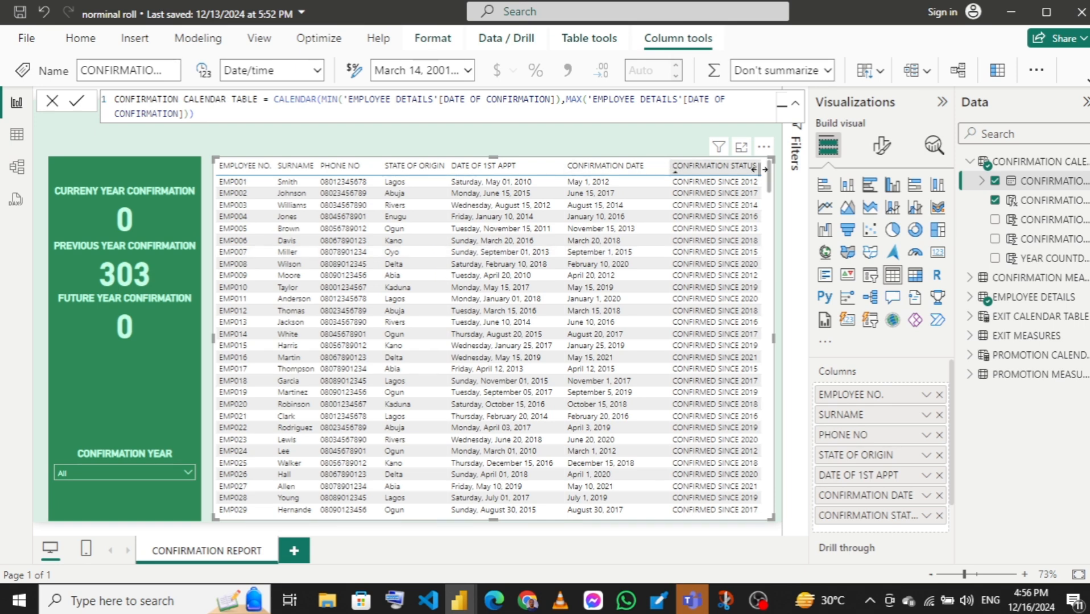
# - Open the color choices for the table's horizontal gridlines
pyautogui.click(882, 149)
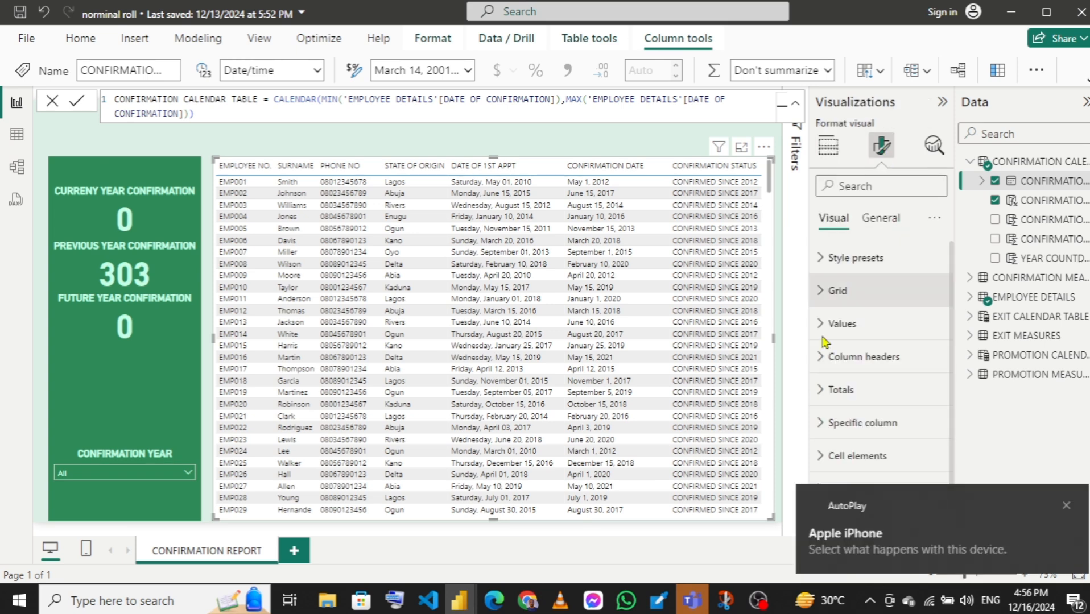
pyautogui.click(827, 292)
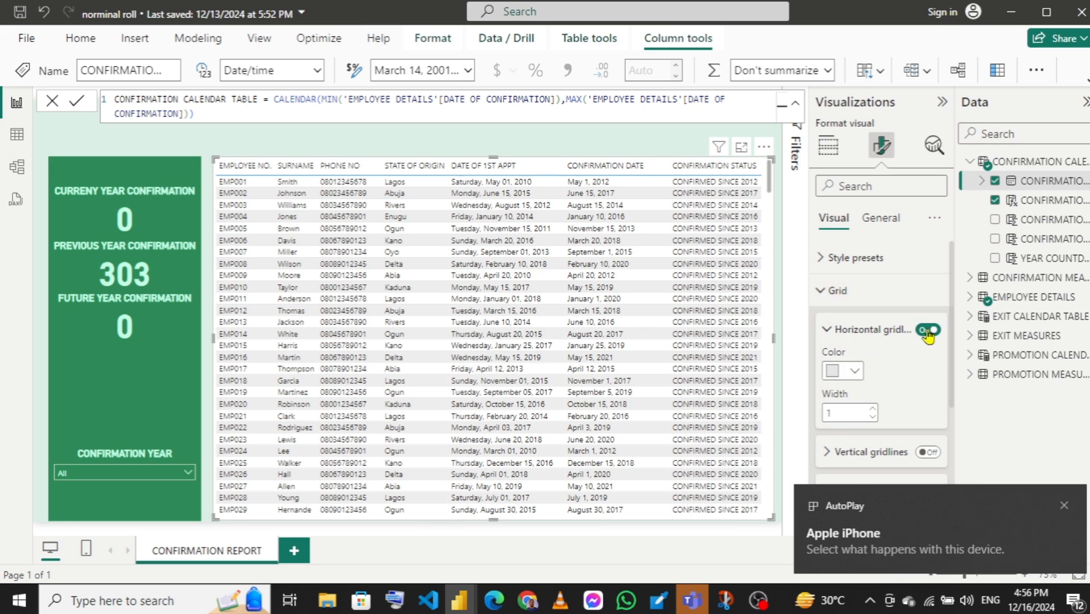
pyautogui.click(857, 374)
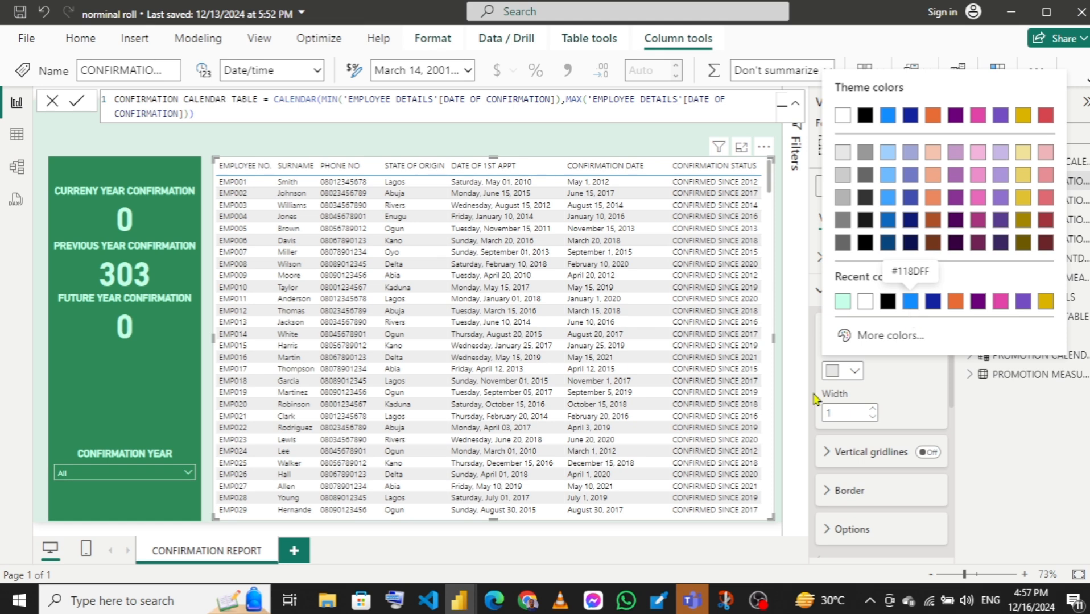
pyautogui.moveTo(533, 610)
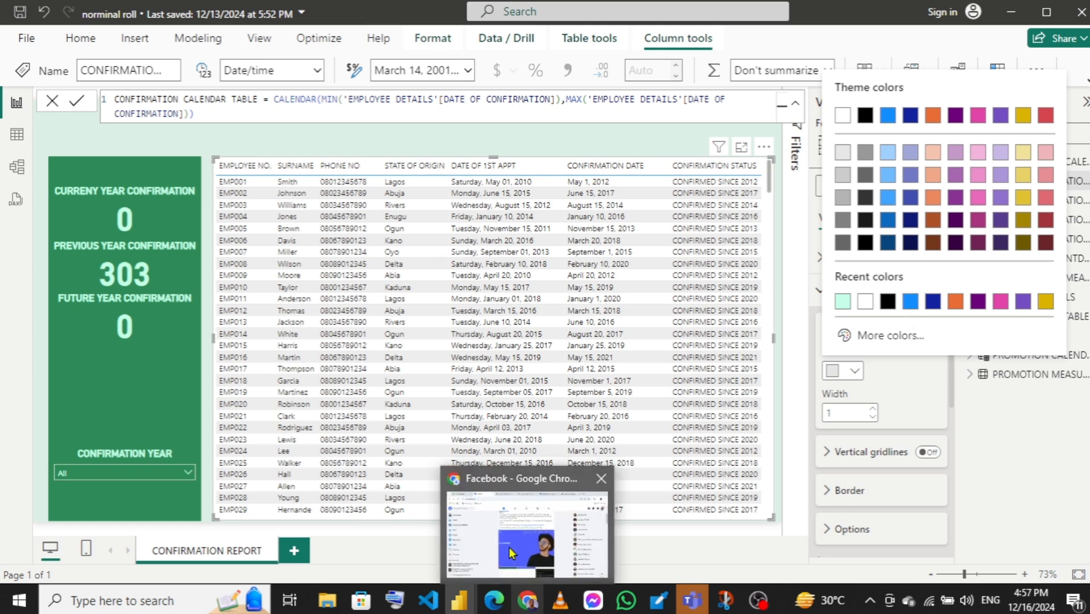
pyautogui.click(508, 545)
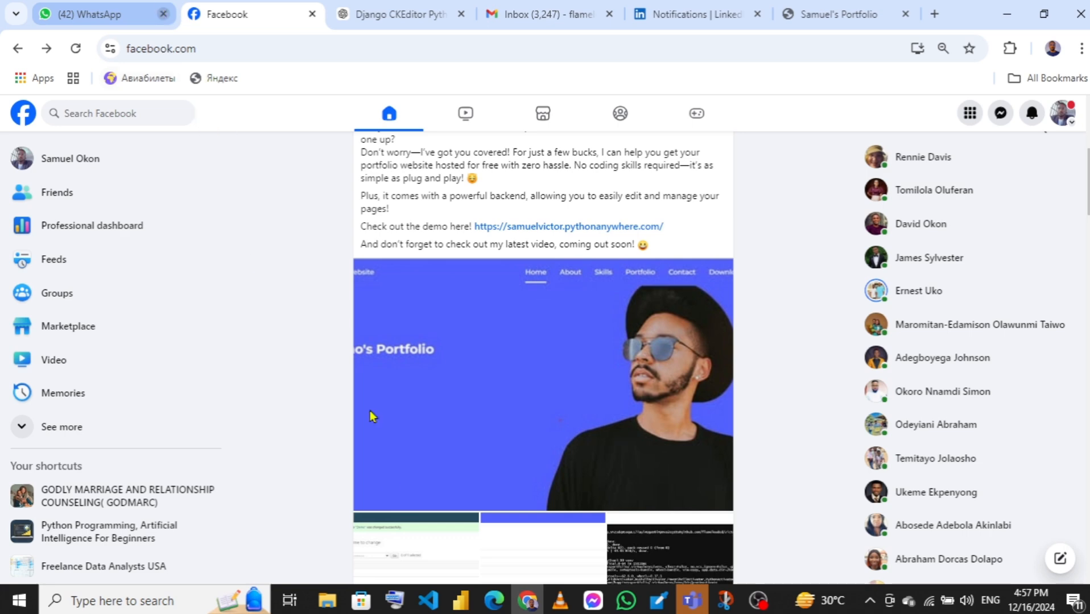
pyautogui.moveTo(465, 602)
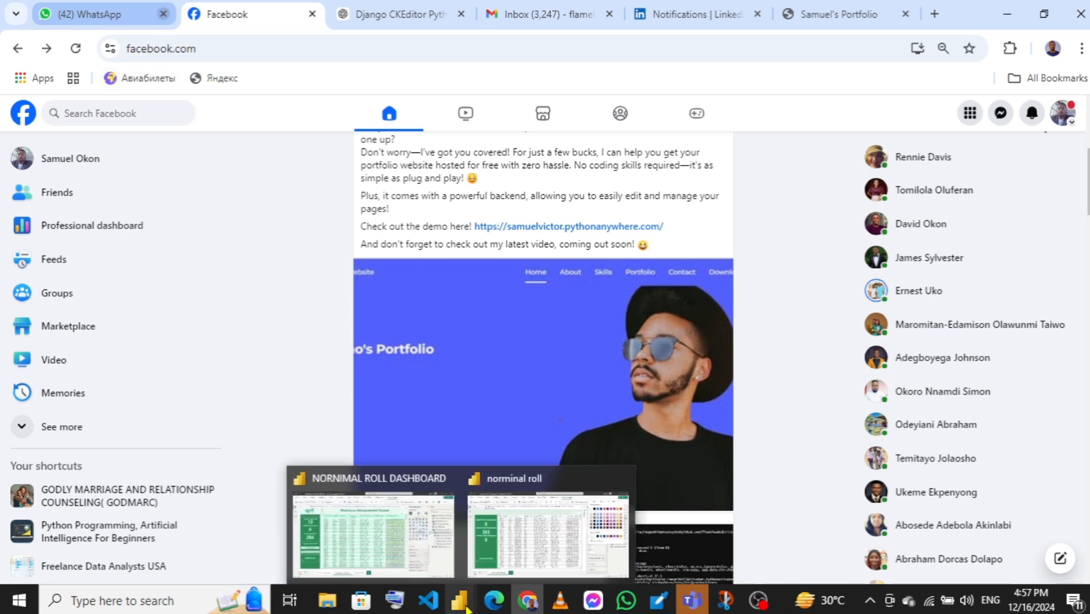
pyautogui.click(498, 534)
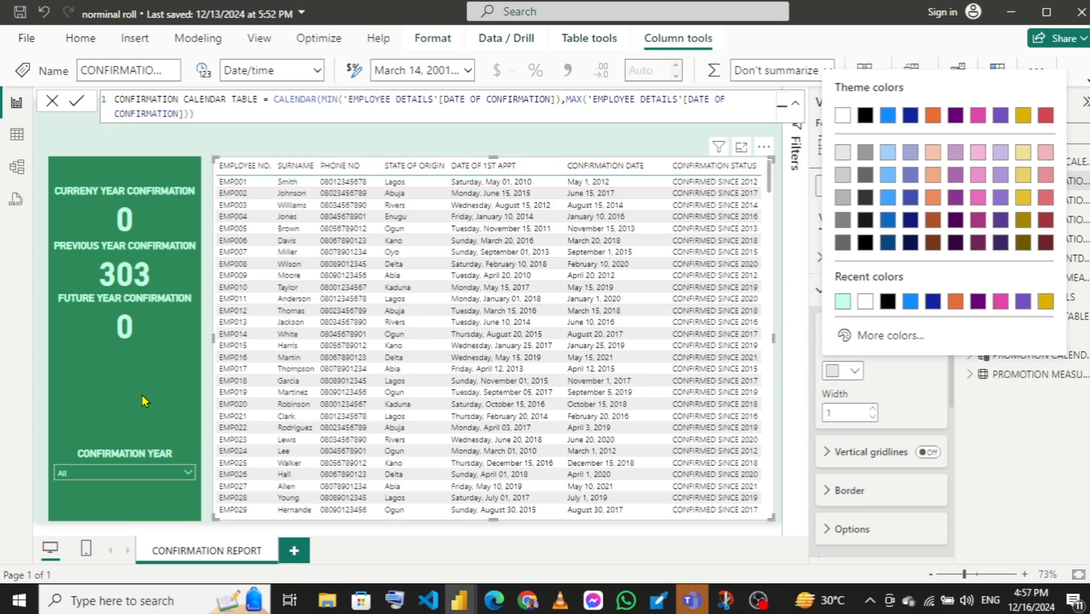
# - Sample the green of the report's side panel with Color Picker and copy its HEX code 2e8b57
pyautogui.press('super+shift+c')
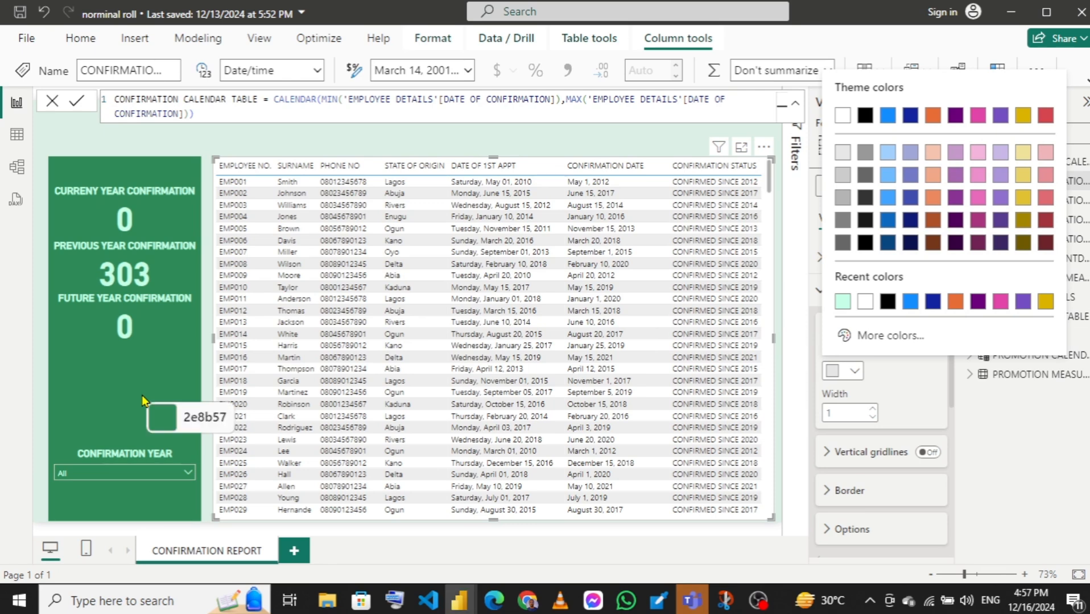
pyautogui.click(142, 397)
pyautogui.click(142, 397)
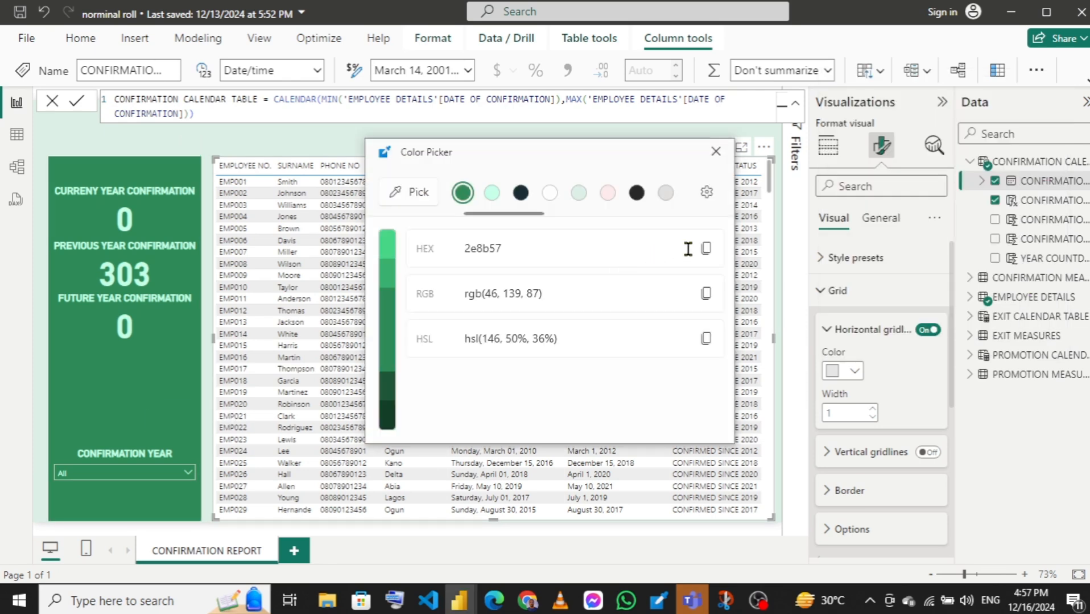
pyautogui.click(706, 250)
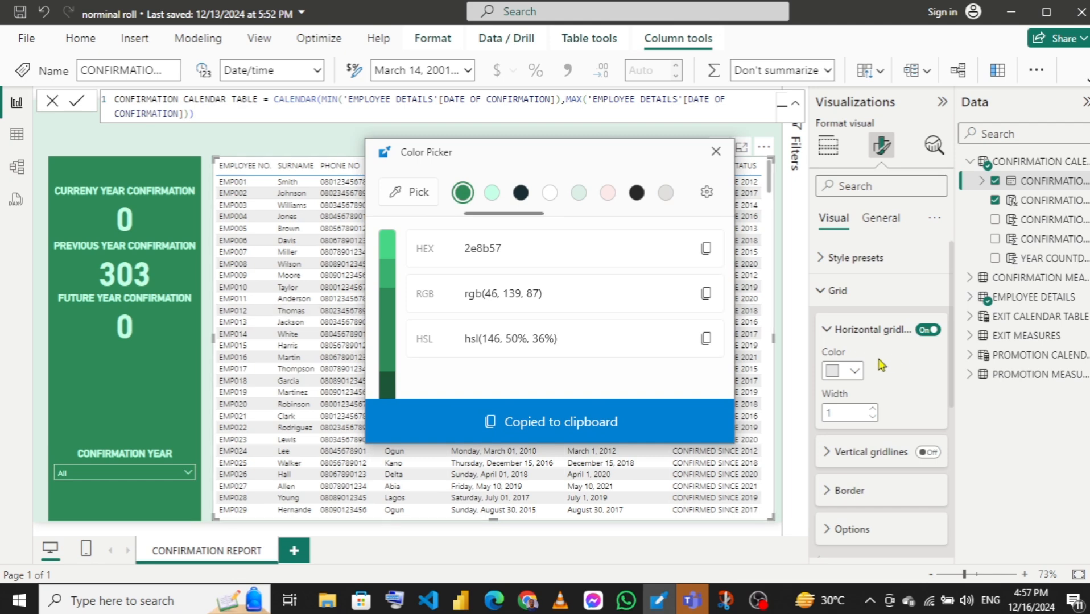
# - Set the horizontal gridline color of the table to #2E8B57 and close Color Picker and the grid settings
pyautogui.click(855, 376)
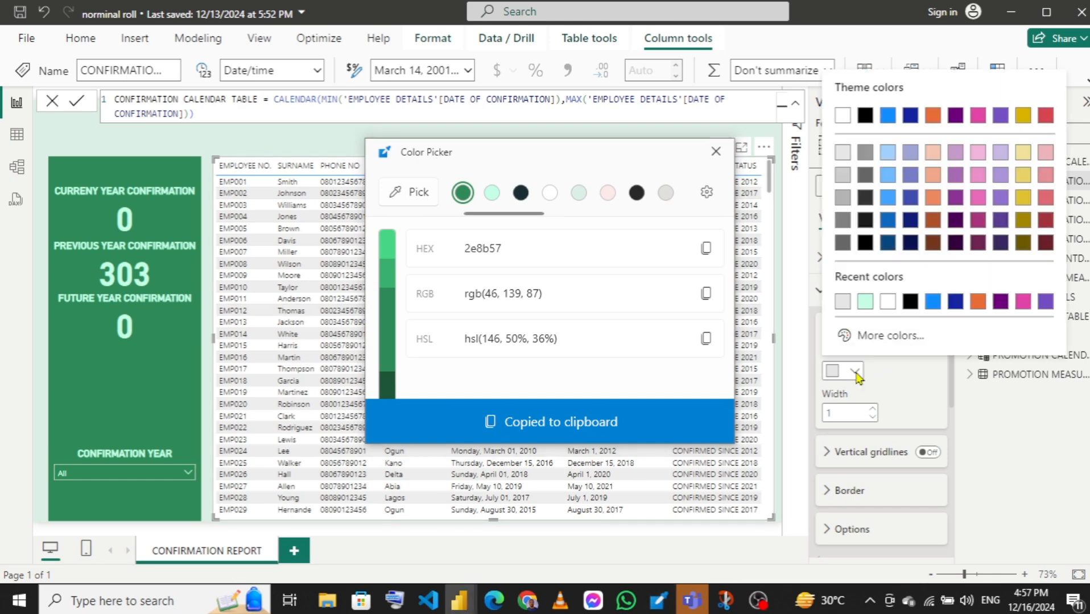
pyautogui.click(879, 336)
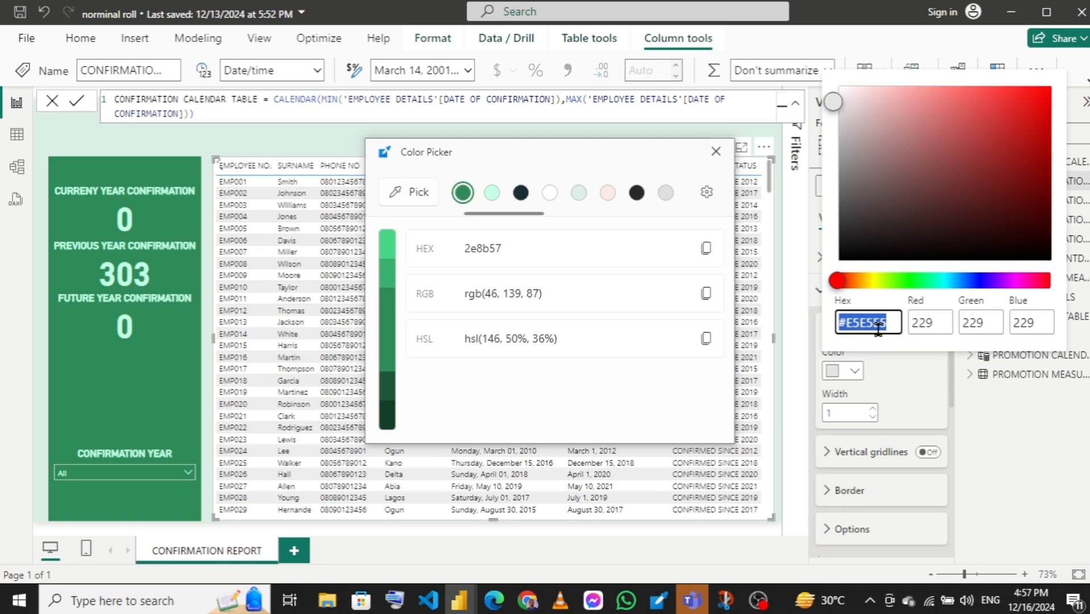
pyautogui.hotkey('ctrl', 'v')
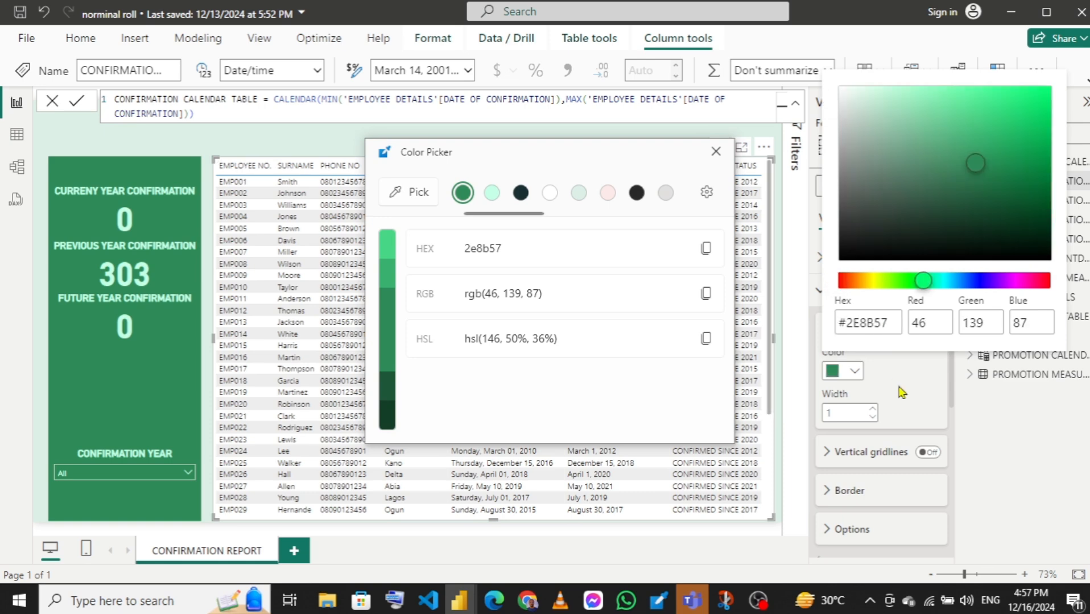
pyautogui.click(902, 393)
pyautogui.click(716, 152)
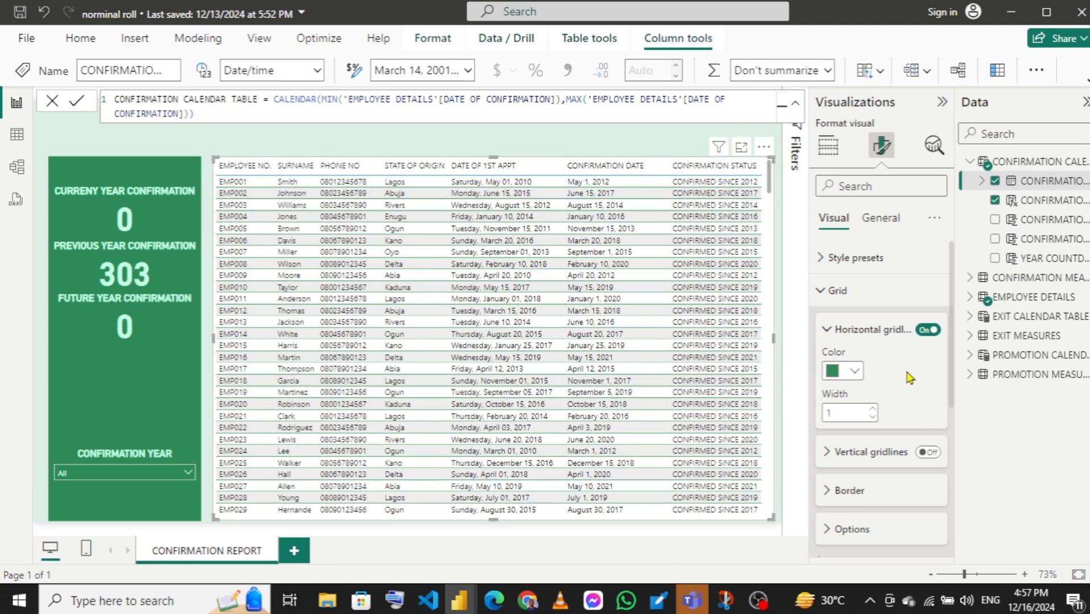
pyautogui.click(825, 293)
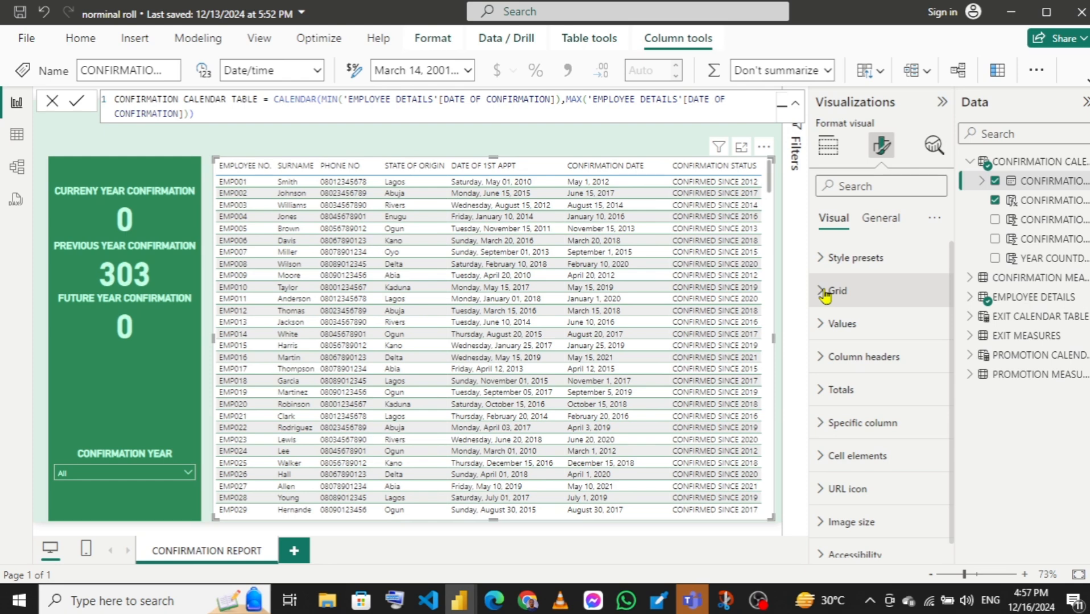
# - Make the table's values bold and set both their text color and alternate text color to the green #2E8B57
pyautogui.click(823, 325)
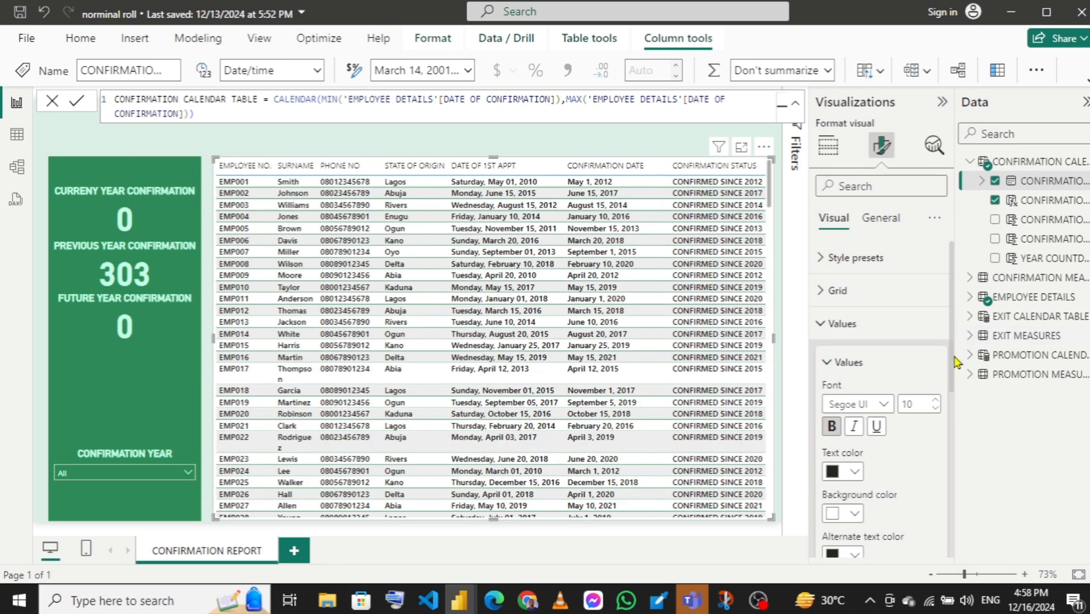
pyautogui.moveTo(953, 347); pyautogui.dragTo(956, 395)
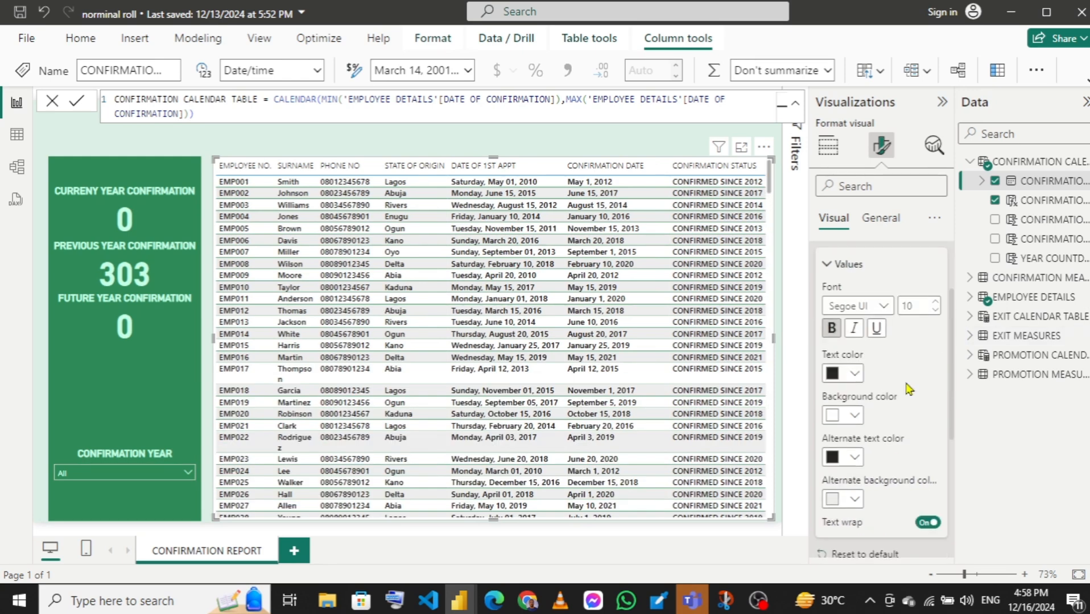
pyautogui.click(856, 374)
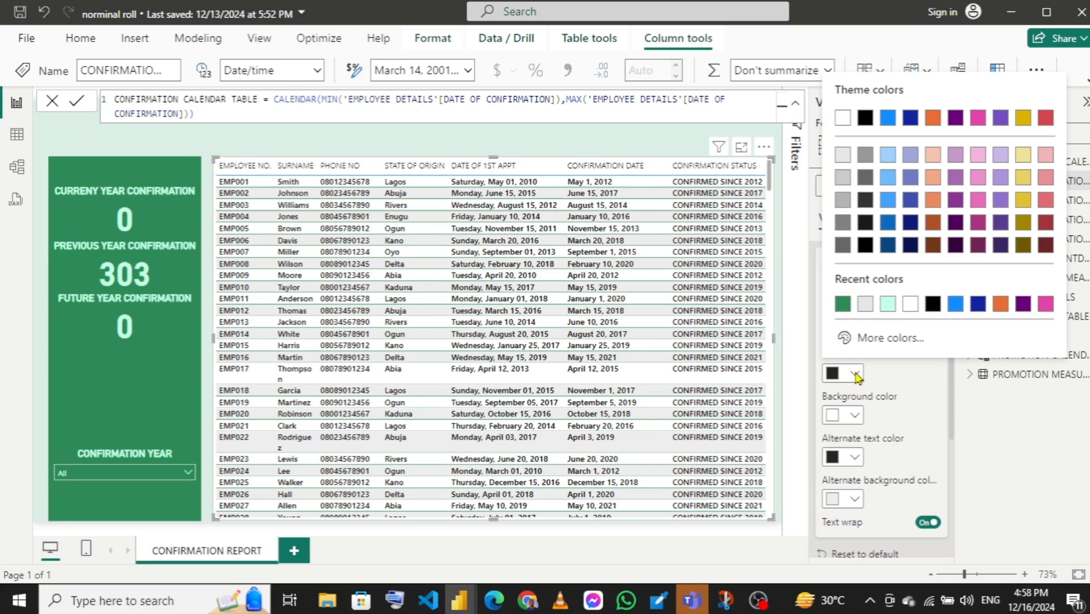
pyautogui.click(844, 307)
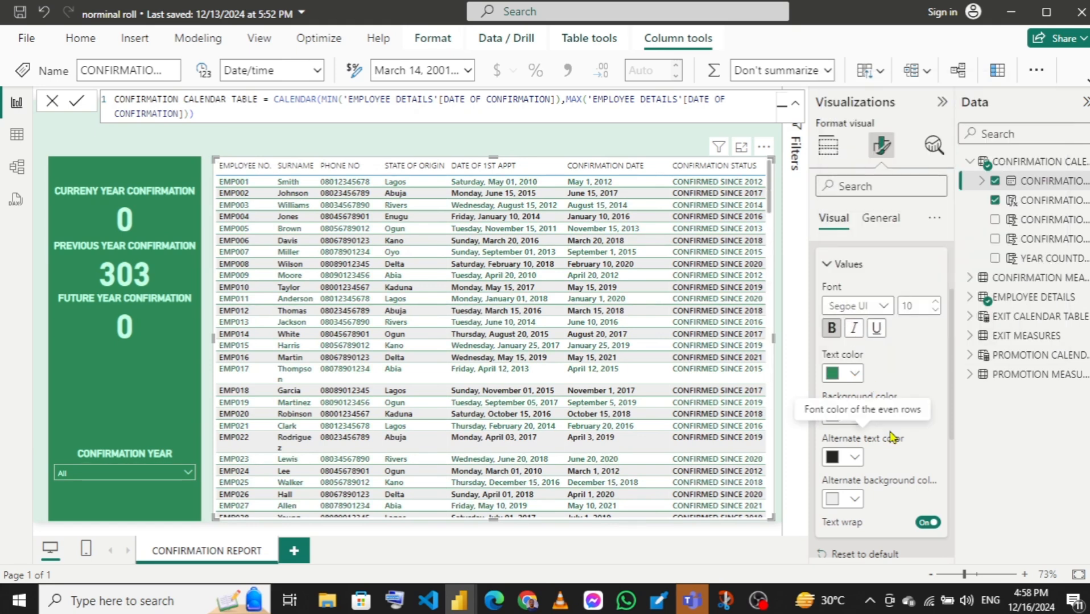
pyautogui.click(855, 461)
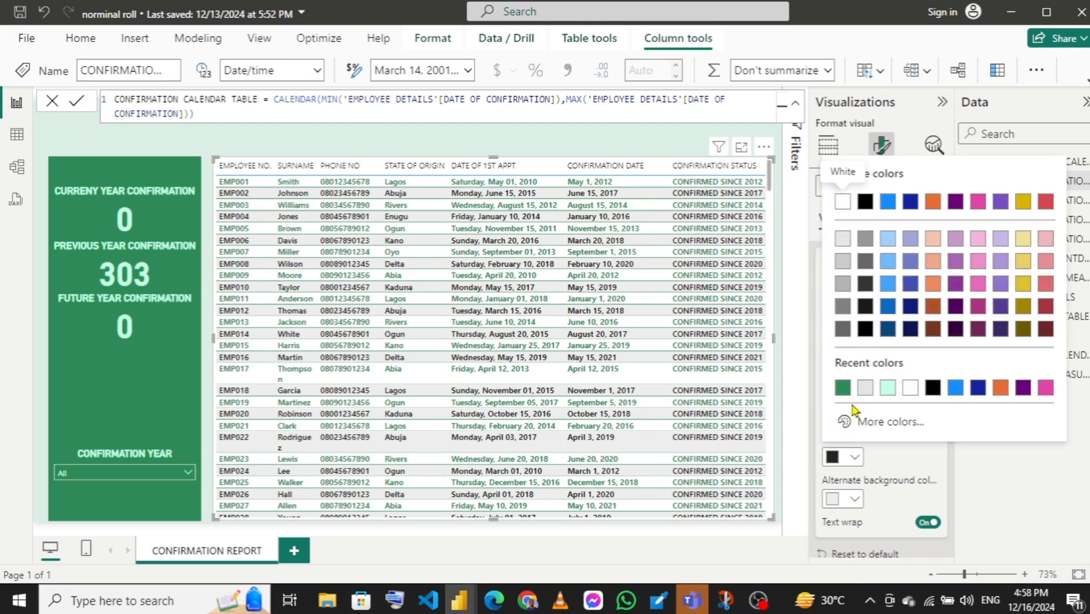
pyautogui.click(842, 389)
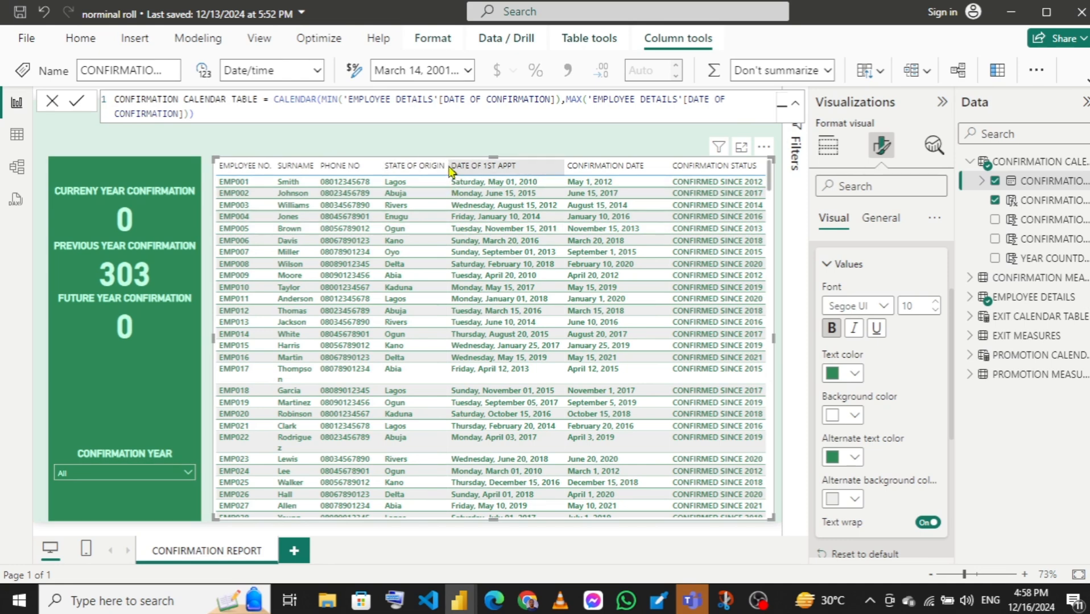
# - Narrow the table's STATE OF ORIGIN column and widen the SURNAME column so that each surname fits on one line
pyautogui.moveTo(447, 165); pyautogui.dragTo(436, 165)
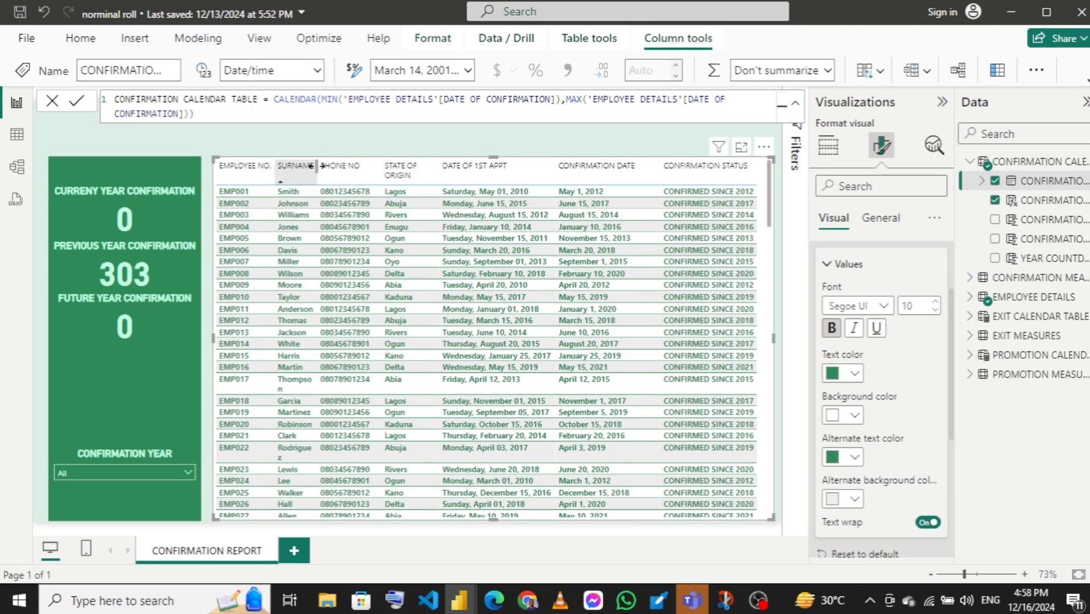
pyautogui.moveTo(320, 166); pyautogui.dragTo(325, 166)
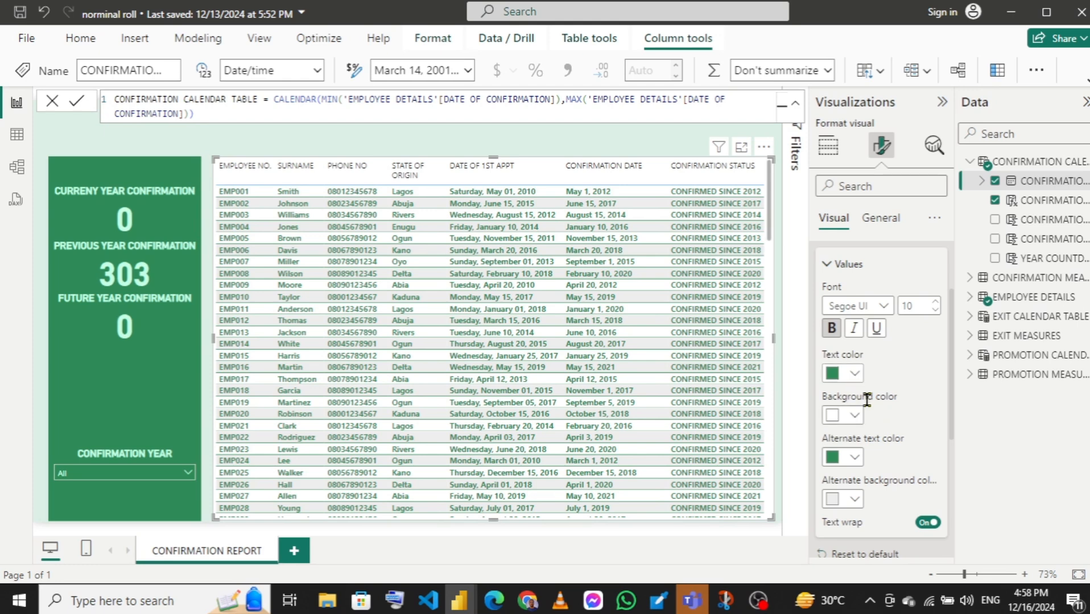
# - Set the alternate background color of the table's values to the light mint green from the recent colors
pyautogui.click(857, 419)
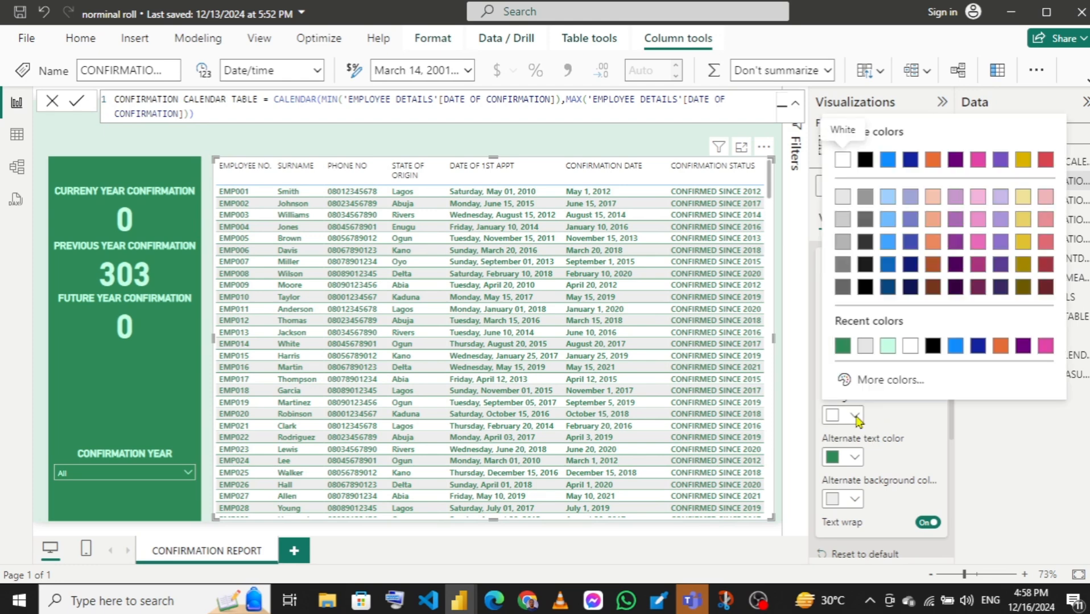
pyautogui.click(891, 439)
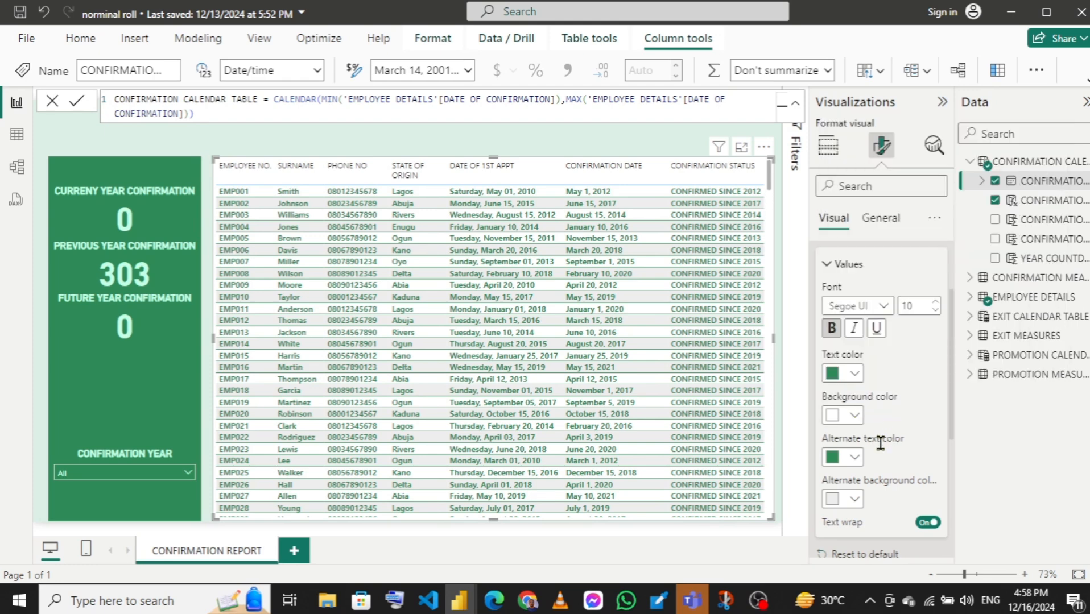
pyautogui.click(856, 500)
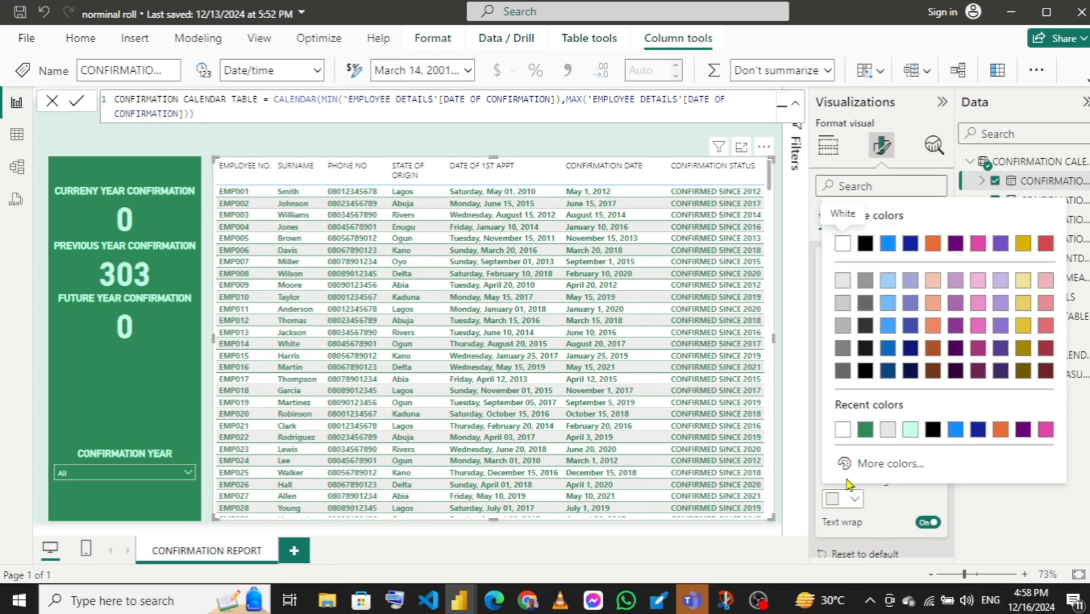
pyautogui.click(913, 433)
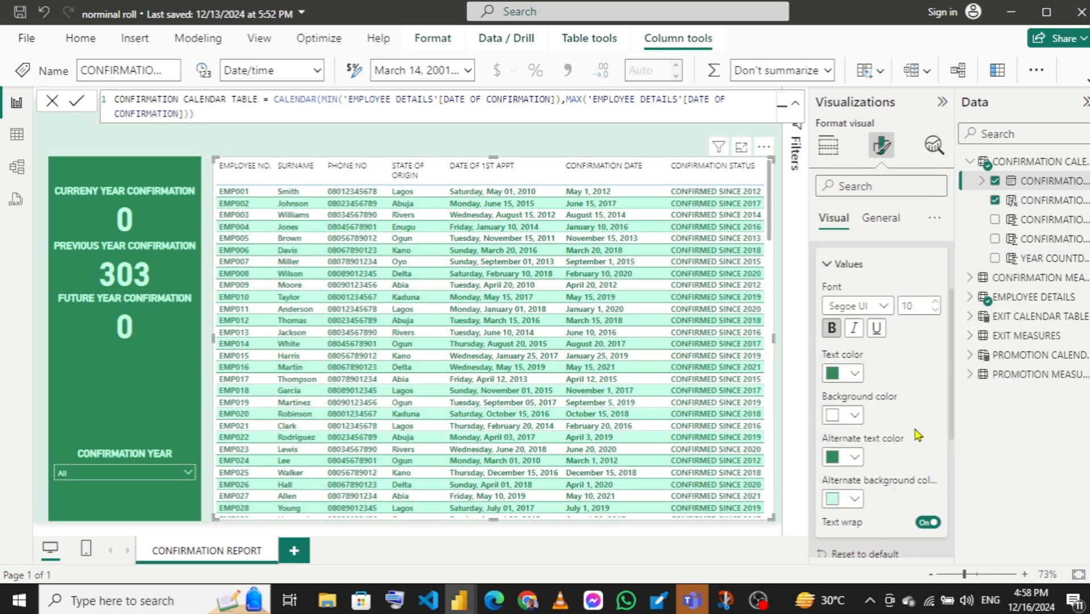
pyautogui.click(853, 500)
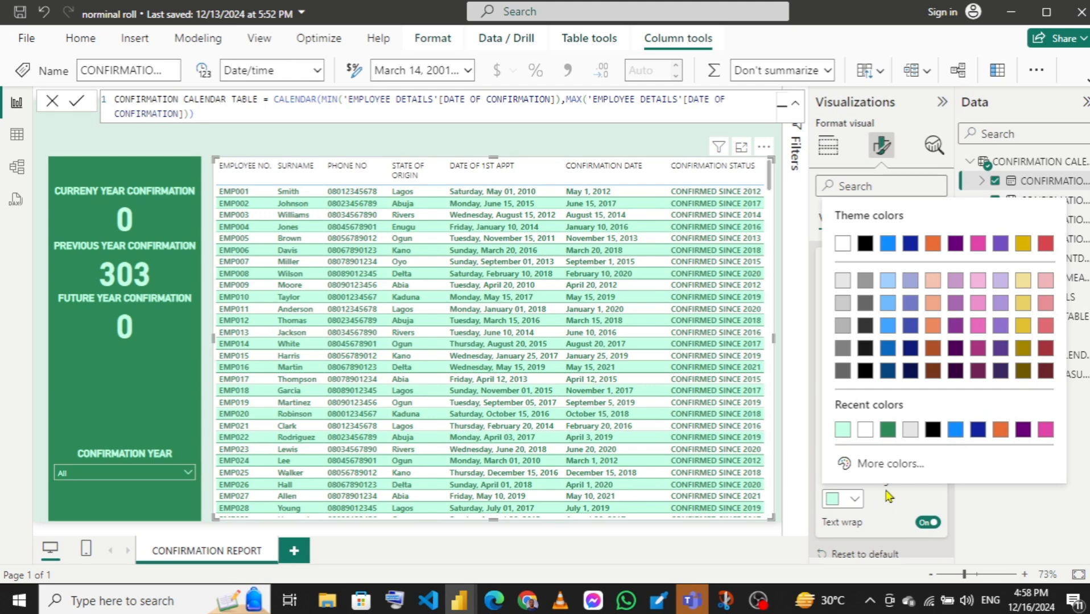
pyautogui.click(890, 511)
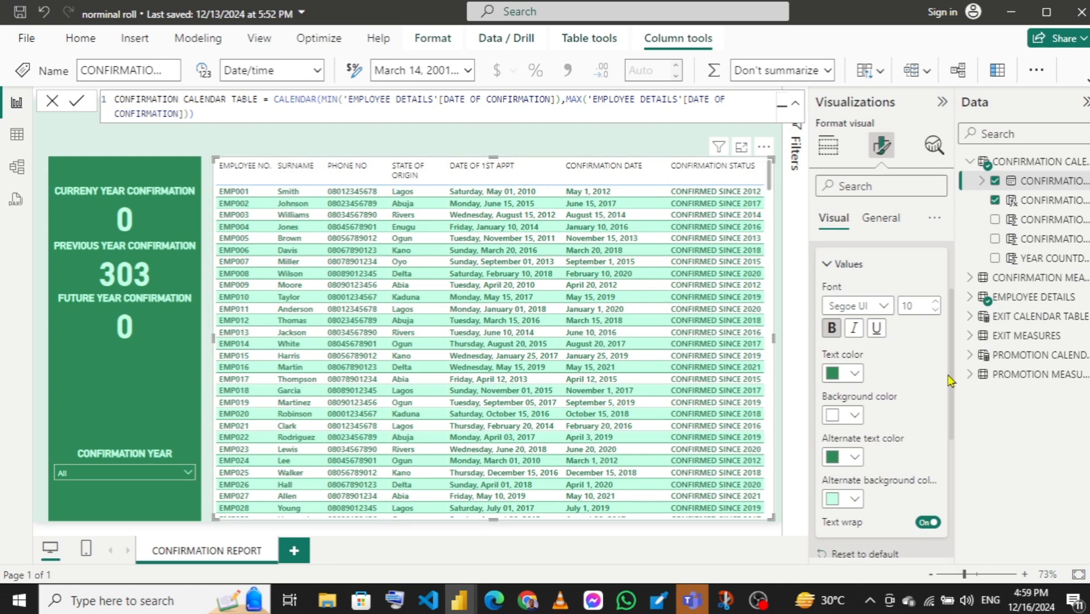
# - Make the table's column header text bold and set its text color to the green #2E8B57
pyautogui.moveTo(951, 378)
pyautogui.mouseDown()
pyautogui.moveTo(950, 445)
pyautogui.moveTo(945, 372)
pyautogui.mouseUp()
pyautogui.click(826, 277)
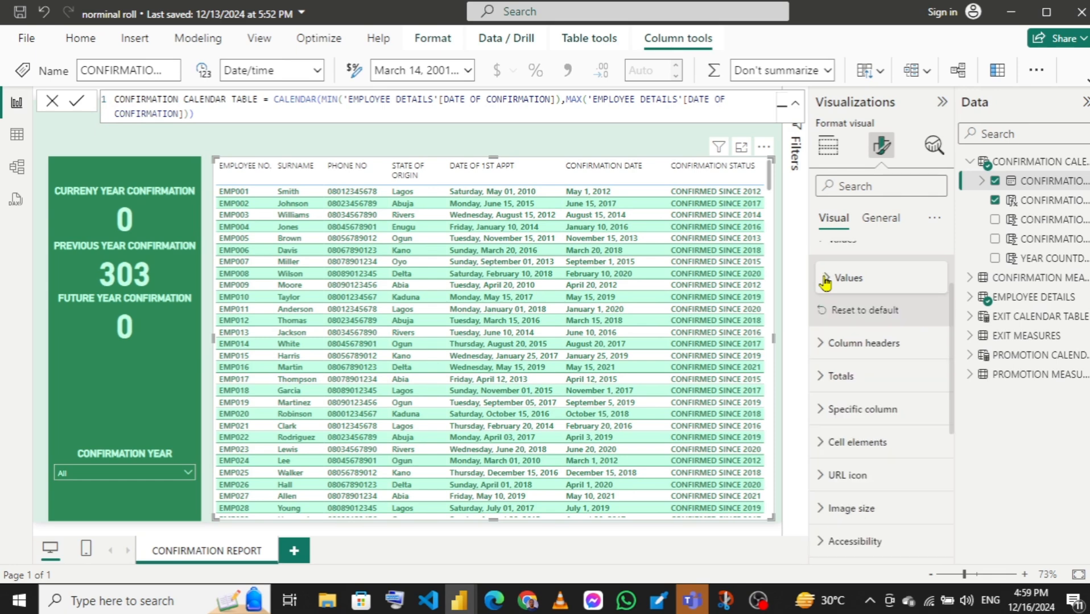
pyautogui.click(821, 344)
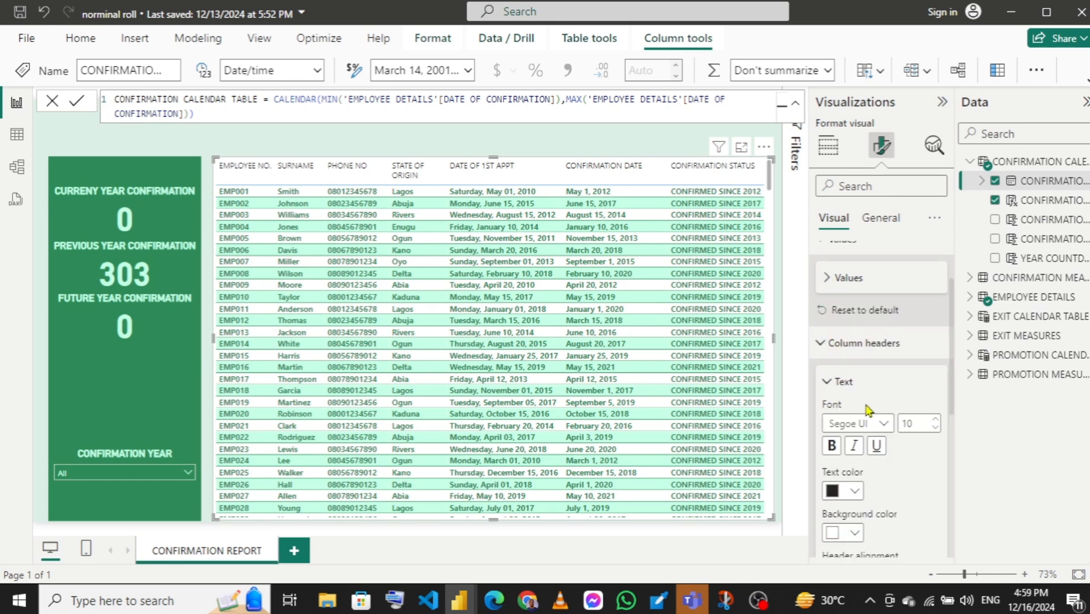
pyautogui.click(831, 446)
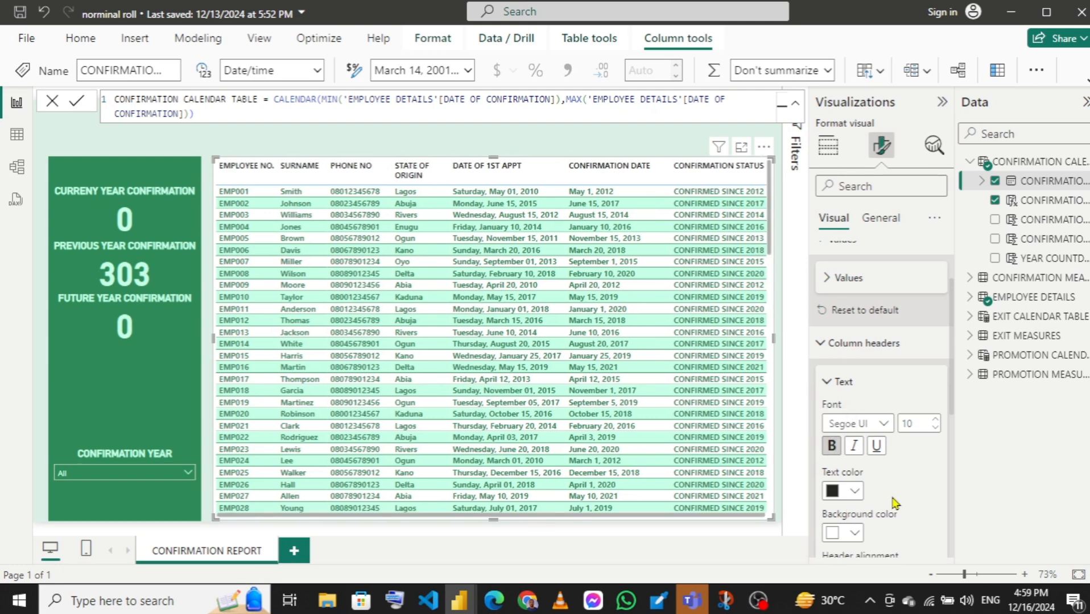
pyautogui.click(857, 494)
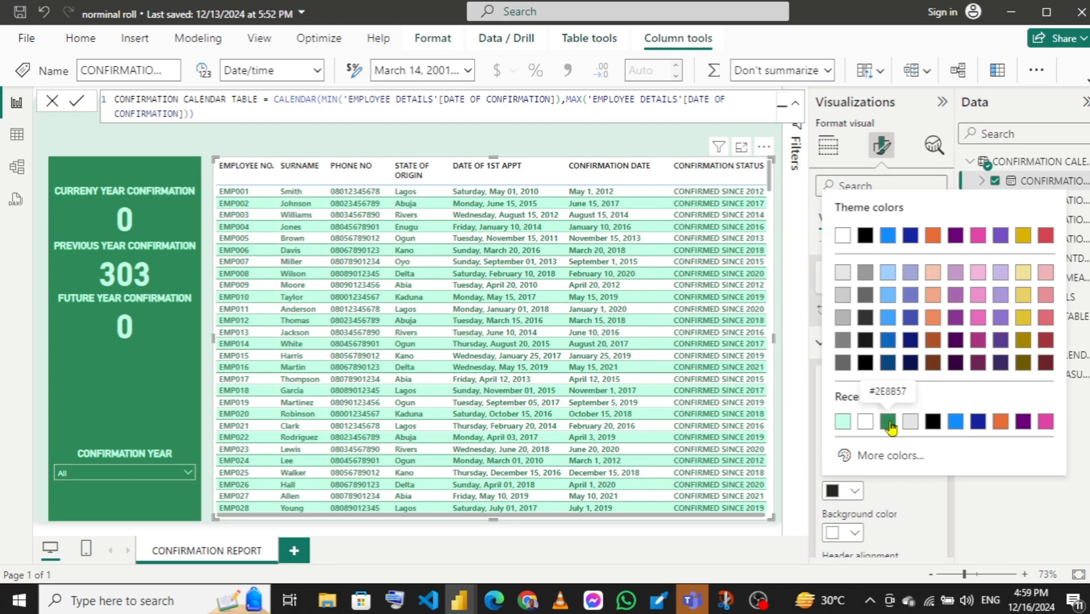
pyautogui.click(888, 423)
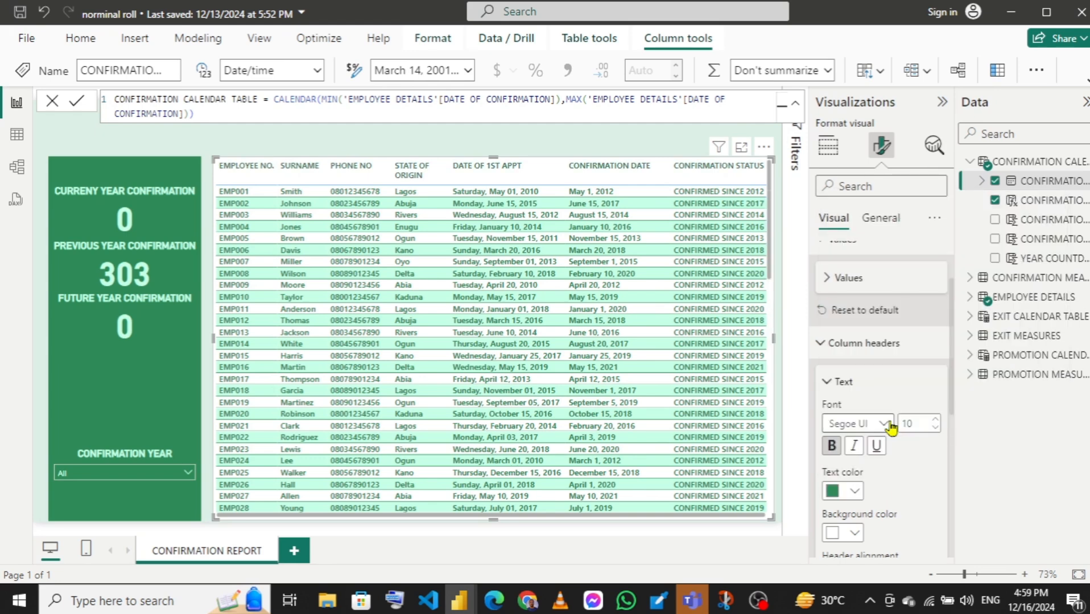
# - Set the background color of the table's column headers to the light mint green from the recent colors
pyautogui.scroll(-2, 891, 427)
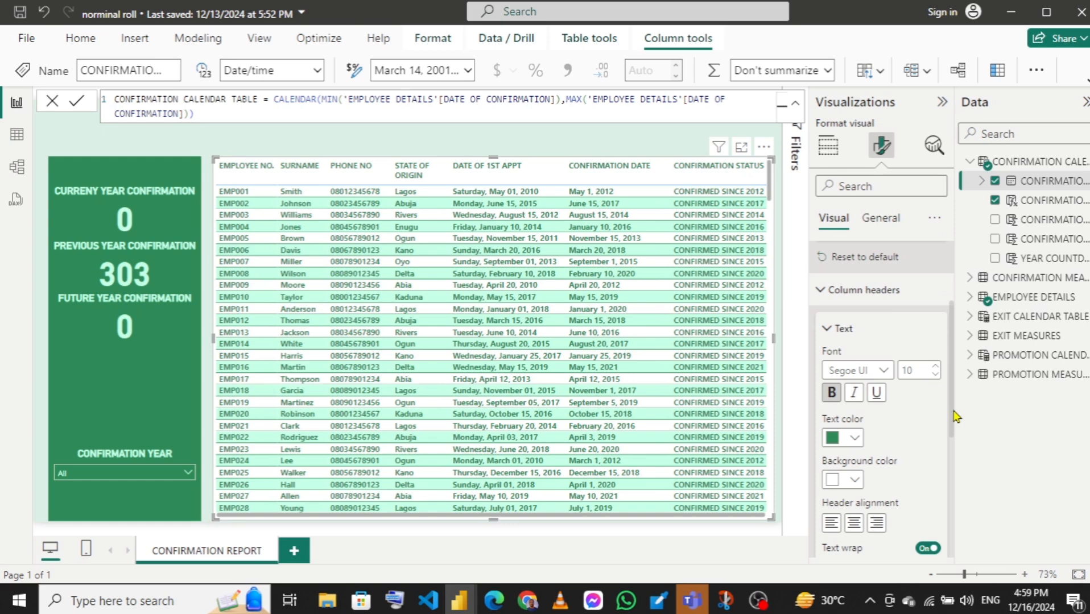
pyautogui.scroll(-1, 887, 432)
pyautogui.click(853, 444)
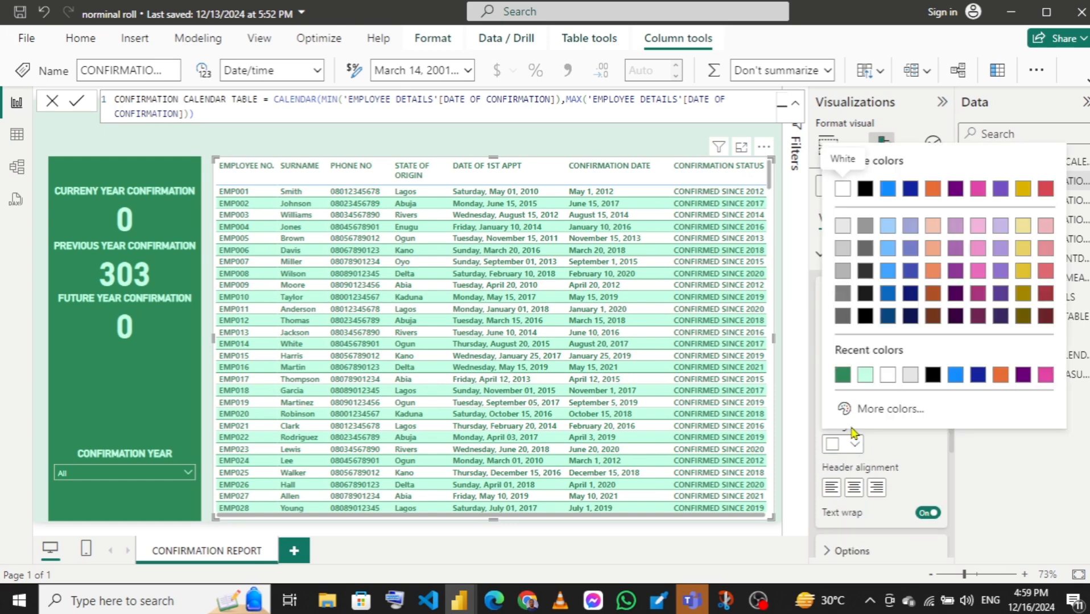
pyautogui.click(864, 375)
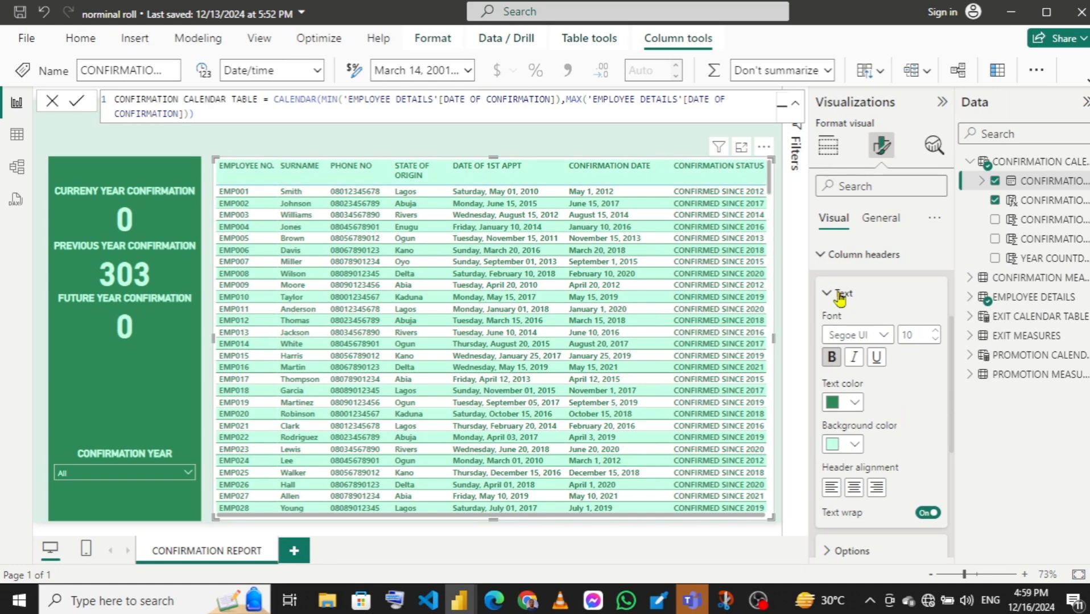
pyautogui.click(822, 259)
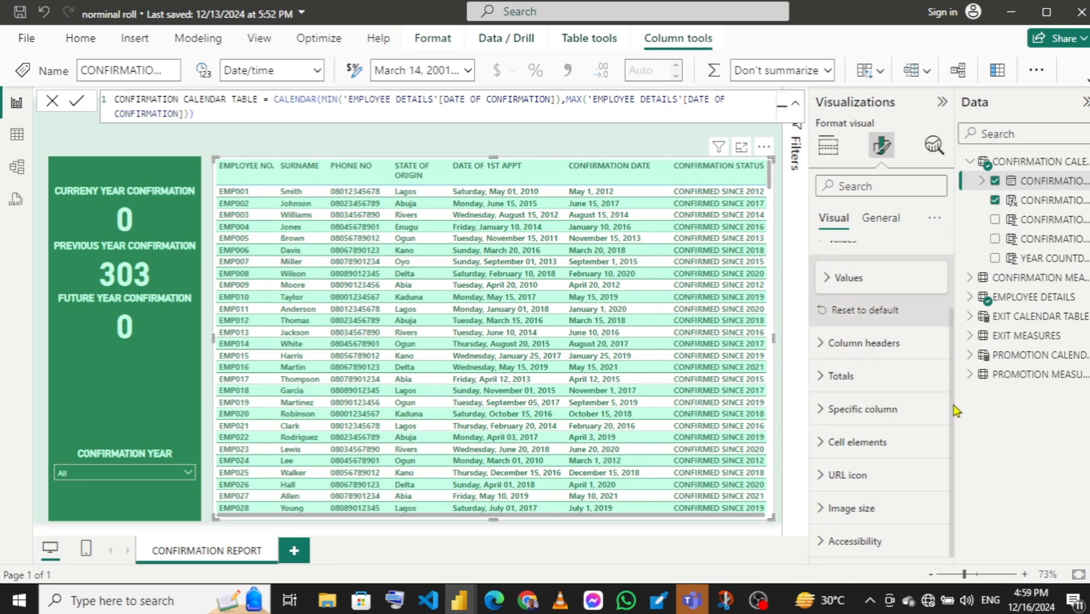
# - Check the remaining text and option settings of the table's column headers, including text wrap and auto-size width
pyautogui.moveTo(956, 410); pyautogui.dragTo(955, 335)
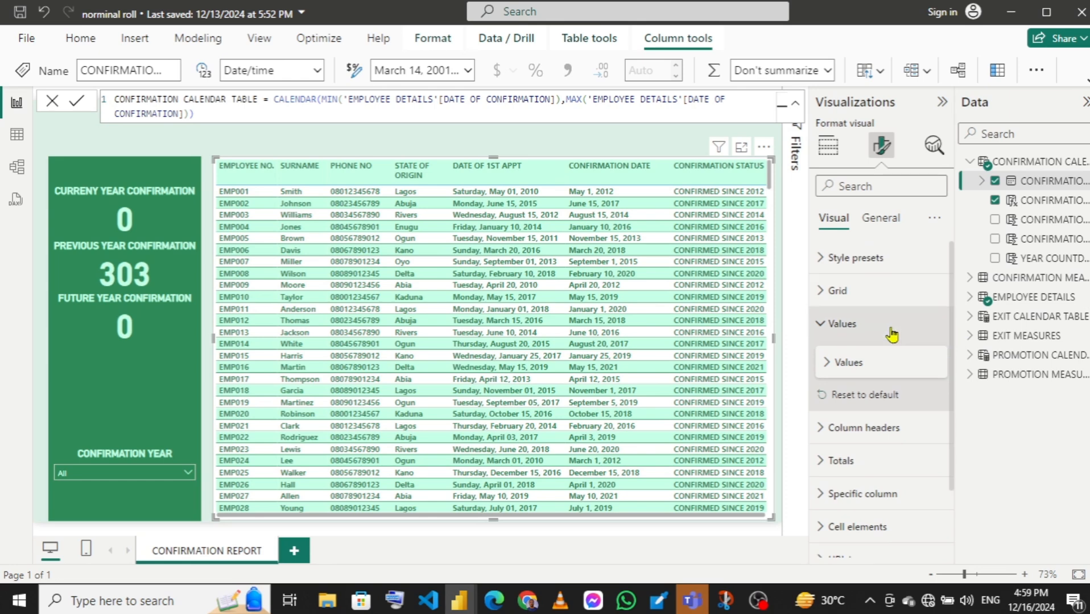
pyautogui.click(820, 322)
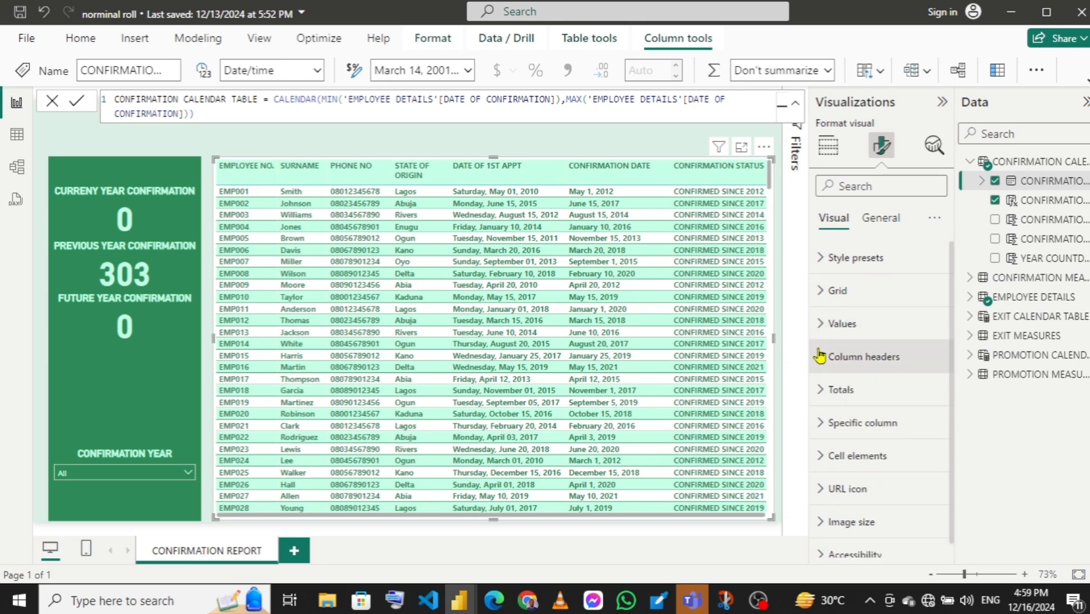
pyautogui.click(820, 356)
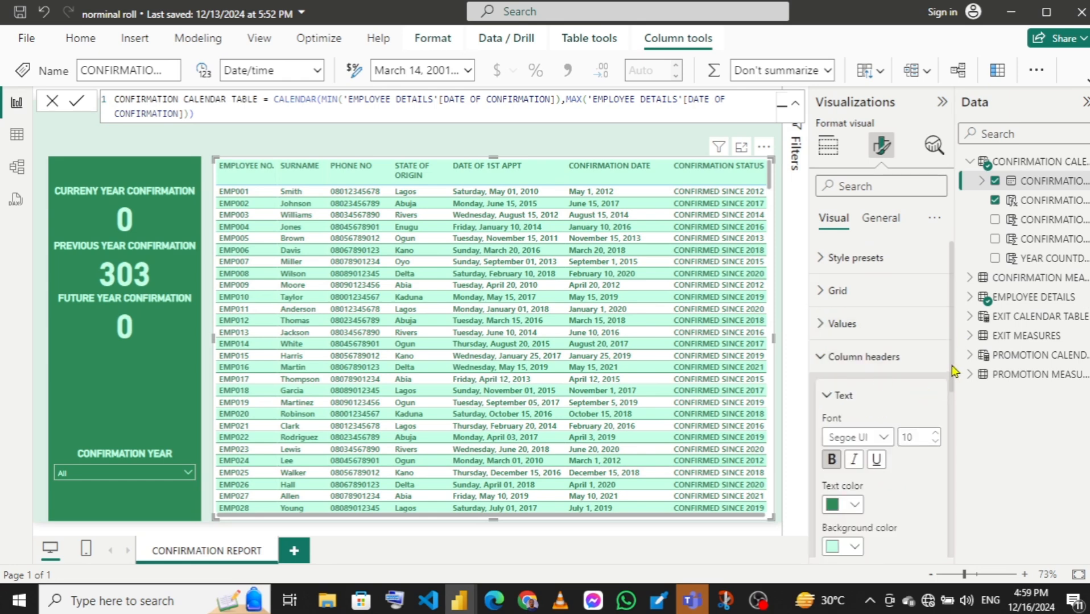
pyautogui.moveTo(953, 416); pyautogui.dragTo(949, 503)
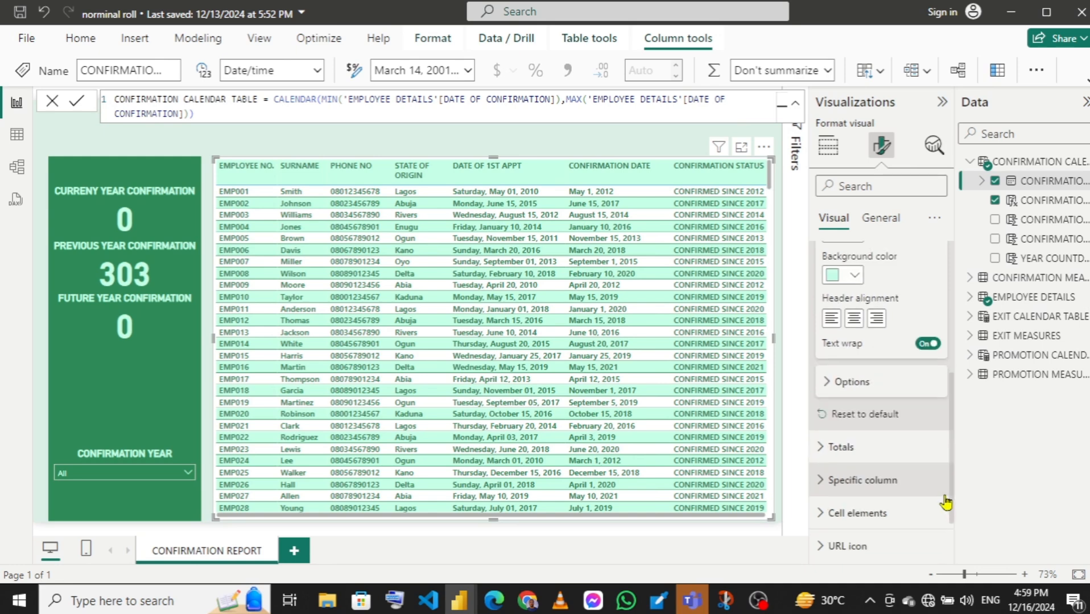
pyautogui.click(826, 383)
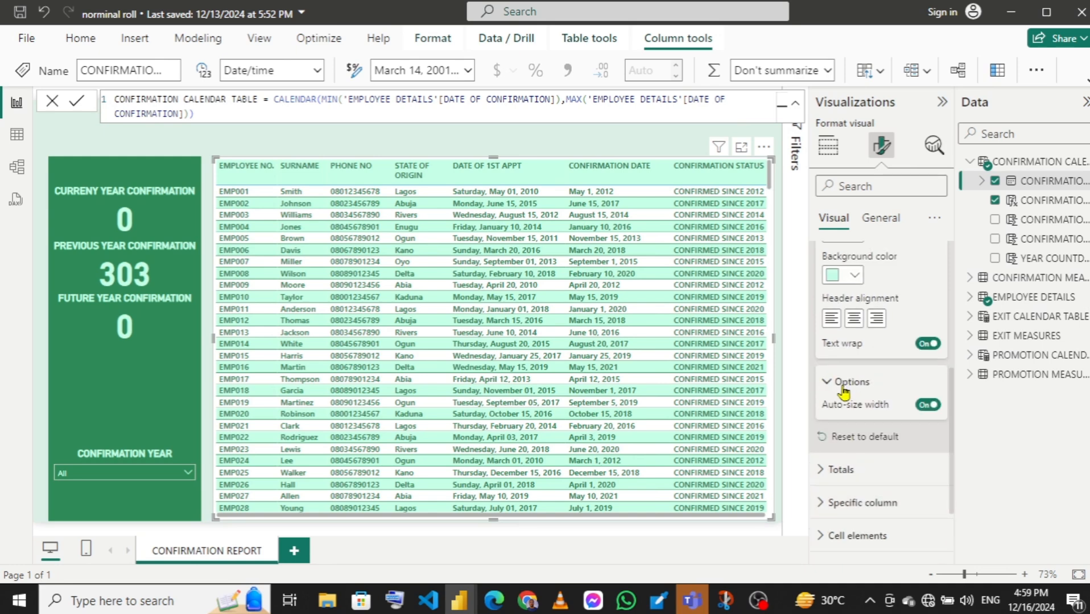
pyautogui.click(828, 384)
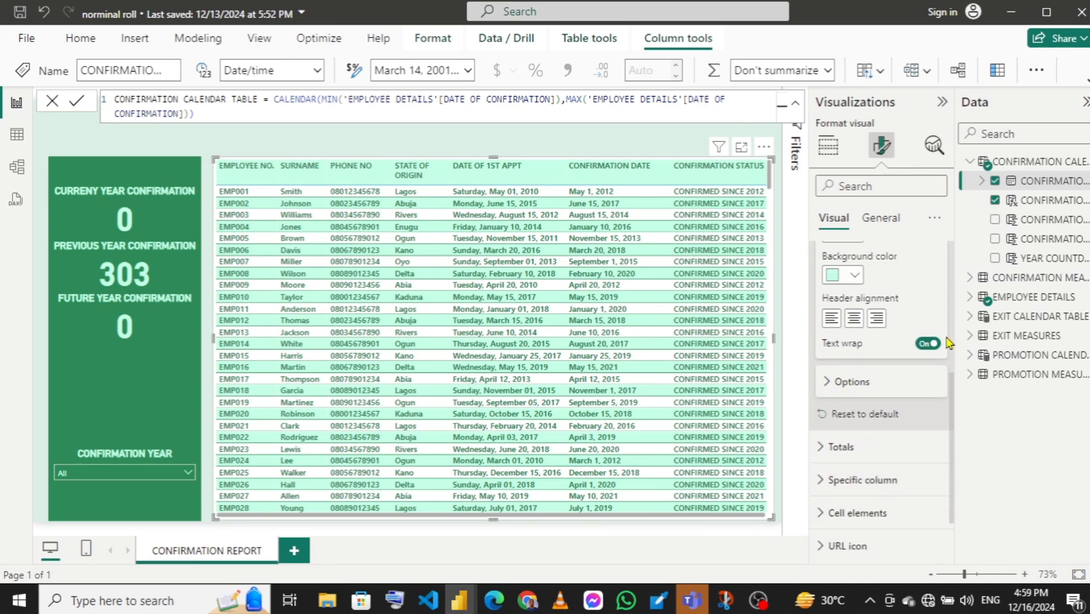
pyautogui.moveTo(954, 382); pyautogui.dragTo(952, 305)
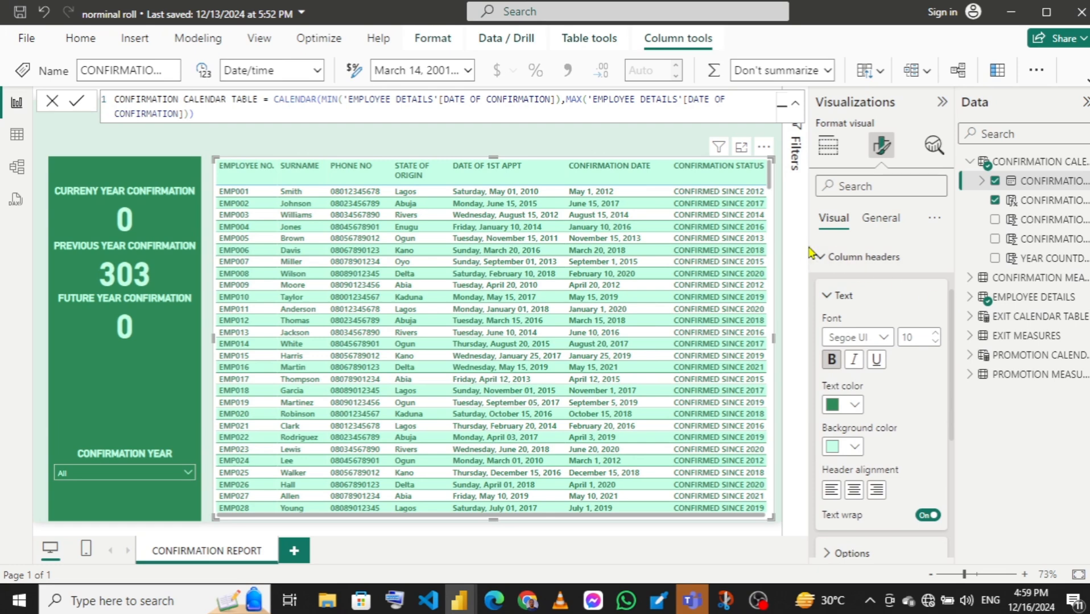
pyautogui.click(824, 259)
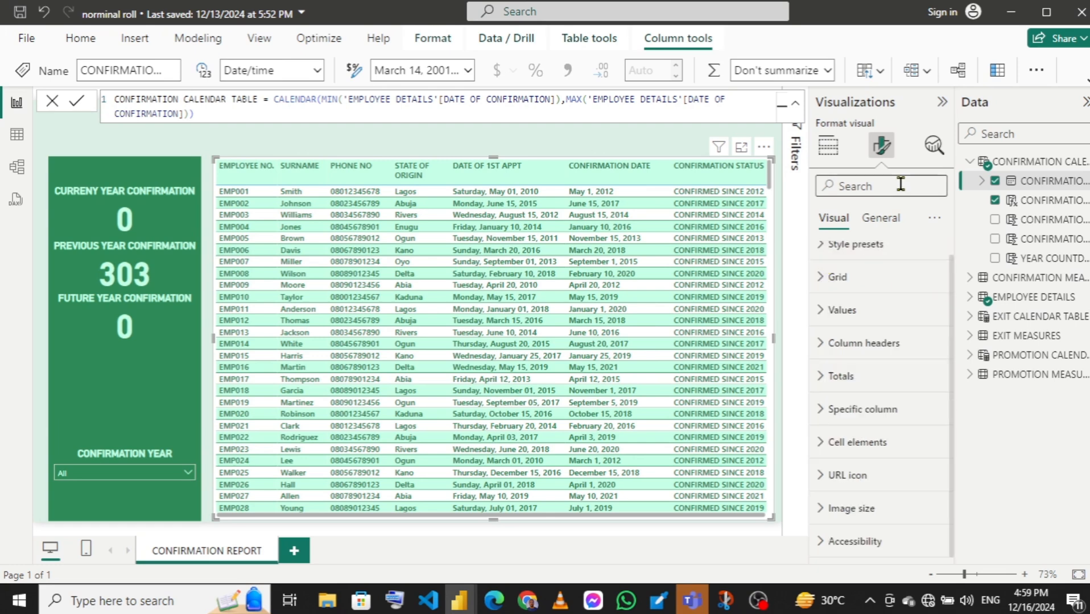
# - Turn off the table's background in its general effects settings
pyautogui.click(873, 219)
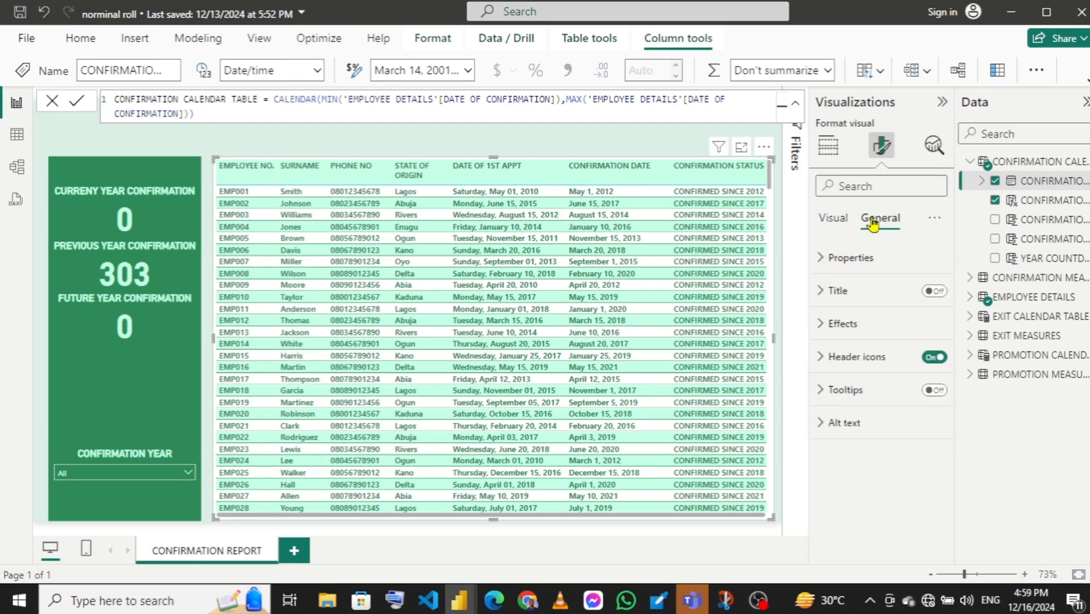
pyautogui.click(821, 324)
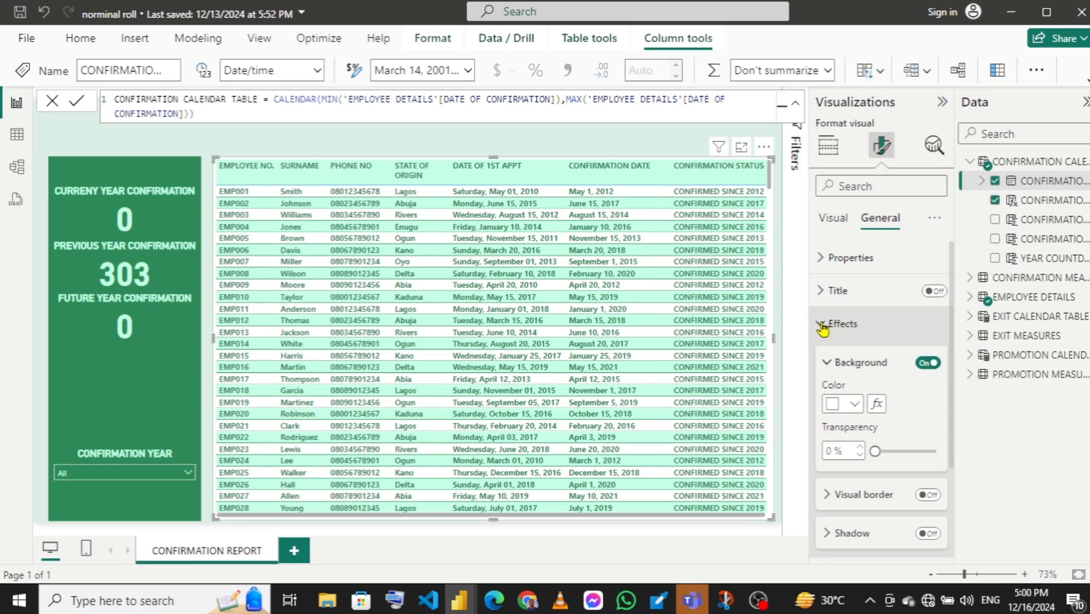
pyautogui.click(926, 365)
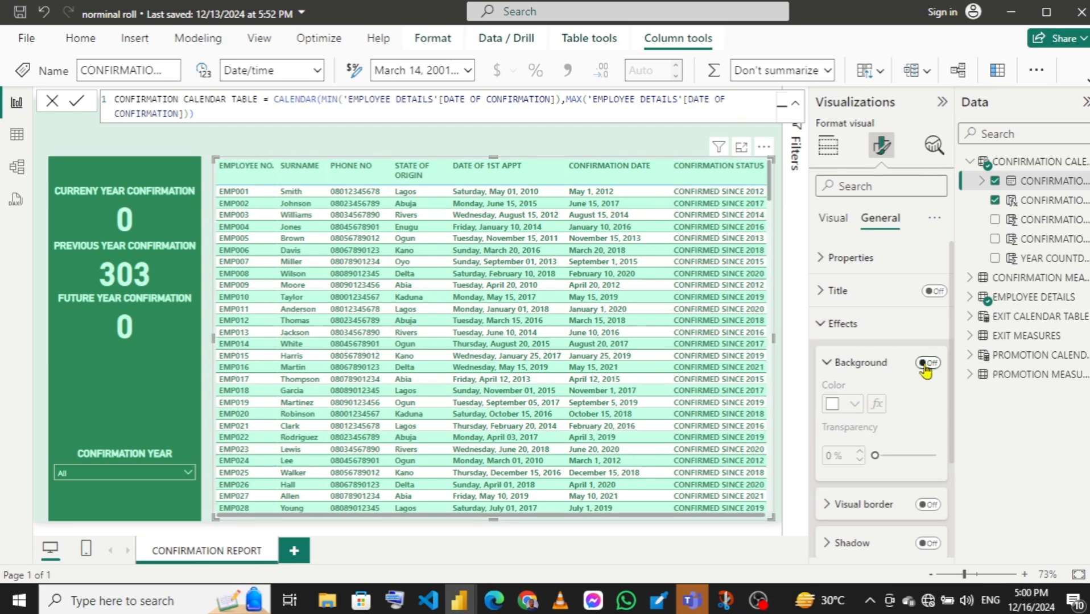
pyautogui.click(825, 328)
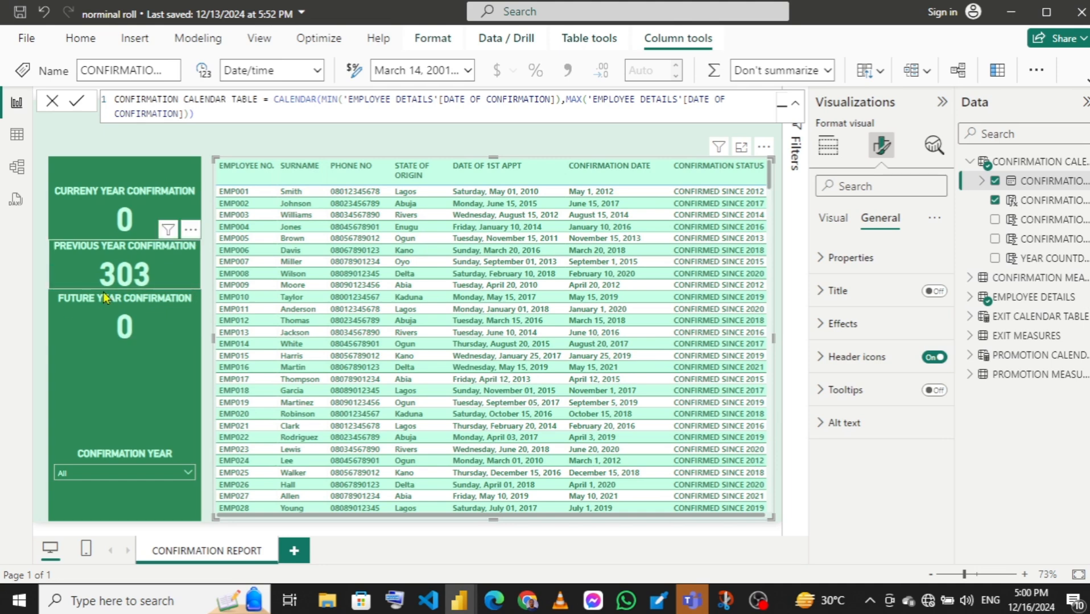
# - Start background color conditional formatting for the table's CONFIRMATION STATUS field with the Rules format style
pyautogui.scroll(1, 152, 241)
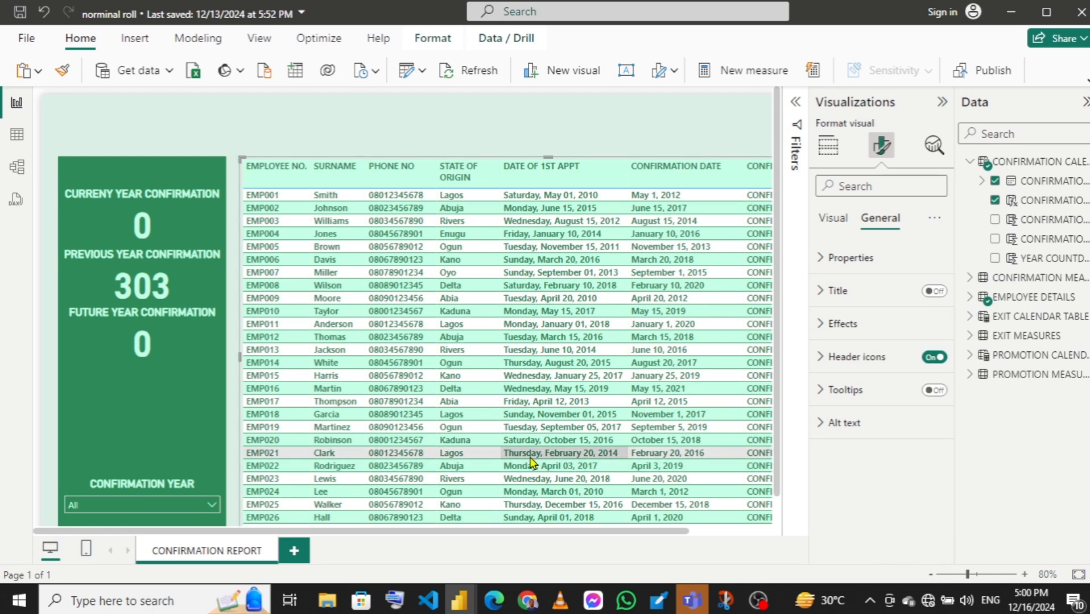
pyautogui.scroll(-1, 530, 462)
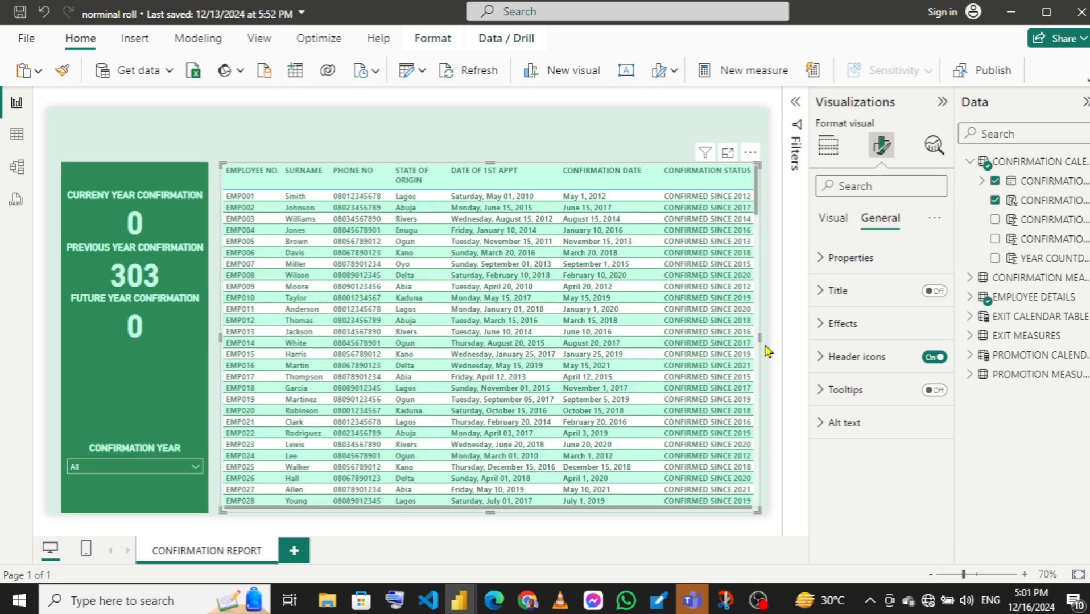
pyautogui.click(828, 149)
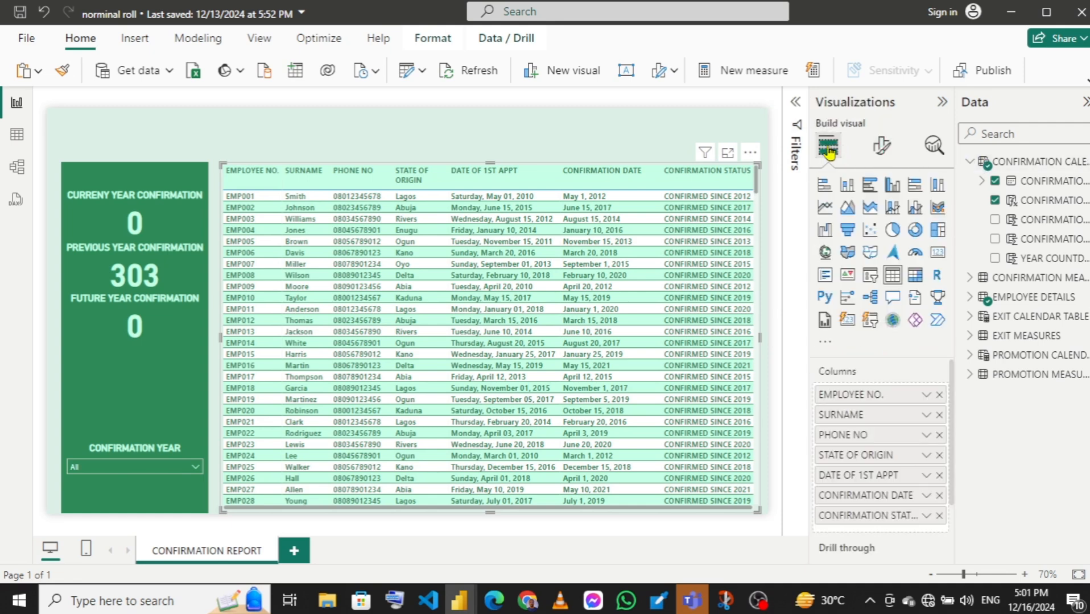
pyautogui.rightClick(856, 520)
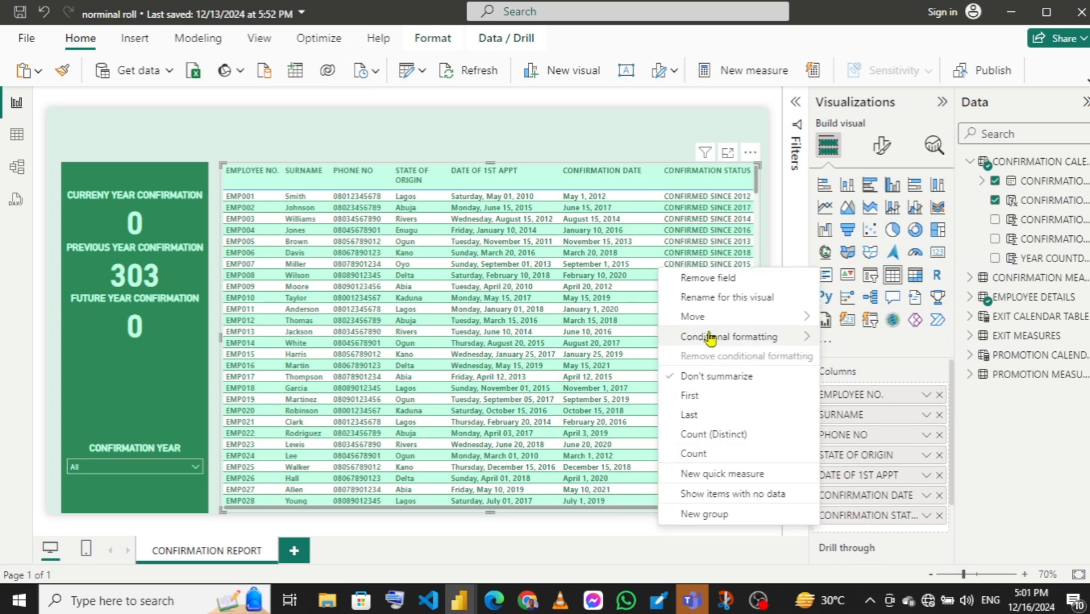
pyautogui.moveTo(706, 337)
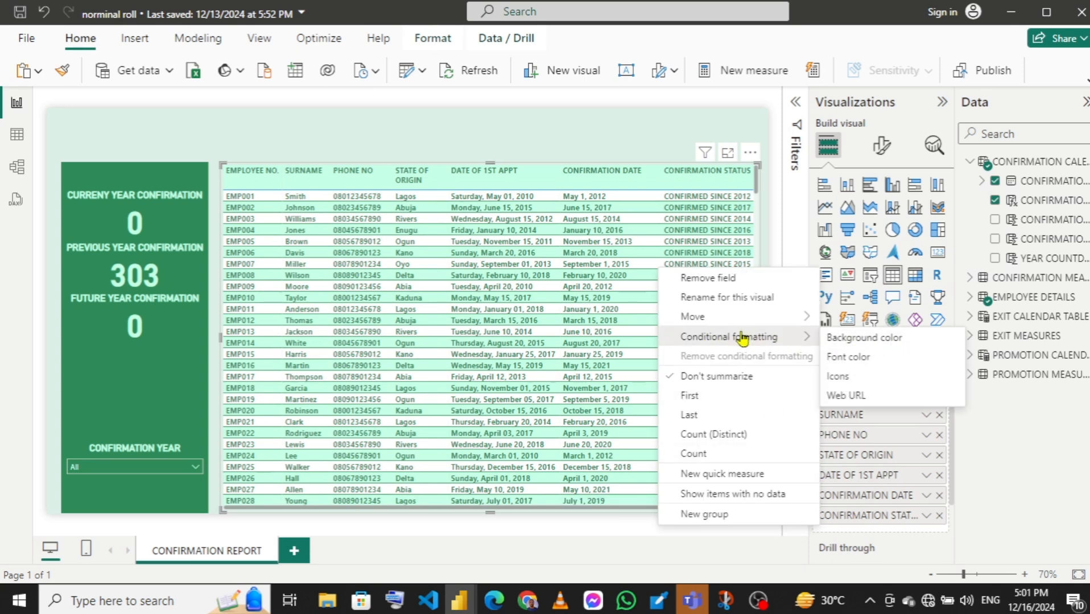
pyautogui.click(862, 344)
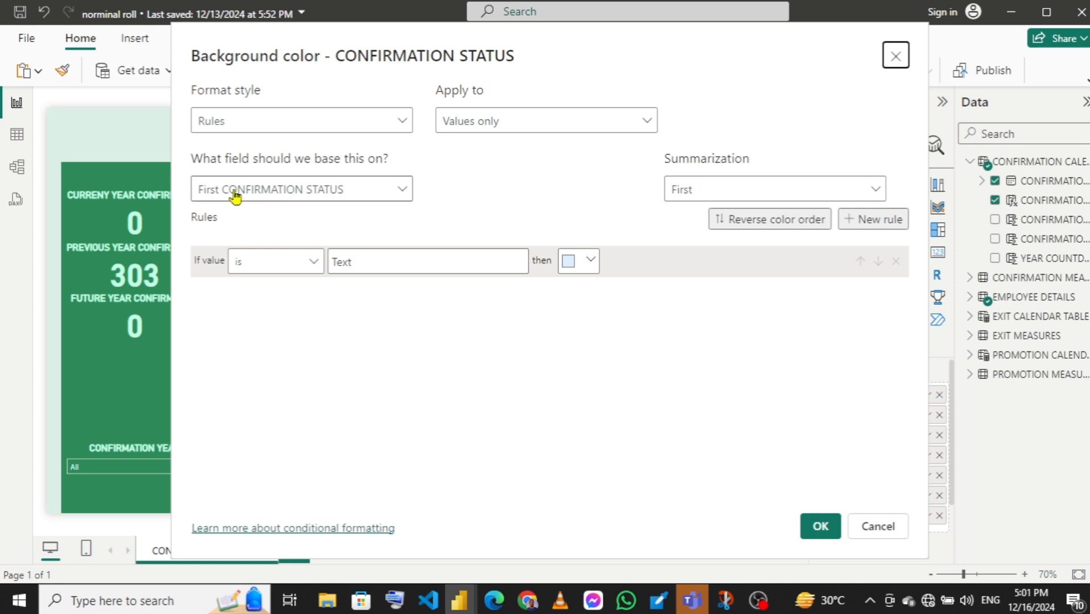
# - Base the background color rules on the CONFIRMATION YEAR COUNTDOWN field with Minimum as the summarization
pyautogui.click(382, 196)
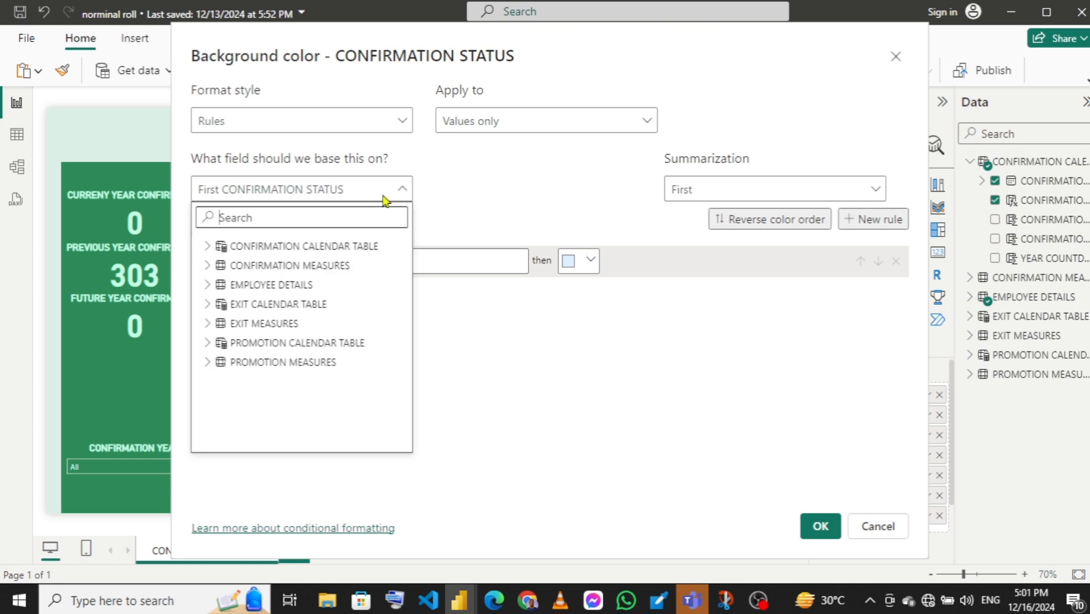
pyautogui.click(208, 248)
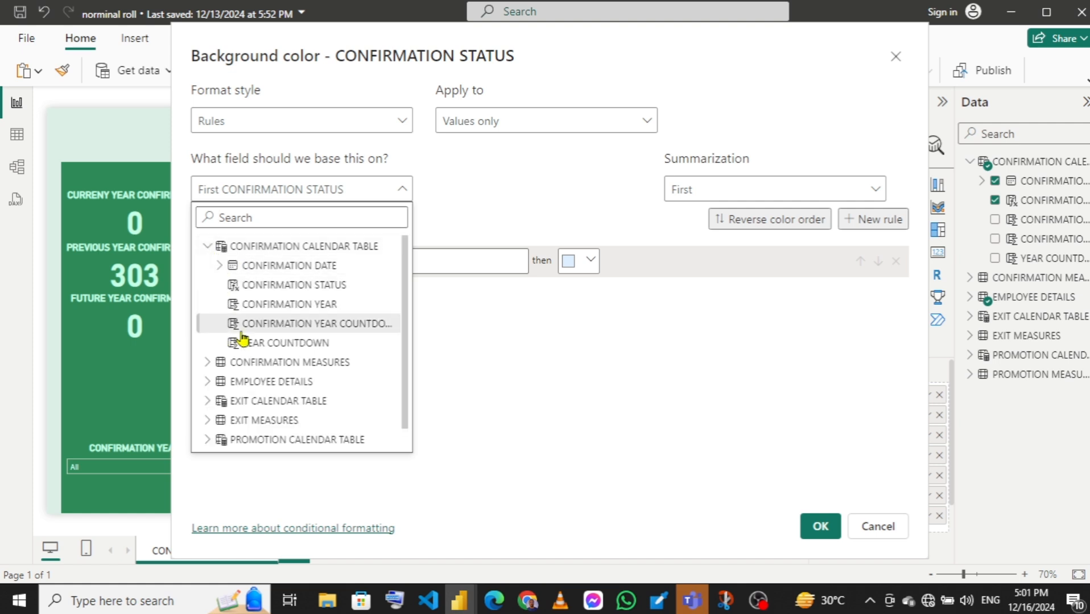
pyautogui.click(306, 327)
pyautogui.click(702, 193)
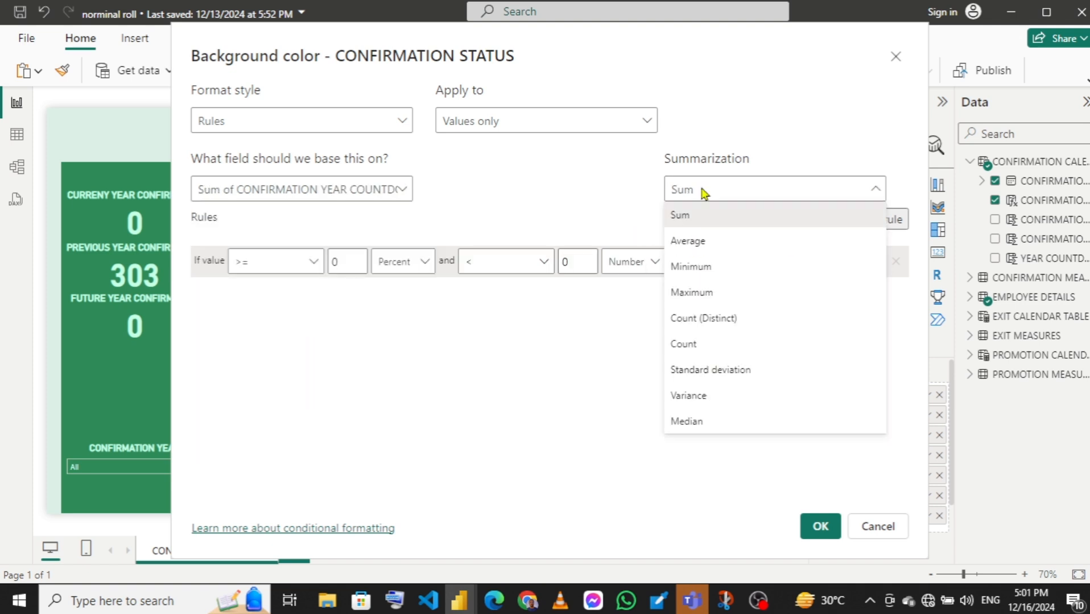
pyautogui.click(692, 278)
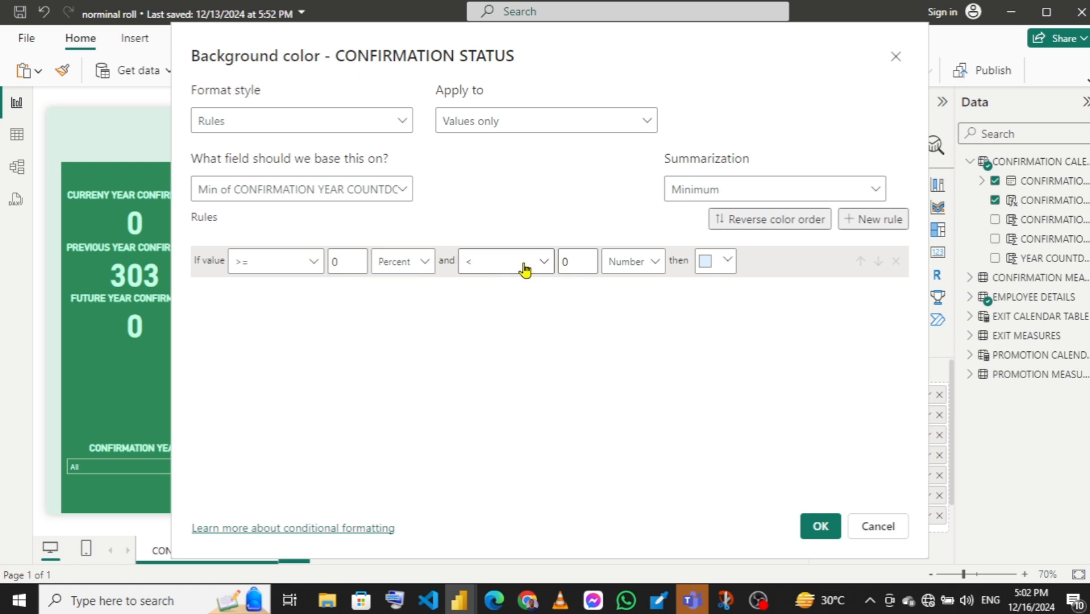
# - Define the rule's range as values >= 0 and < 1, with both limits as Number
pyautogui.click(407, 270)
pyautogui.click(402, 289)
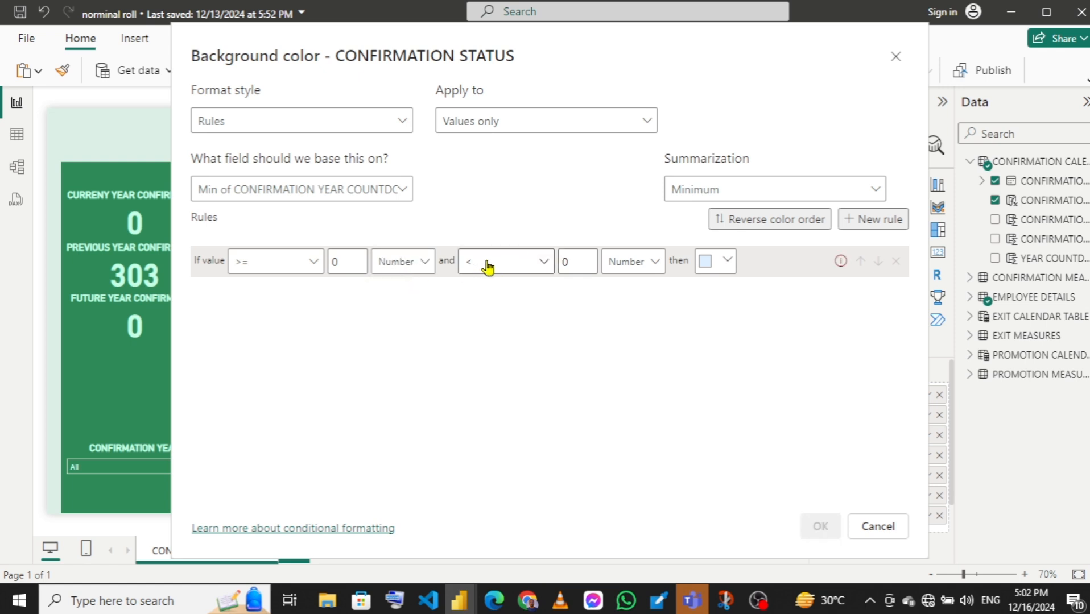
pyautogui.click(588, 260)
pyautogui.press('BackSpace')
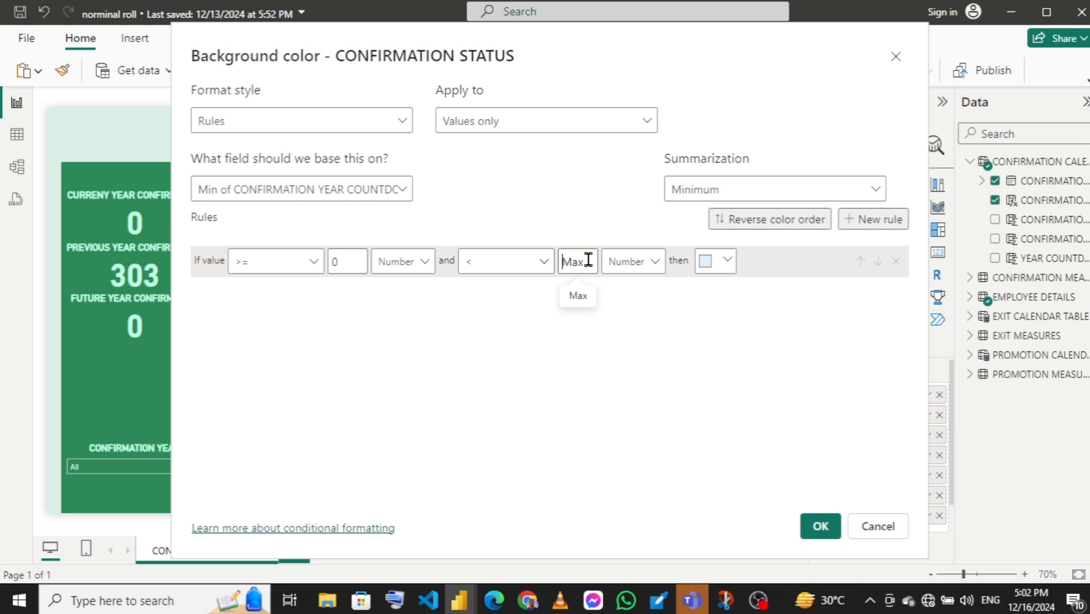
pyautogui.write('1')
# - Set the first rule's background color to the custom hex value #DAF9FB
pyautogui.click(727, 262)
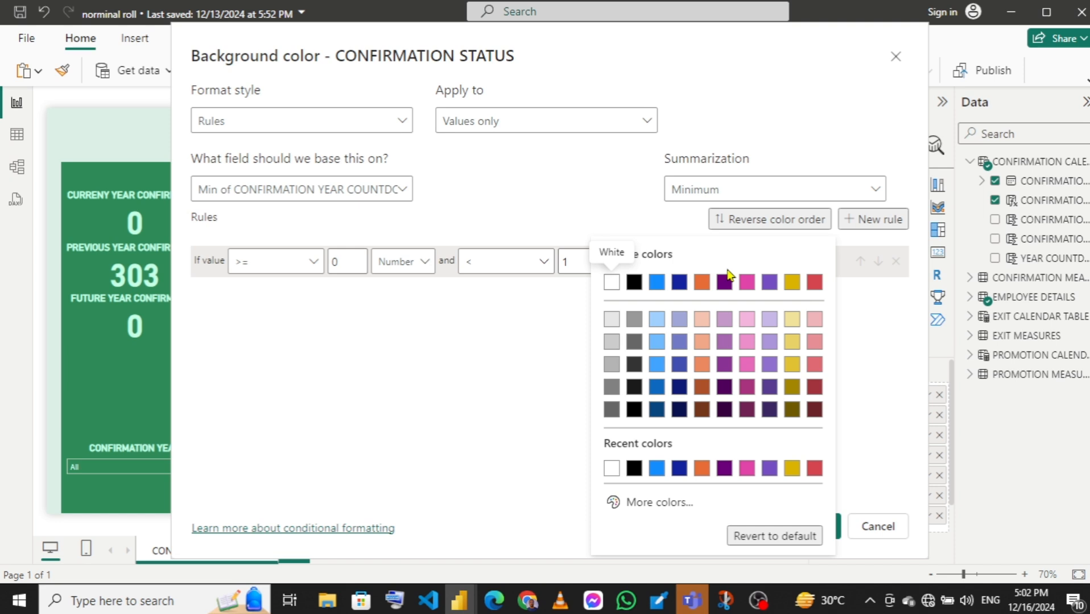
pyautogui.click(650, 503)
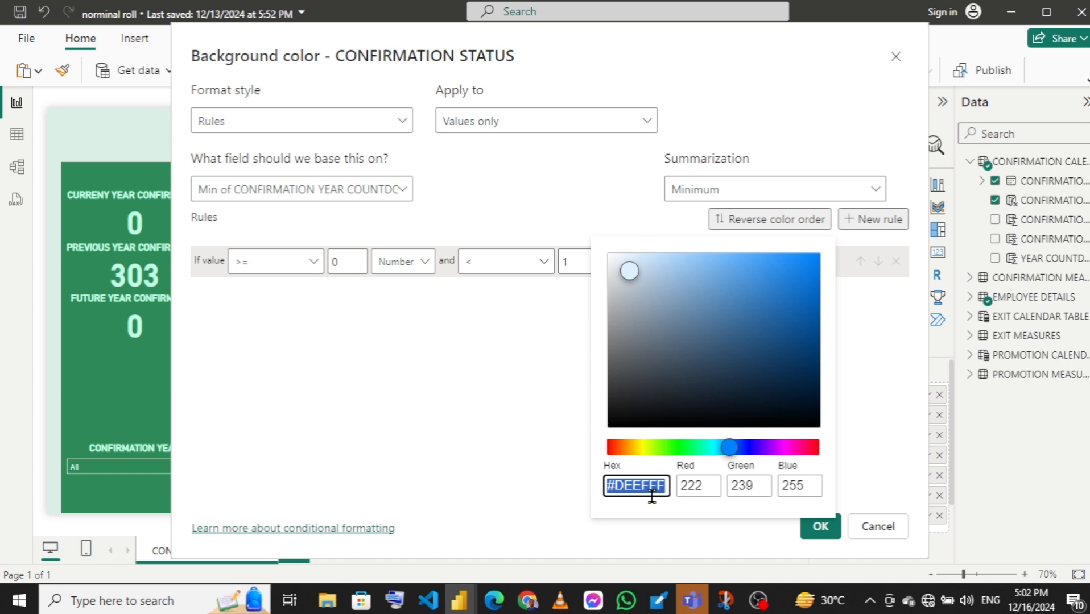
pyautogui.write('DAF9FB')
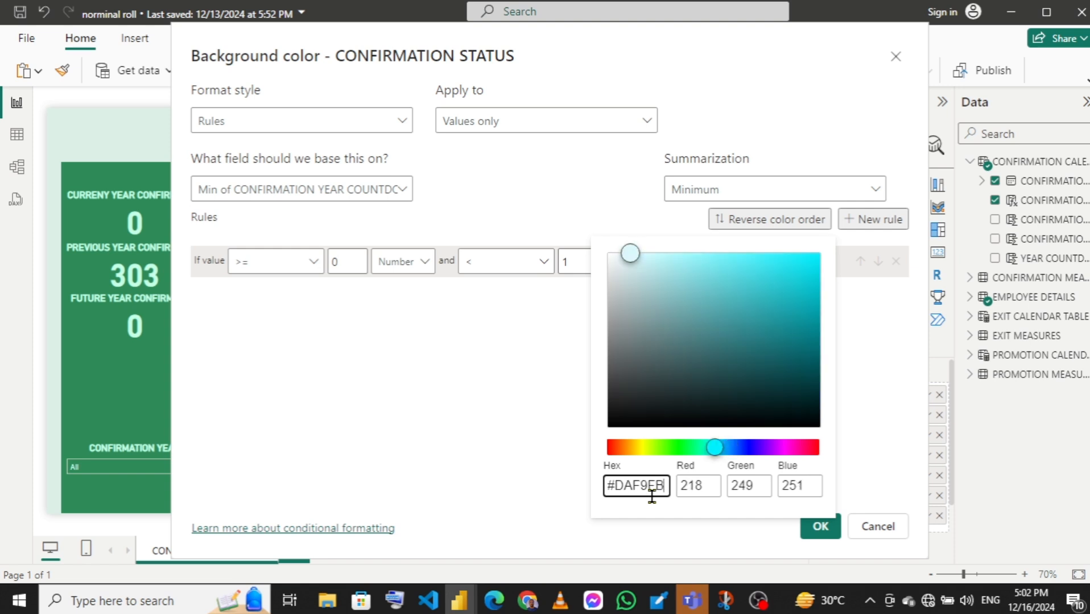
pyautogui.click(528, 430)
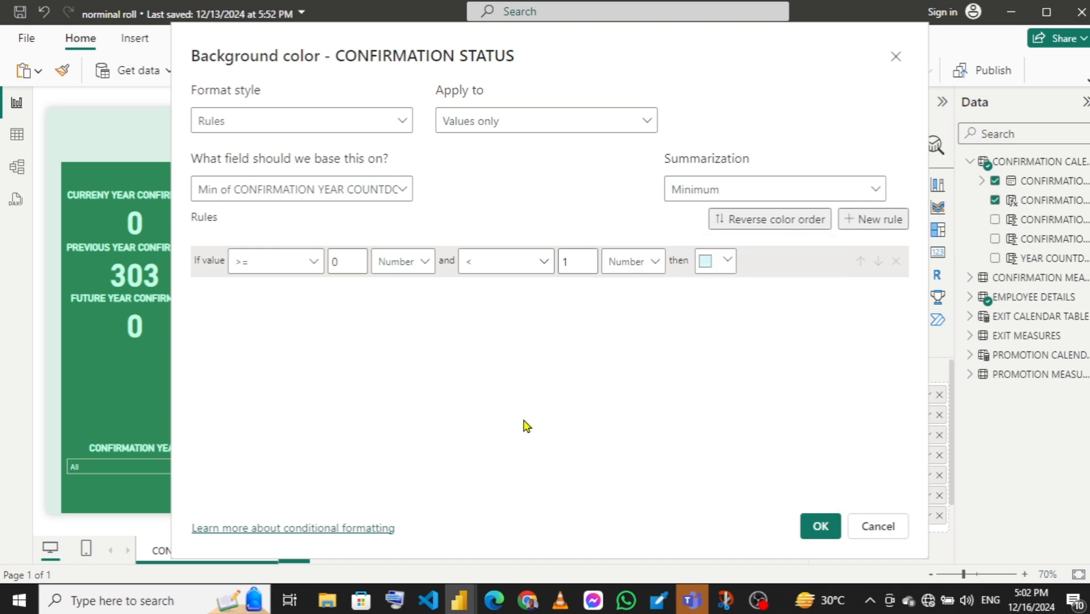
# - Add a second background color rule for values >= 1 and < 2
pyautogui.click(868, 222)
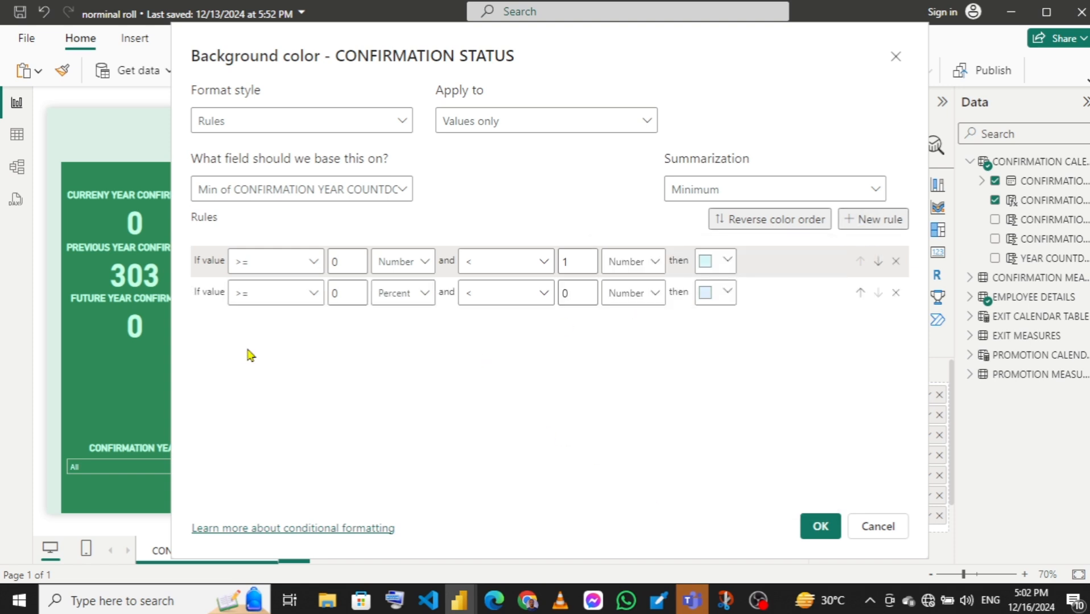
pyautogui.click(357, 293)
pyautogui.doubleClick(357, 293)
pyautogui.write('1')
pyautogui.click(571, 289)
pyautogui.press('BackSpace')
pyautogui.write('2')
# - Set the second rule's background color to the custom hex value #E4FAD5
pyautogui.click(729, 293)
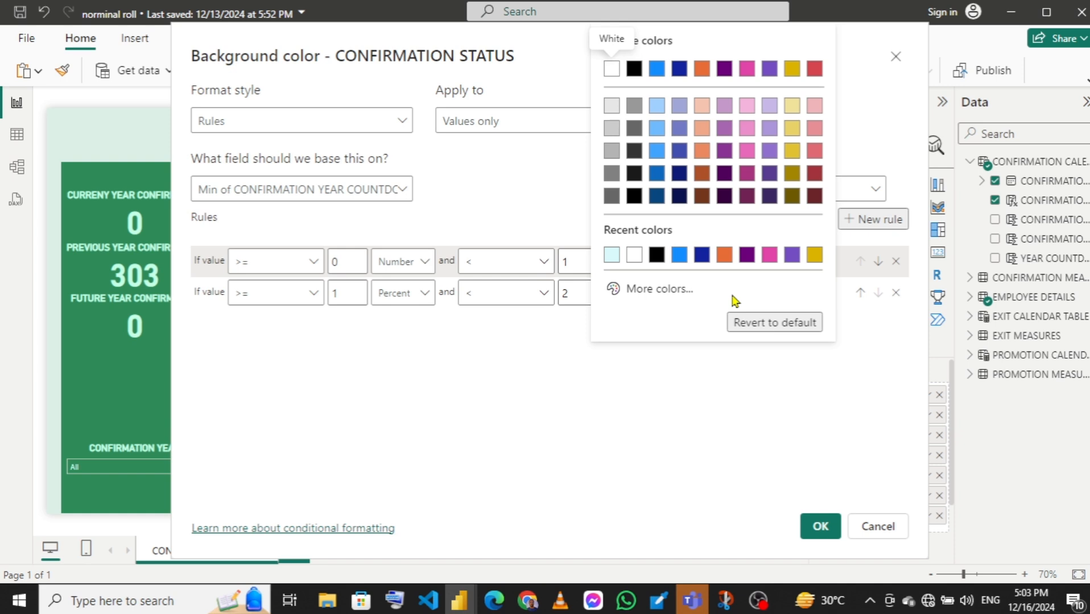
pyautogui.click(662, 289)
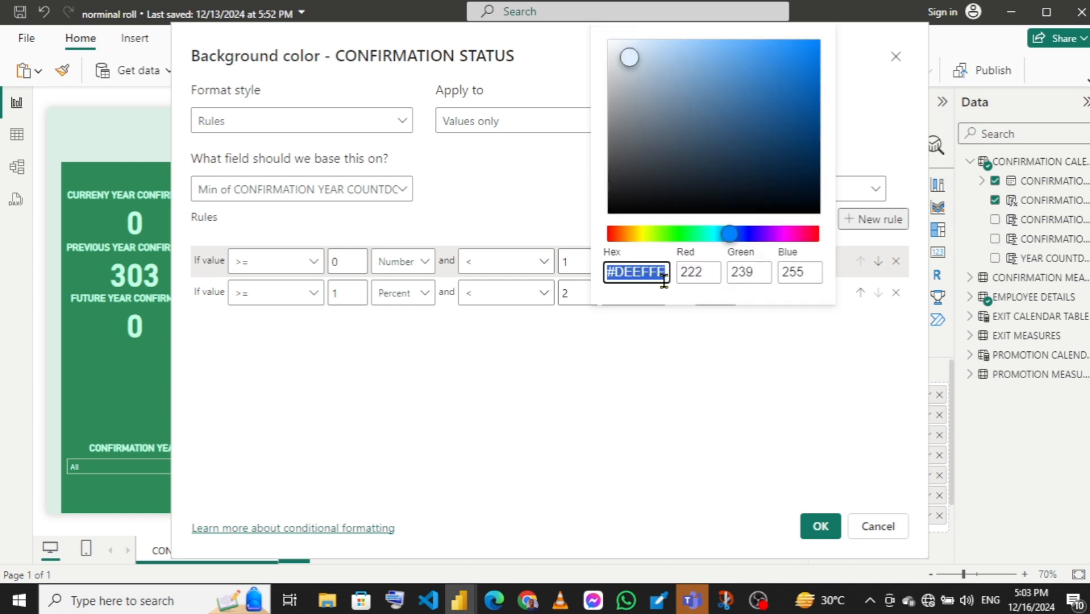
pyautogui.write('E4F')
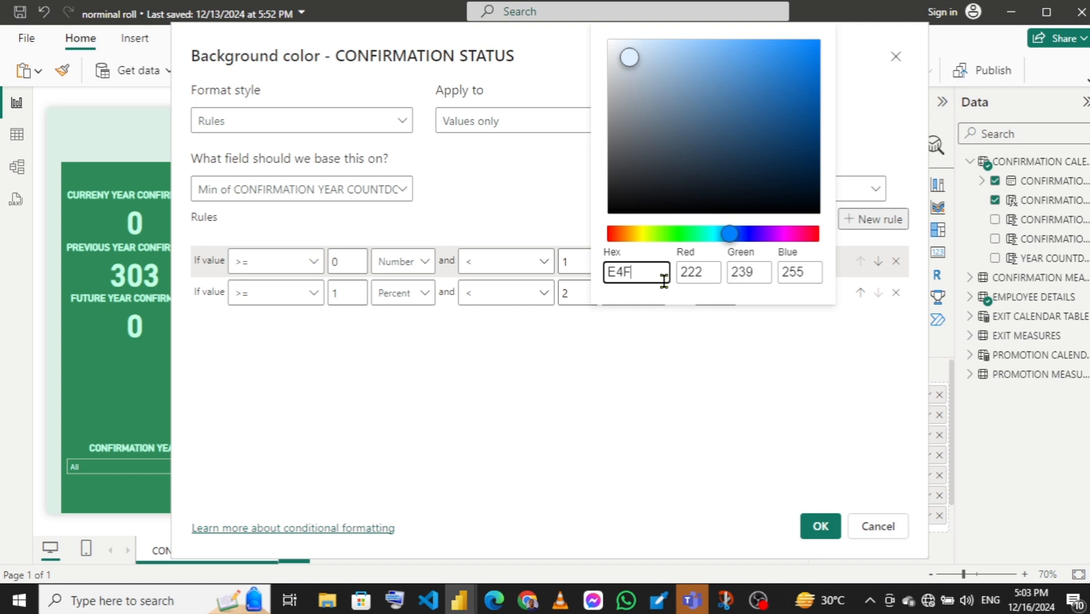
pyautogui.write('AD5')
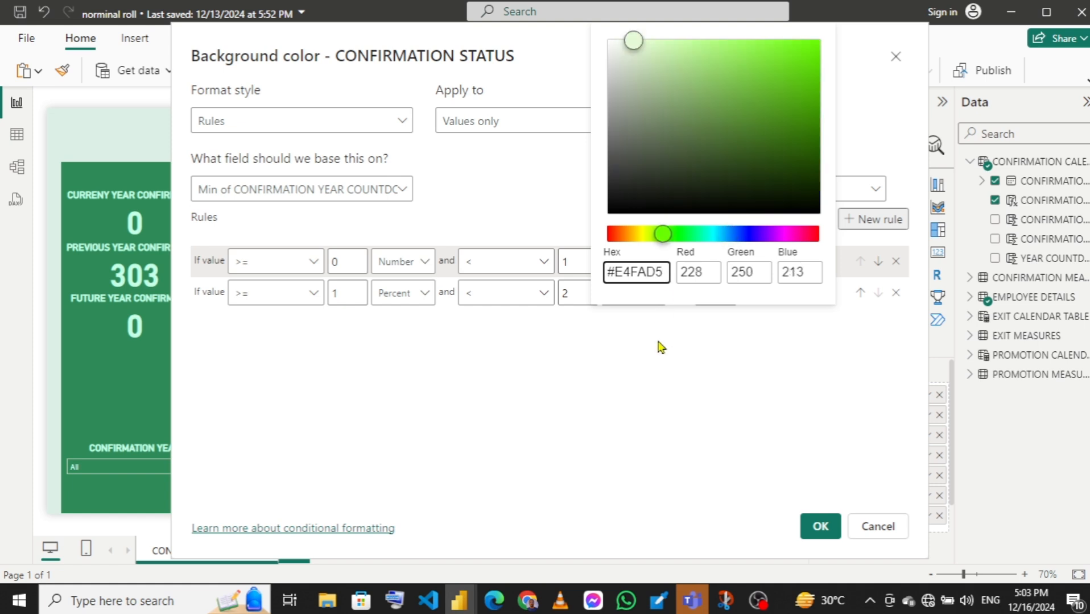
pyautogui.click(670, 409)
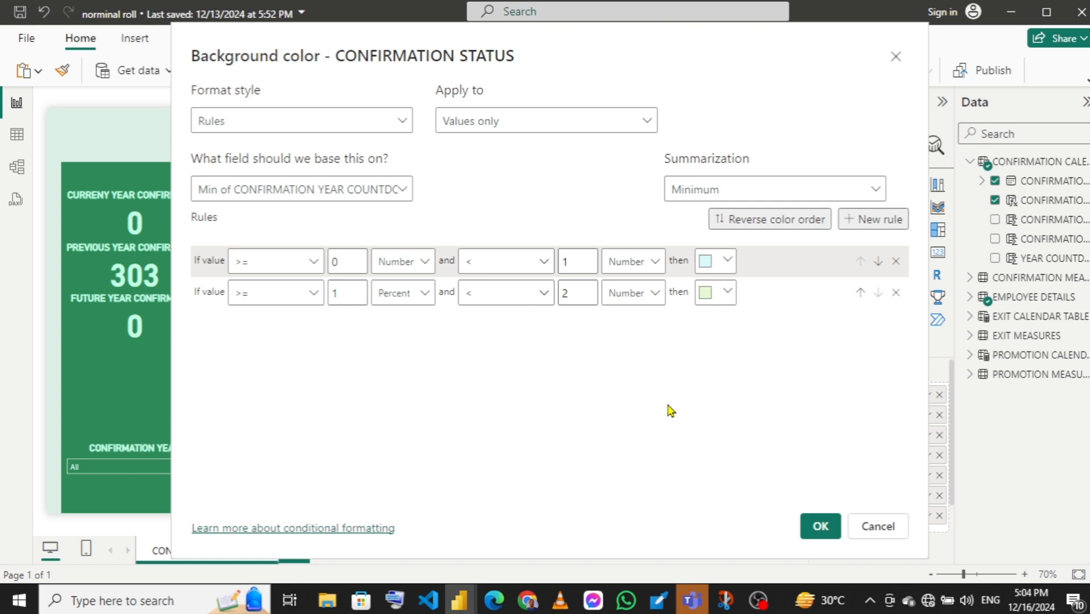
# - Add a third background color rule for values >= 2 and < 3
pyautogui.click(880, 227)
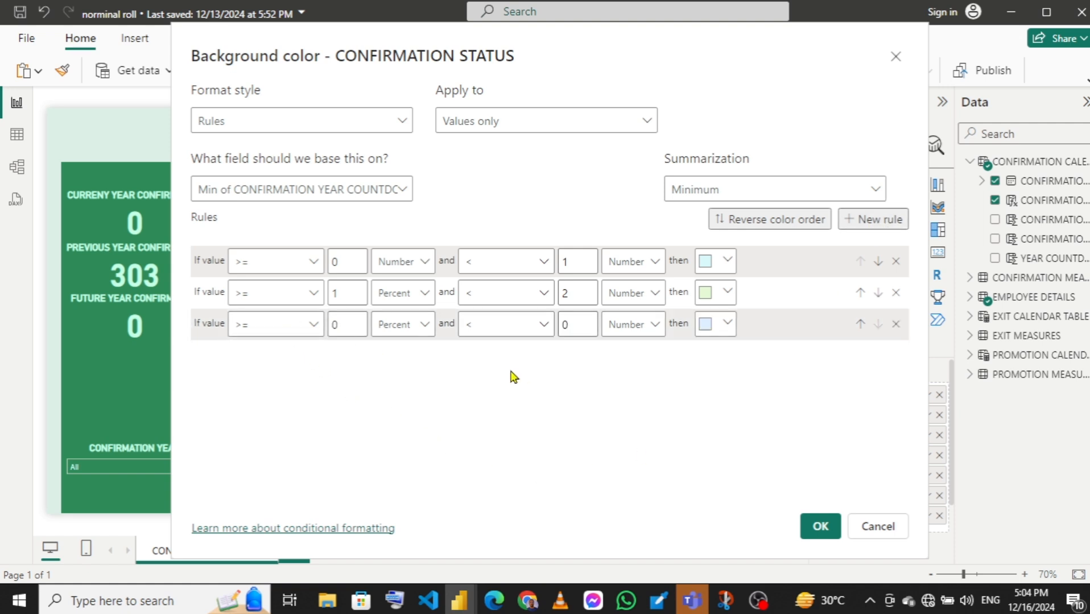
pyautogui.click(334, 324)
pyautogui.press('BackSpace')
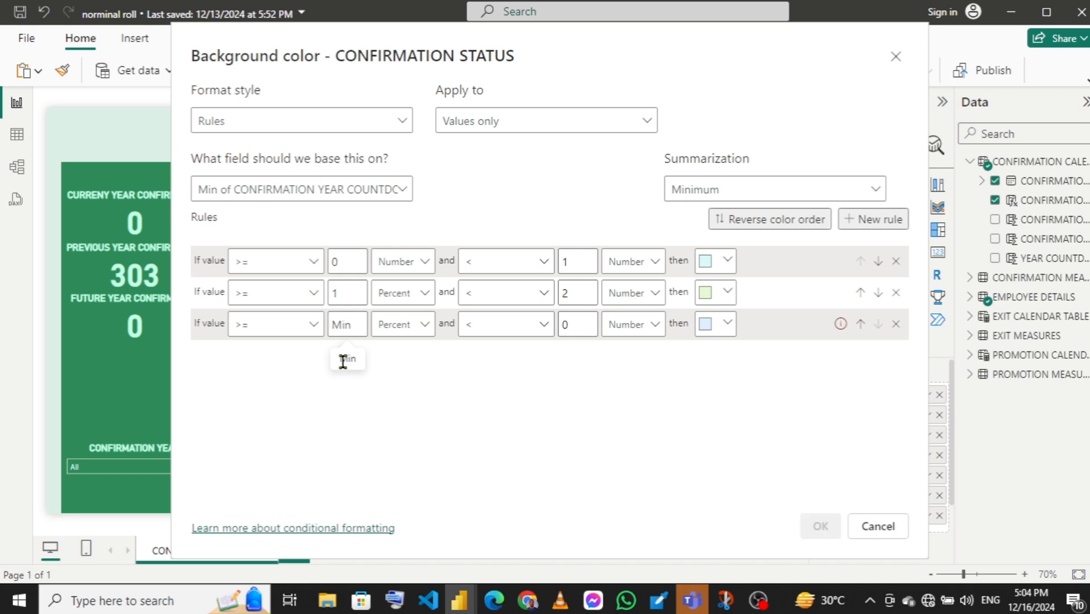
pyautogui.write('2')
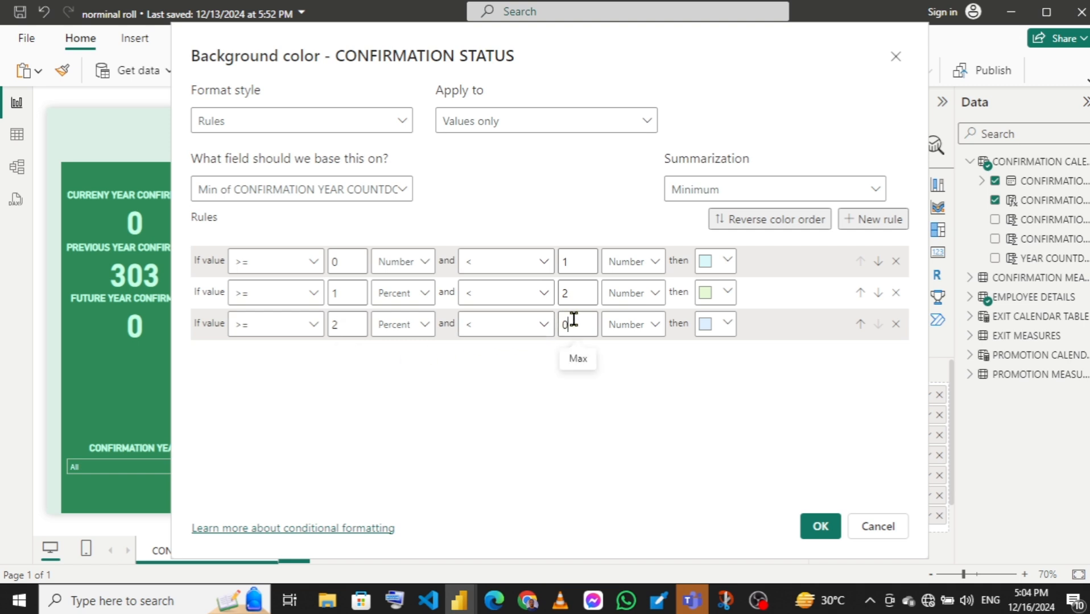
pyautogui.press('BackSpace')
pyautogui.write('3')
pyautogui.click(727, 325)
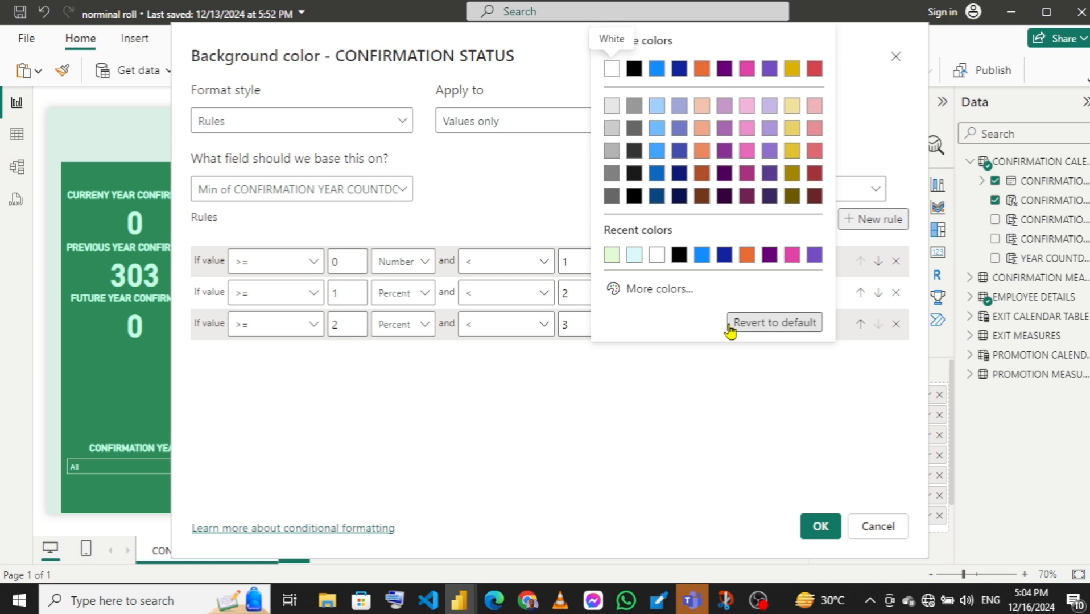
pyautogui.click(684, 370)
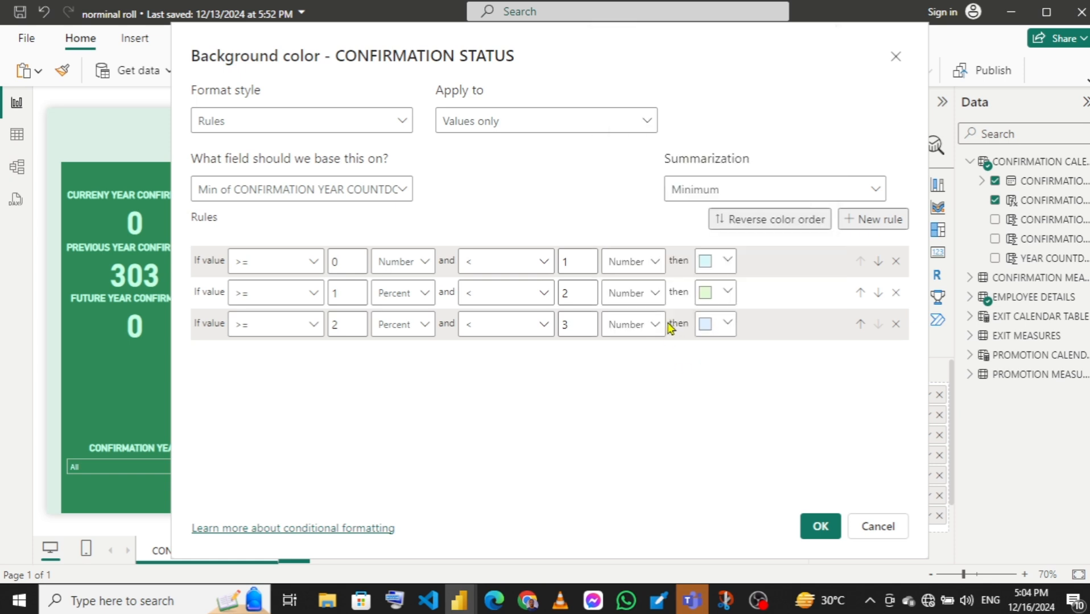
# - Change the lower-limit type of the second and third rules to Number
pyautogui.click(423, 297)
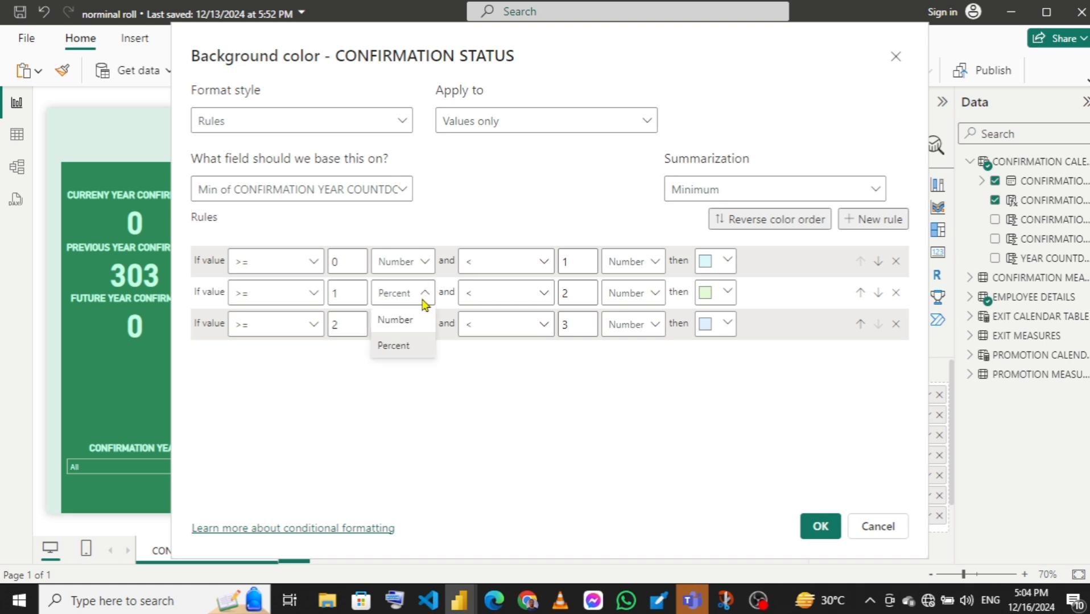
pyautogui.click(405, 326)
pyautogui.click(408, 329)
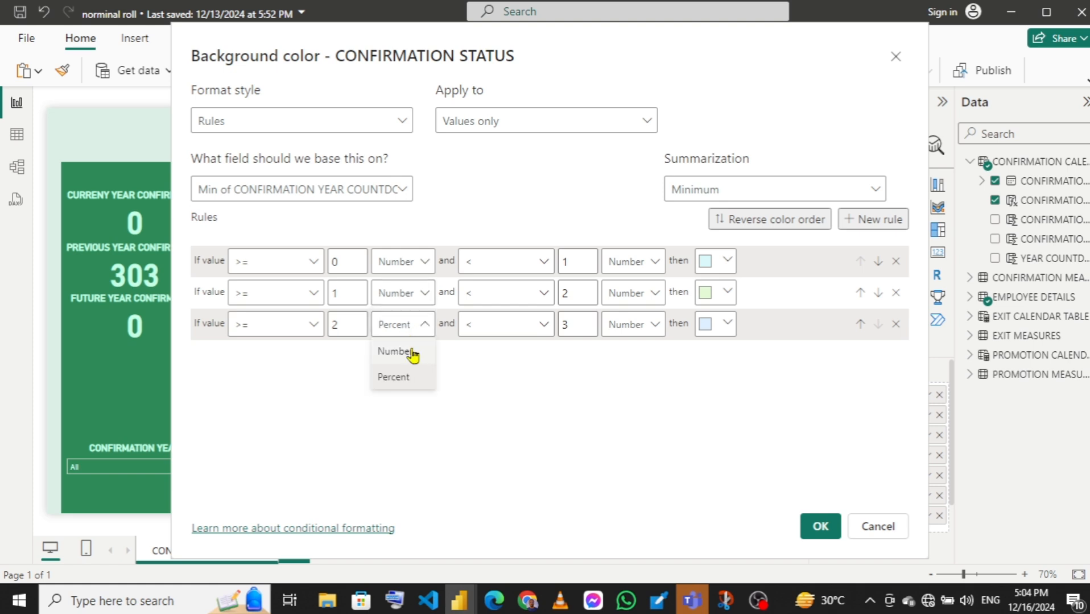
pyautogui.click(412, 352)
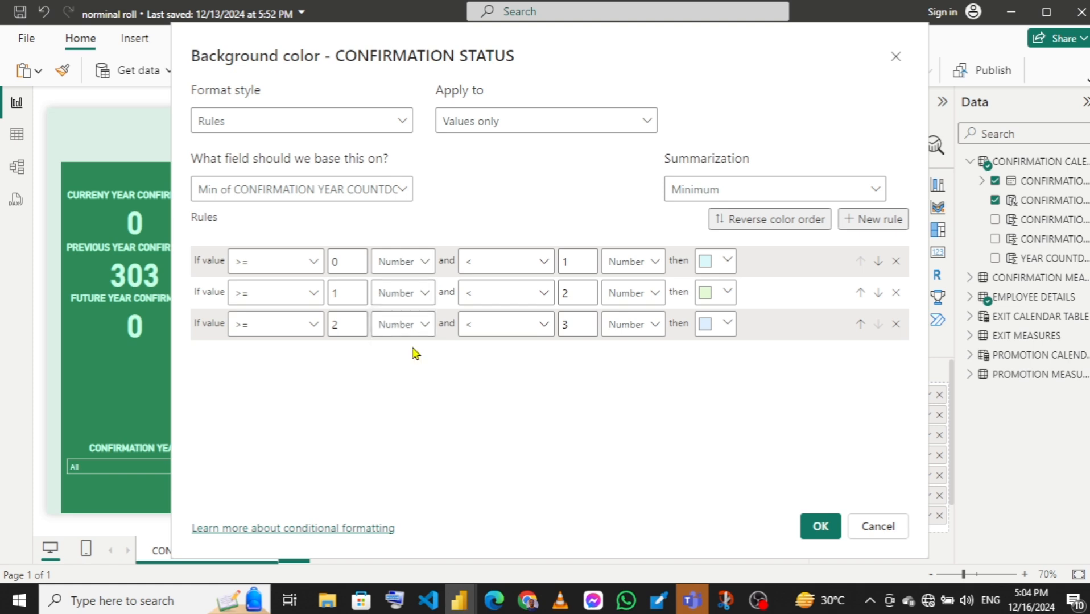
# - Set the third rule's background color to #E6E6E6 and apply the rules to the CONFIRMATION STATUS column
pyautogui.click(722, 325)
pyautogui.click(626, 290)
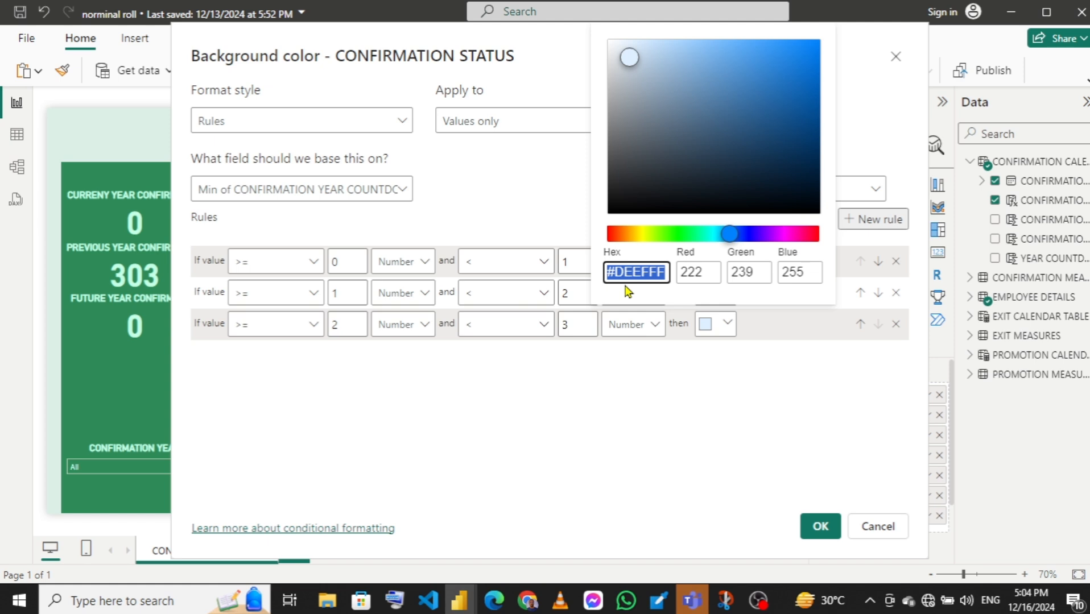
pyautogui.write('E6')
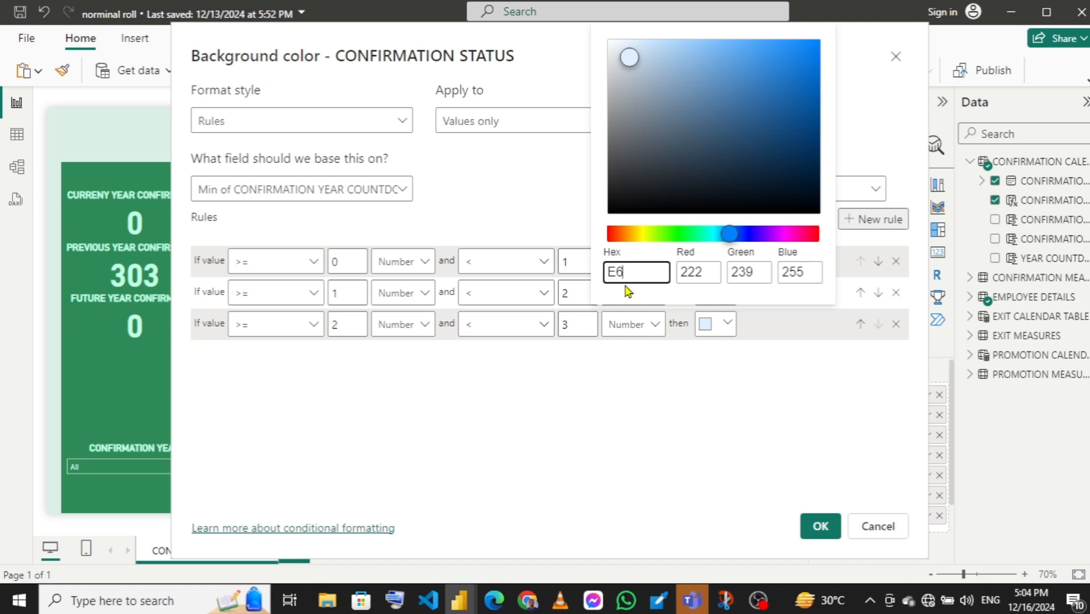
pyautogui.write('E6E6')
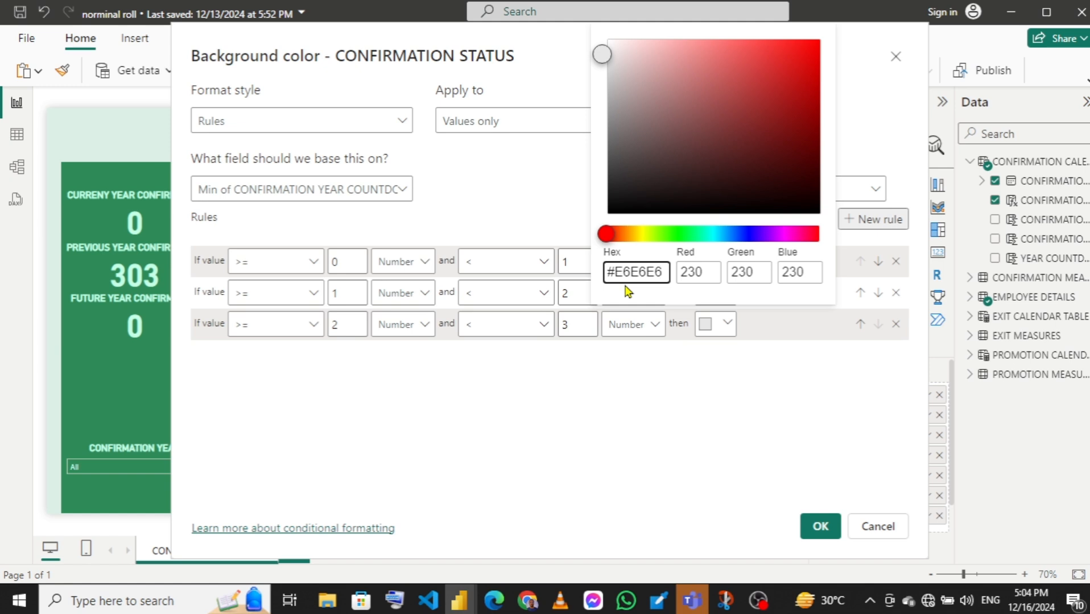
pyautogui.click(677, 457)
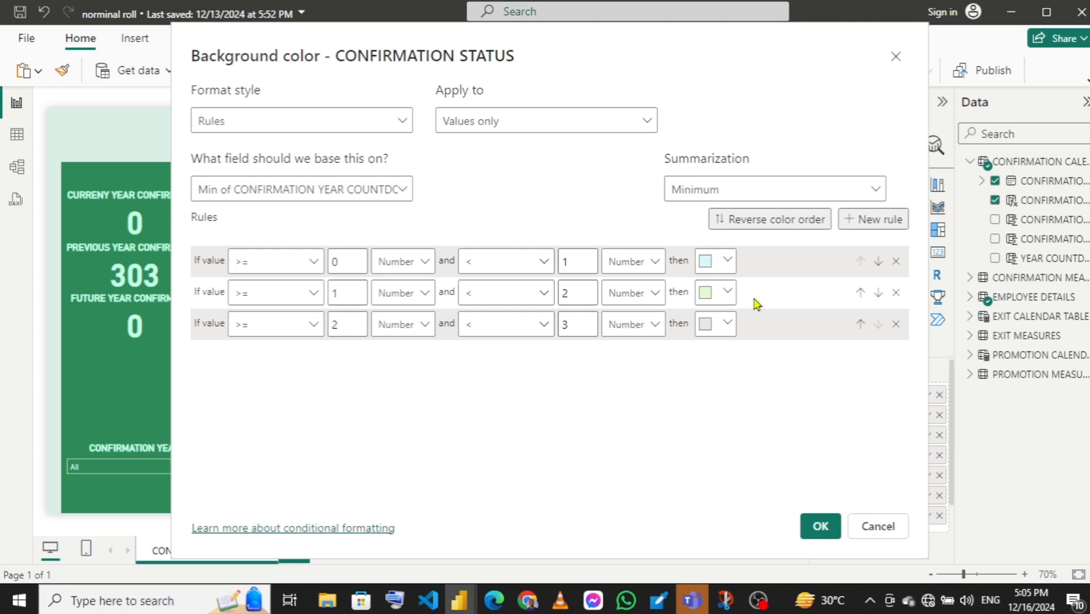
pyautogui.click(819, 524)
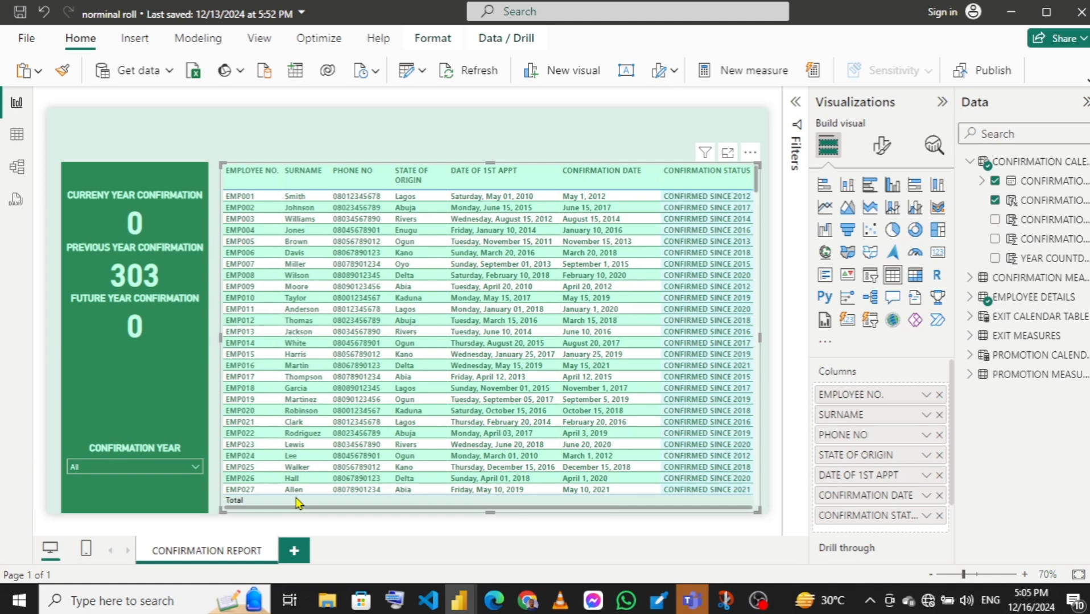
# - Turn off the totals values in the employee table's visual formatting
pyautogui.click(880, 149)
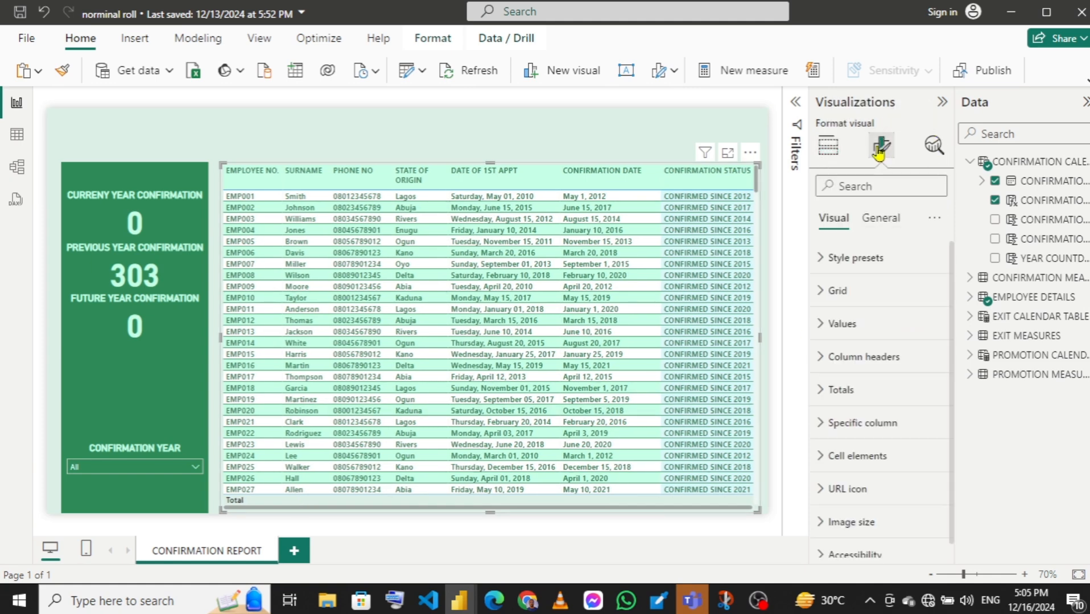
pyautogui.click(819, 395)
pyautogui.click(927, 432)
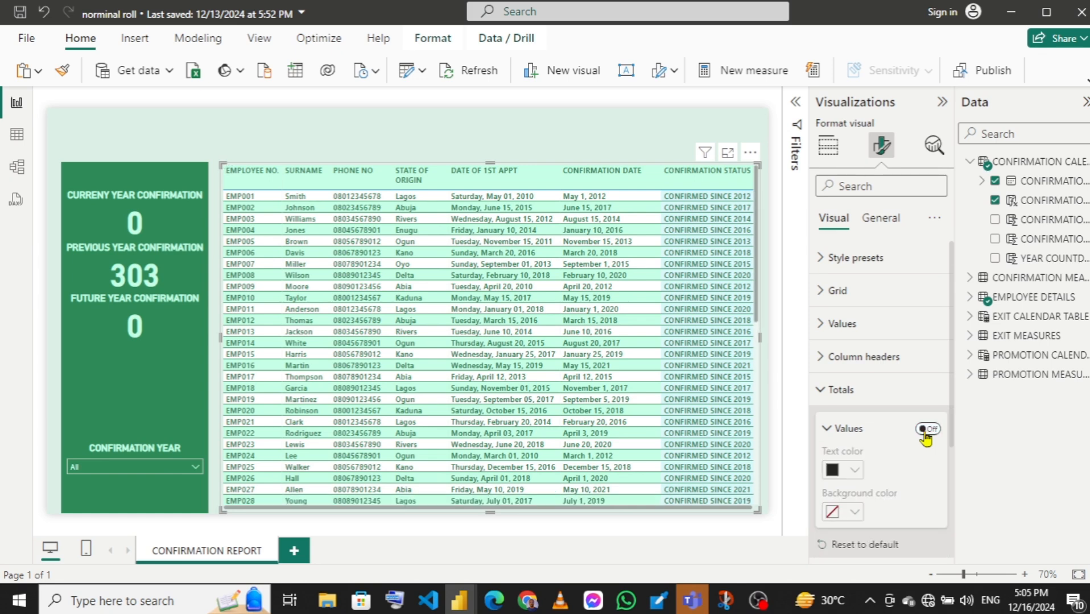
pyautogui.click(374, 142)
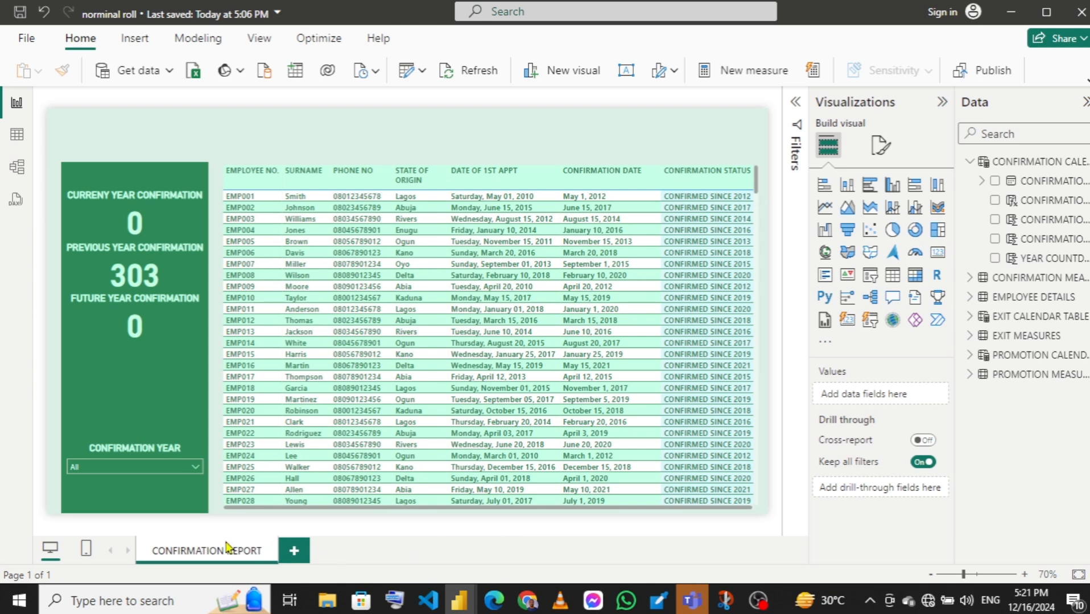
# - Duplicate the CONFIRMATION REPORT page and rename the copy as PROMOTION REPORT
pyautogui.rightClick(212, 555)
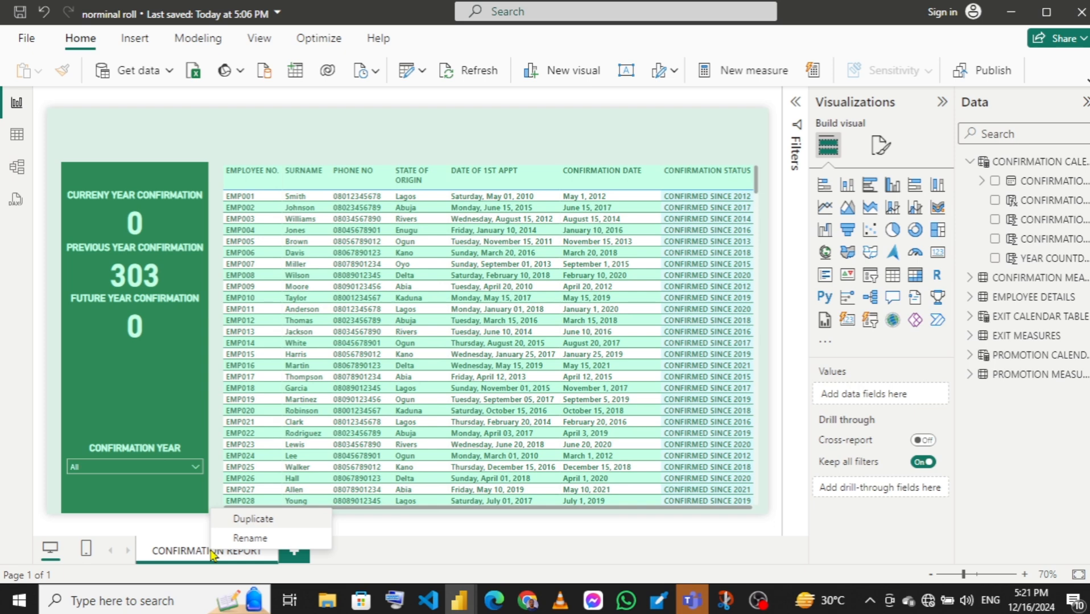
pyautogui.click(253, 520)
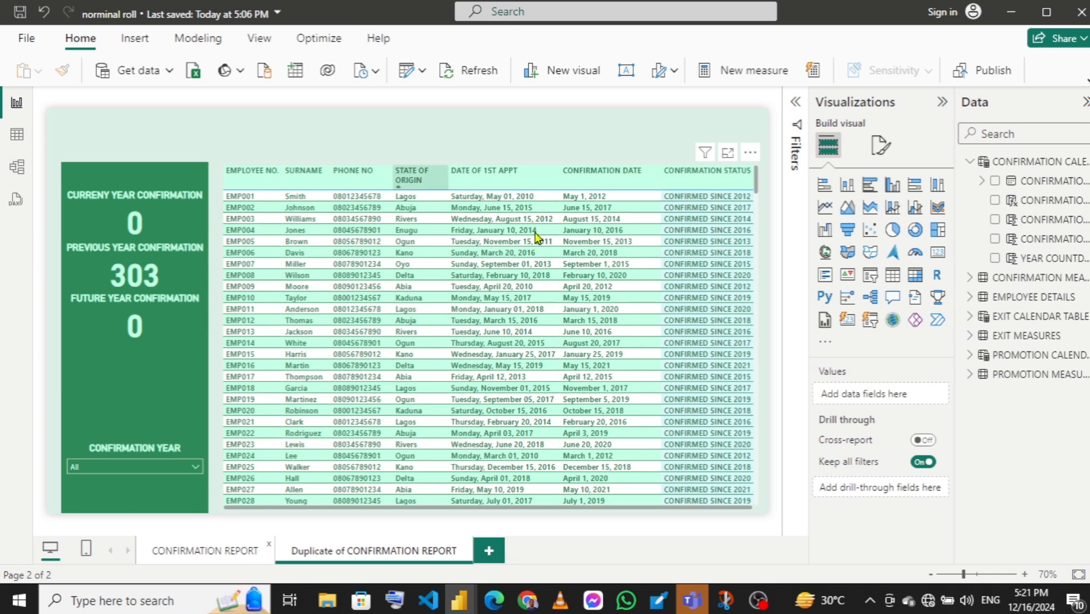
pyautogui.rightClick(362, 553)
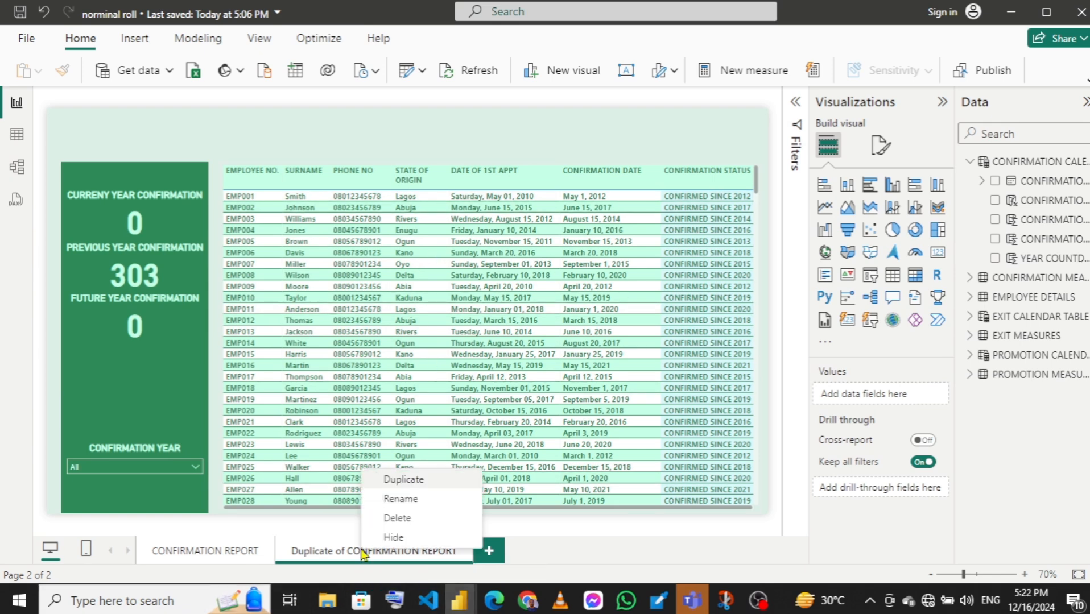
pyautogui.click(401, 500)
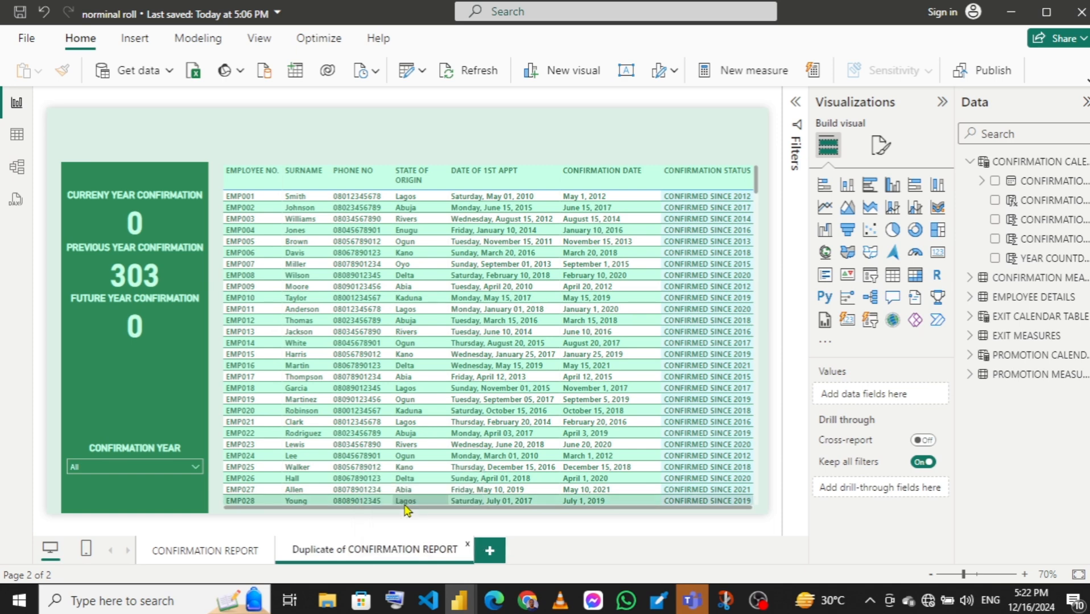
pyautogui.write('P')
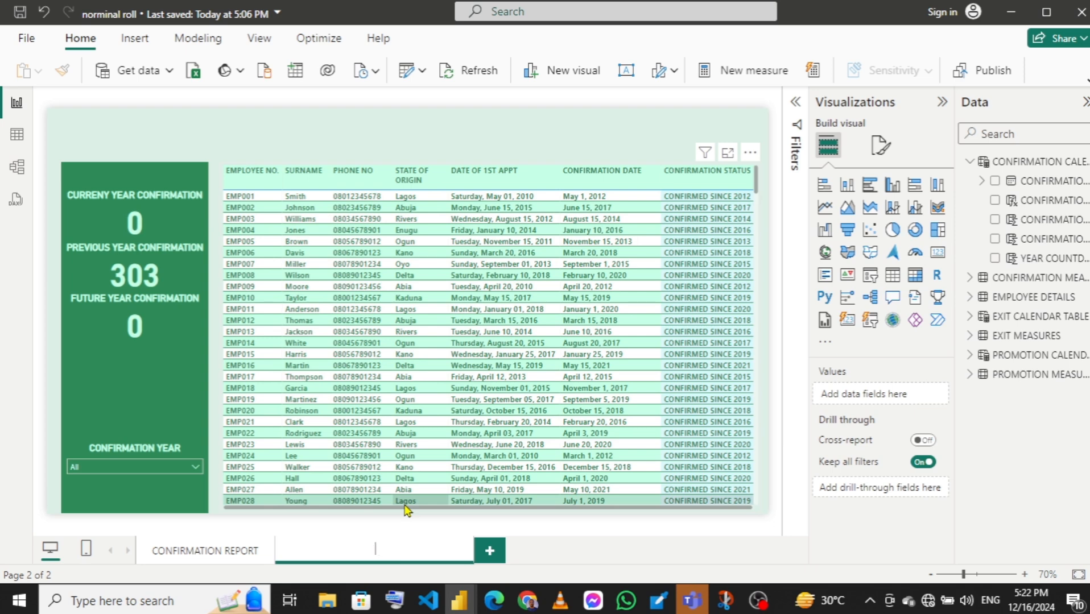
pyautogui.write('ROMOTION REPORT')
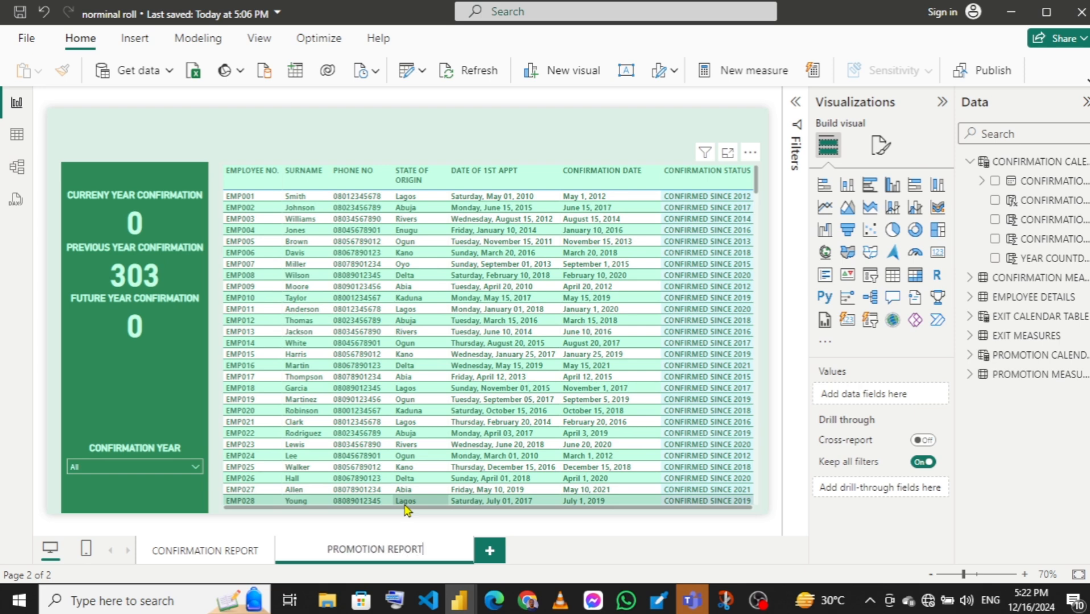
pyautogui.press('Return')
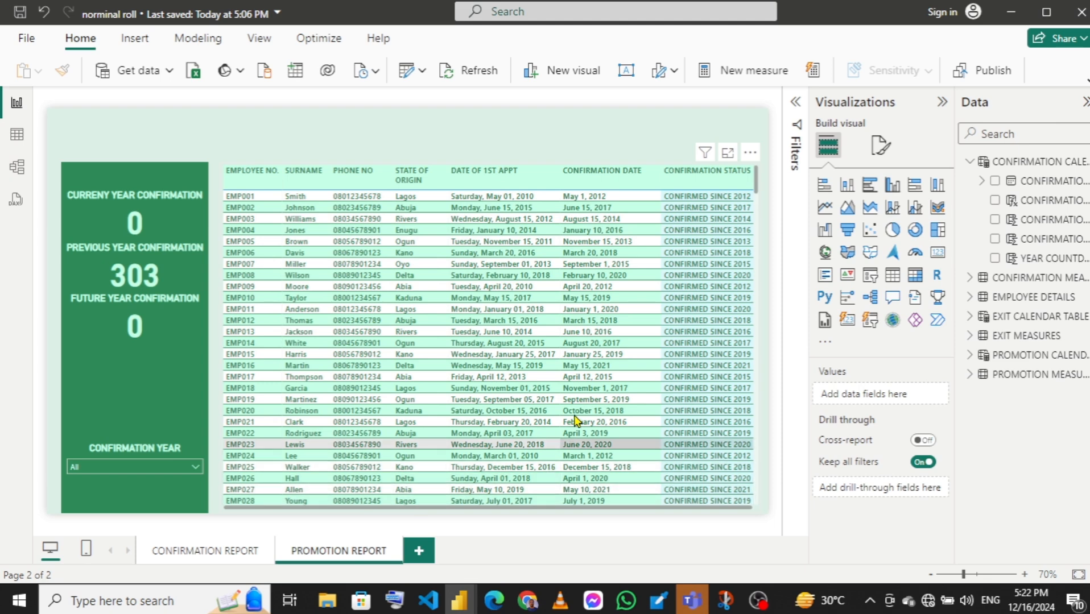
# - Remove the DATE OF 1ST APPT, CONFIRMATION DATE and CONFIRMATION STATUS columns from the promotion page's employee table
pyautogui.click(759, 186)
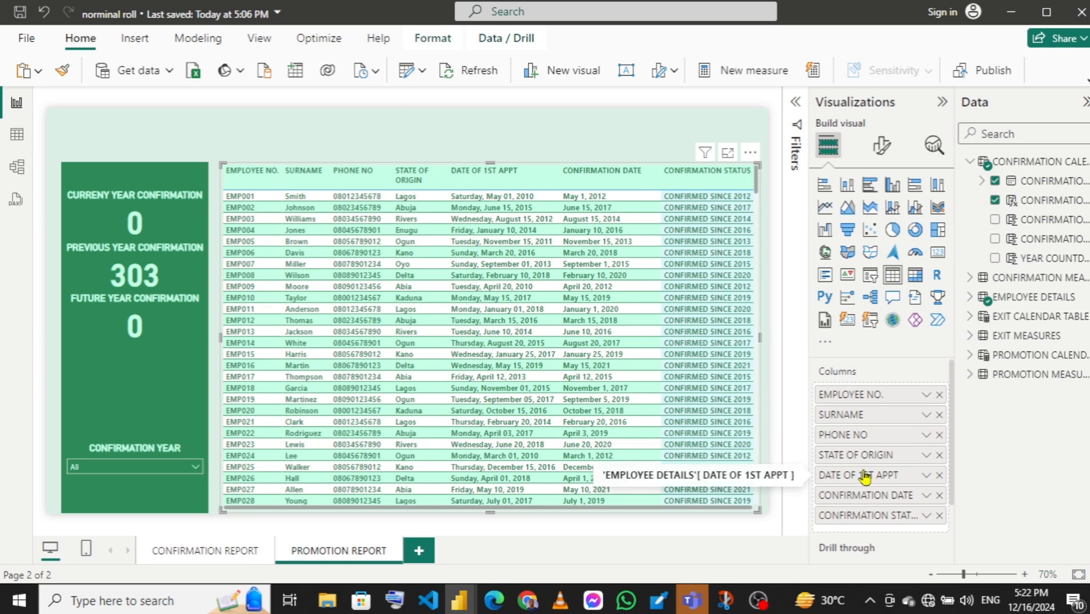
pyautogui.click(939, 476)
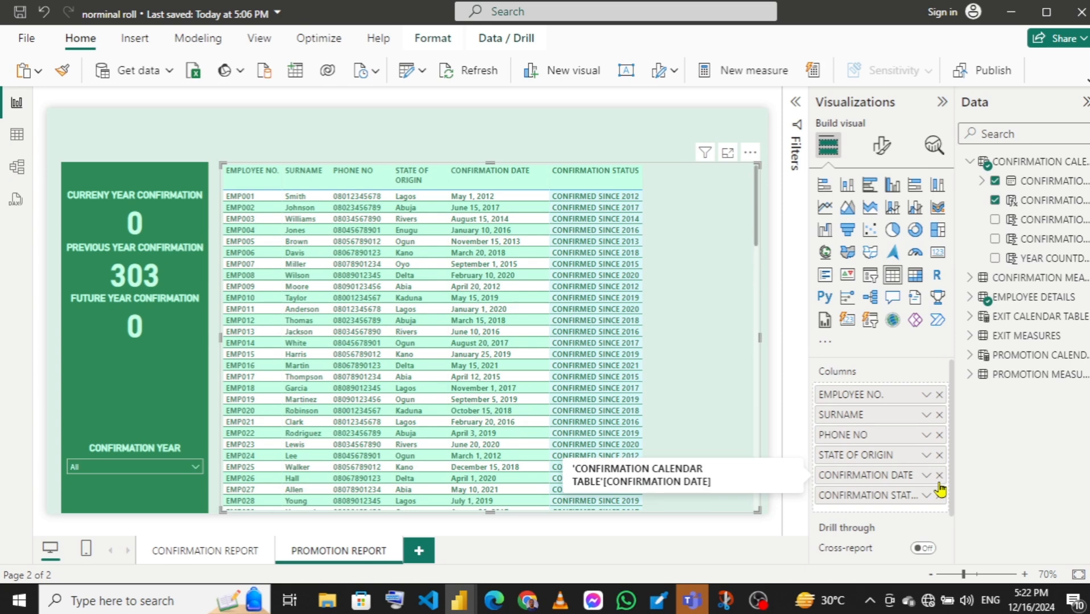
pyautogui.click(939, 476)
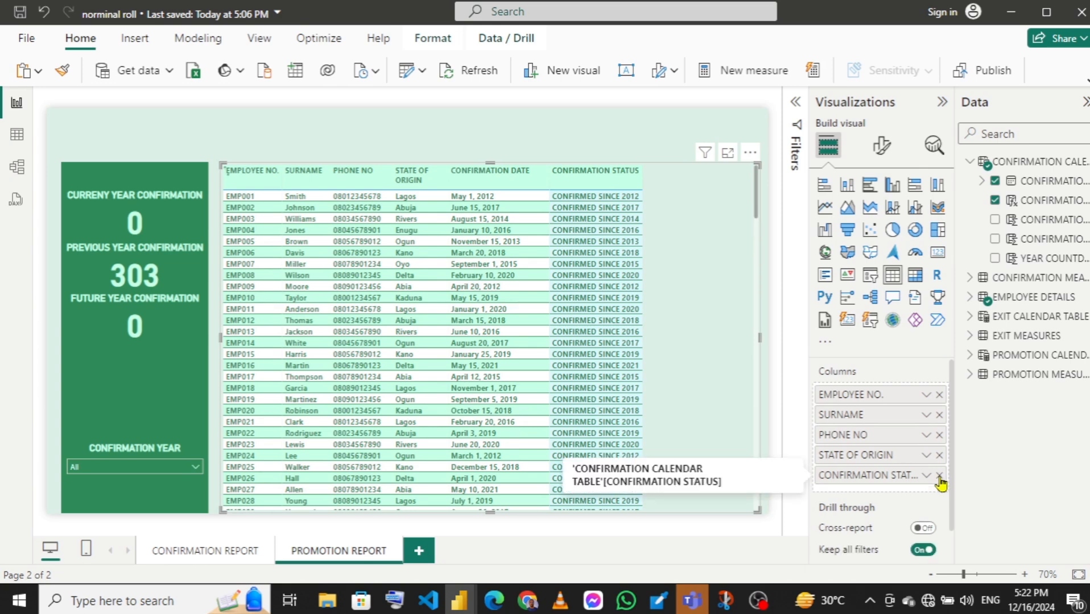
pyautogui.click(940, 476)
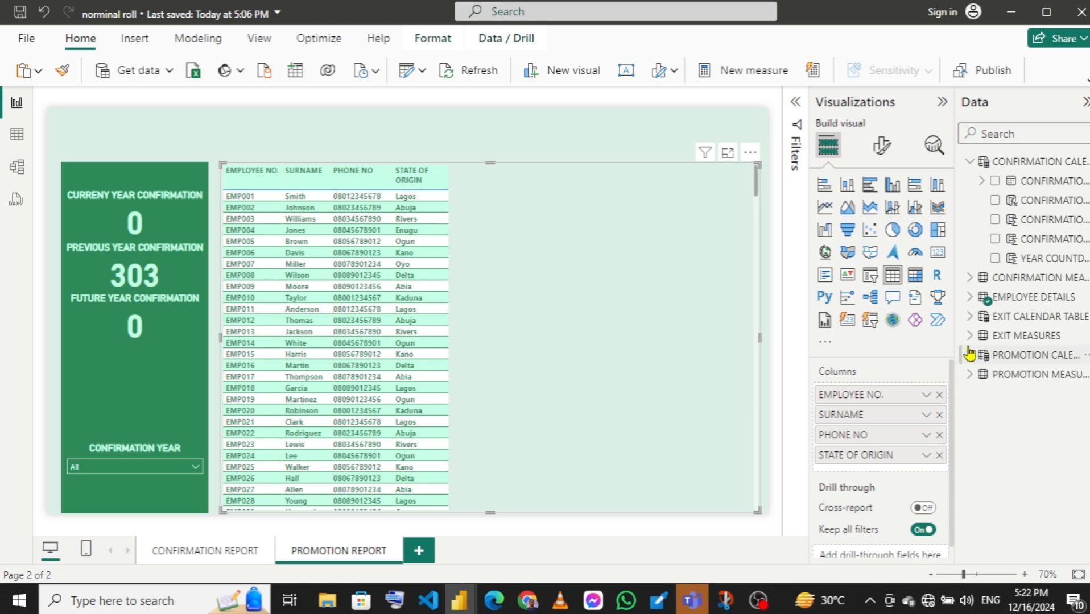
# - Add DATE OF PRESENT APPT from EMPLOYEE DETAILS to the table as a plain date instead of a date hierarchy
pyautogui.click(969, 162)
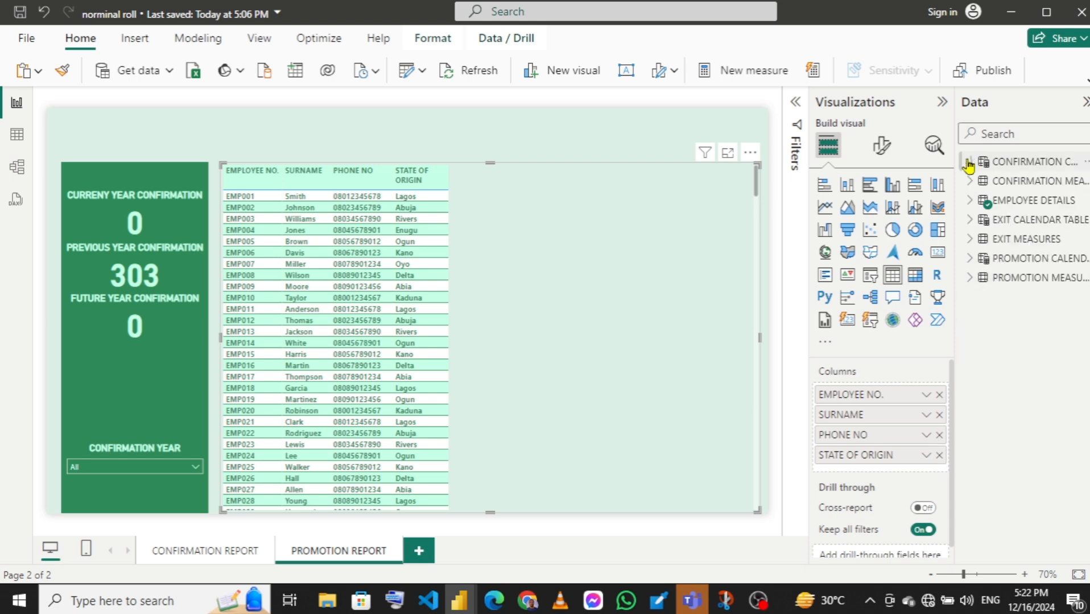
pyautogui.click(972, 203)
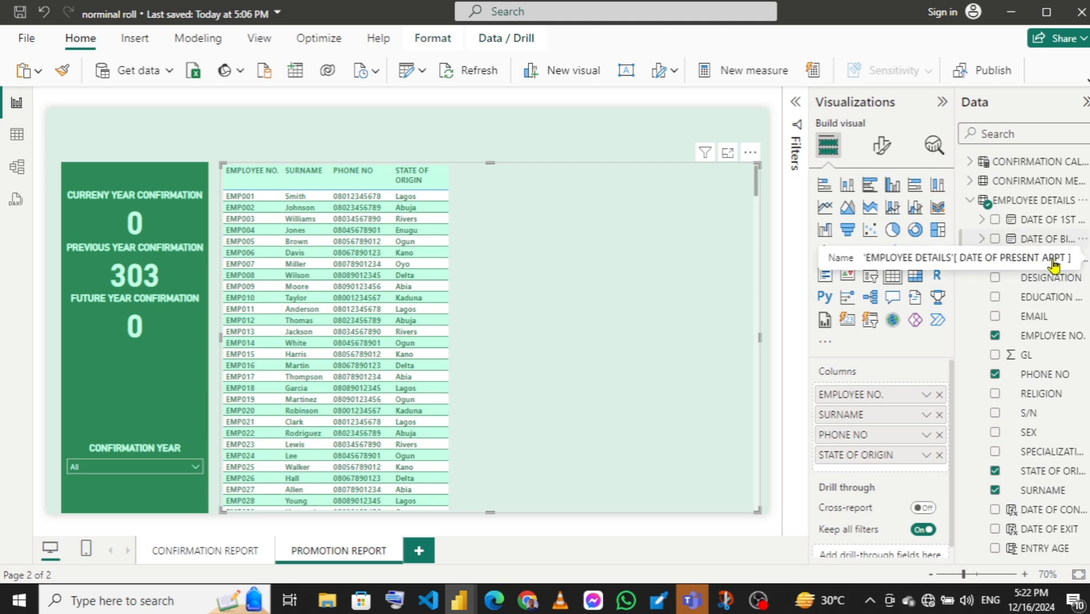
pyautogui.moveTo(984, 264); pyautogui.dragTo(893, 474)
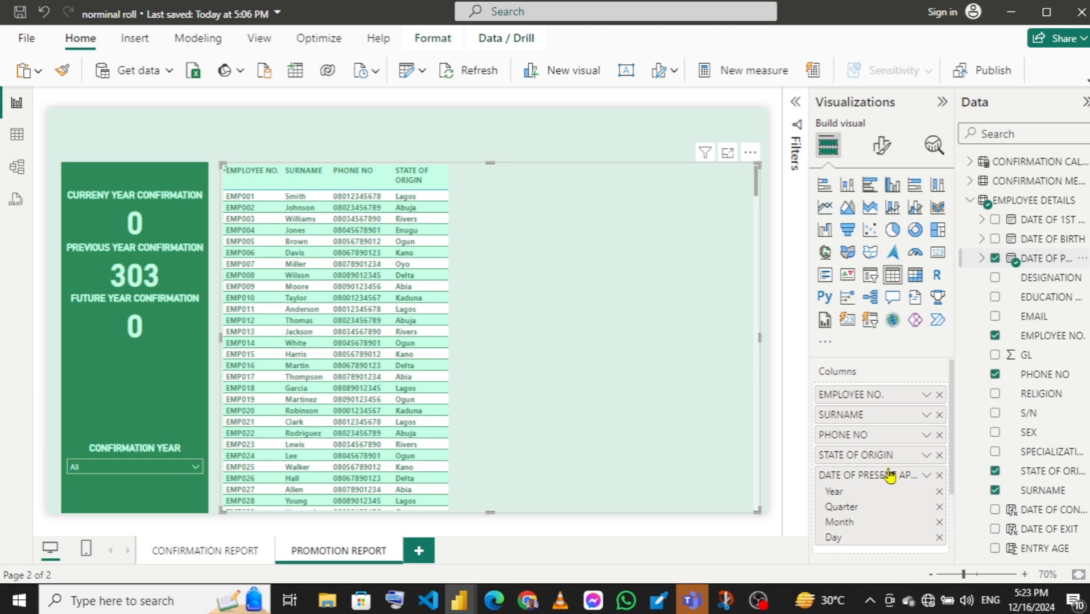
pyautogui.click(925, 478)
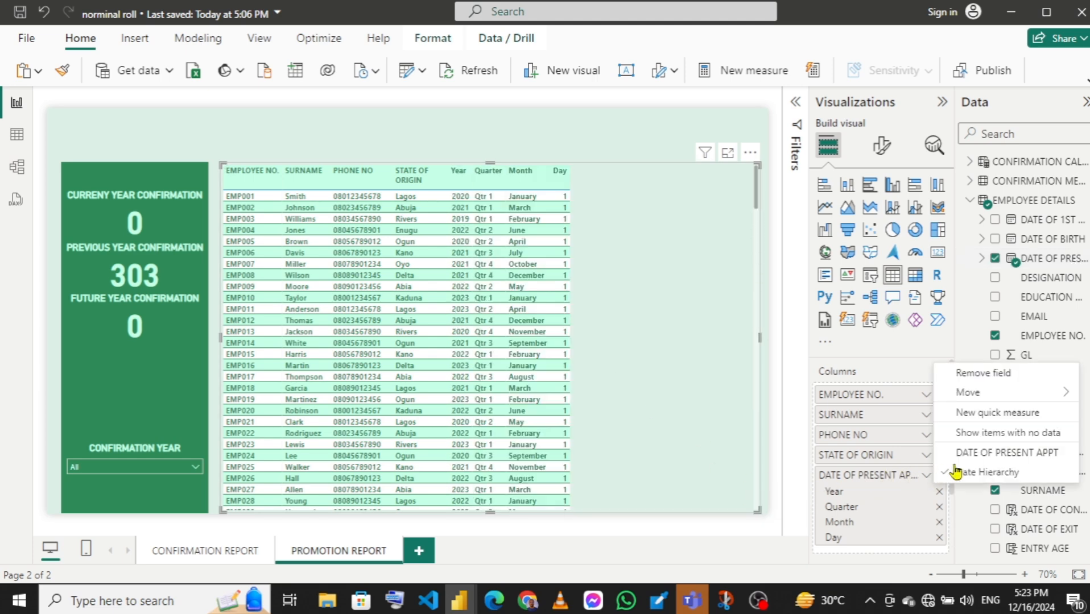
pyautogui.click(1011, 453)
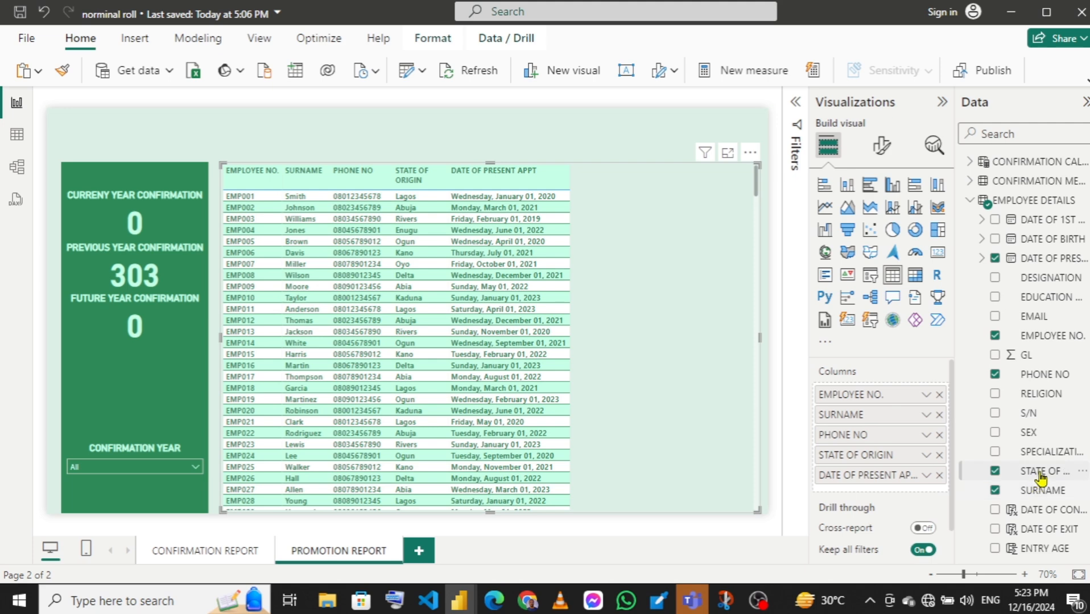
# - Set the date format of DATE OF PRESENT APPT to March 14, 2001 (mmmm d, yyyy)
pyautogui.click(1052, 263)
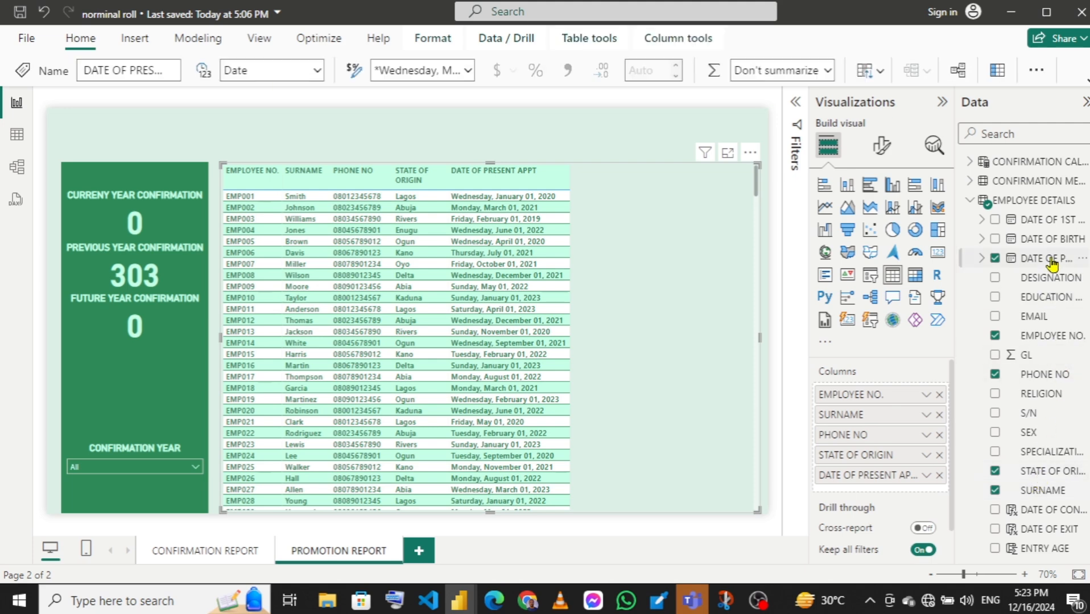
pyautogui.click(466, 70)
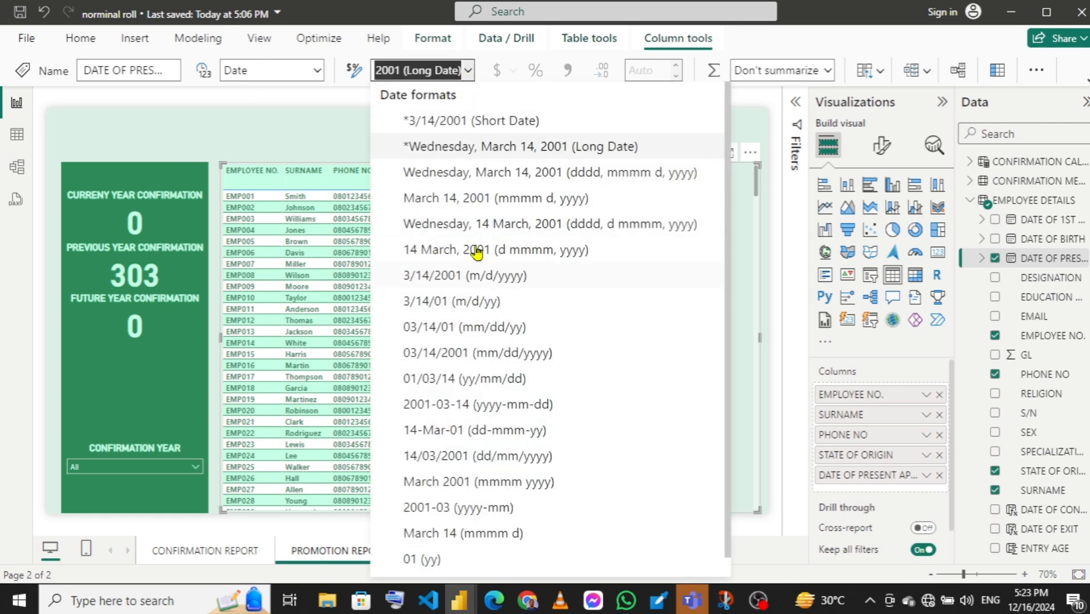
pyautogui.click(487, 202)
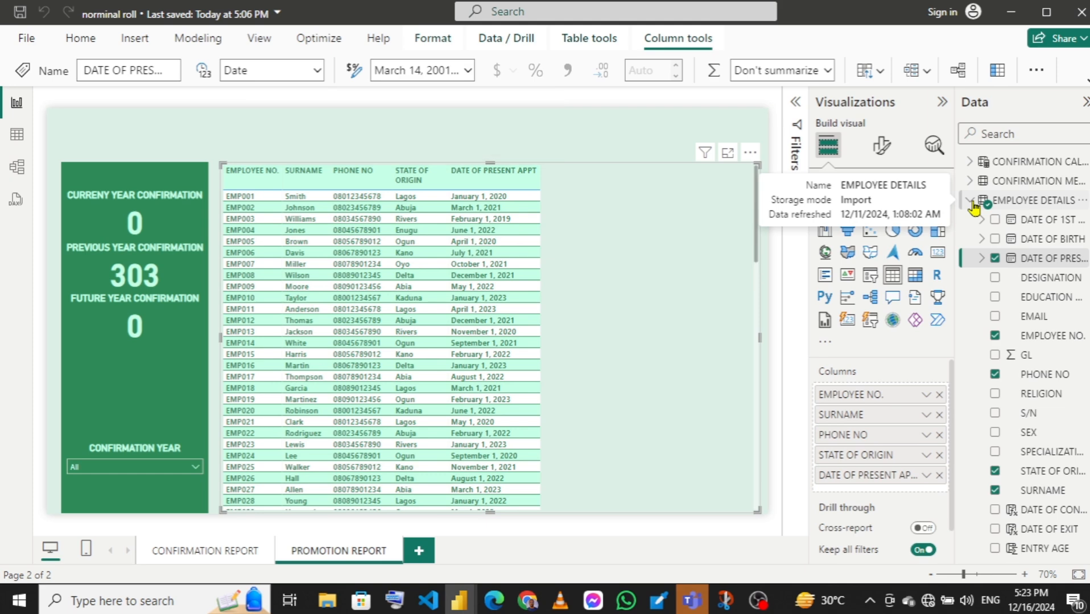
# - Add PROMOTION DATE from the promotion calendar table to the employee table as a plain date instead of a date hierarchy
pyautogui.click(970, 202)
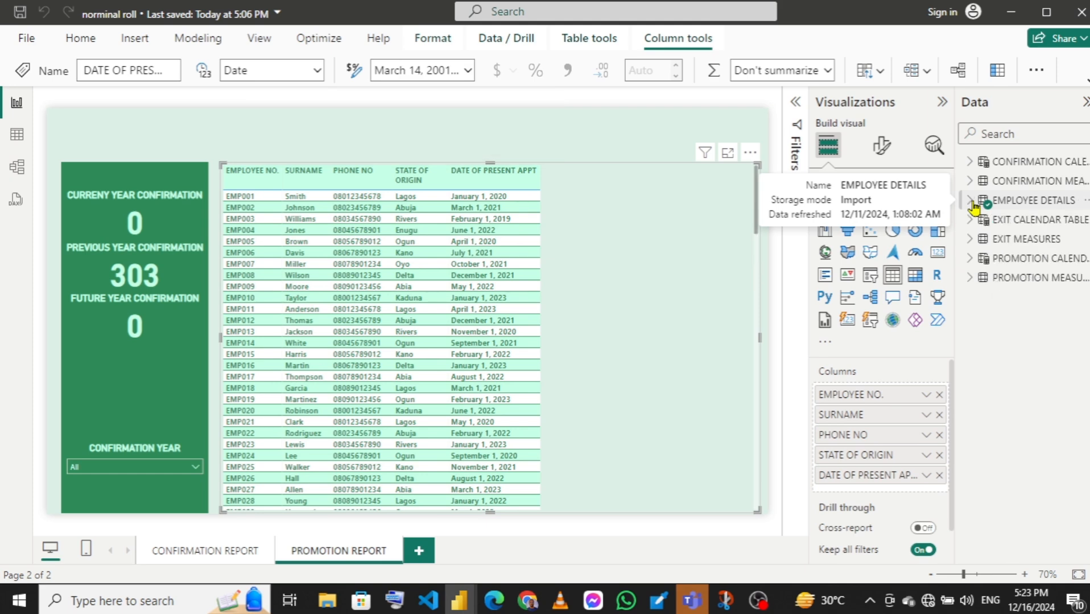
pyautogui.click(972, 261)
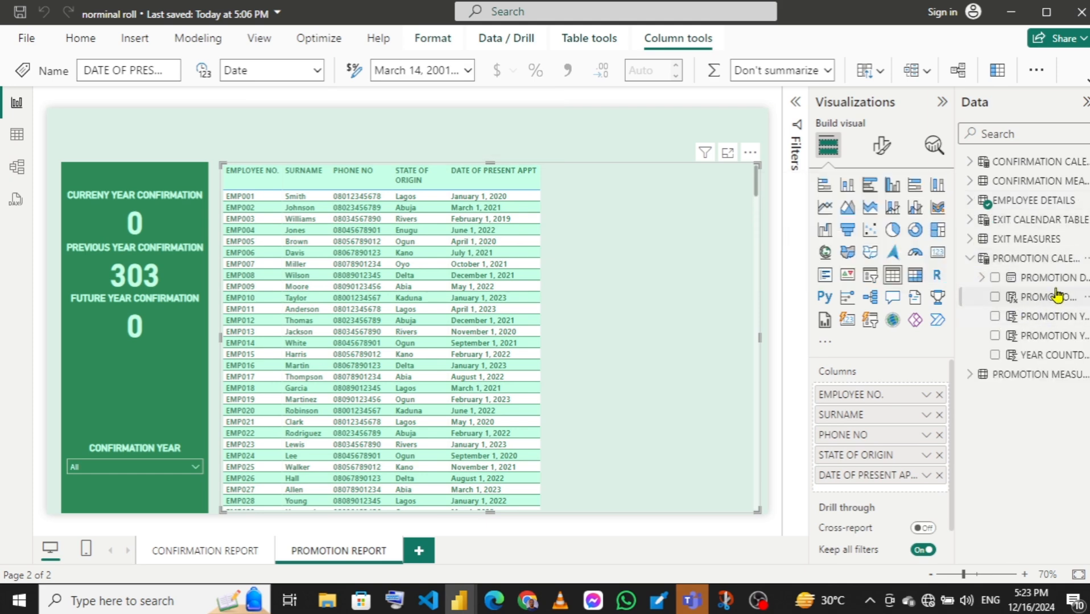
pyautogui.moveTo(1055, 279); pyautogui.dragTo(662, 309)
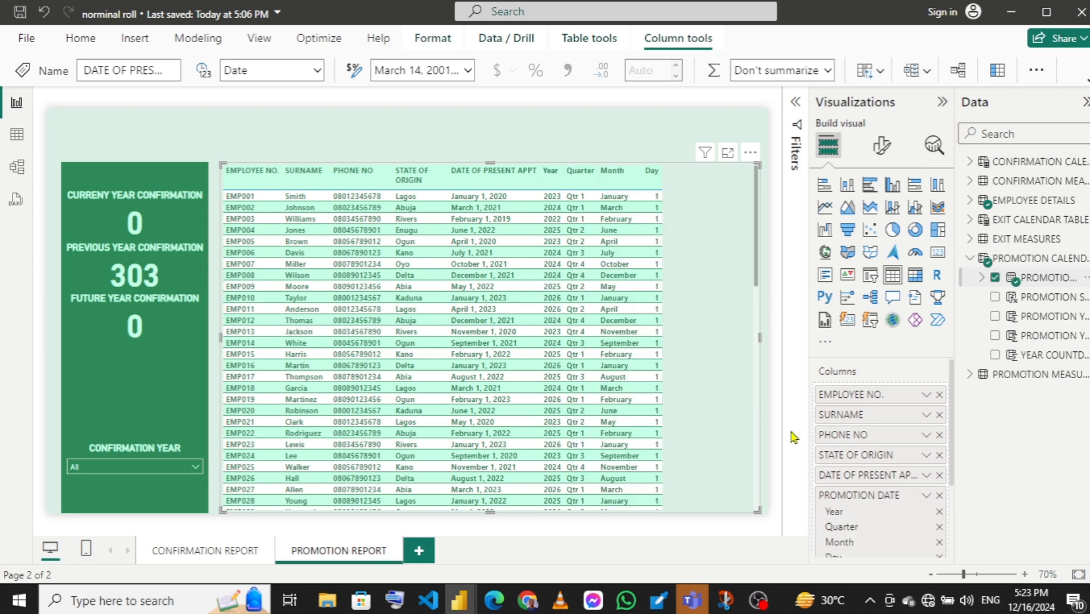
pyautogui.click(925, 496)
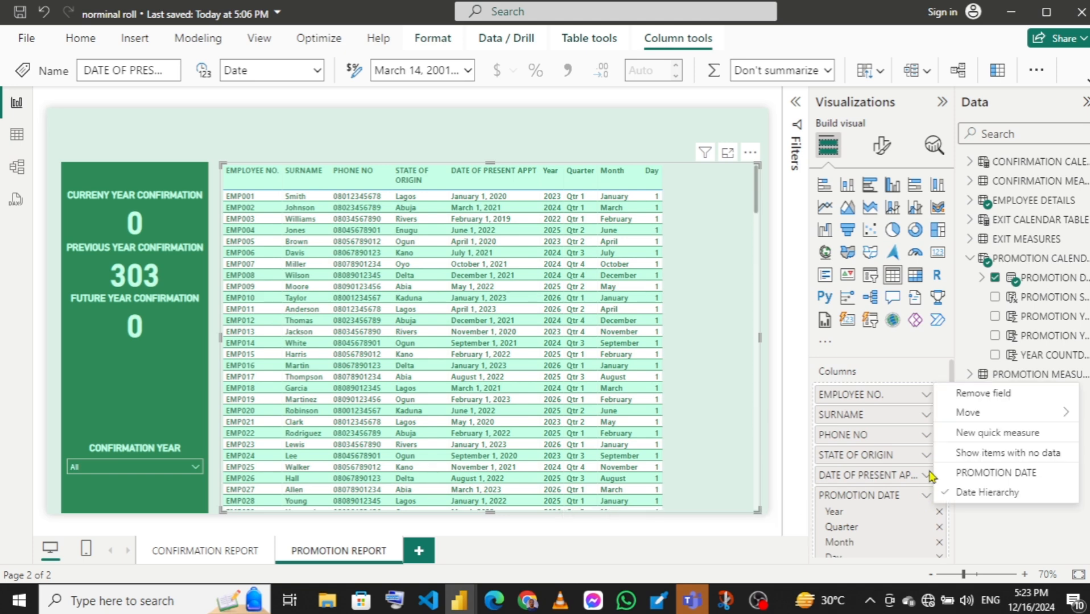
pyautogui.click(985, 473)
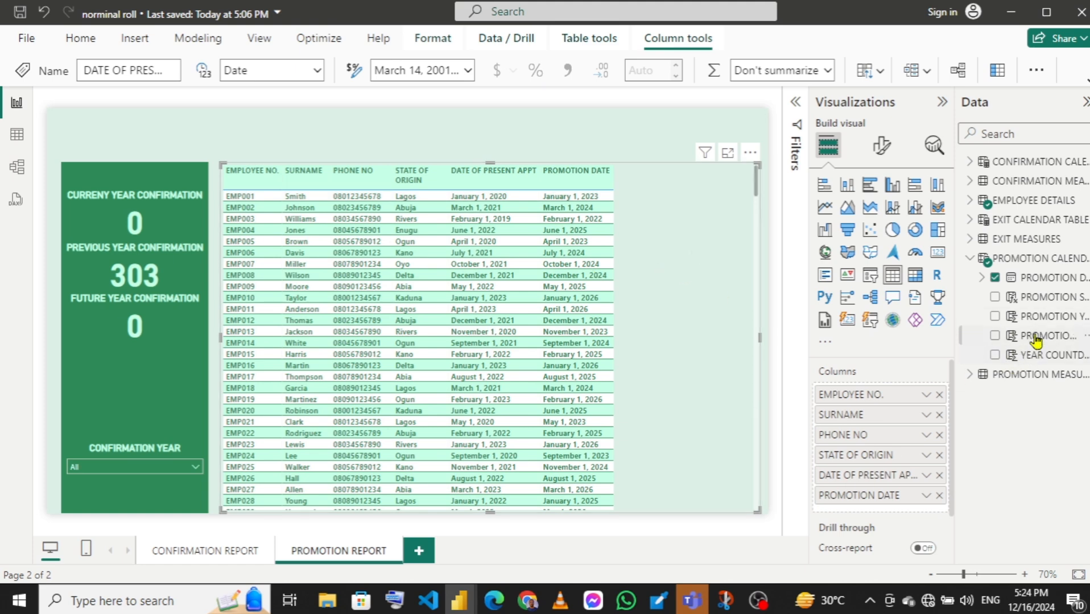
# - Add PROMOTION STATUS as the last column of the employee table and narrow the EMPLOYEE NO. column
pyautogui.moveTo(1041, 298); pyautogui.dragTo(872, 512)
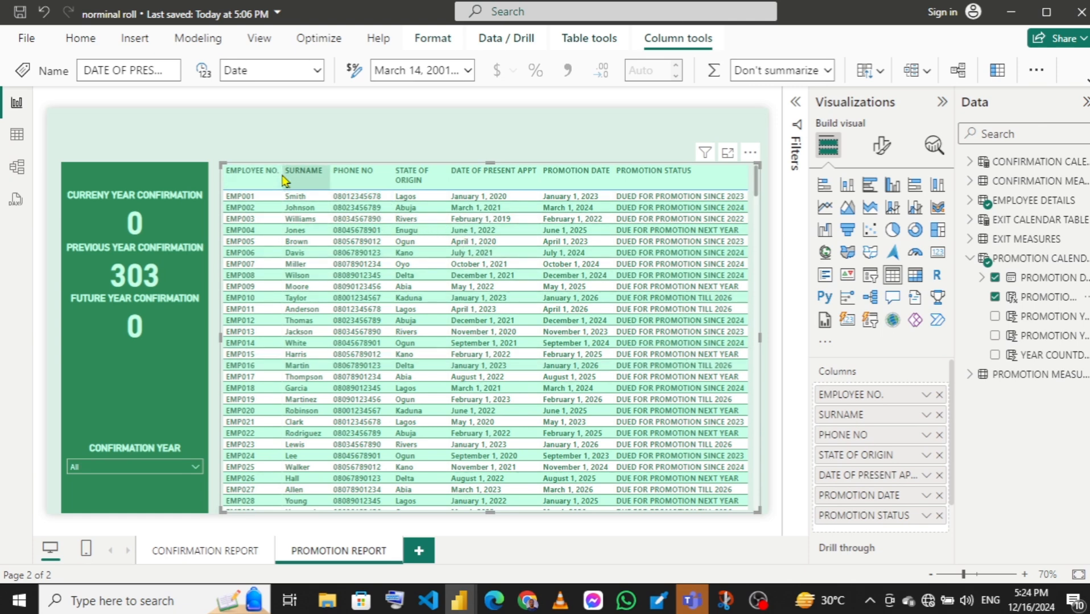
pyautogui.moveTo(278, 173); pyautogui.dragTo(265, 174)
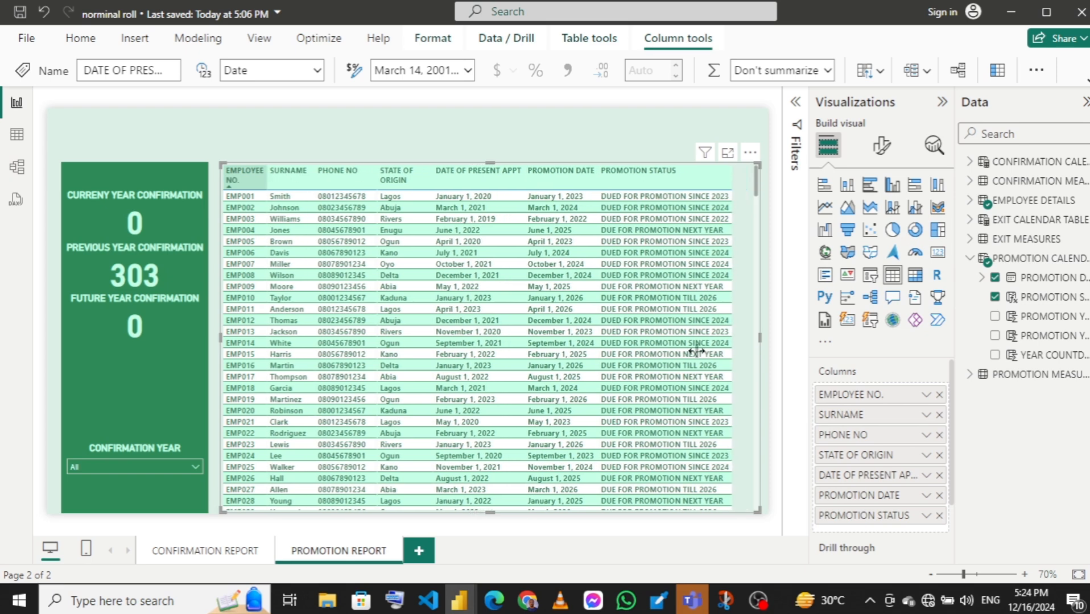
# - Replace the STATE OF ORIGIN column with GL from EMPLOYEE DETAILS, set to Don't summarize
pyautogui.click(971, 260)
pyautogui.click(970, 203)
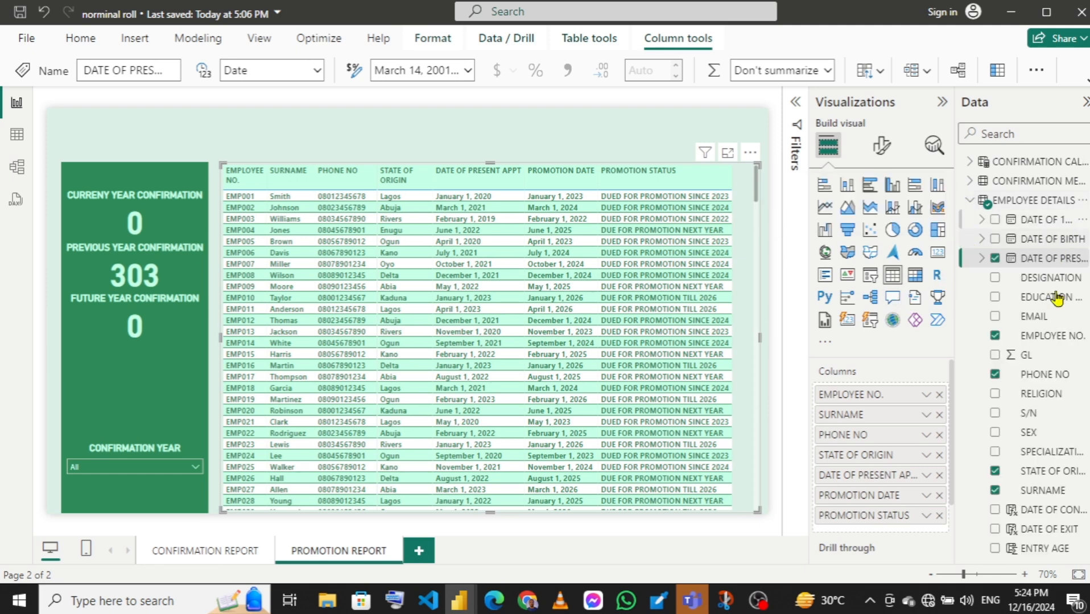
pyautogui.moveTo(1036, 357); pyautogui.dragTo(893, 470)
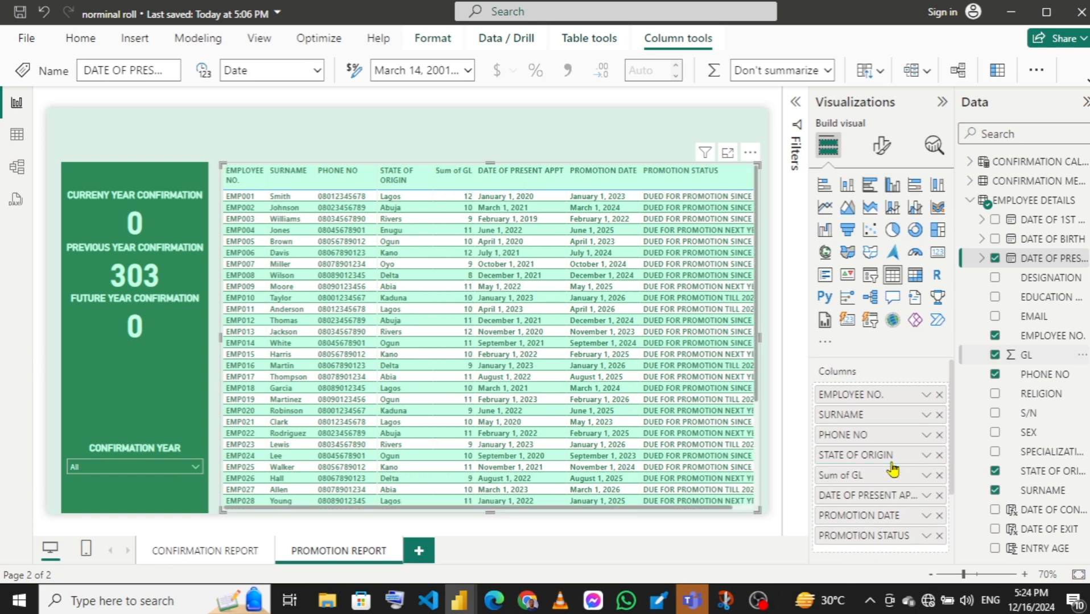
pyautogui.click(939, 456)
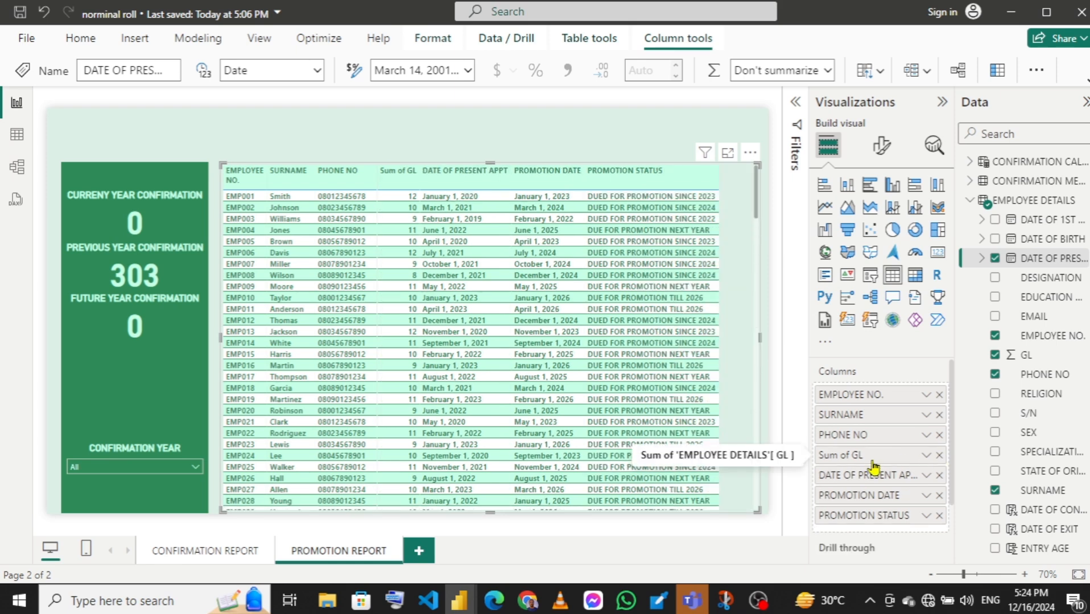
pyautogui.click(926, 456)
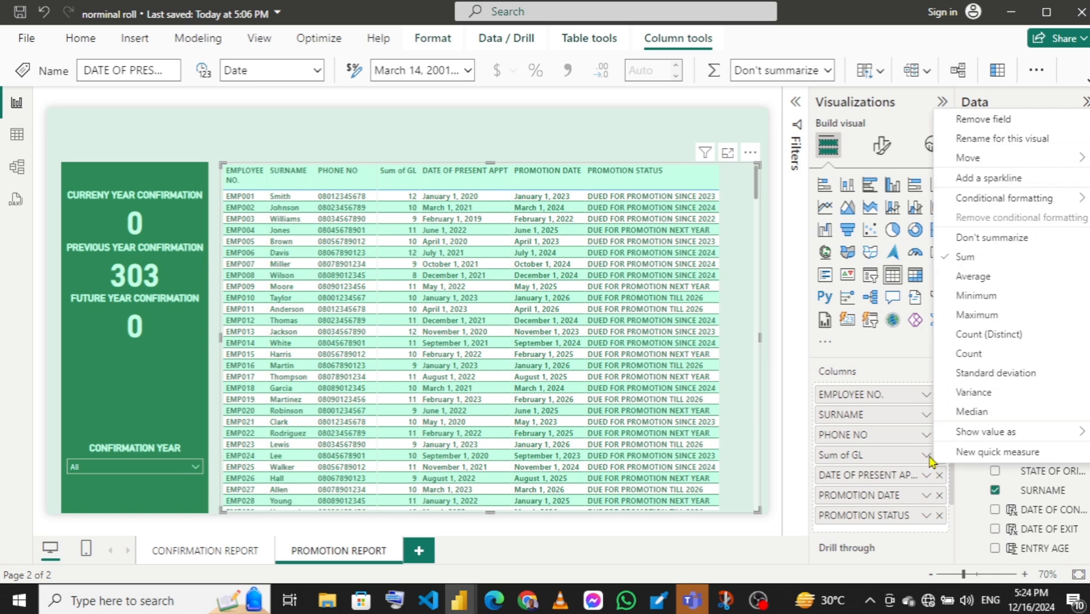
pyautogui.click(986, 237)
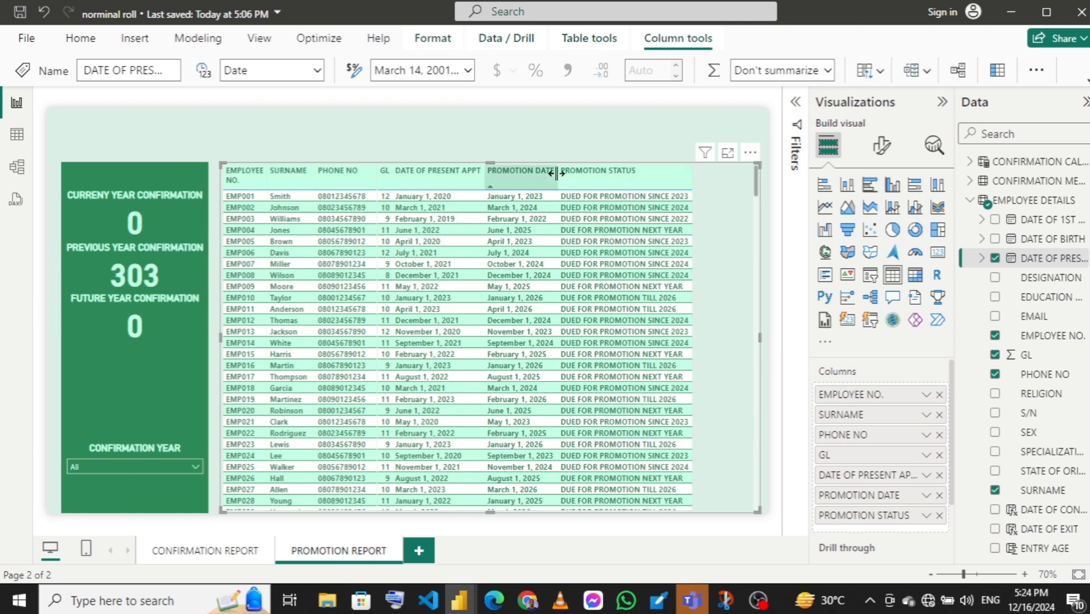
# - Widen the GL, DATE OF PRESENT APPT and PROMOTION DATE columns to fill the table, and sort it by PROMOTION DATE ascending
pyautogui.moveTo(561, 173); pyautogui.dragTo(592, 171)
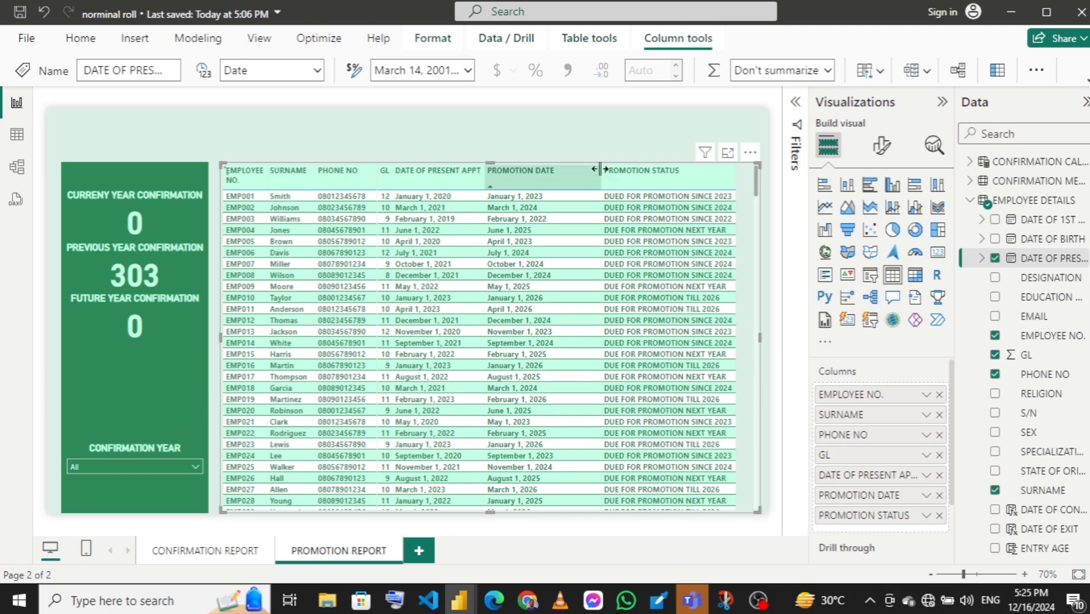
pyautogui.moveTo(600, 169); pyautogui.dragTo(570, 169)
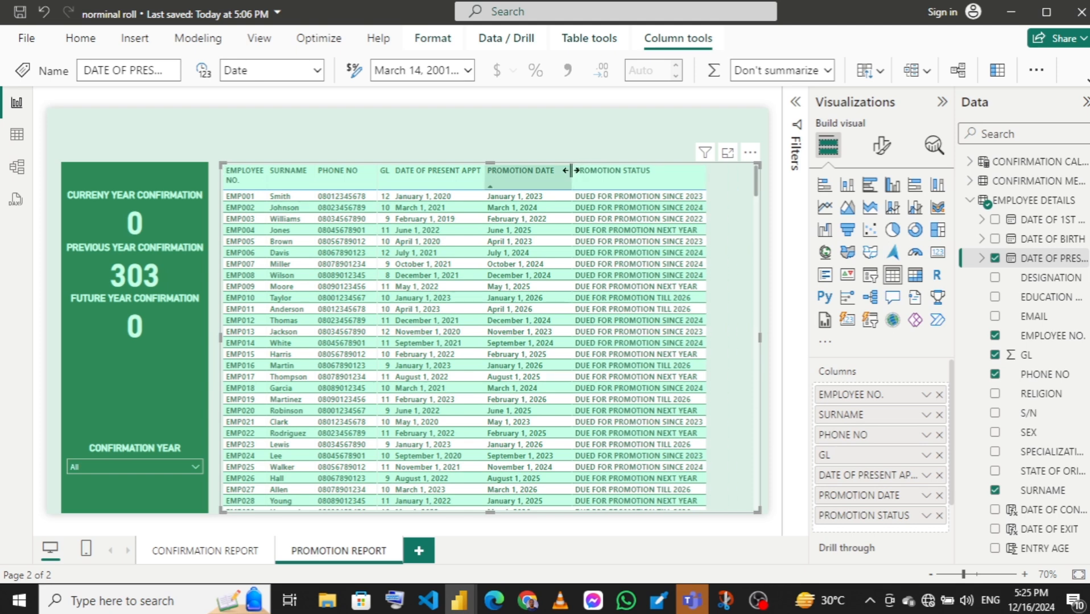
pyautogui.click(499, 176)
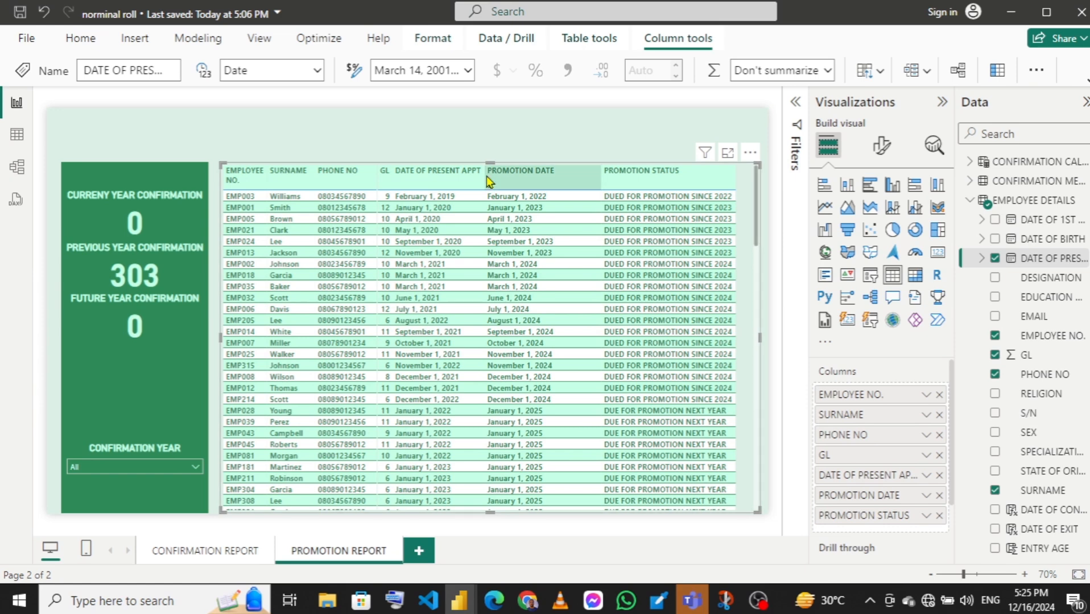
pyautogui.moveTo(488, 172); pyautogui.dragTo(499, 171)
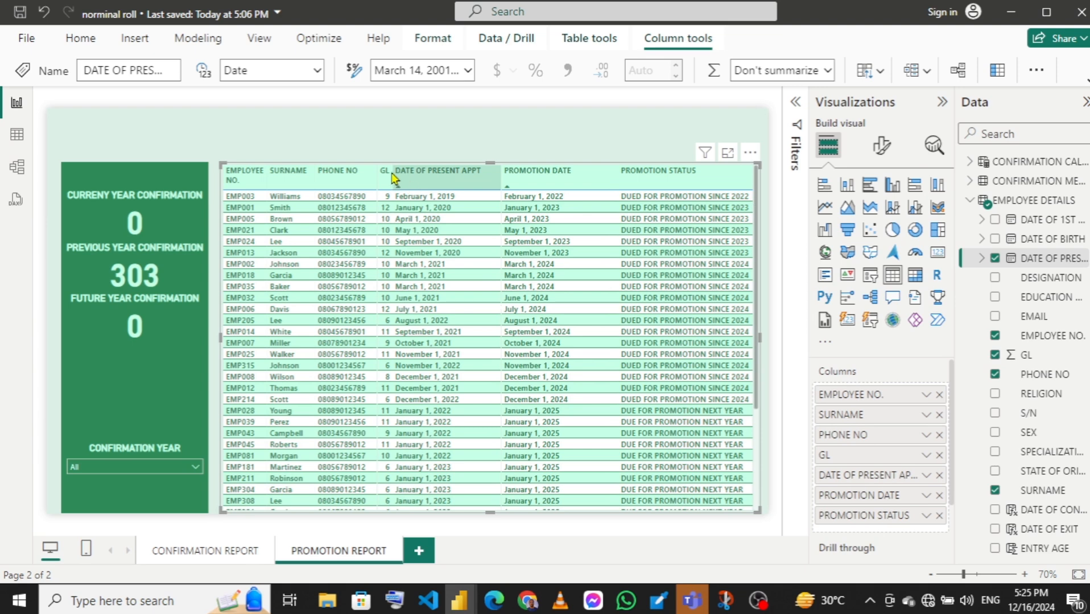
pyautogui.moveTo(390, 170); pyautogui.dragTo(409, 169)
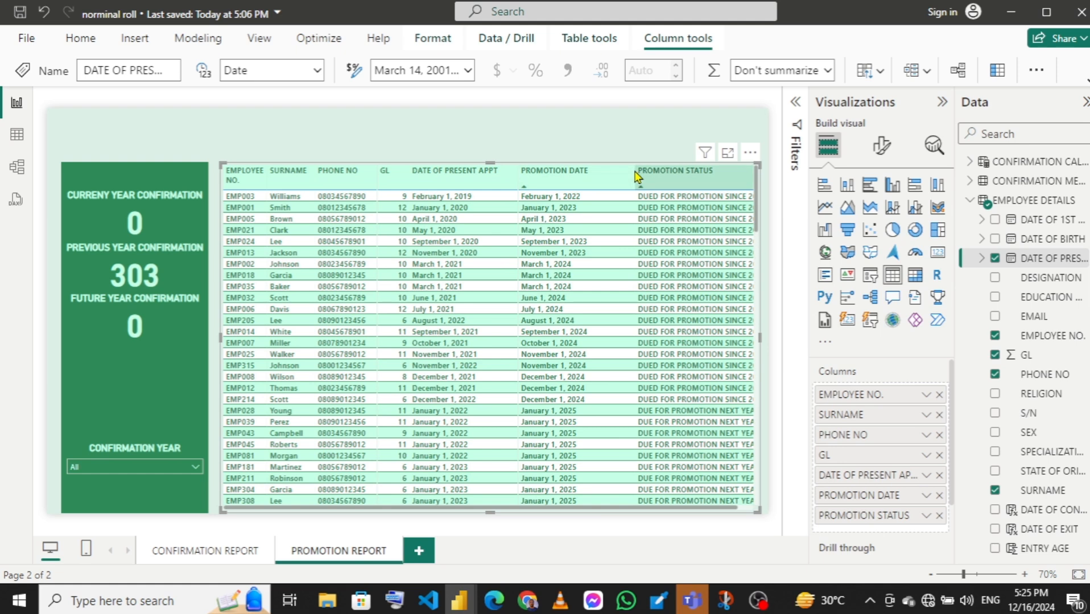
pyautogui.moveTo(633, 171); pyautogui.dragTo(615, 171)
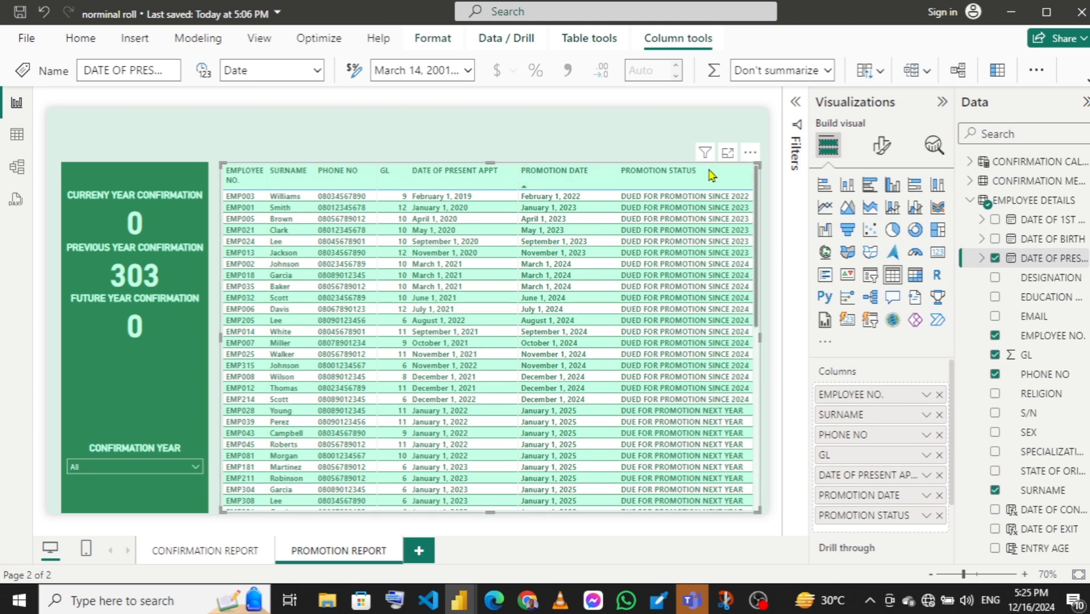
pyautogui.click(577, 135)
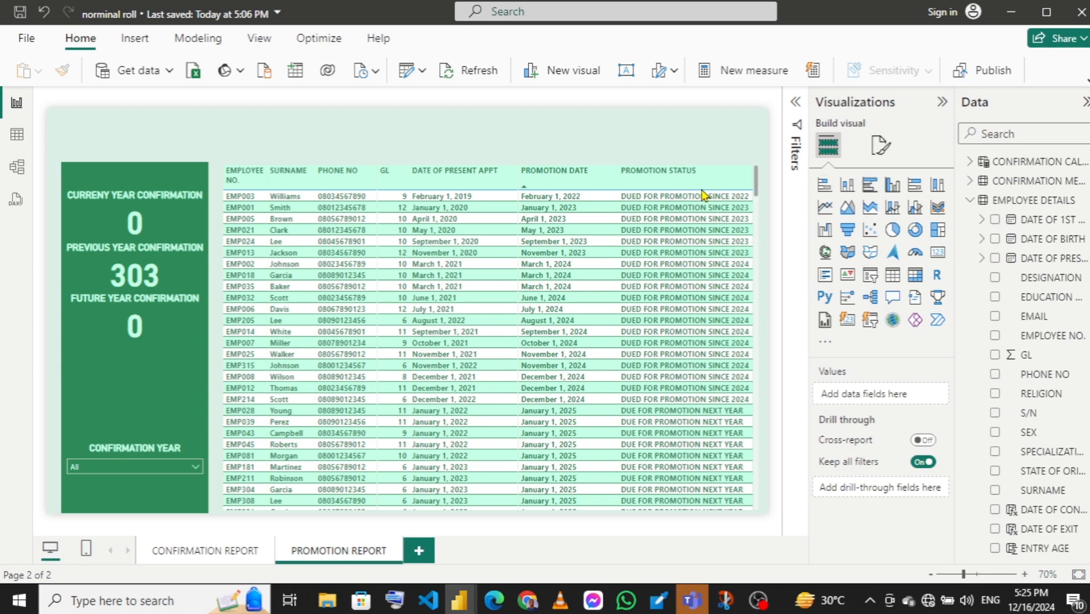
# - Open the background color conditional formatting settings for the employee table's PROMOTION STATUS column
pyautogui.click(758, 188)
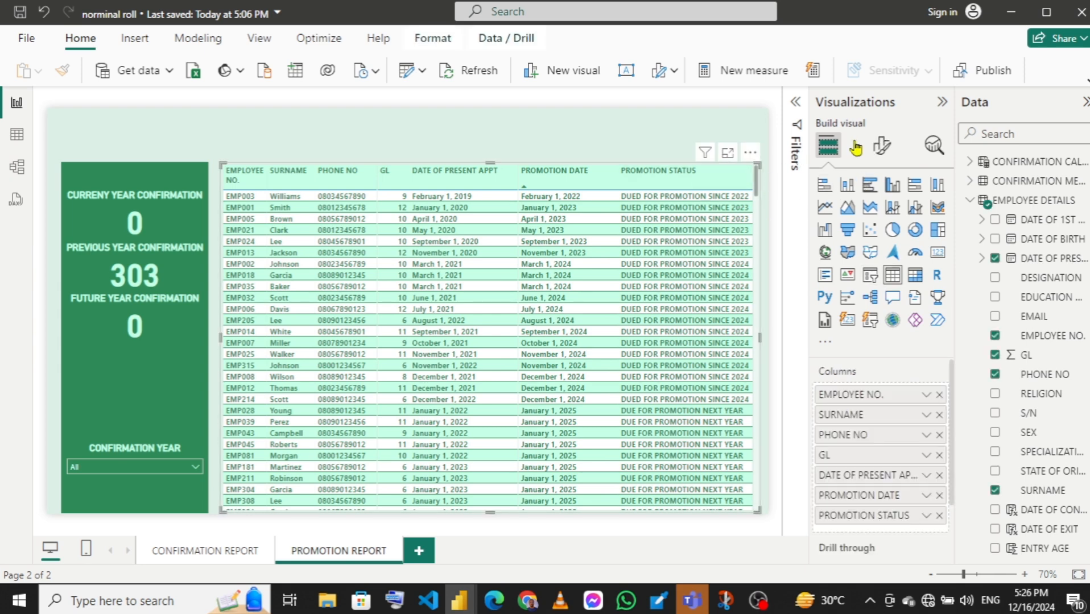
pyautogui.click(880, 147)
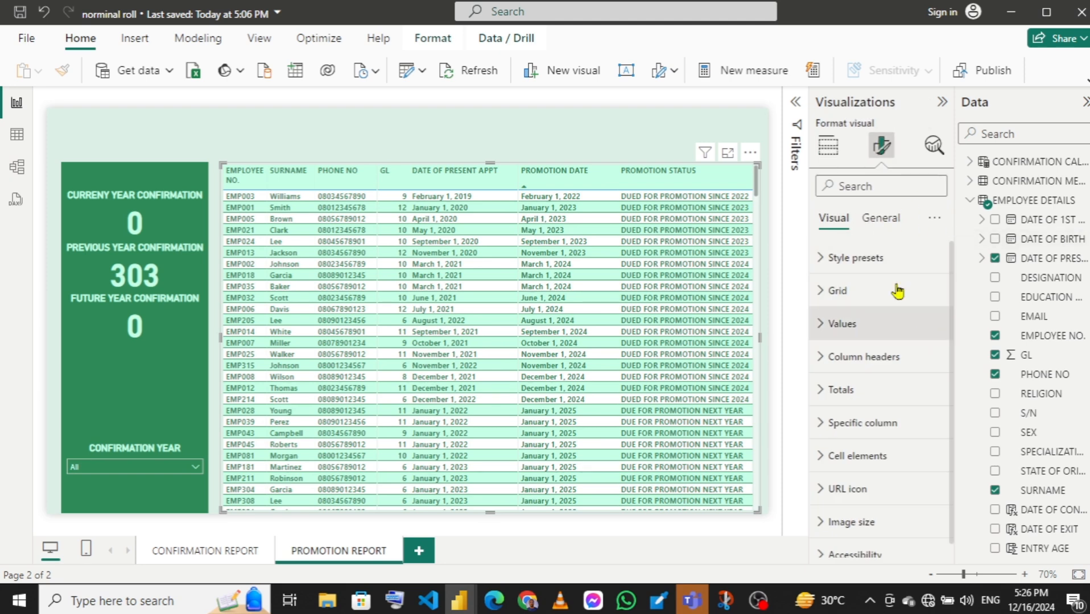
pyautogui.click(829, 148)
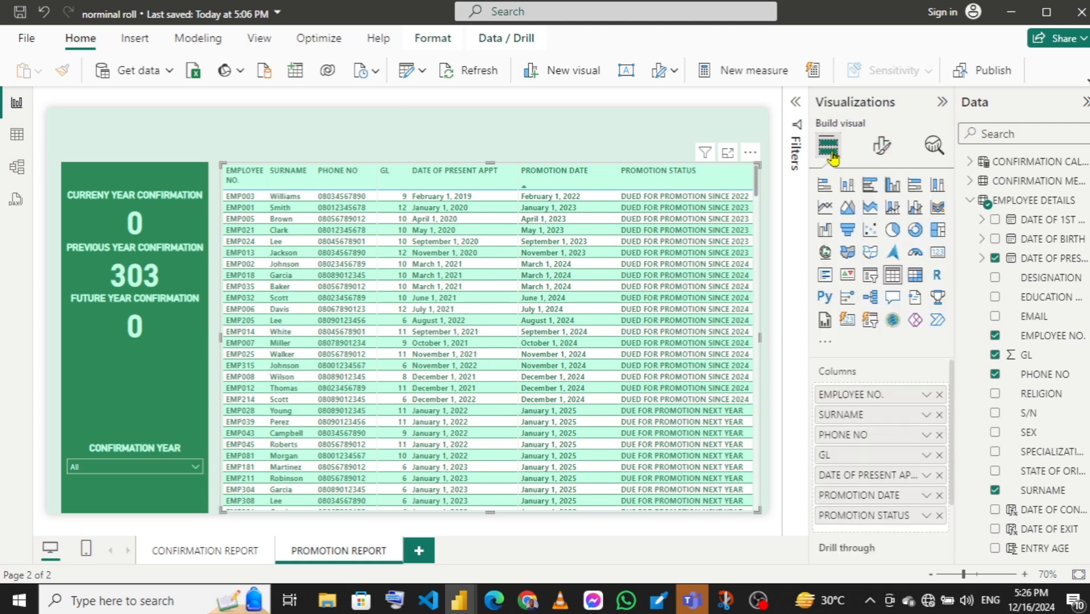
pyautogui.rightClick(871, 520)
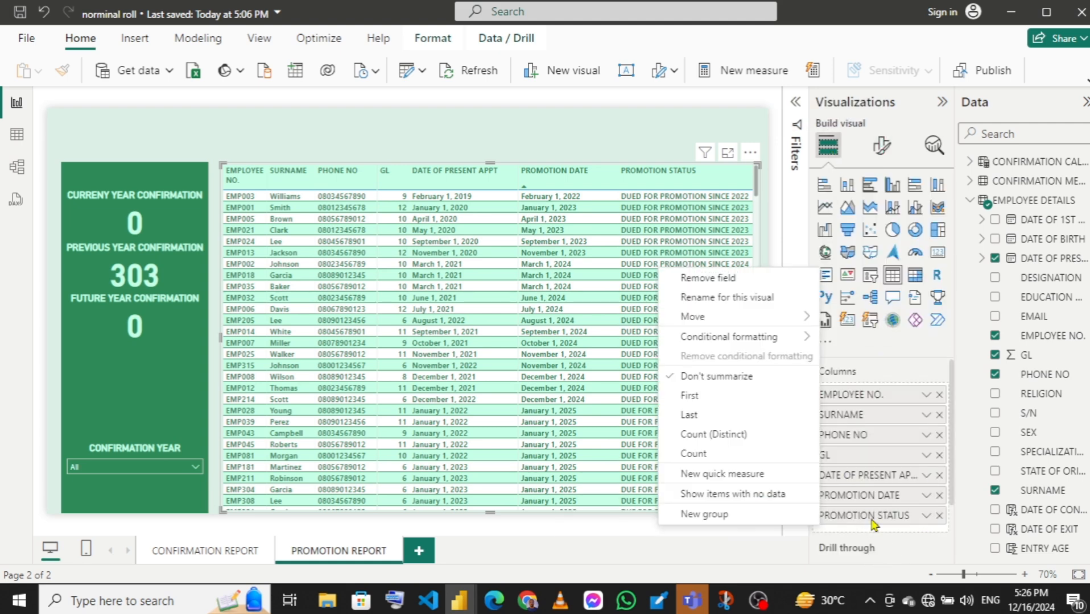
pyautogui.moveTo(752, 344)
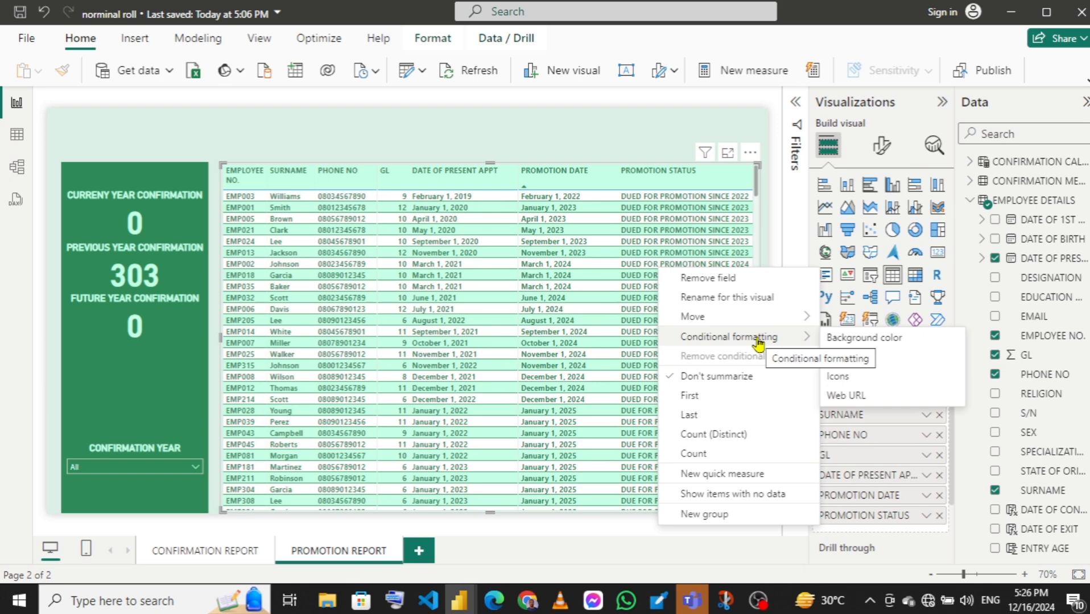
pyautogui.click(864, 342)
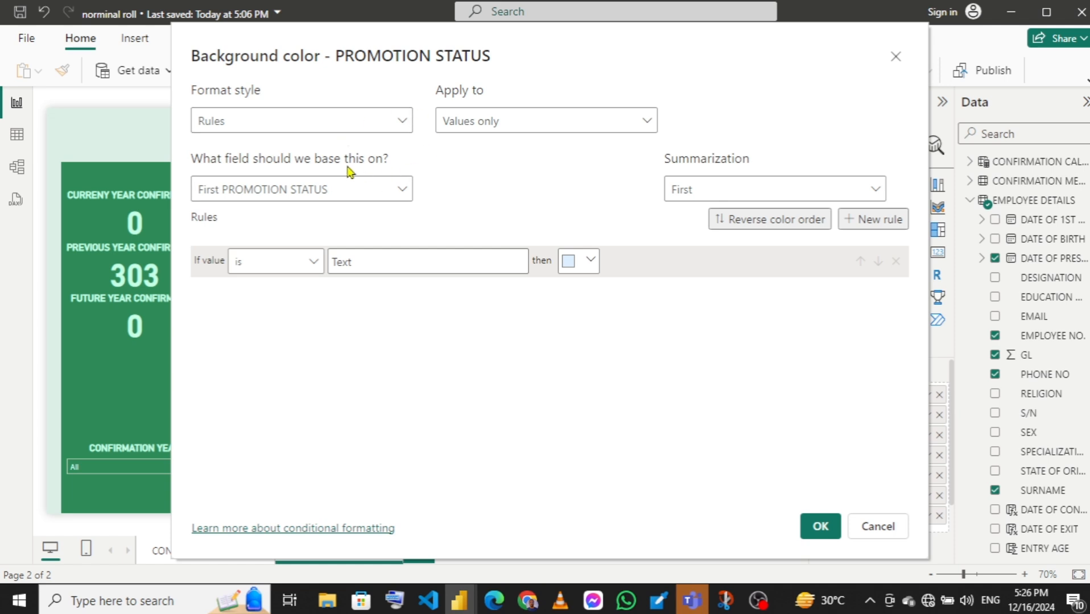
# - Base the background color rules on PROMOTION YEAR COUNTDOWN from PROMOTION CALENDAR TABLE, summarized as Minimum
pyautogui.click(334, 194)
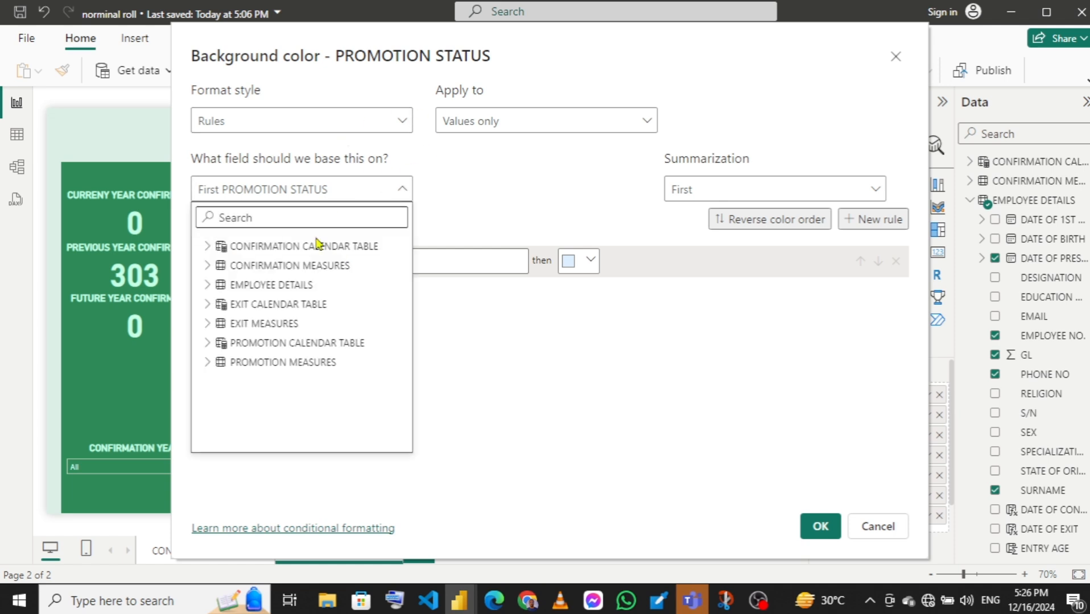
pyautogui.click(208, 343)
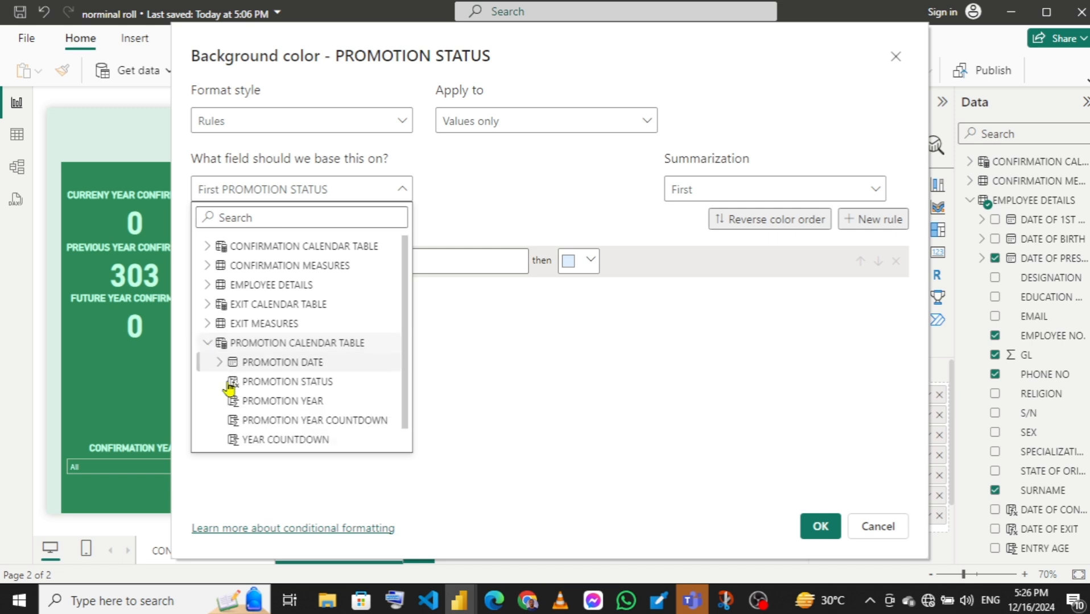
pyautogui.click(227, 426)
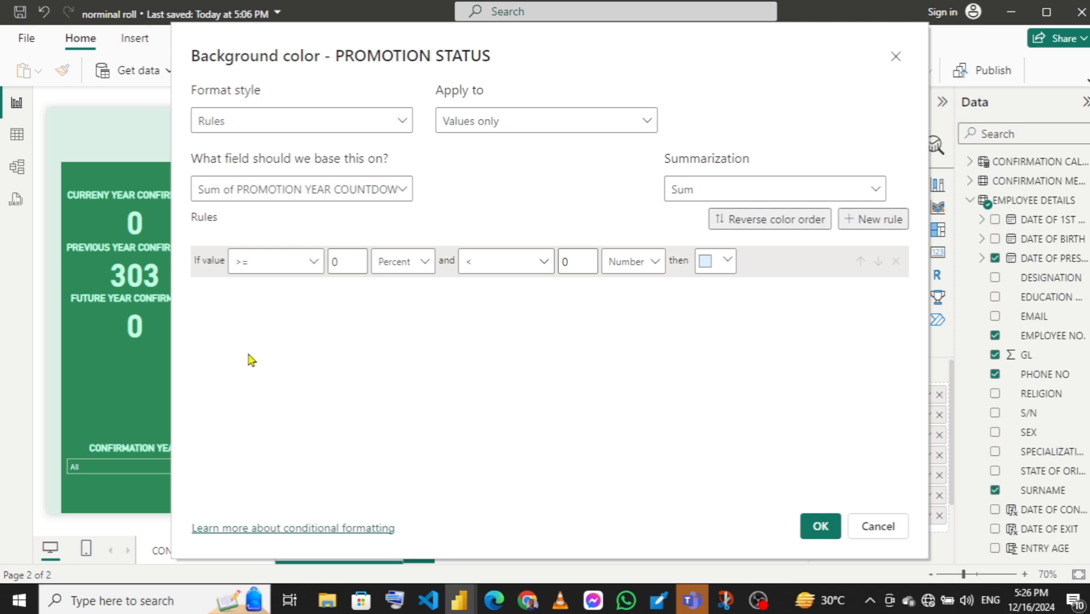
pyautogui.click(693, 189)
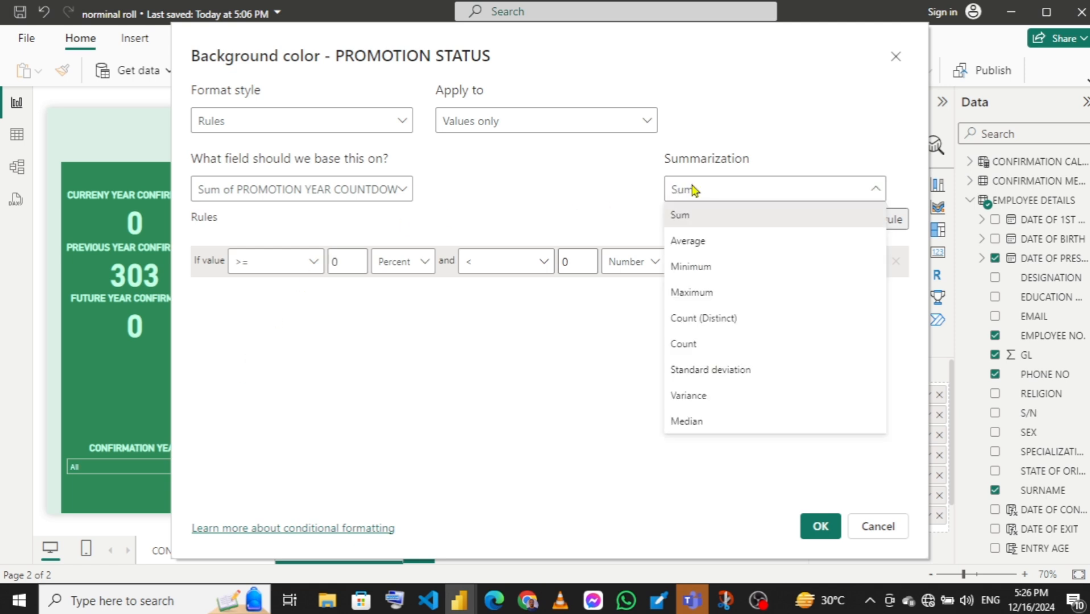
pyautogui.click(695, 267)
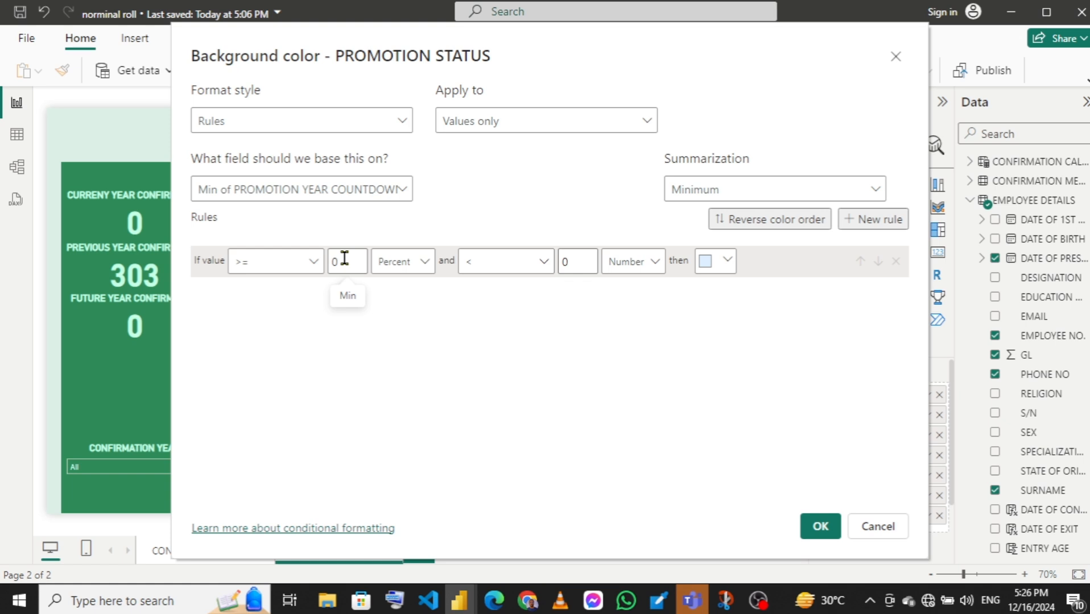
# - Set the first rule's range to at least 0 and below 1, with the lower bound as Number
pyautogui.click(590, 260)
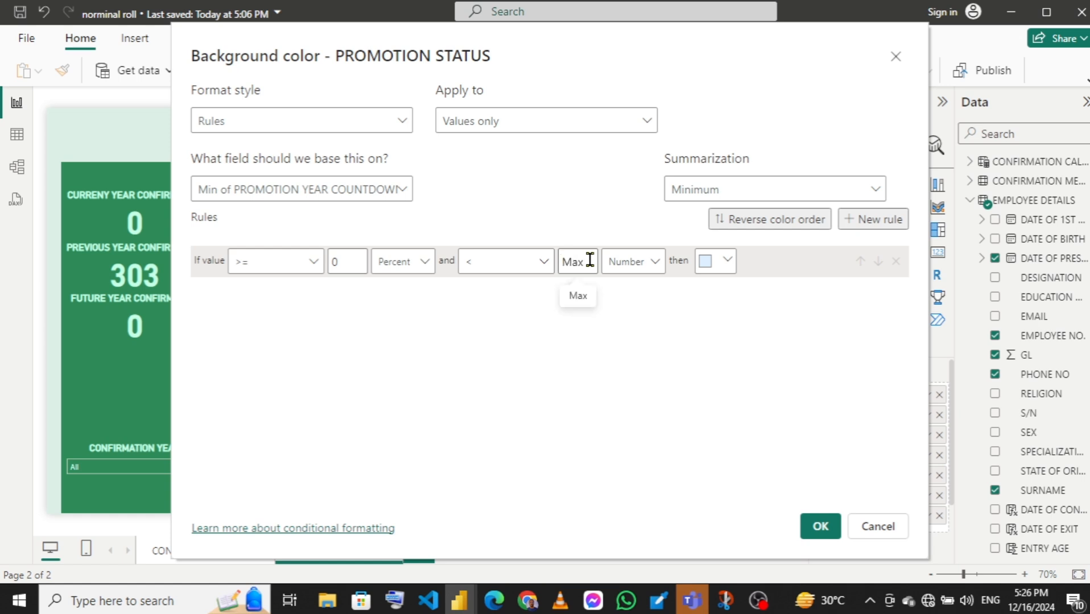
pyautogui.click(402, 262)
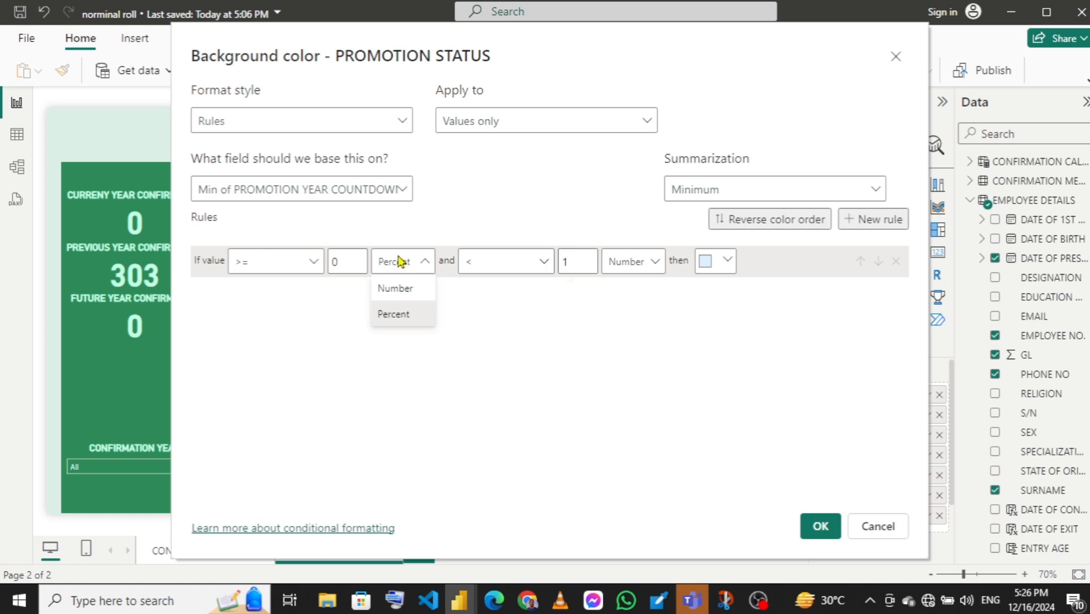
pyautogui.click(398, 288)
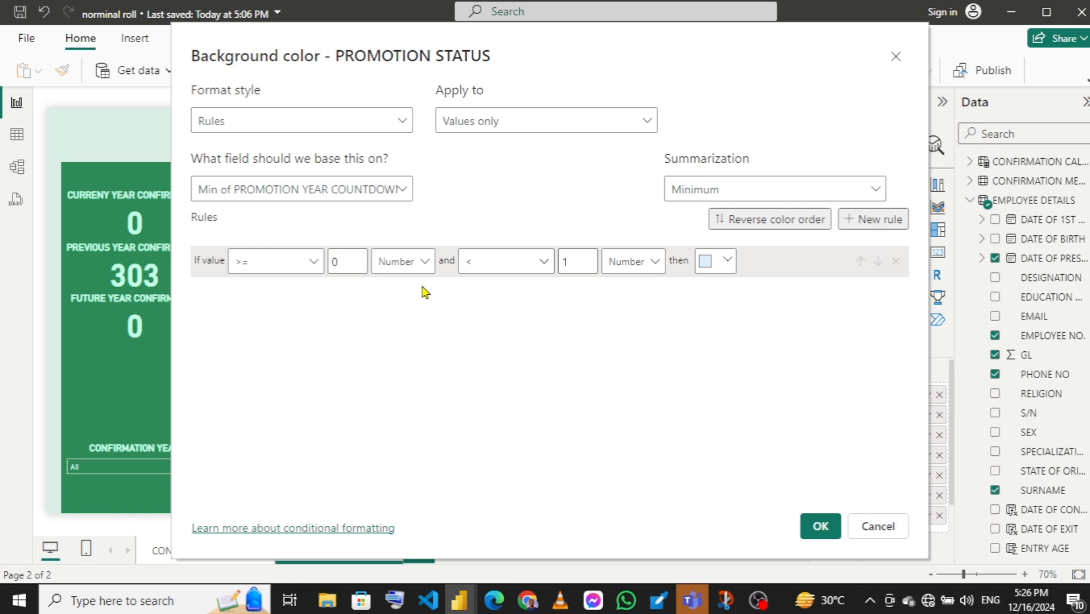
# - Add a second rule with a lower bound of 1 and an upper bound below 2
pyautogui.click(855, 222)
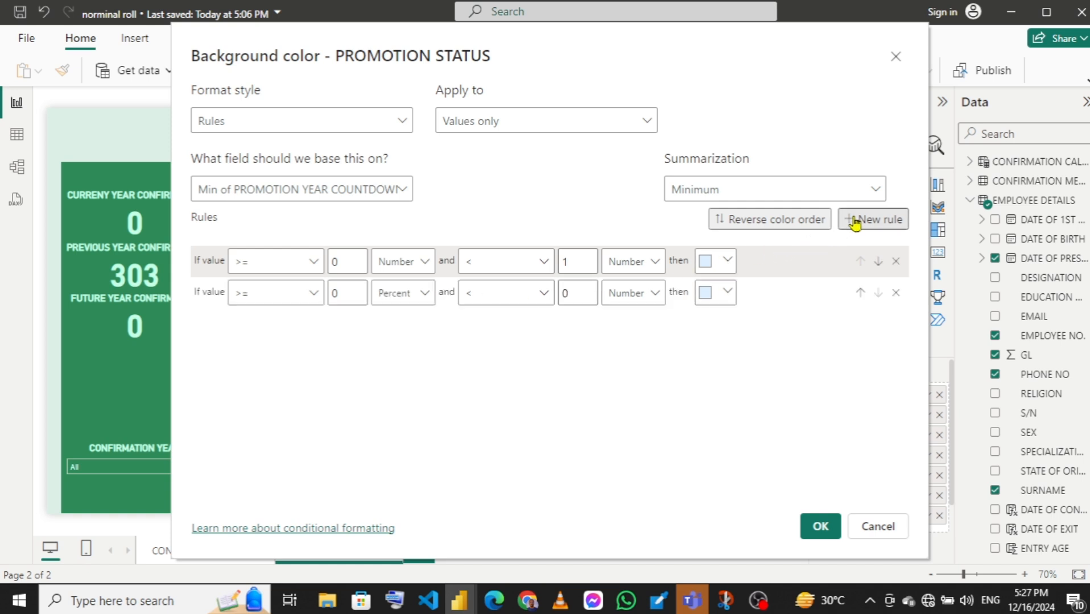
pyautogui.click(346, 292)
pyautogui.press('BackSpace')
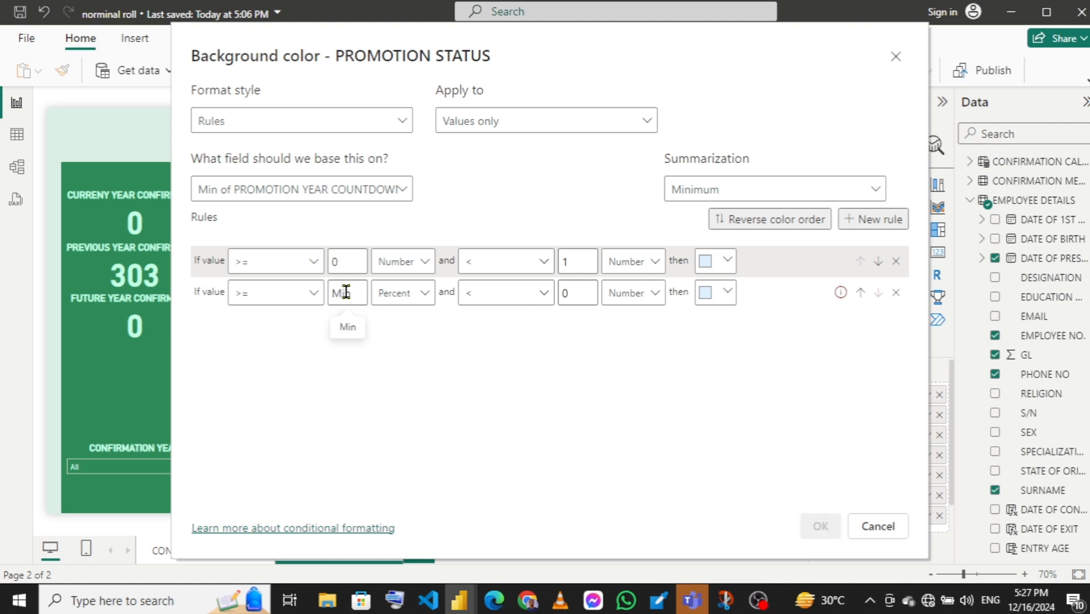
pyautogui.write('1')
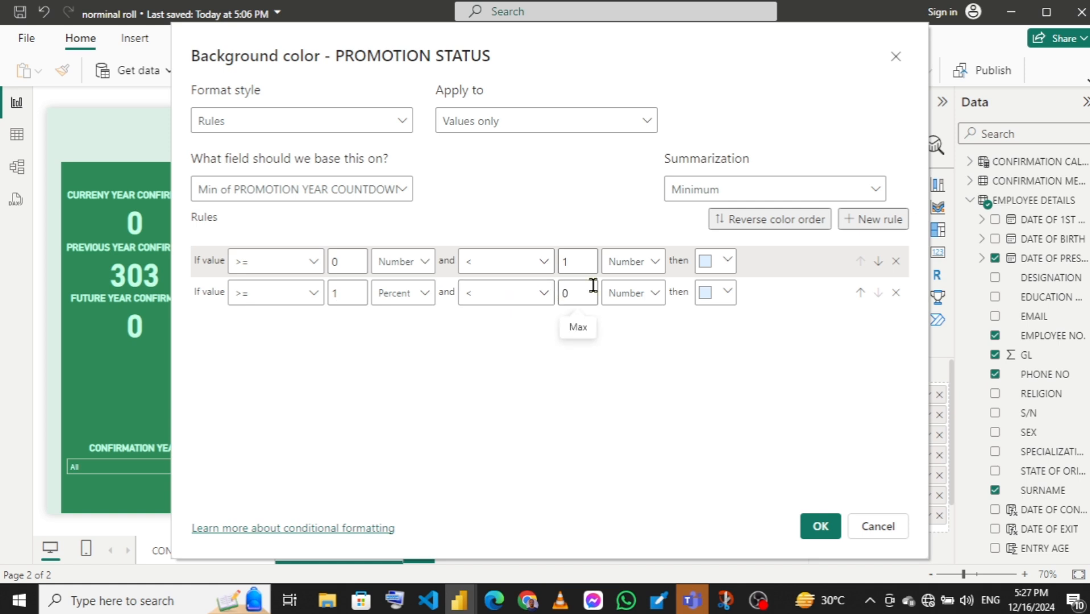
pyautogui.write('2')
# - Add a third rule with a lower bound of 2 and an upper bound below 40
pyautogui.click(875, 227)
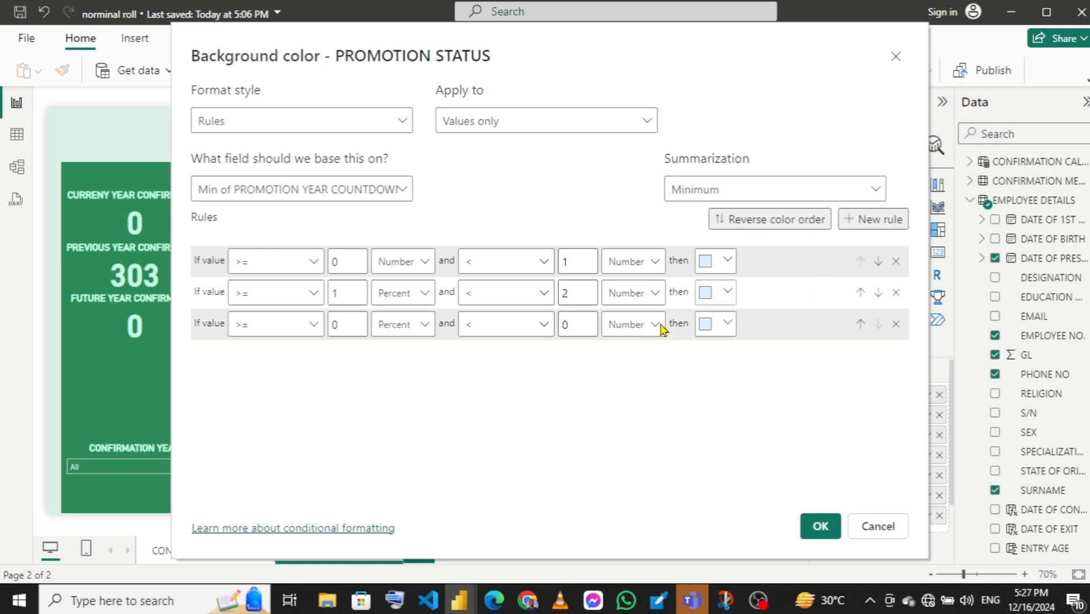
pyautogui.click(343, 321)
pyautogui.press('BackSpace')
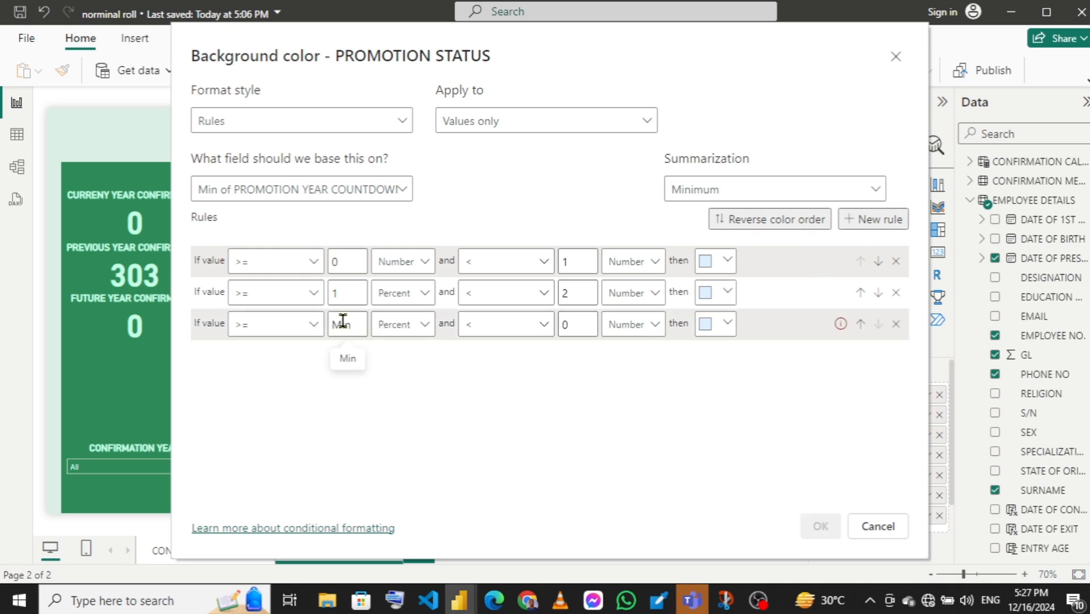
pyautogui.write('2')
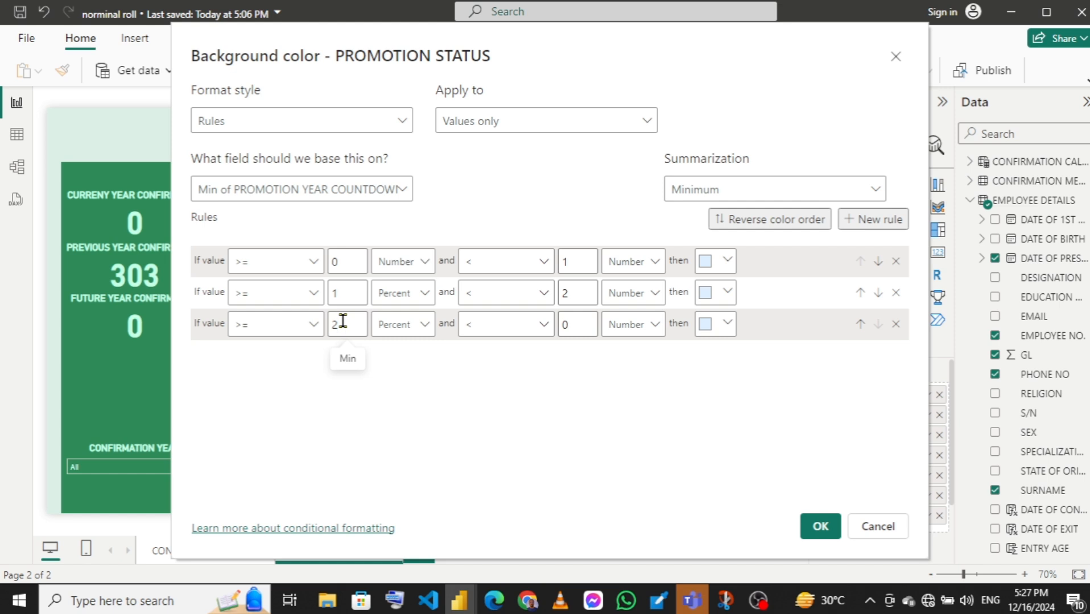
pyautogui.click(570, 322)
pyautogui.write('4')
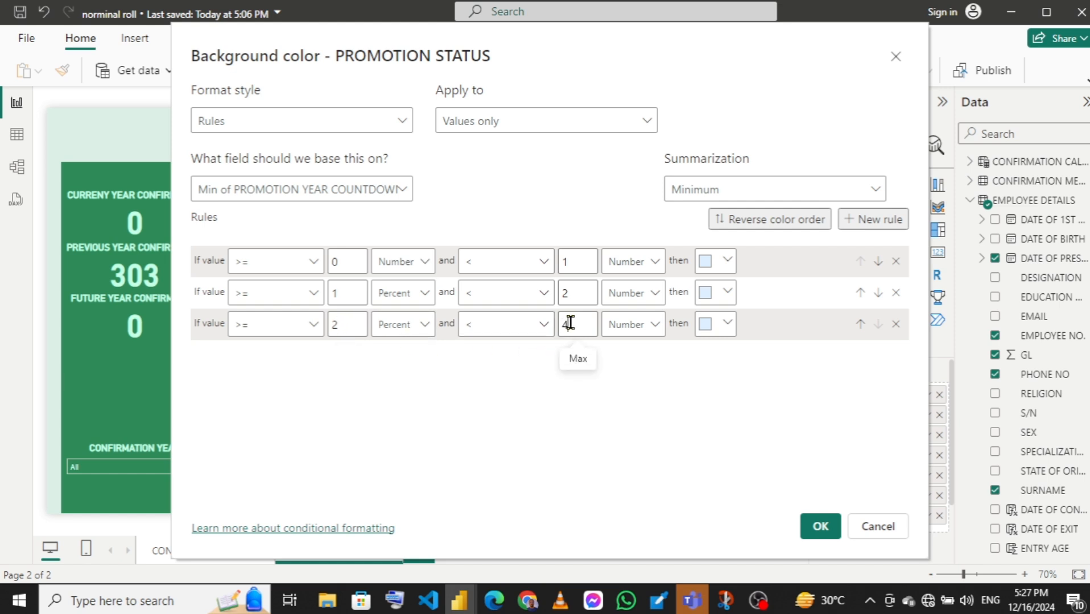
pyautogui.write('0')
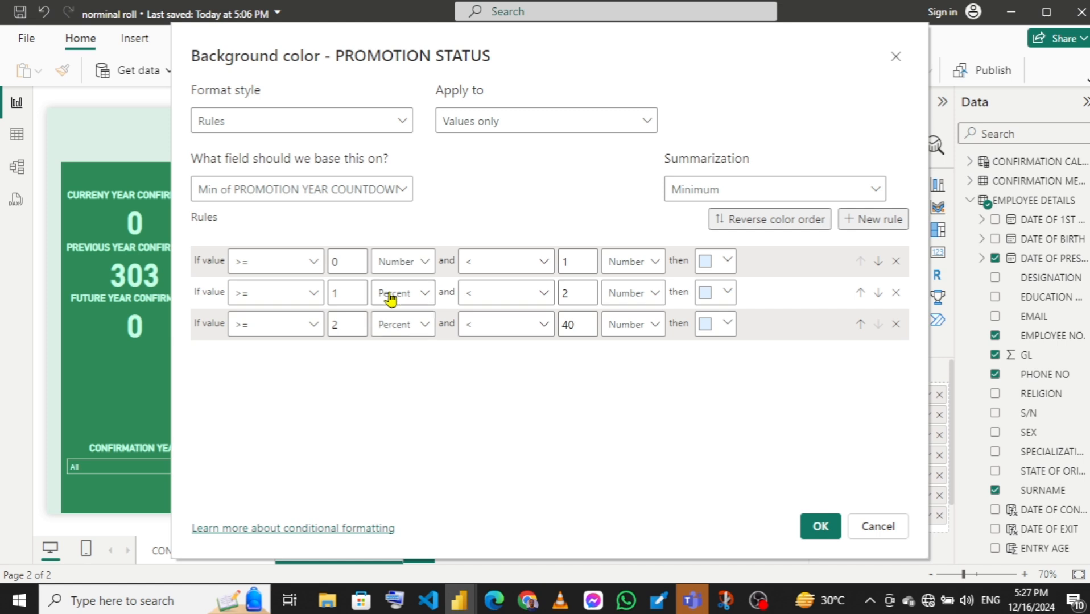
# - Switch the lower bounds of the second and third rules from Percent to Number
pyautogui.click(390, 294)
pyautogui.click(392, 321)
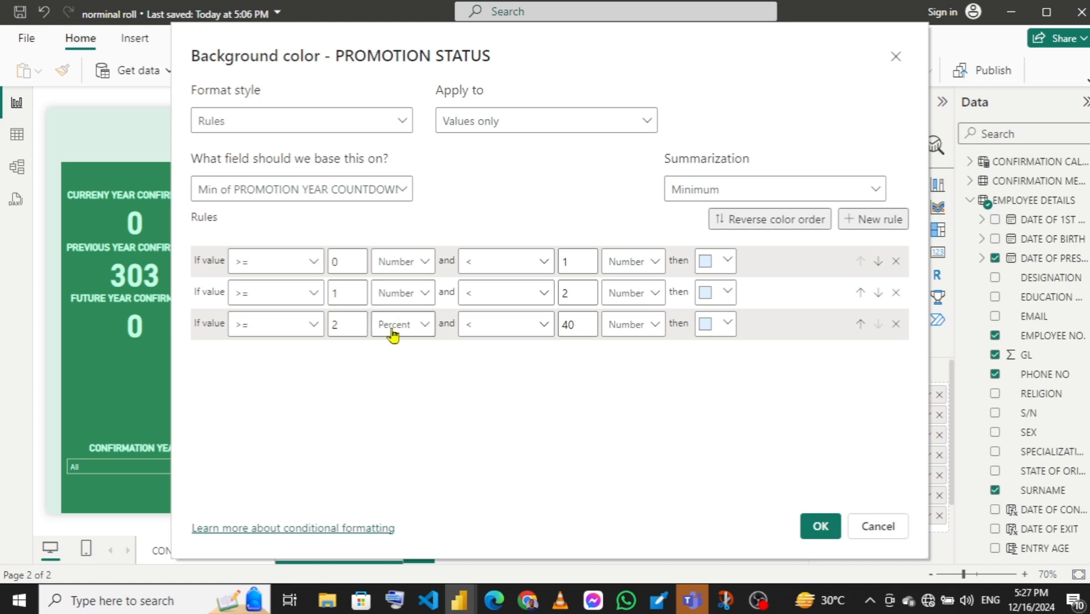
pyautogui.click(393, 335)
pyautogui.click(394, 351)
# - Set the first rule's background color to the custom hex value #DAF9FB
pyautogui.click(729, 262)
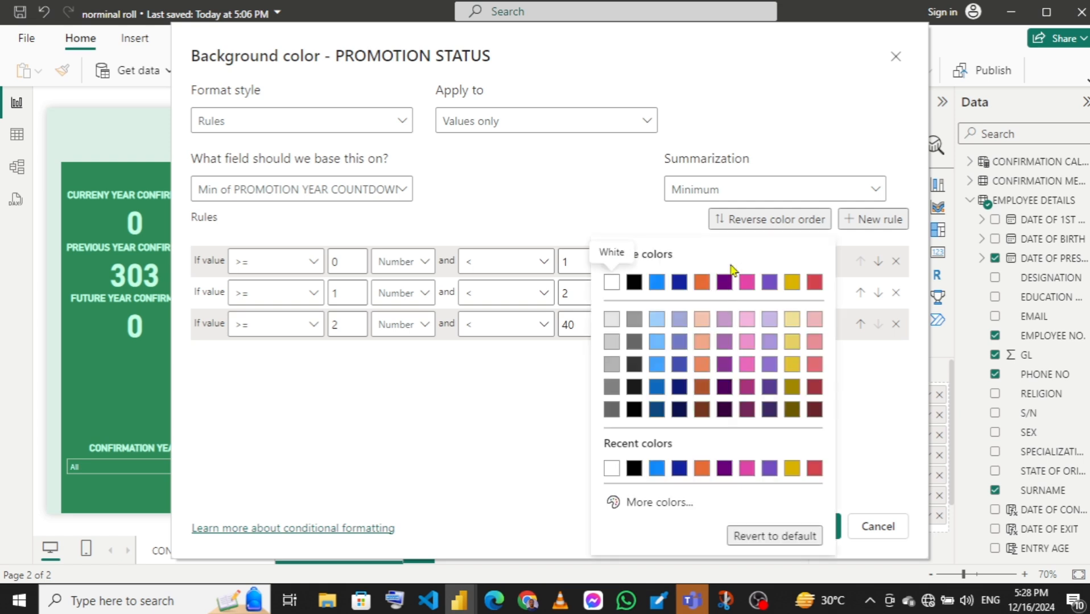
pyautogui.click(647, 503)
pyautogui.write('DA')
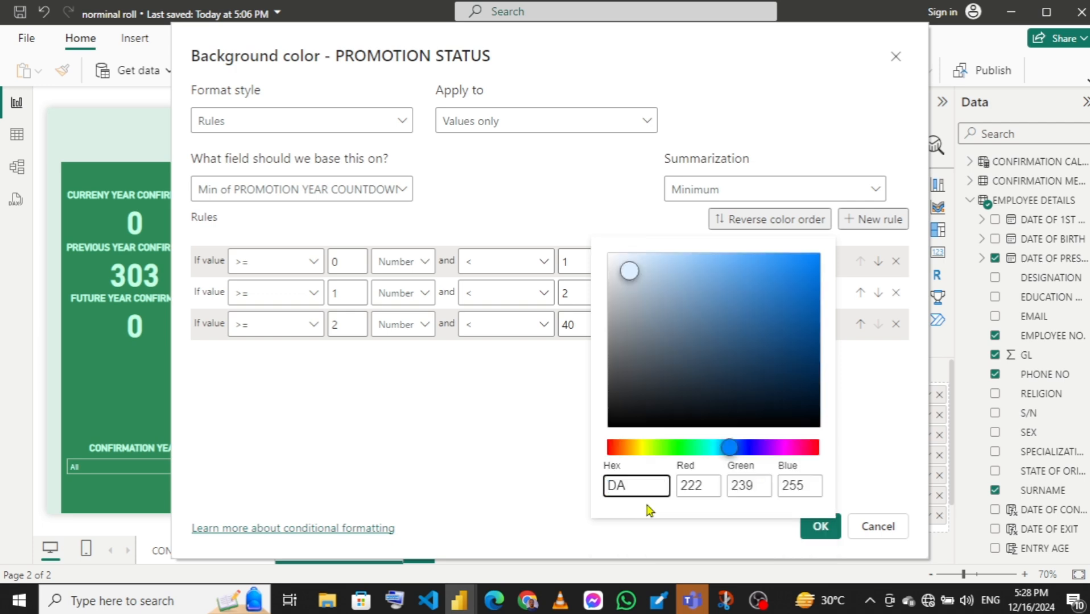
pyautogui.write('F9FB')
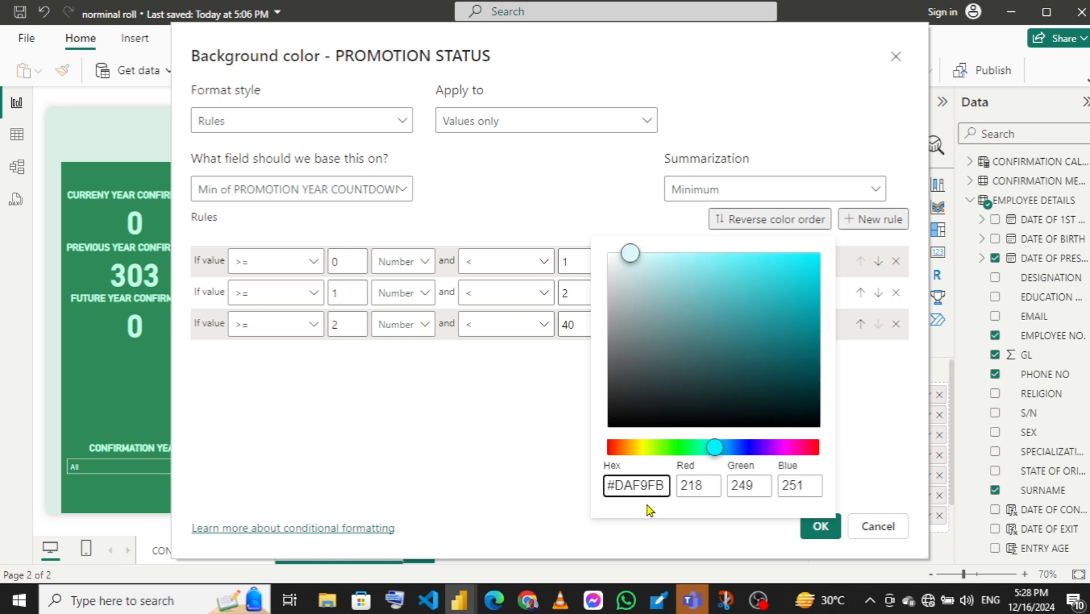
pyautogui.click(494, 431)
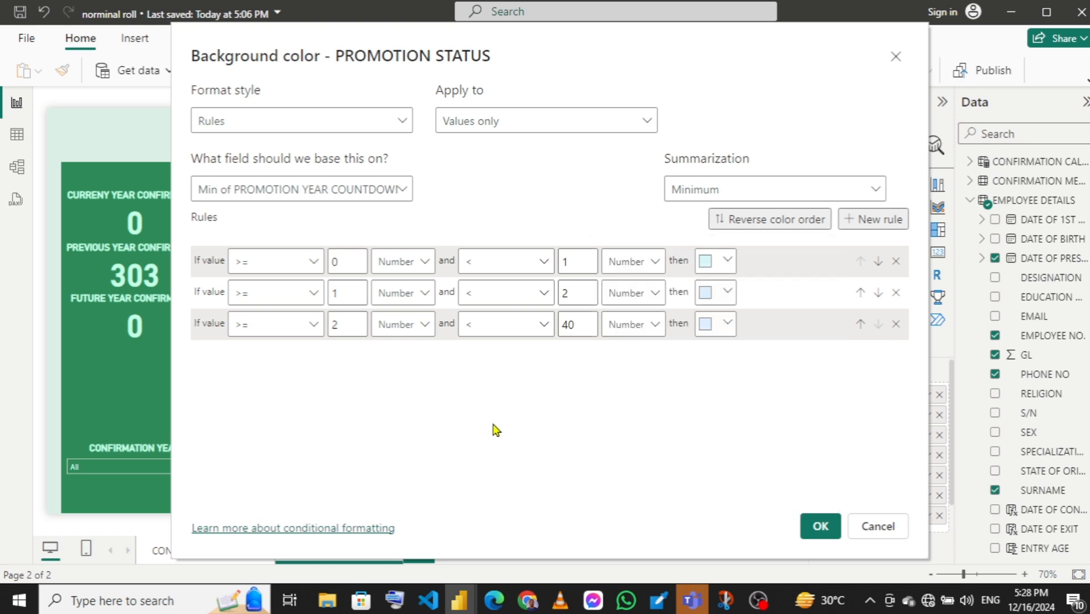
# - Set the second rule's background color to the custom hex value #E4FAD5
pyautogui.click(726, 294)
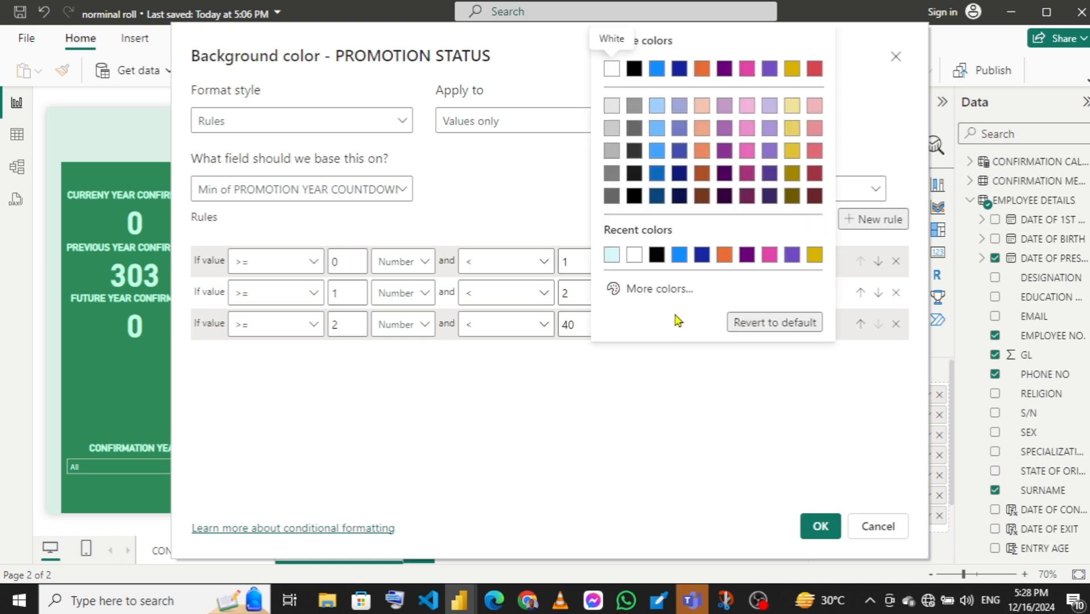
pyautogui.click(637, 291)
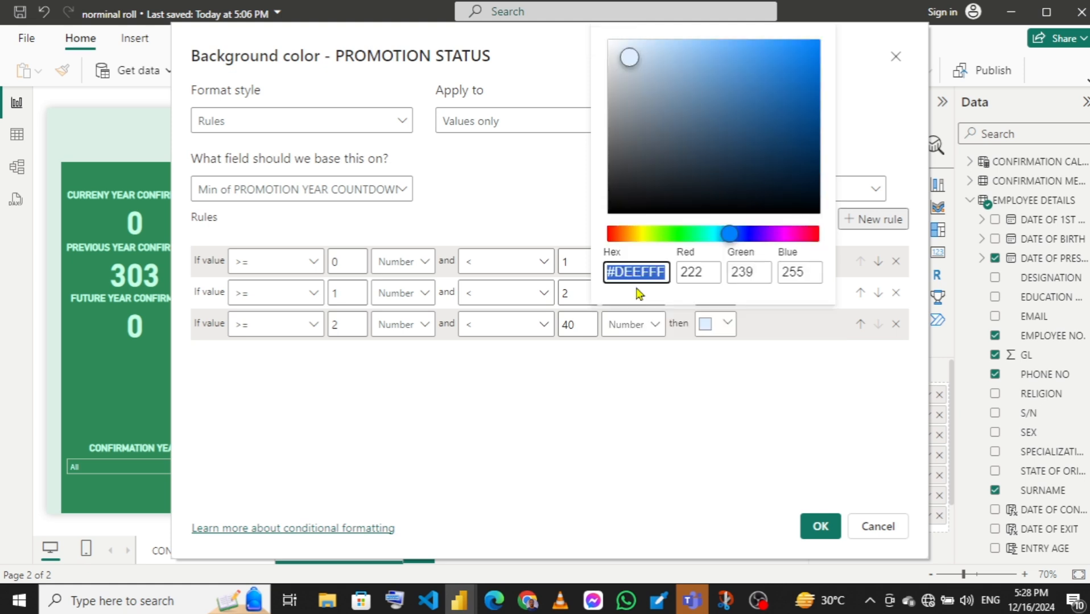
pyautogui.write('EAF')
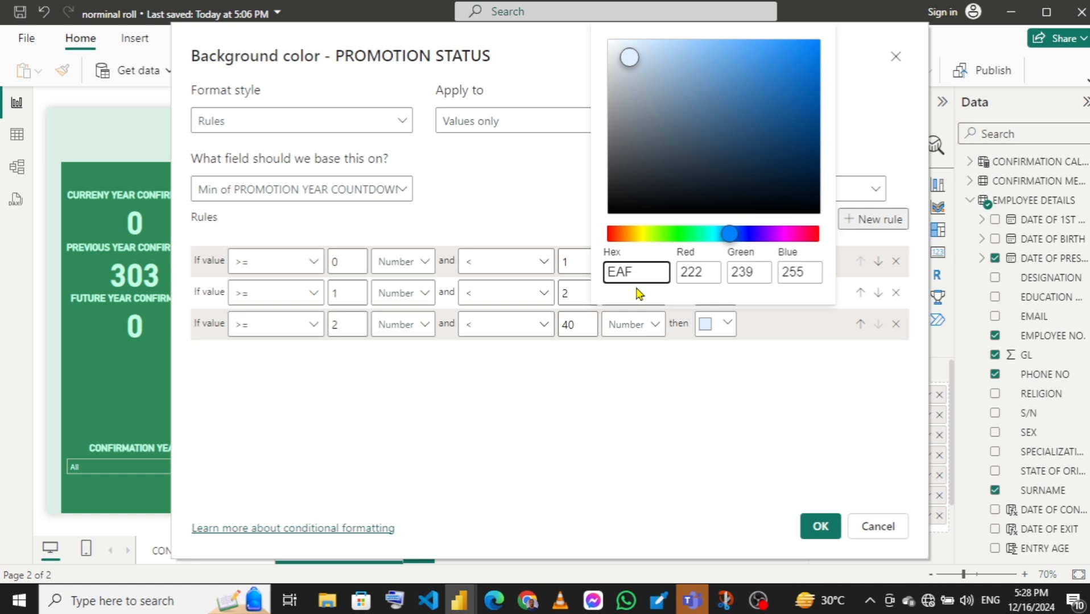
pyautogui.press('BackSpace')
pyautogui.press('BackSpace')
pyautogui.write('4FAD5')
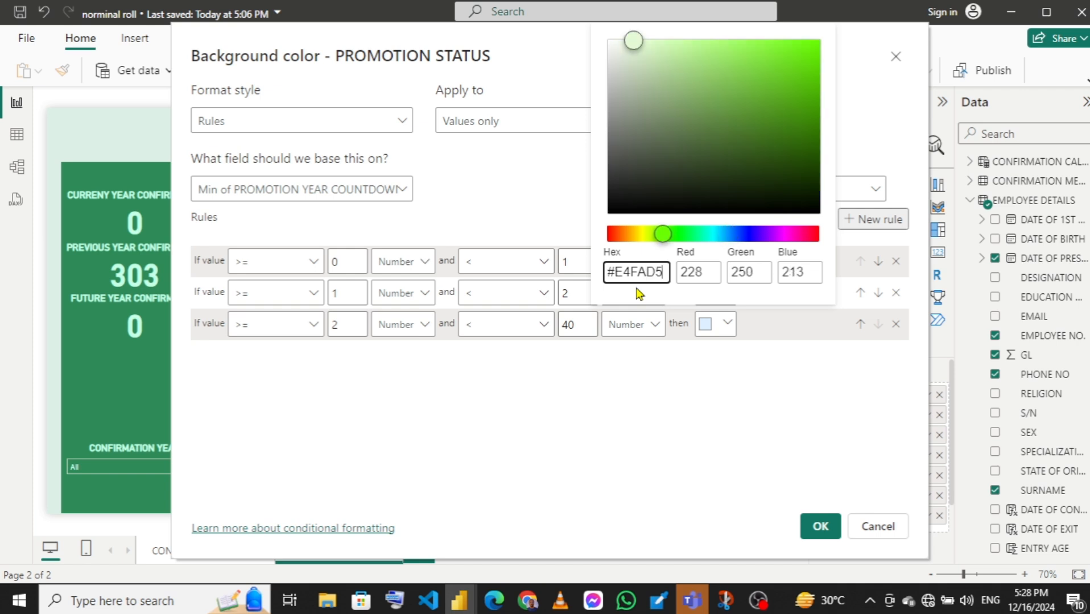
pyautogui.click(590, 381)
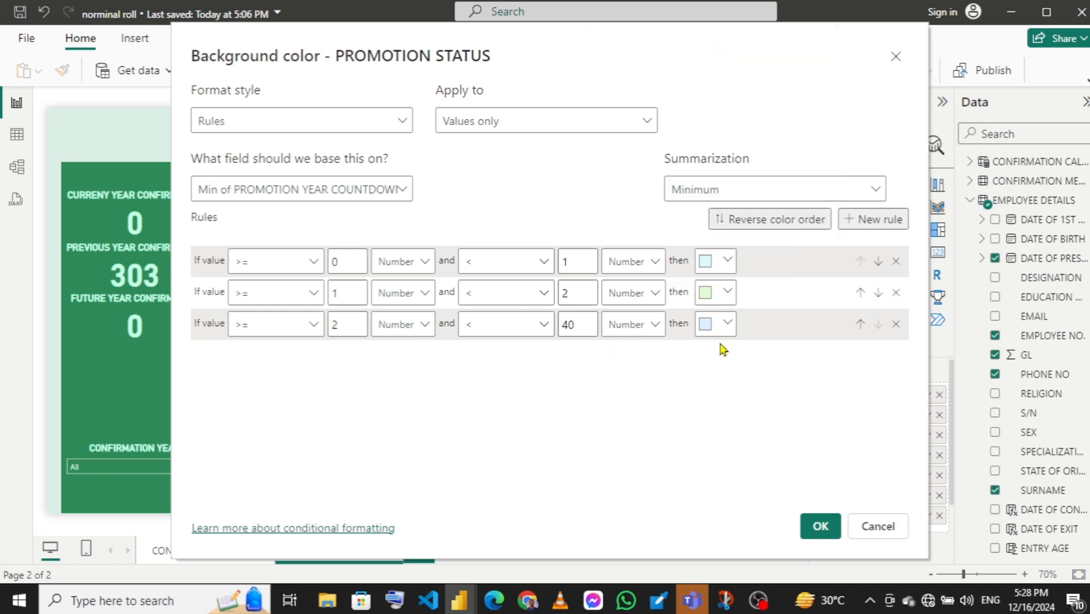
# - Set the third rule's background color to the custom hex value #E6E6E6
pyautogui.click(728, 326)
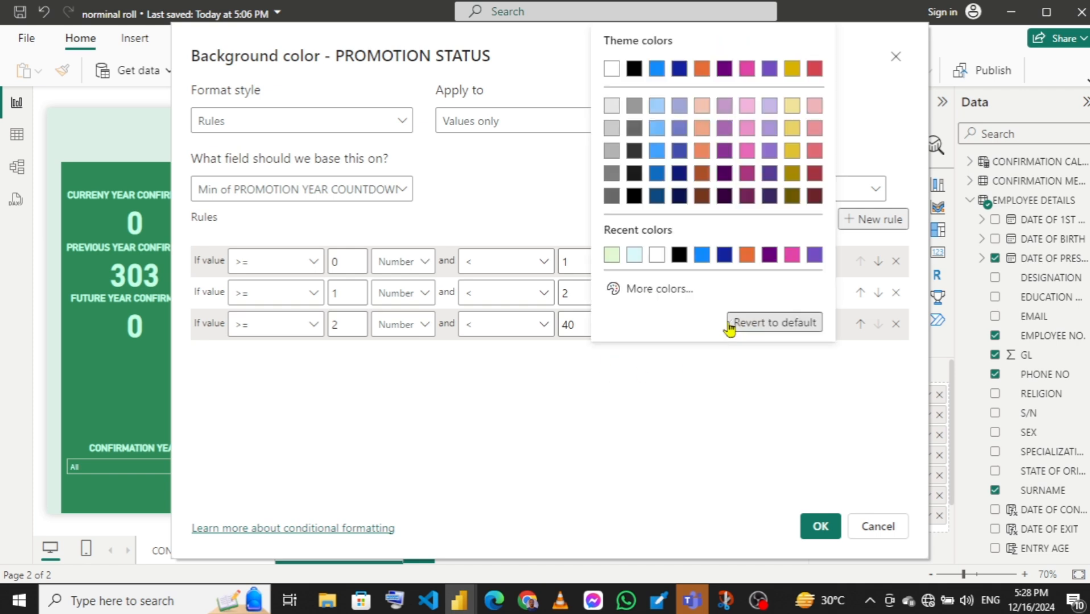
pyautogui.click(641, 297)
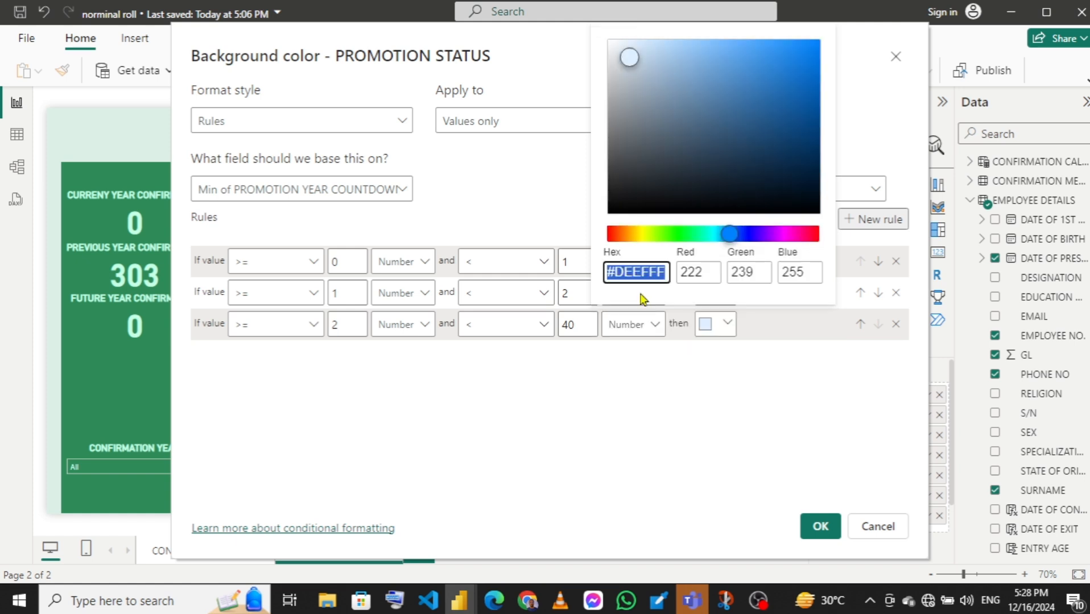
pyautogui.write('E6E6E')
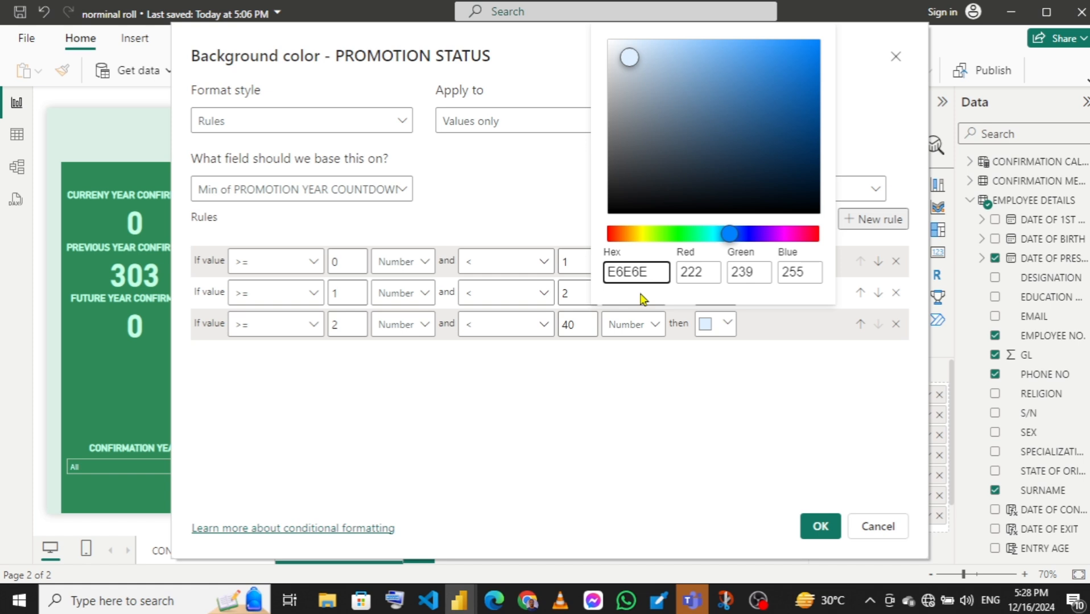
pyautogui.write('6')
pyautogui.click(733, 381)
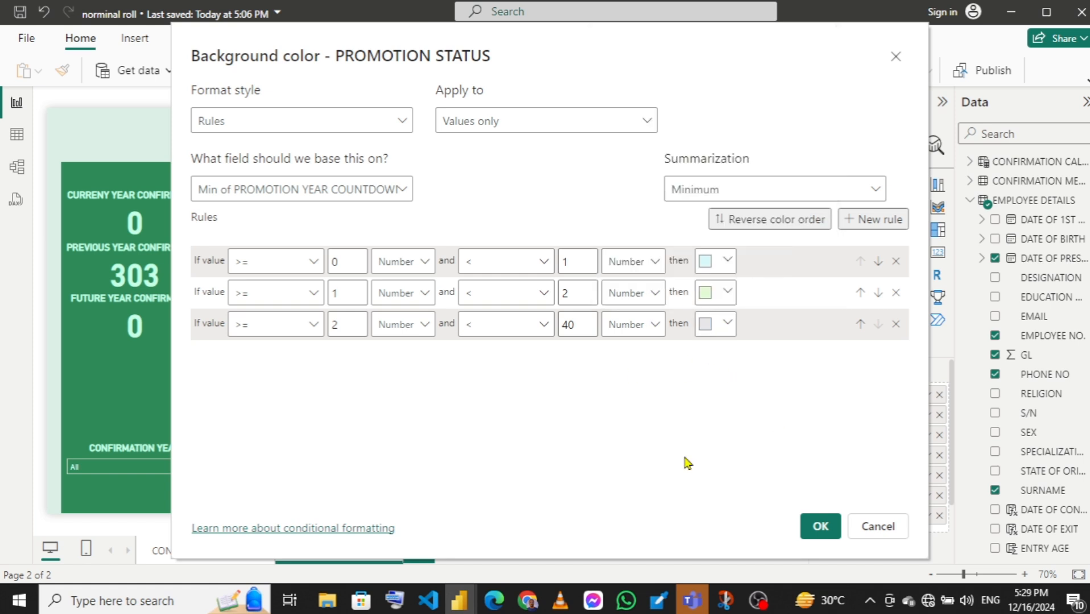
# - Accept the current colour rules, and remove the background colour conditional formatting from the PROMOTION STATUS column
pyautogui.click(813, 526)
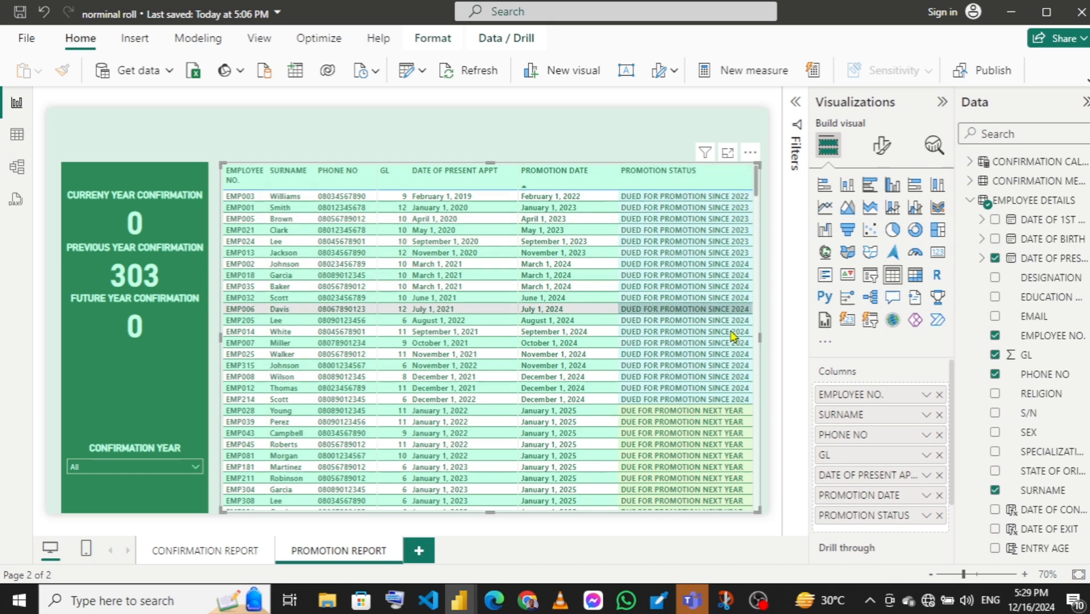
pyautogui.rightClick(874, 520)
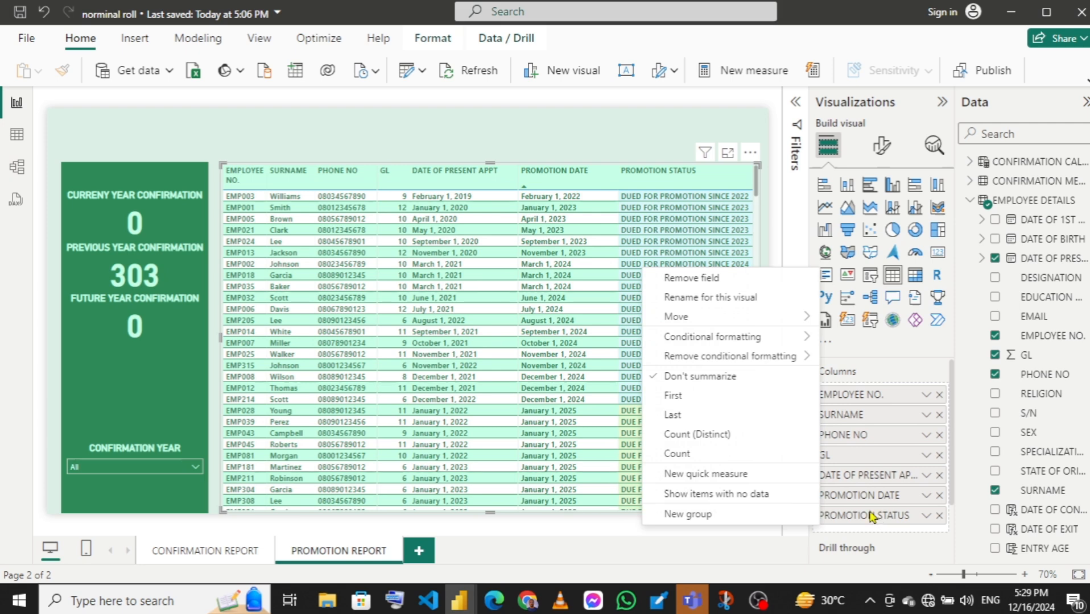
pyautogui.moveTo(746, 362)
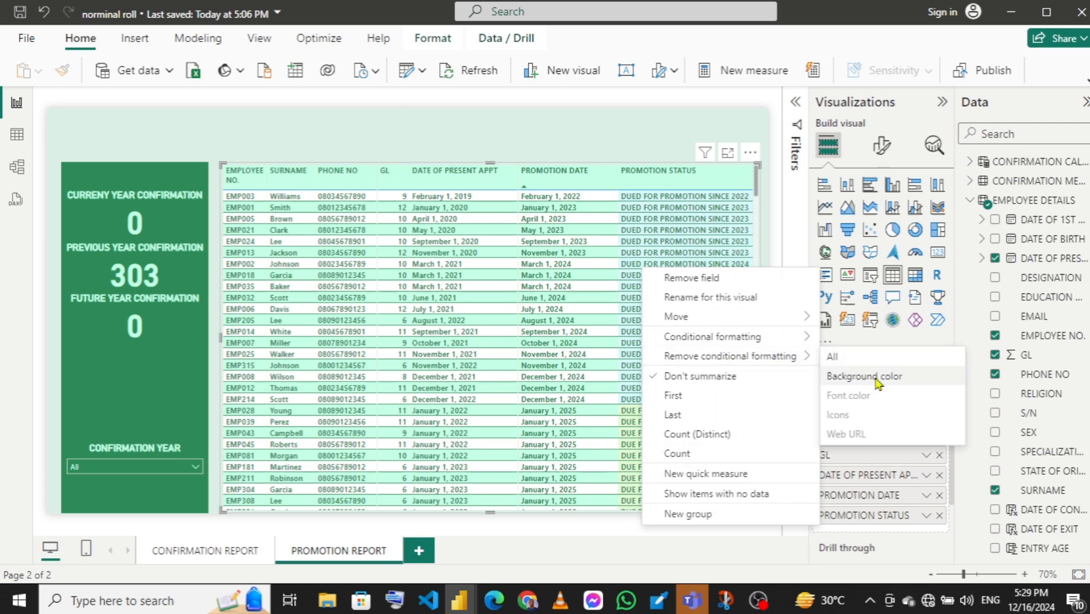
pyautogui.click(874, 378)
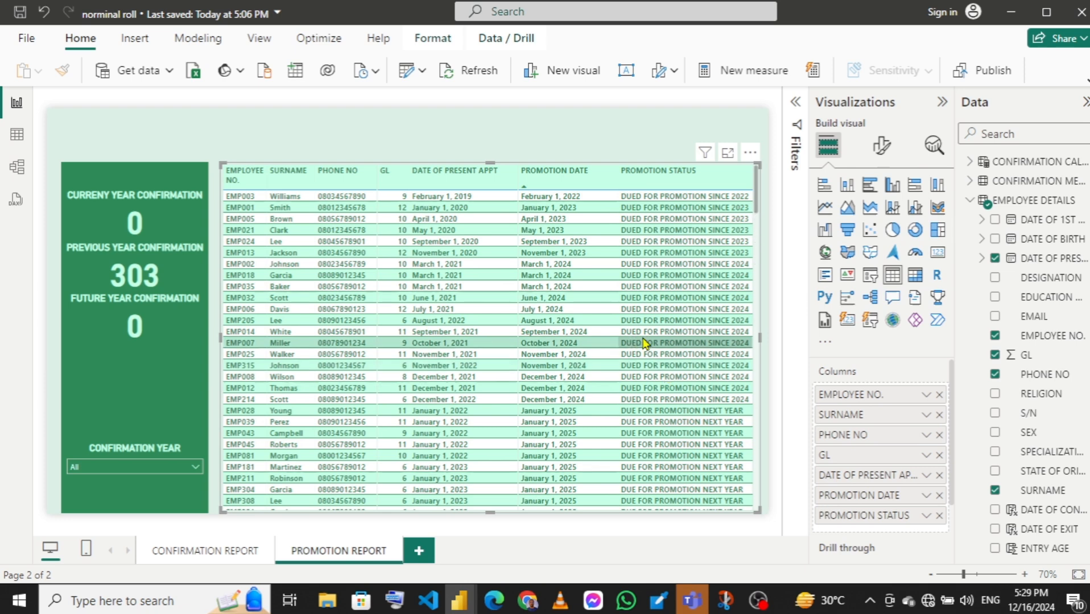
# - Start background colour formatting for PROMOTION STATUS, based on PROMOTION YEAR COUNTDOWN from the PROMOTION CALENDAR TABLE
pyautogui.rightClick(872, 517)
pyautogui.moveTo(800, 338)
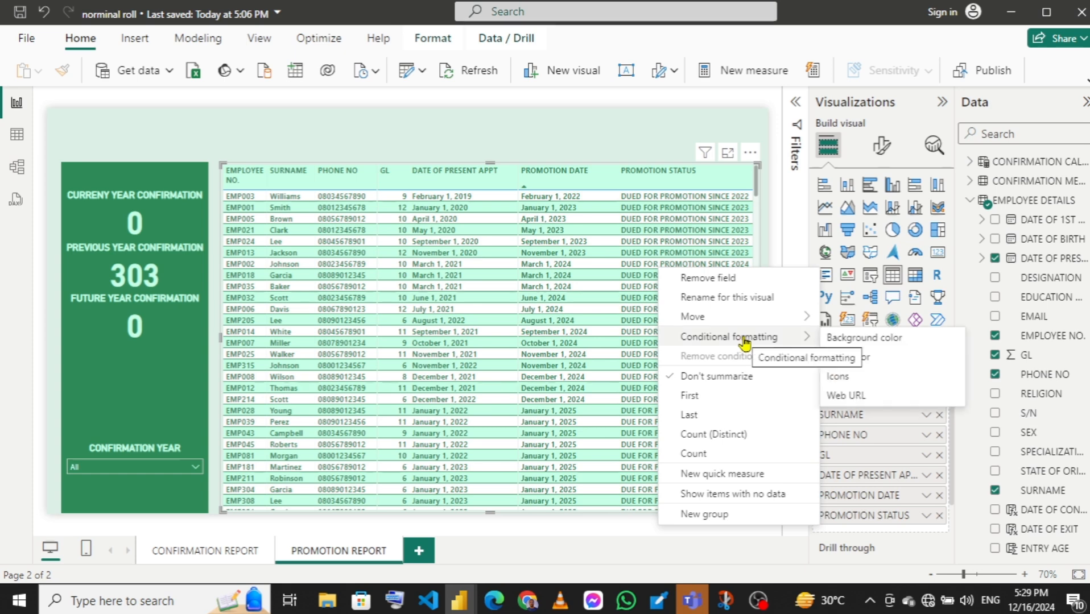
pyautogui.click(855, 339)
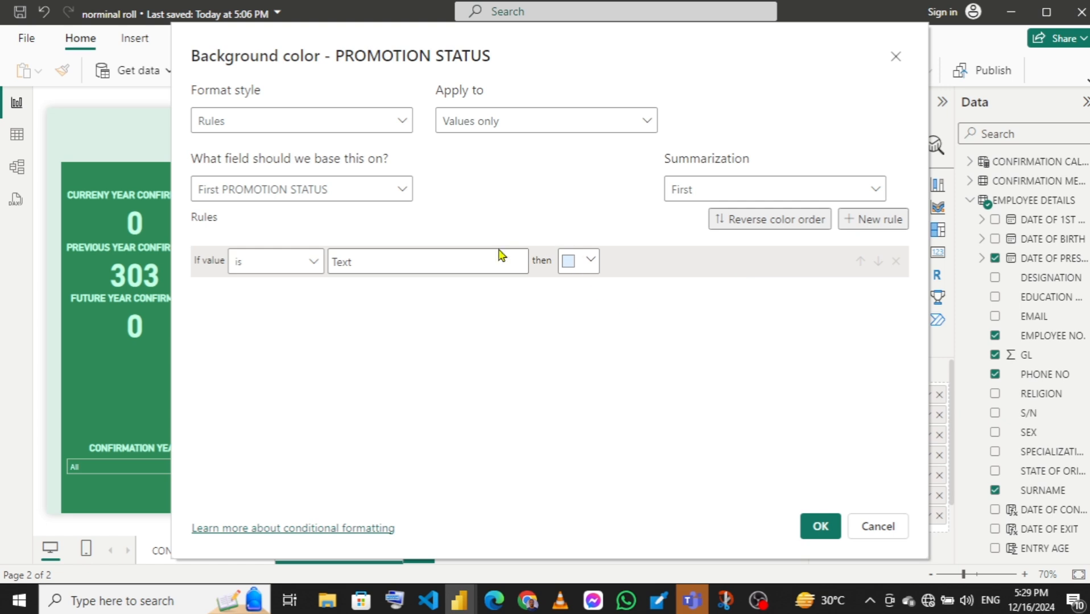
pyautogui.click(362, 196)
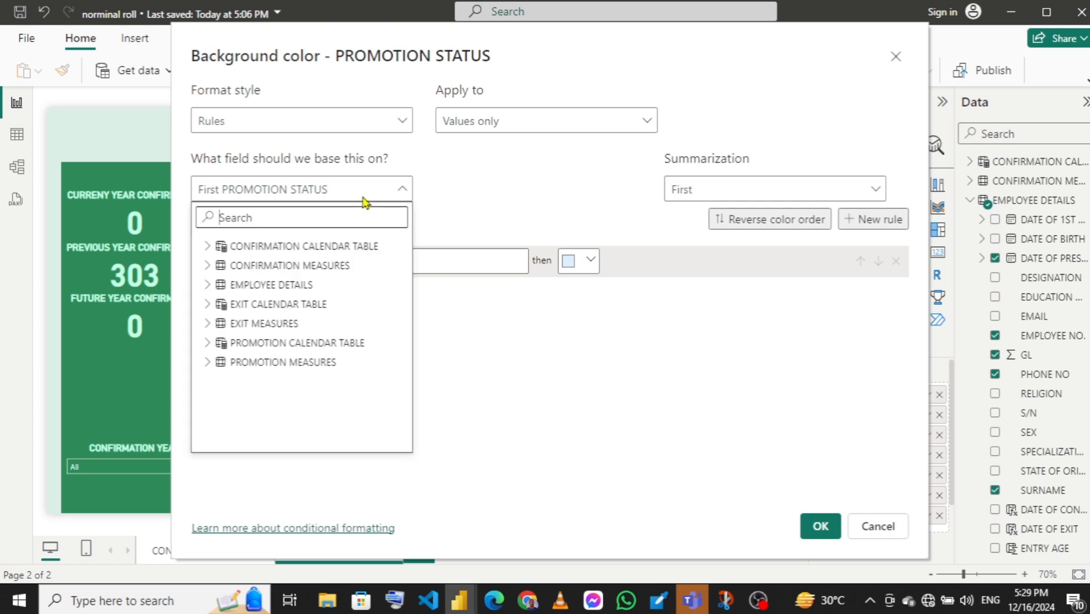
pyautogui.click(207, 342)
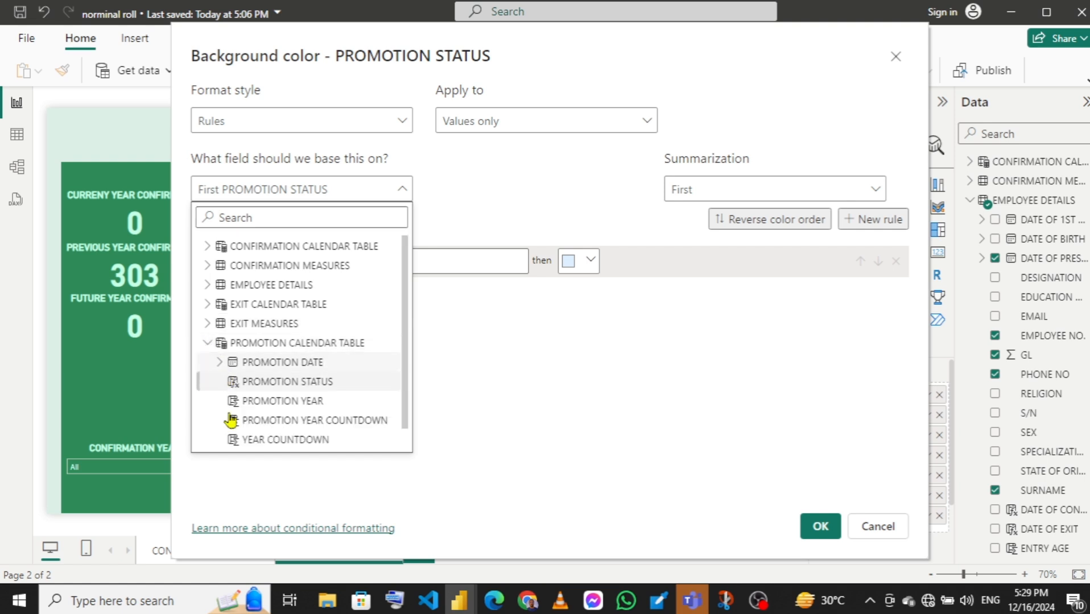
pyautogui.click(263, 421)
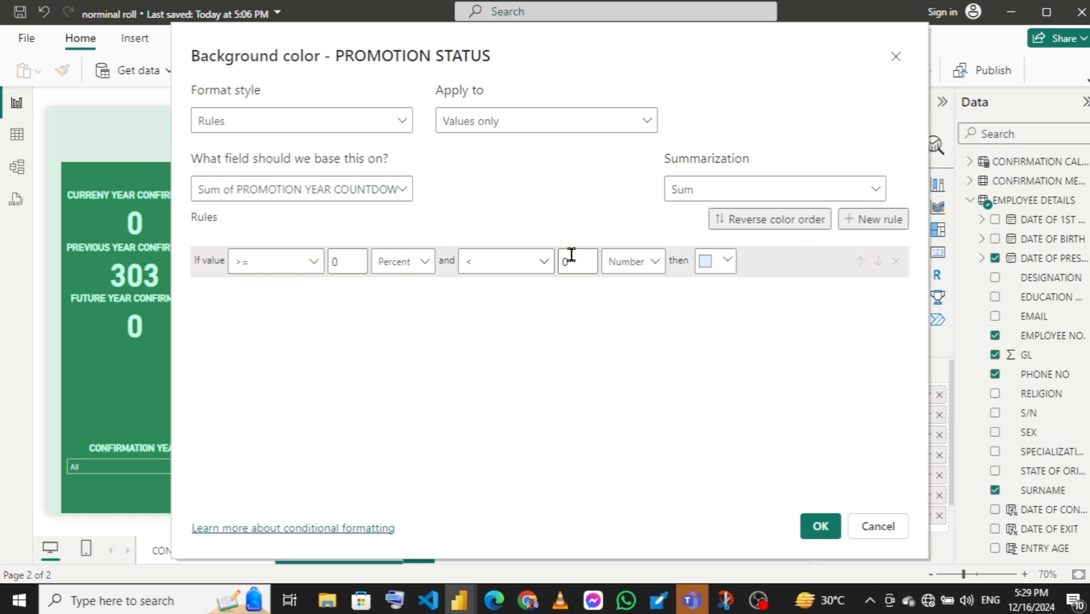
# - Set the first rule to number values >= 0 and < 1, and summarize the base field by Minimum
pyautogui.click(376, 266)
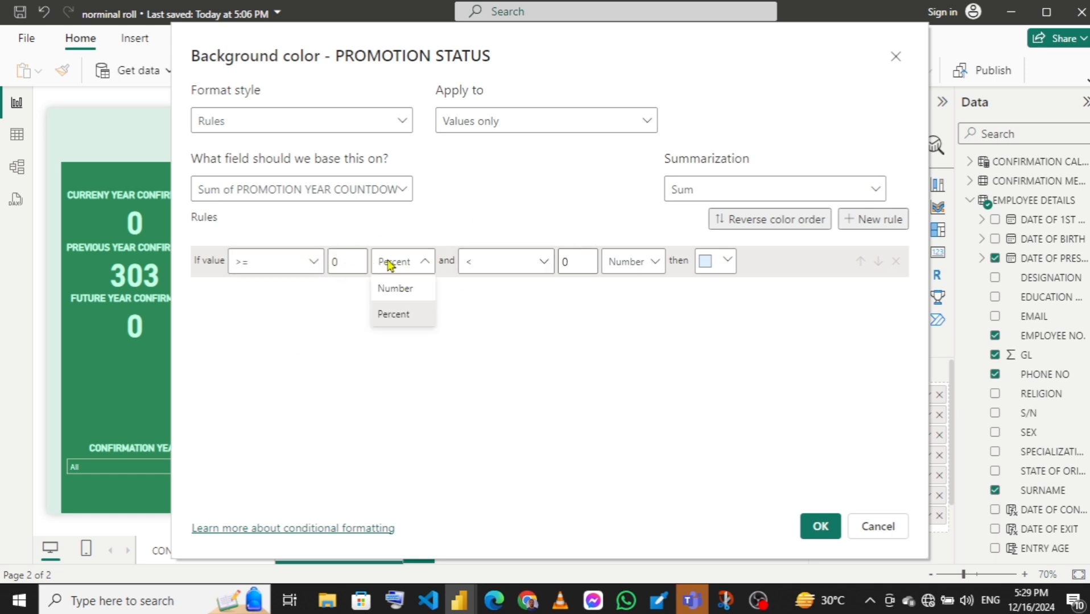
pyautogui.click(388, 290)
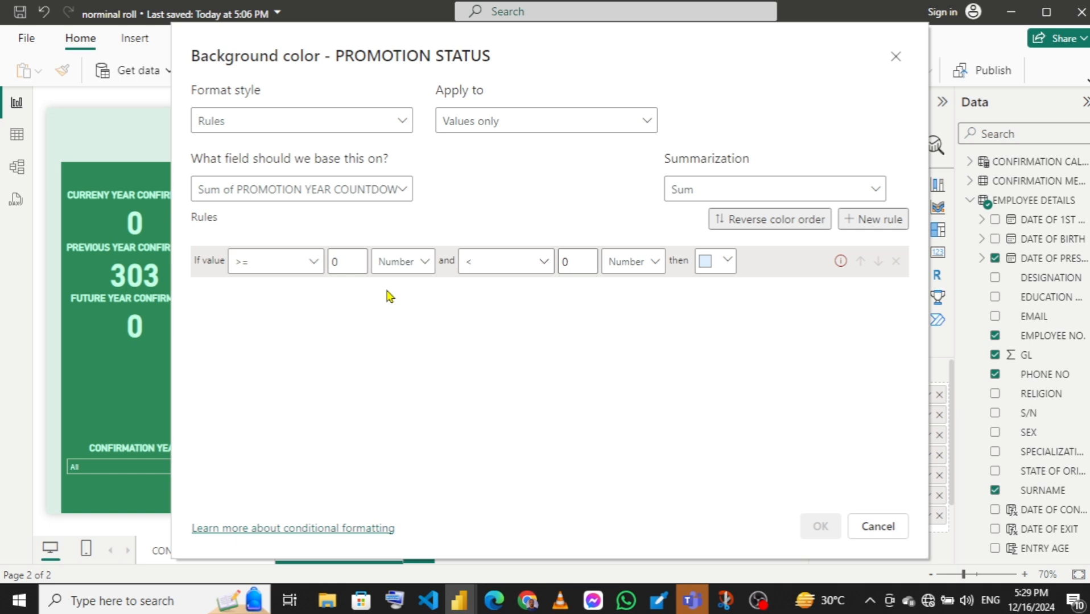
pyautogui.doubleClick(572, 257)
pyautogui.write('1')
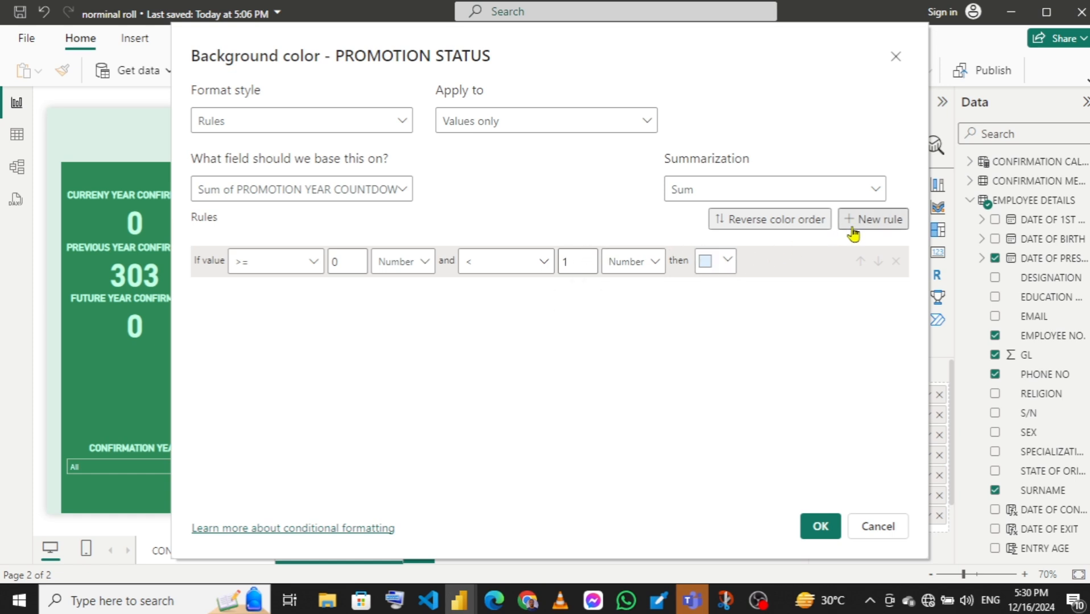
pyautogui.click(738, 186)
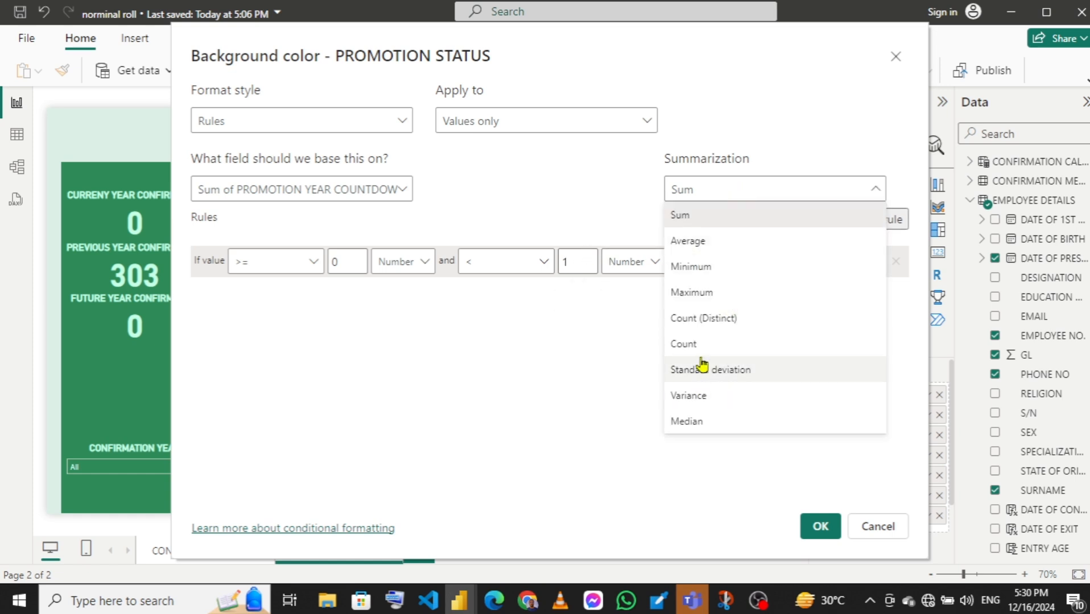
pyautogui.click(720, 272)
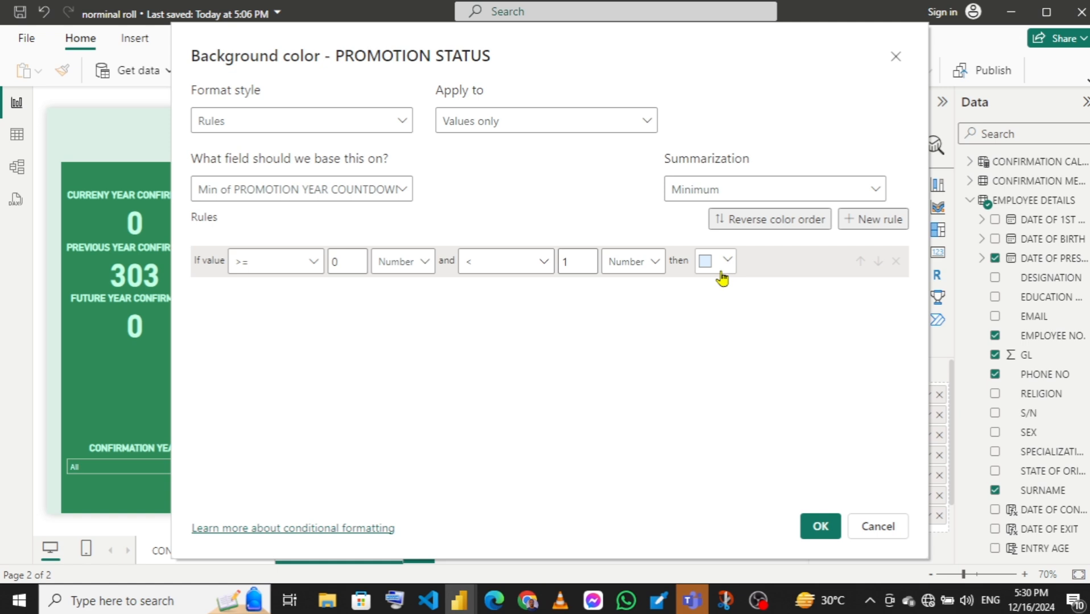
# - Add a second rule with a lower bound of >= 1 and an upper bound of < 2
pyautogui.click(867, 227)
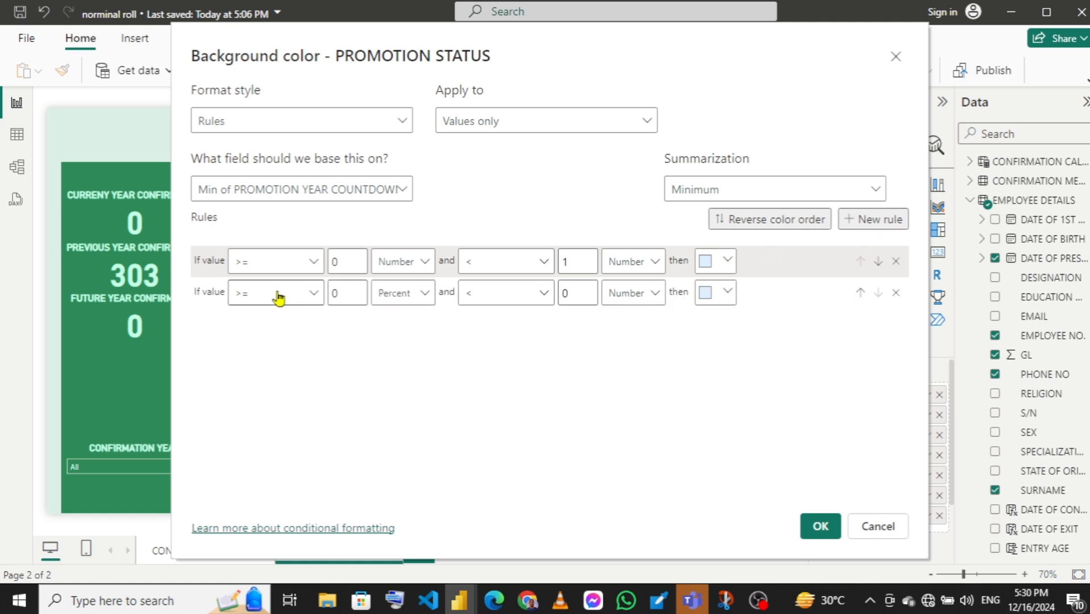
pyautogui.click(348, 291)
pyautogui.press('BackSpace')
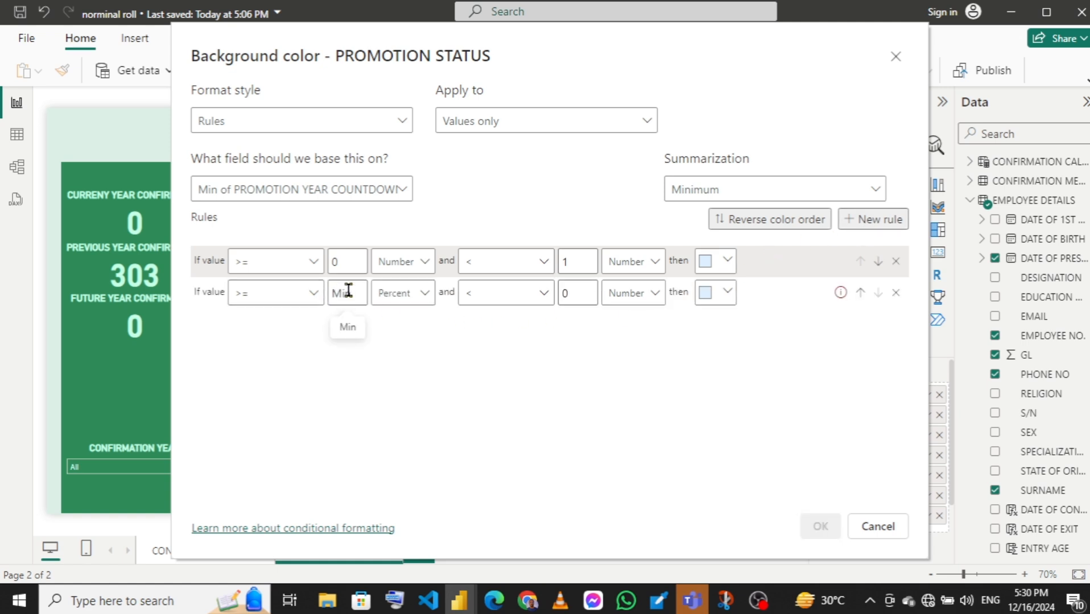
pyautogui.write('1')
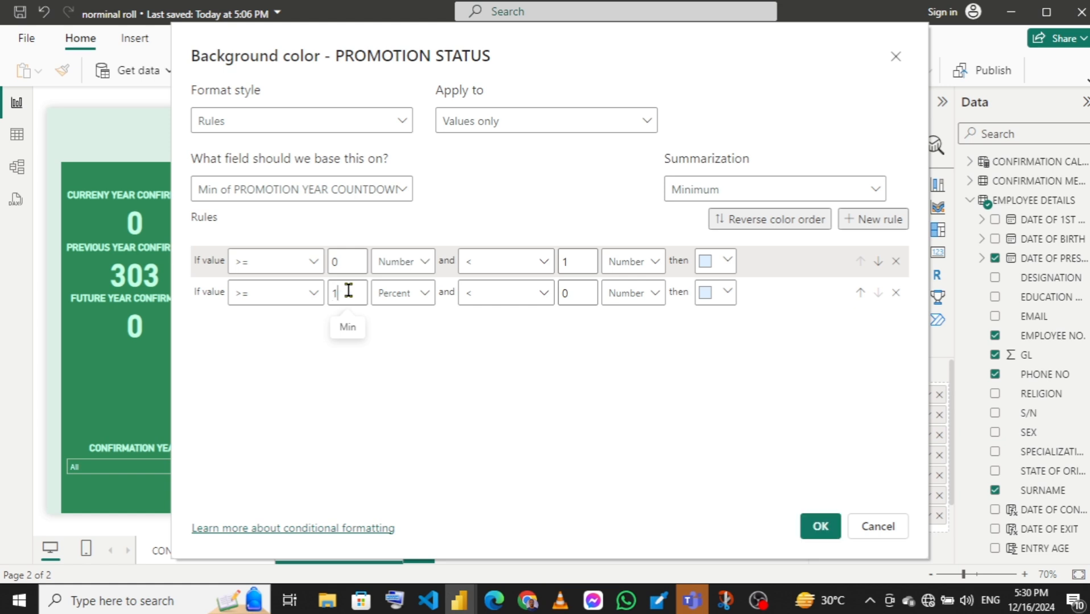
pyautogui.click(579, 292)
pyautogui.press('BackSpace')
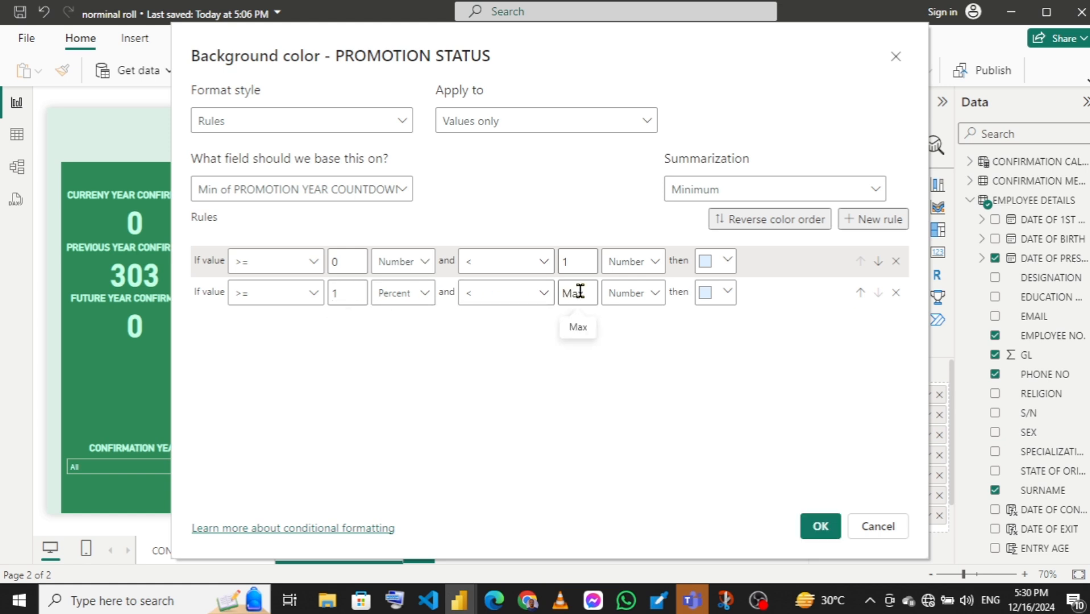
pyautogui.write('2')
# - Add a third rule with a lower bound of >= 2 and an upper bound of < 40
pyautogui.click(893, 219)
pyautogui.click(344, 327)
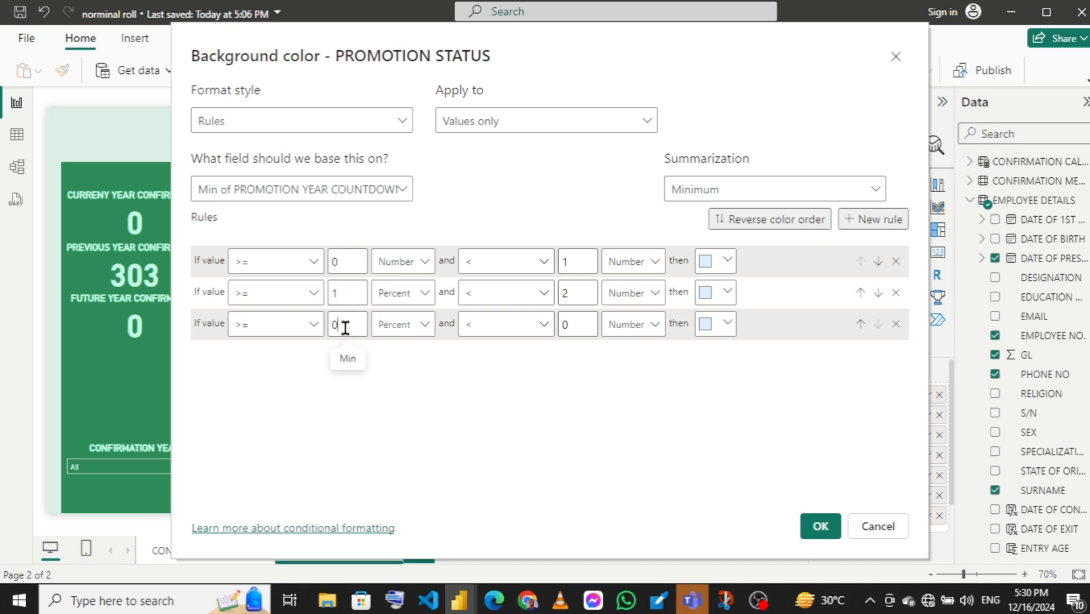
pyautogui.press('BackSpace')
pyautogui.write('2')
pyautogui.click(579, 317)
pyautogui.press('BackSpace')
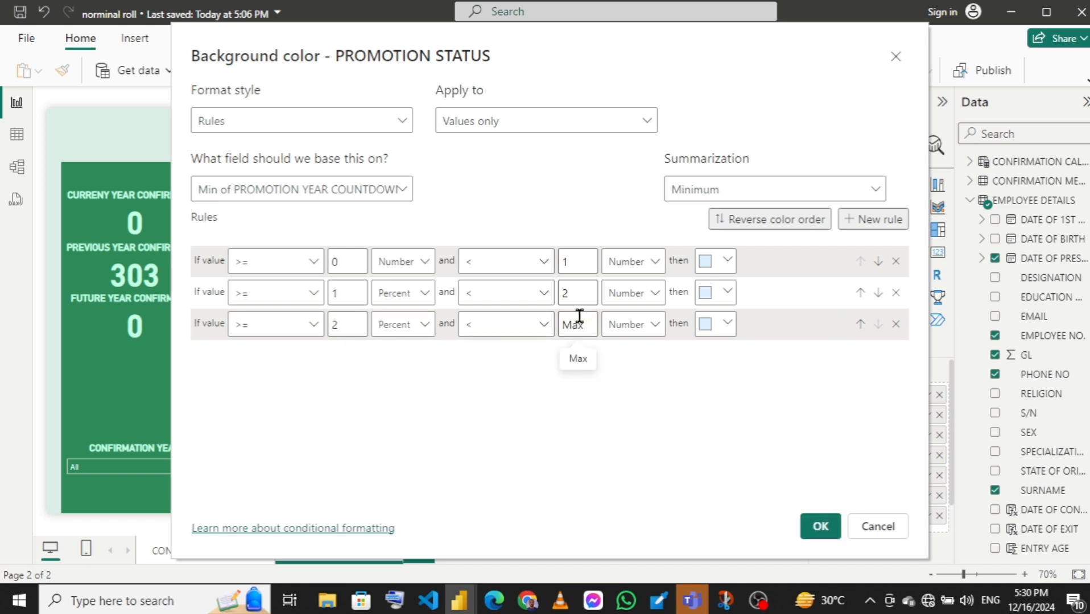
pyautogui.write('40')
# - Set the first rule's background to the custom colour #E6E6E6
pyautogui.click(731, 264)
pyautogui.click(663, 505)
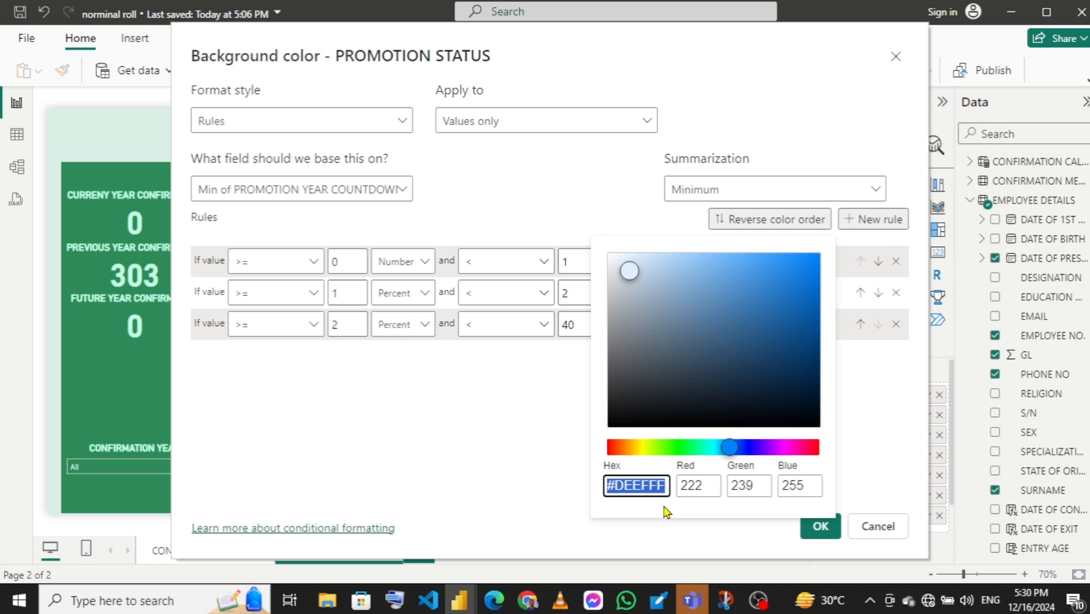
pyautogui.write('E')
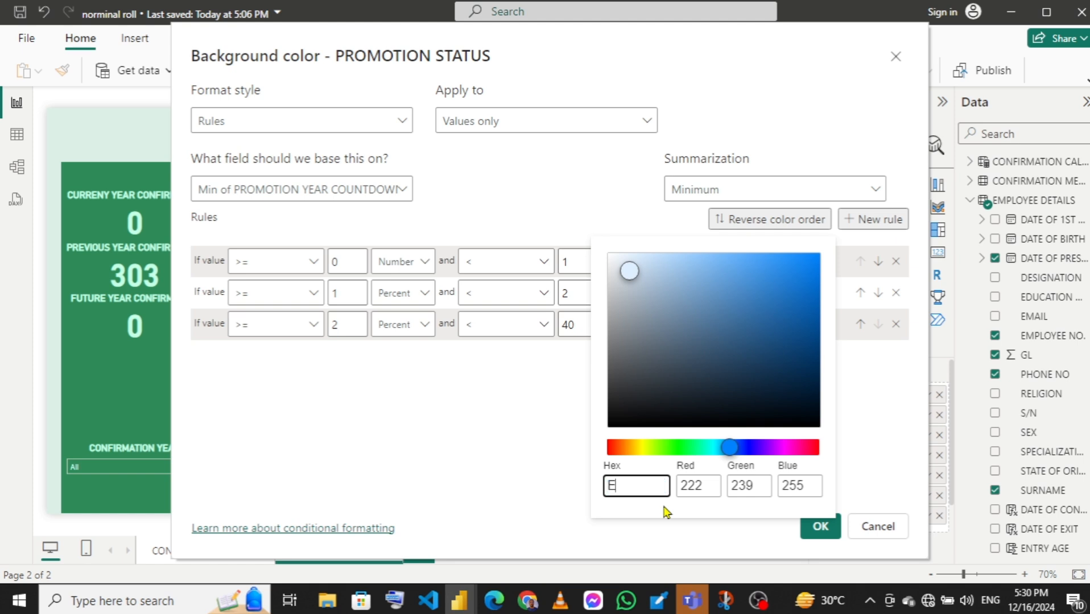
pyautogui.write('6E6E6')
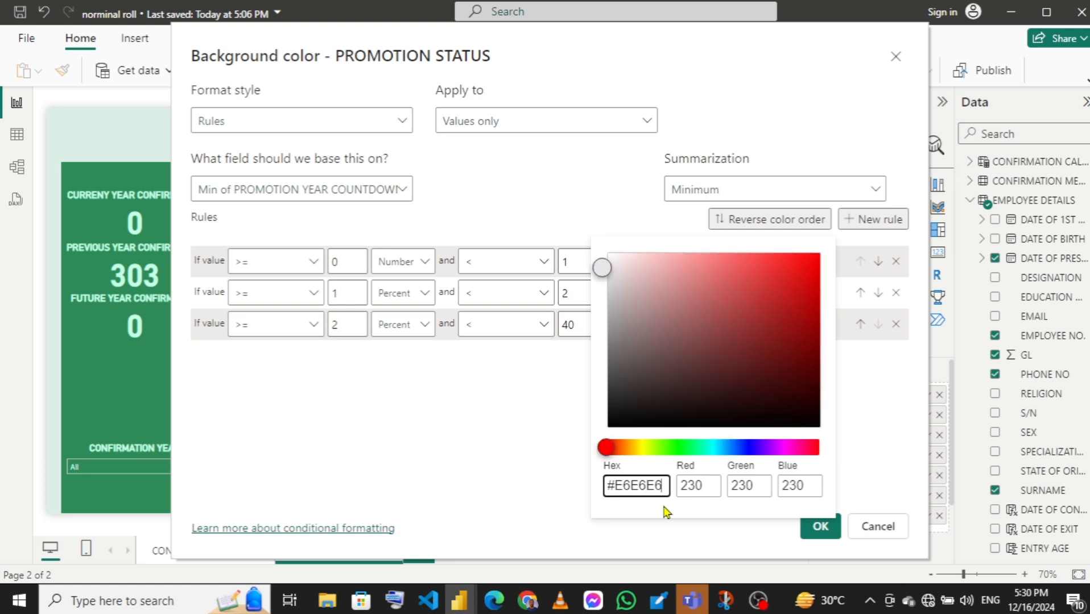
pyautogui.click(485, 425)
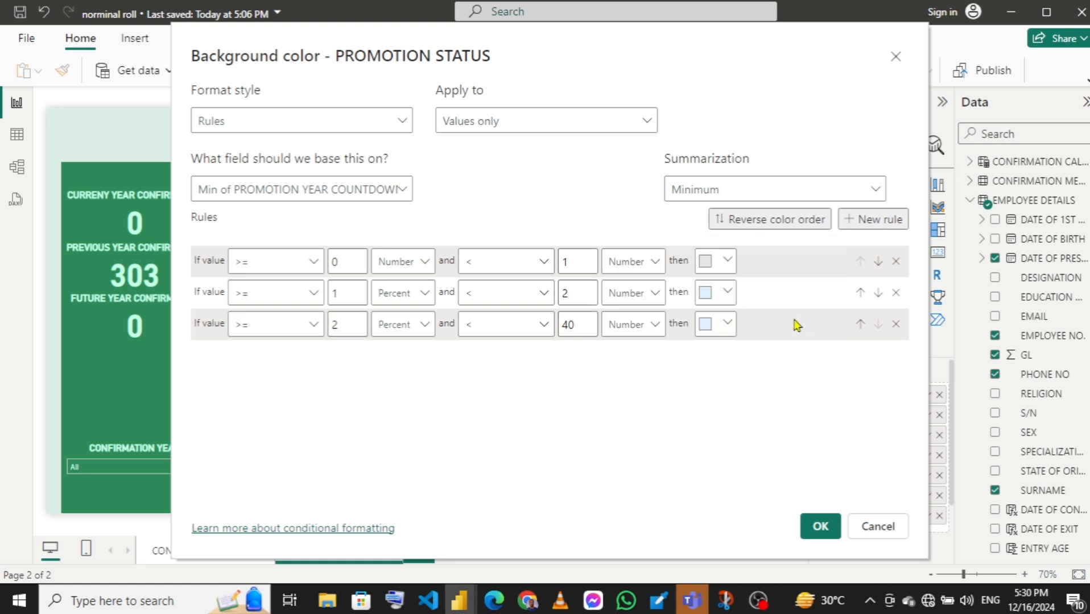
# - Set the second rule's background to the custom colour #E4FAD5
pyautogui.click(728, 292)
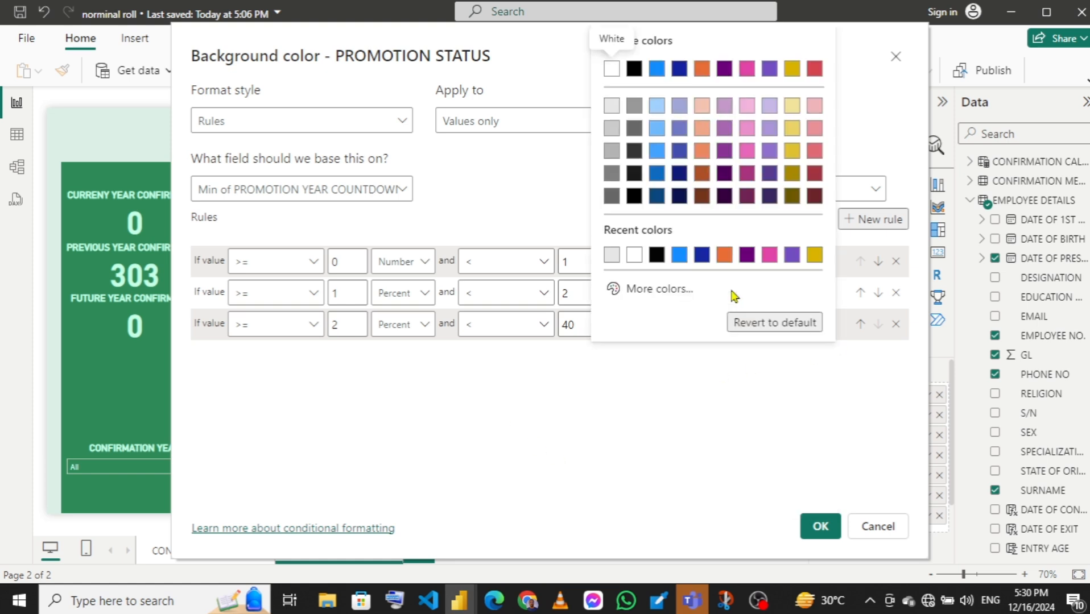
pyautogui.click(666, 288)
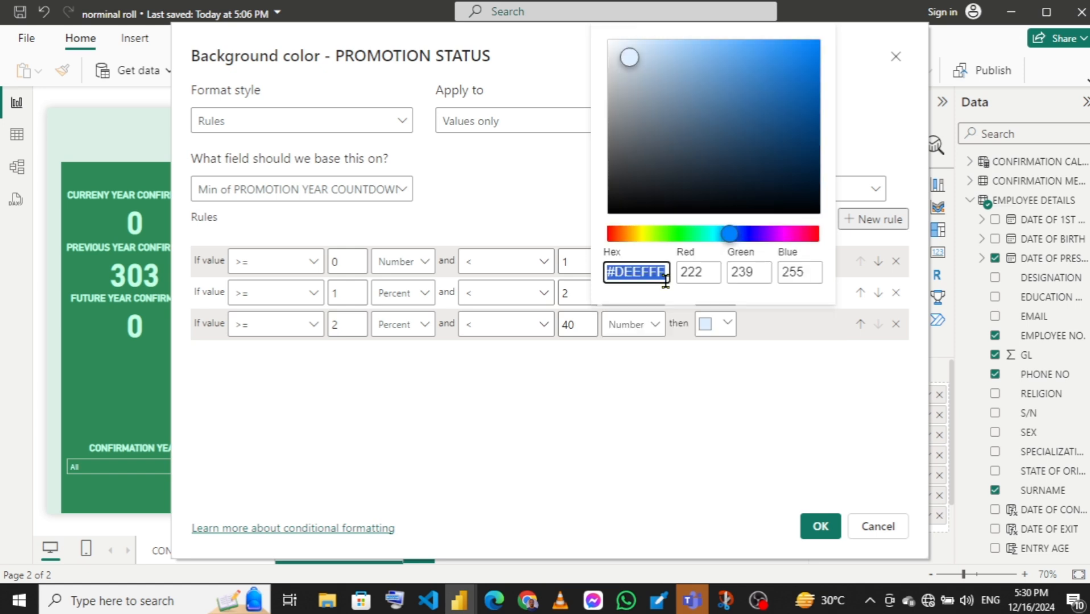
pyautogui.write('E')
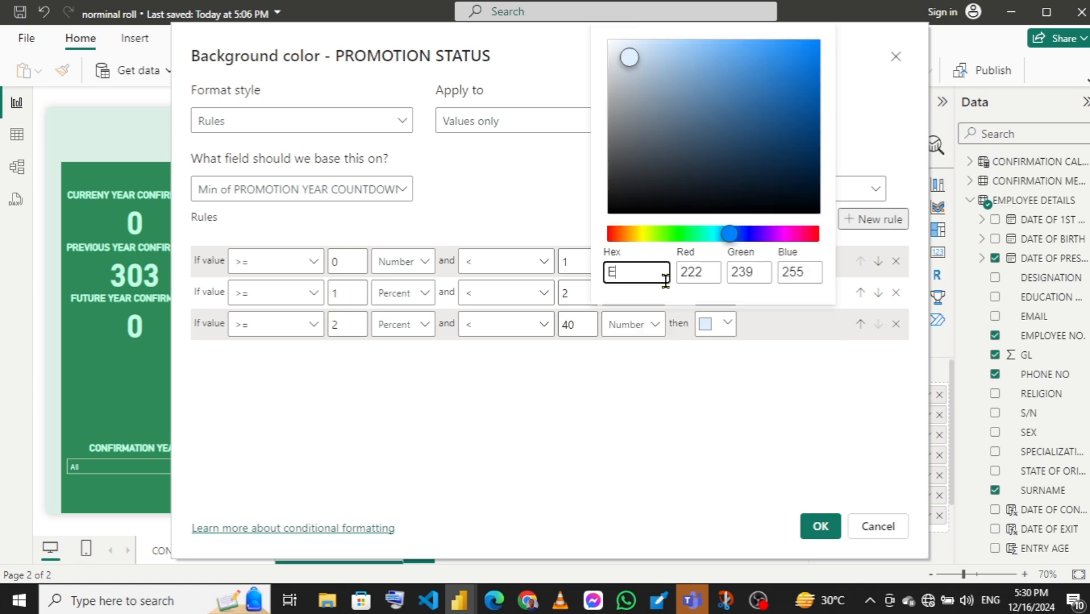
pyautogui.write('4FAD5')
pyautogui.click(694, 404)
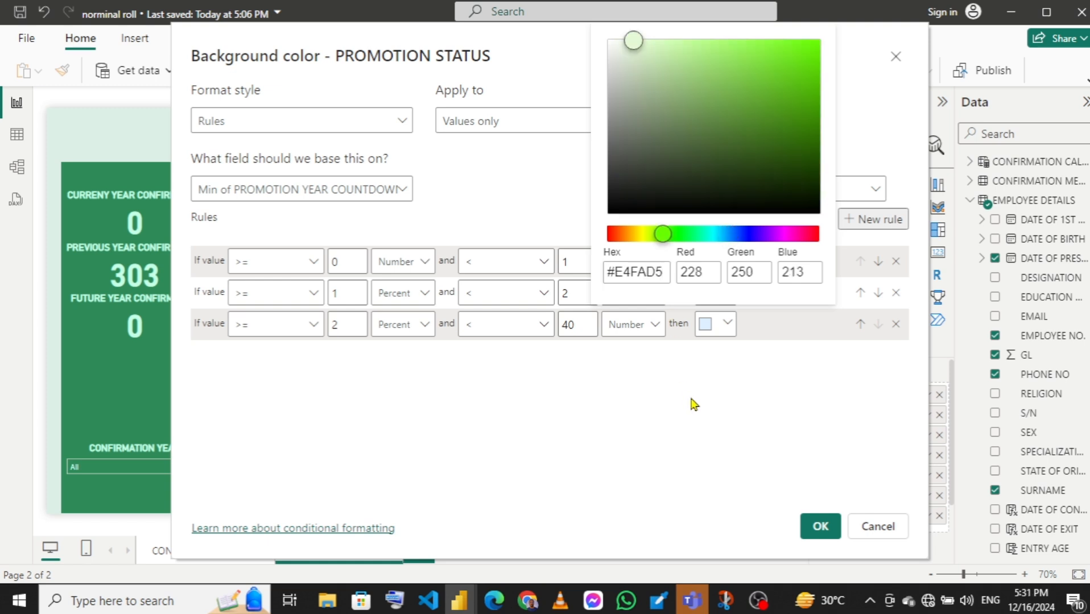
# - Set the third rule's background to the custom colour #DAF9FB
pyautogui.click(729, 325)
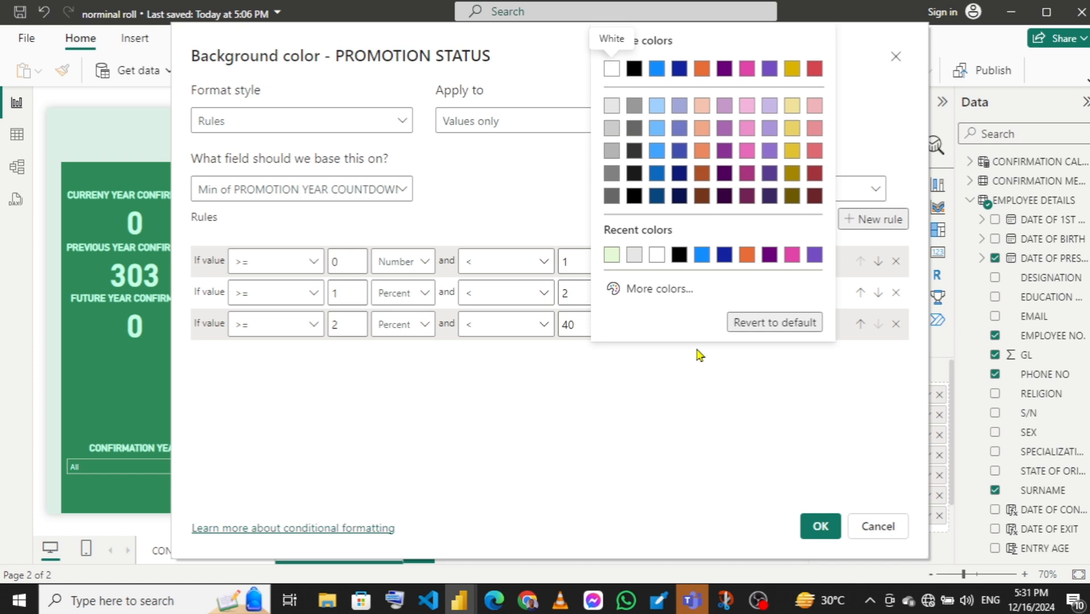
pyautogui.click(640, 295)
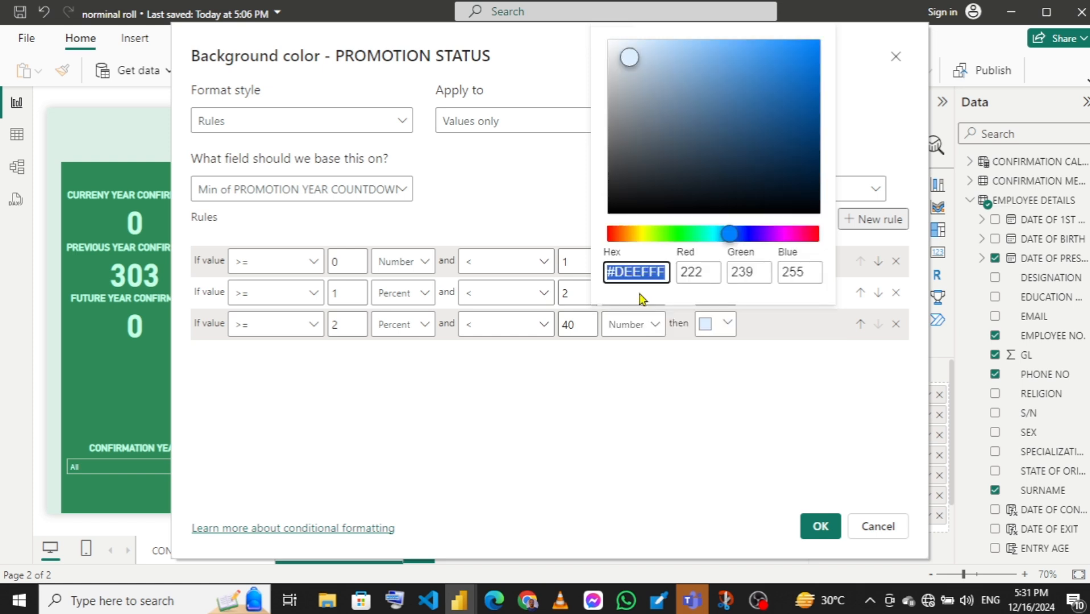
pyautogui.write('DAF')
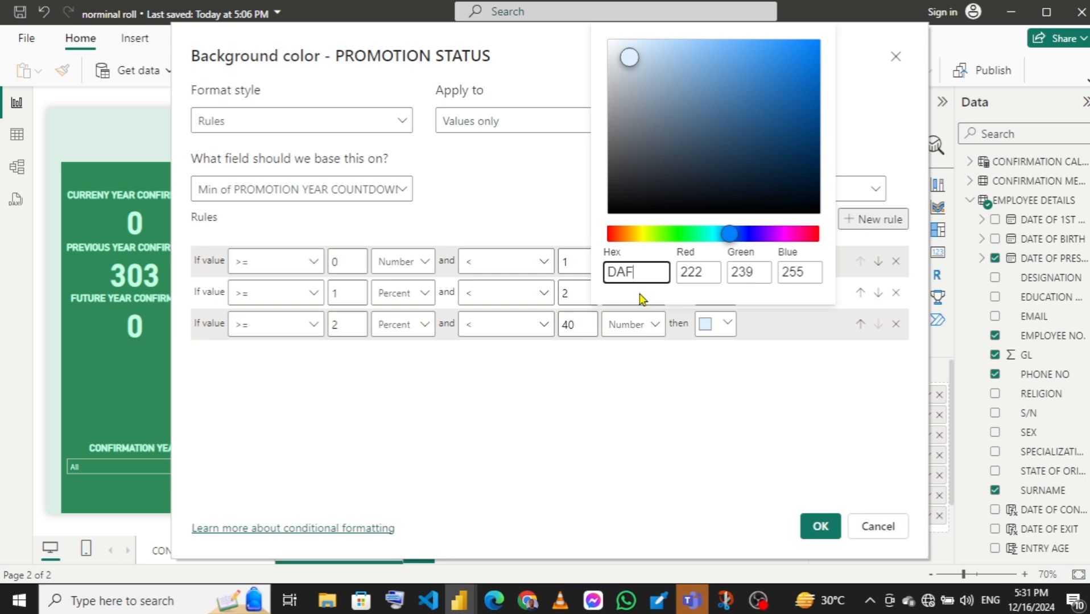
pyautogui.write('9FB')
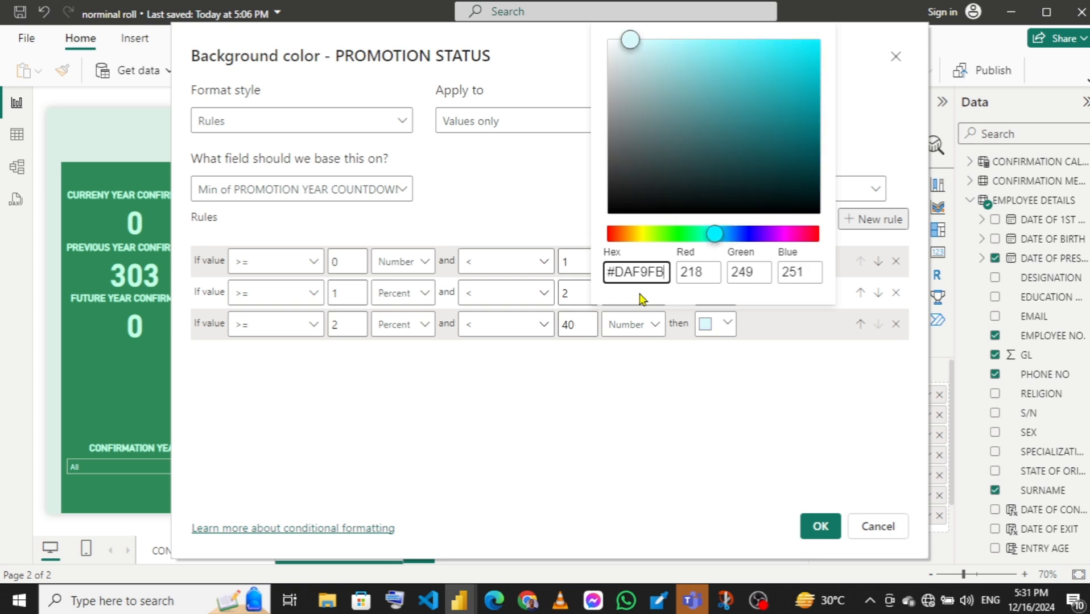
pyautogui.click(702, 430)
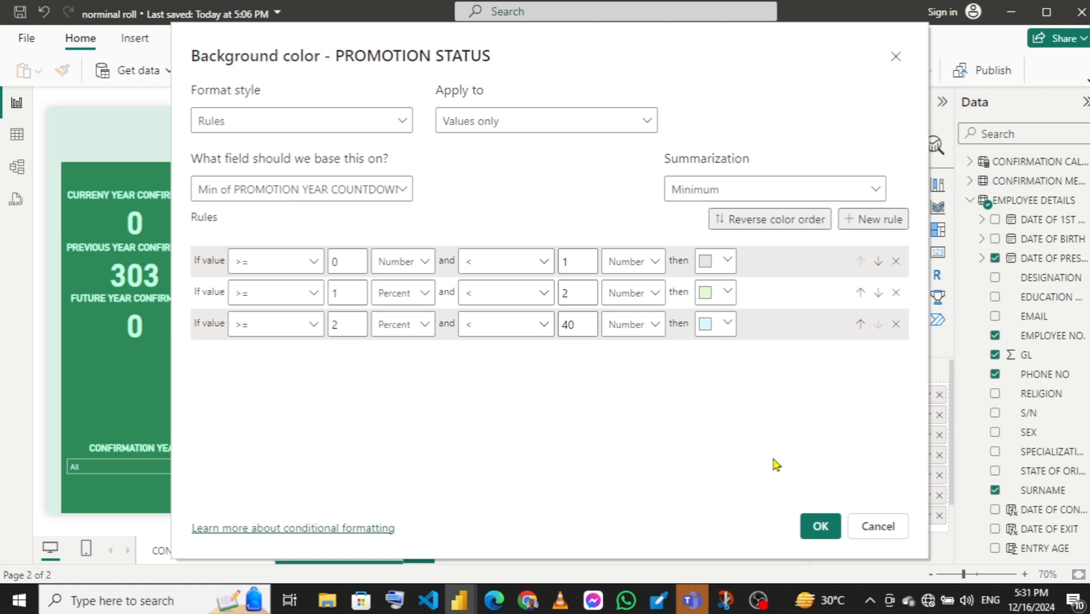
# - Change the lower-bound type of the second and third rules to Number
pyautogui.click(432, 303)
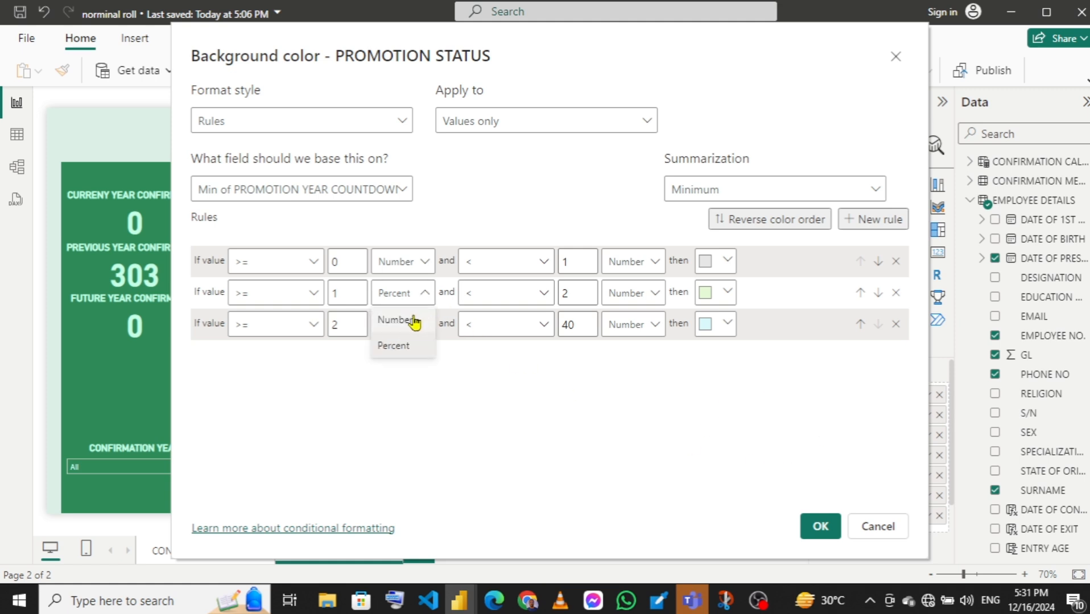
pyautogui.click(413, 320)
pyautogui.click(411, 331)
pyautogui.click(406, 348)
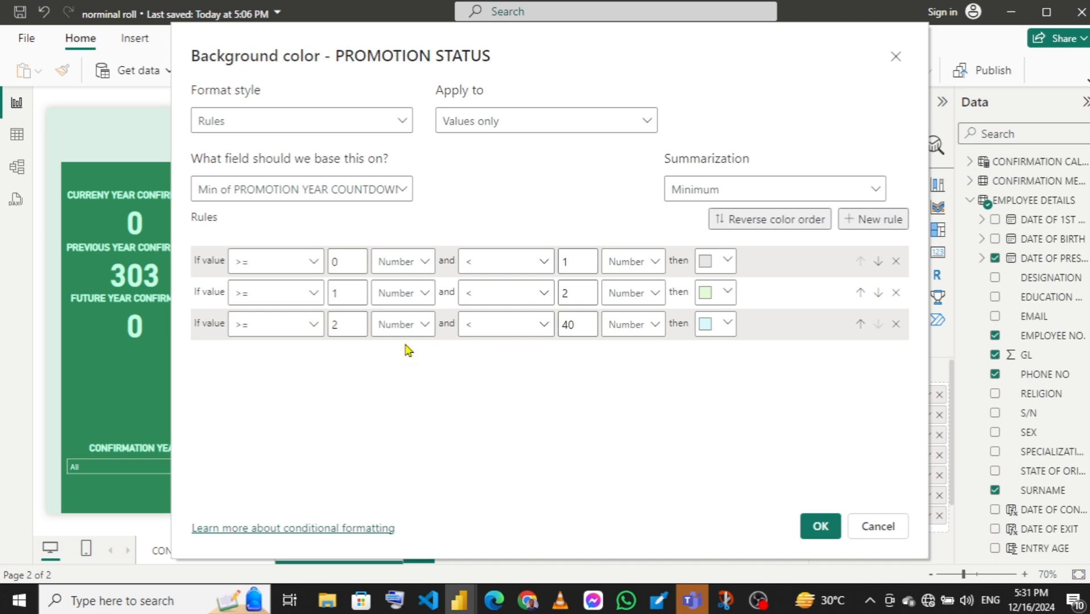
# - Apply the three background colour rules to the PROMOTION STATUS column
pyautogui.click(819, 528)
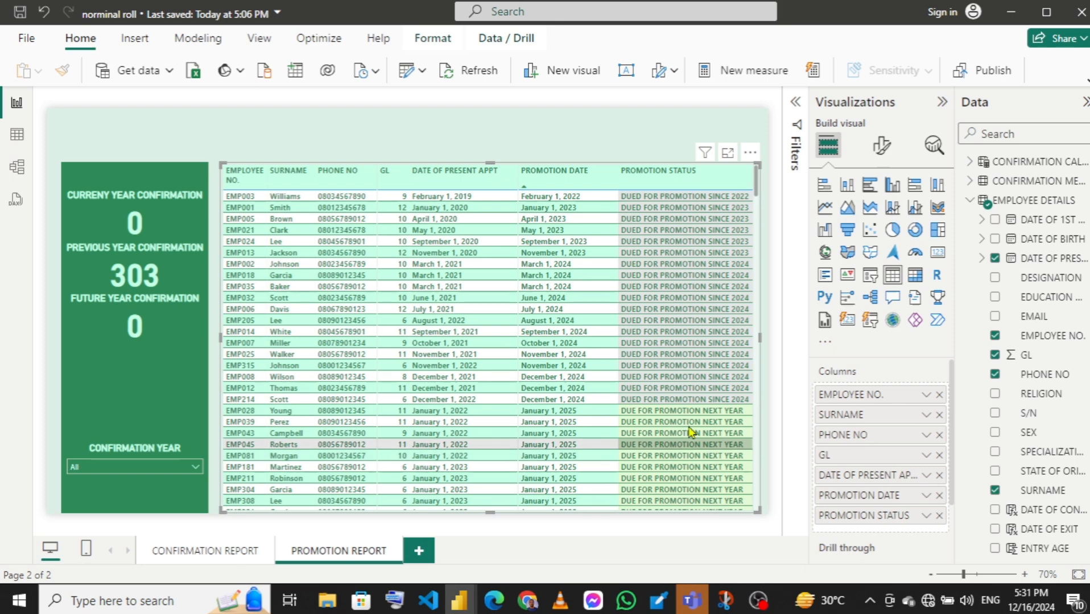
# - Replace the current-year card's confirmation measure with PROMOTION CURRENT from the promotion measures table
pyautogui.click(132, 224)
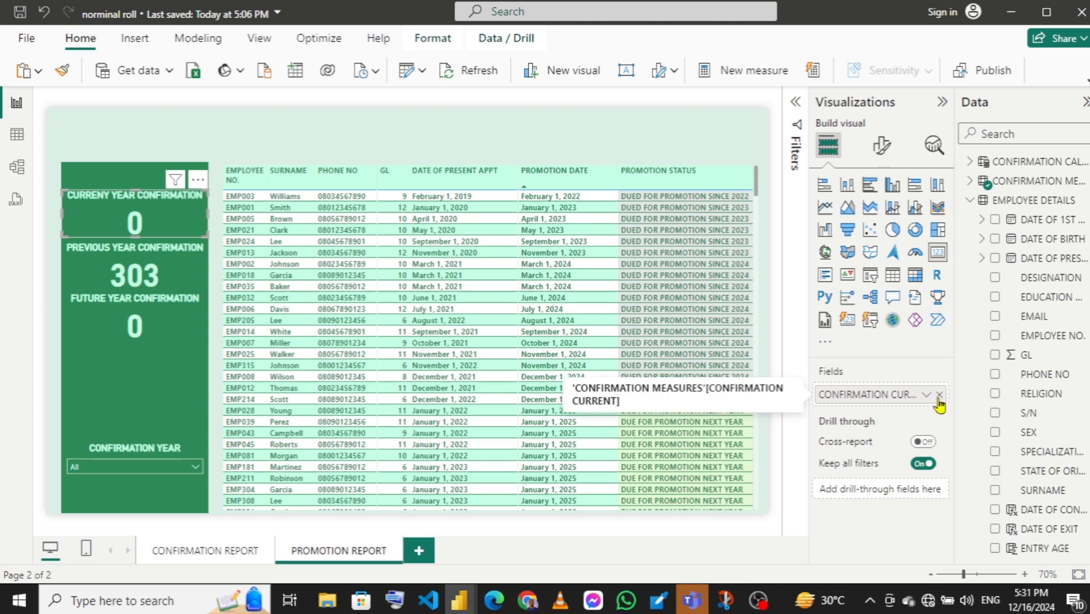
pyautogui.click(939, 396)
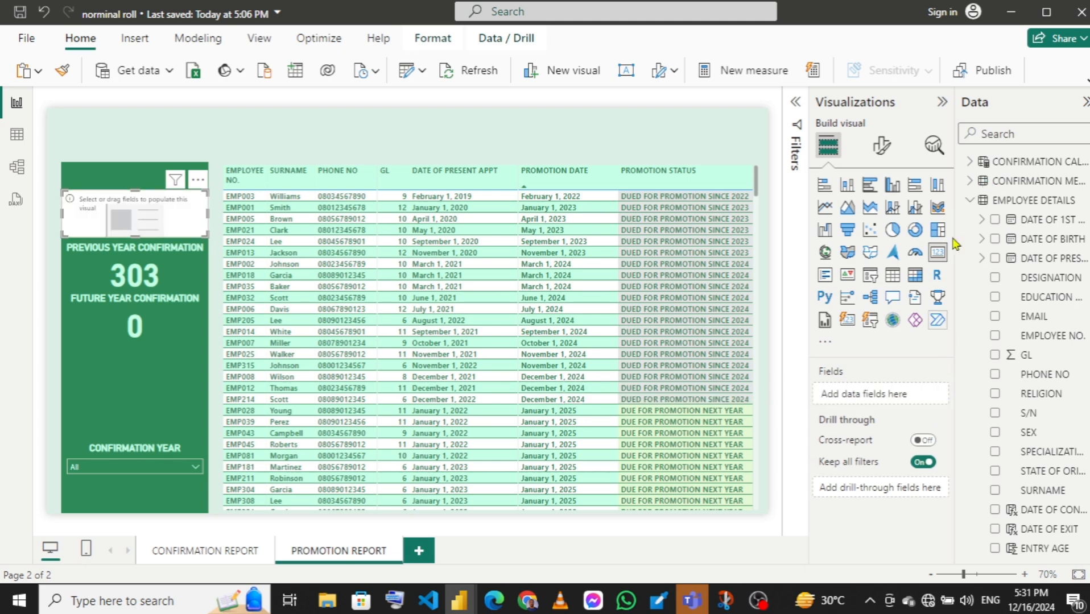
pyautogui.click(967, 201)
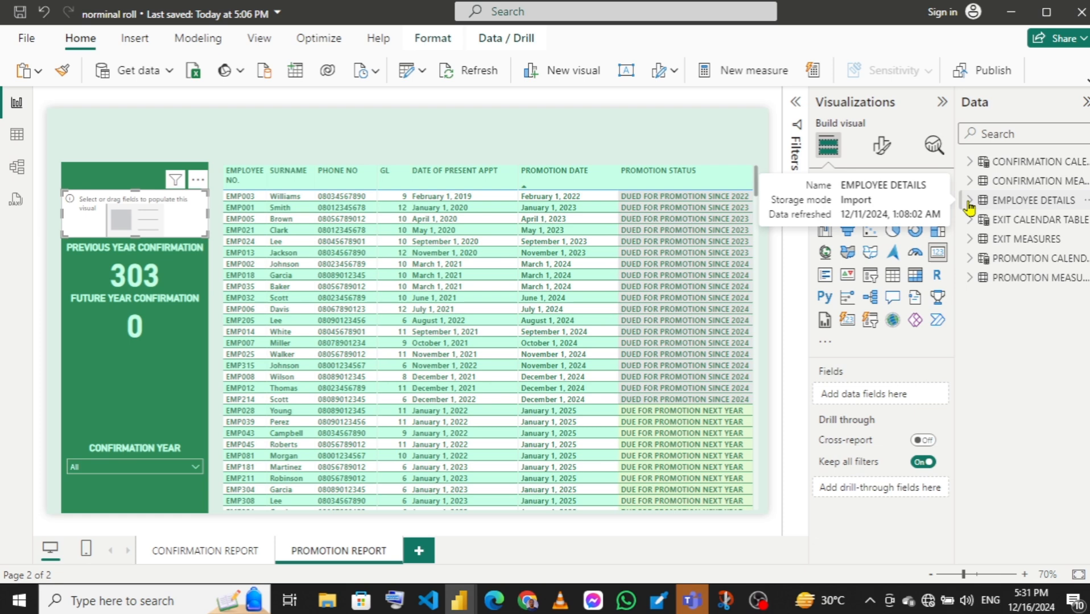
pyautogui.click(969, 278)
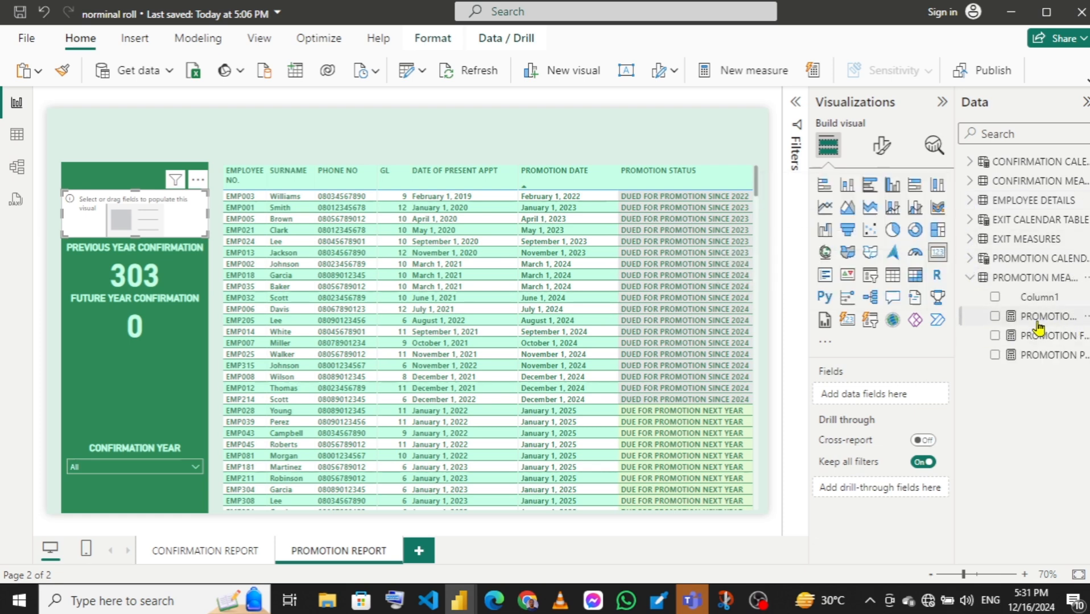
pyautogui.click(995, 317)
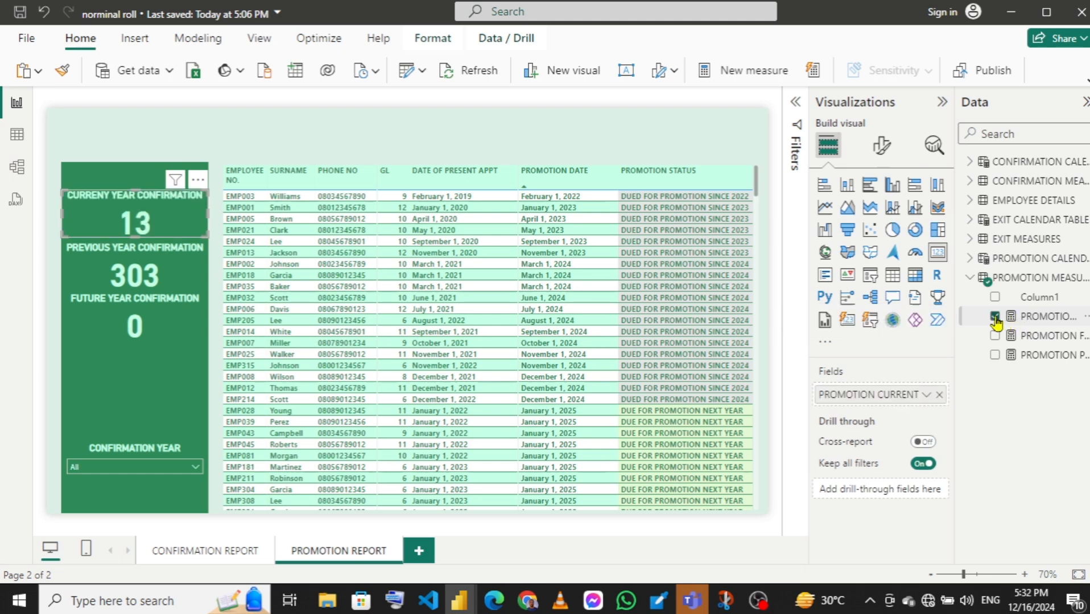
# - Replace the previous-year card's confirmation measure with the previous promotion measure
pyautogui.click(148, 269)
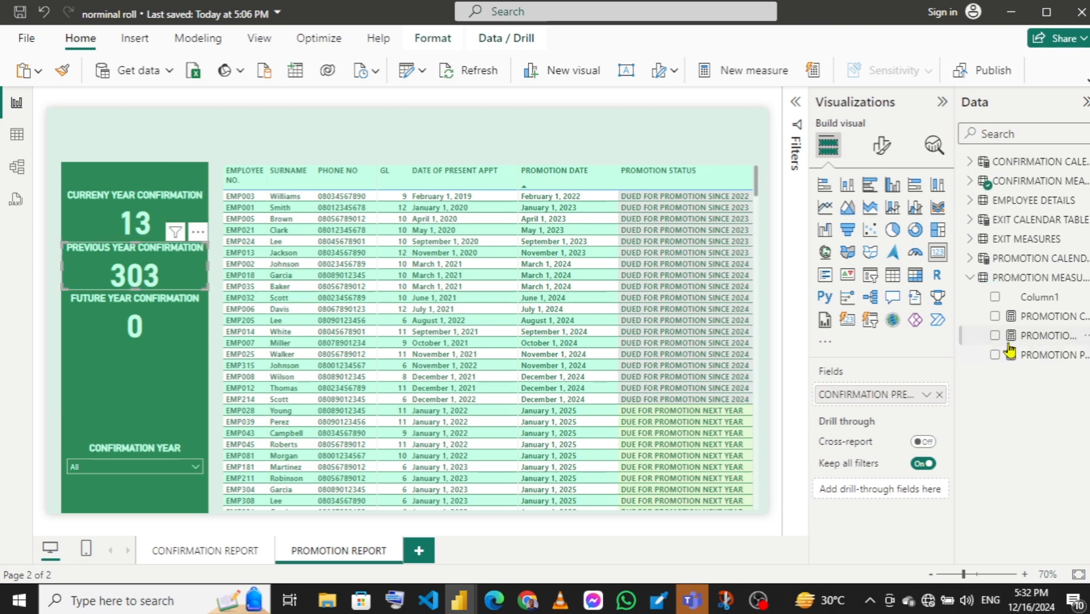
pyautogui.click(940, 395)
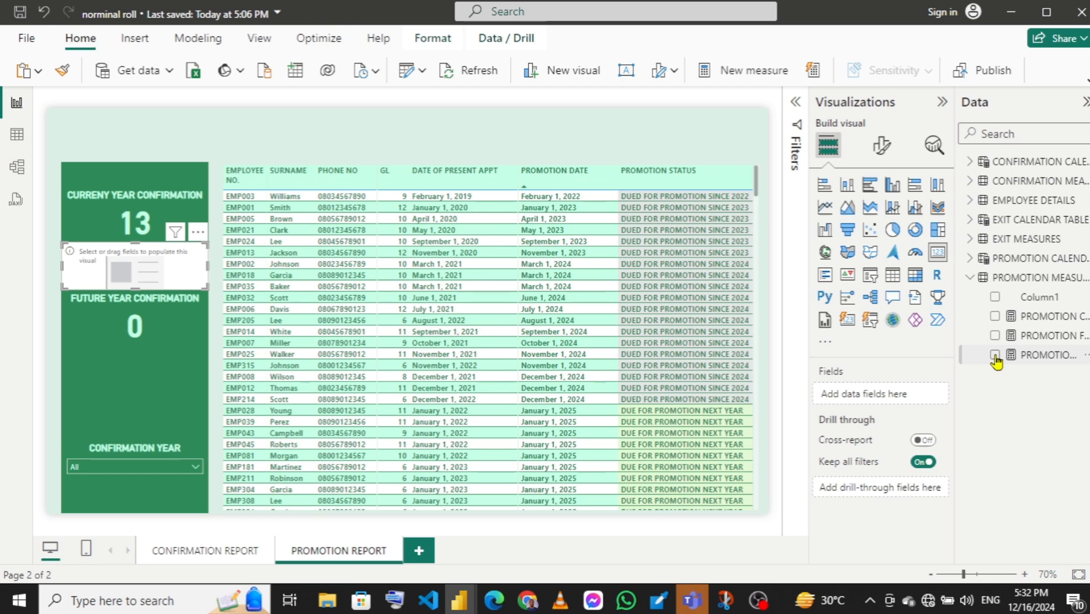
pyautogui.click(995, 355)
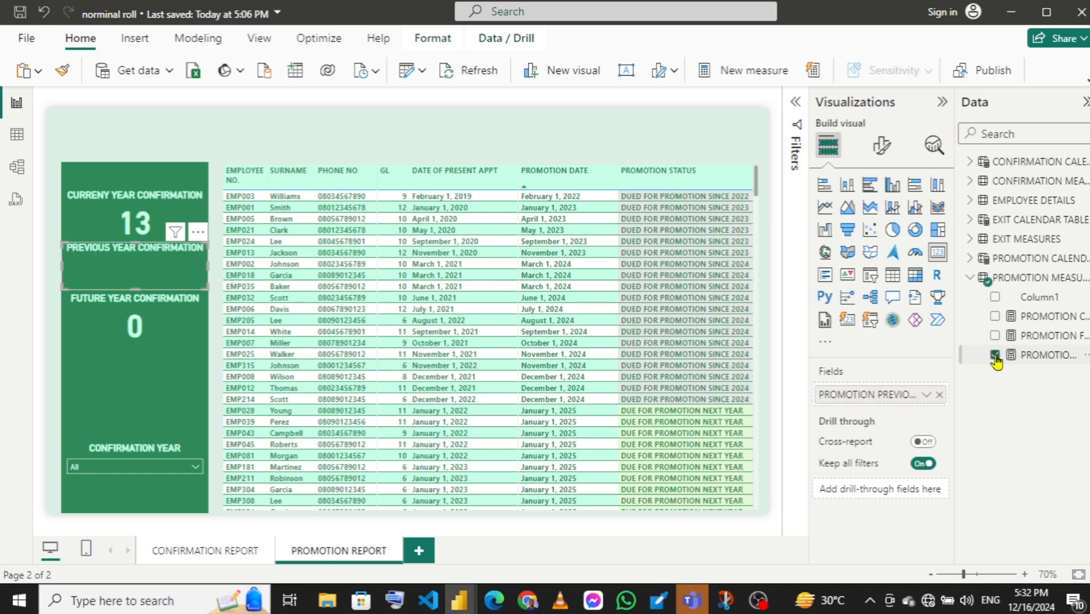
# - Replace the future-year card's confirmation measure with PROMOTION FUTURE
pyautogui.click(129, 318)
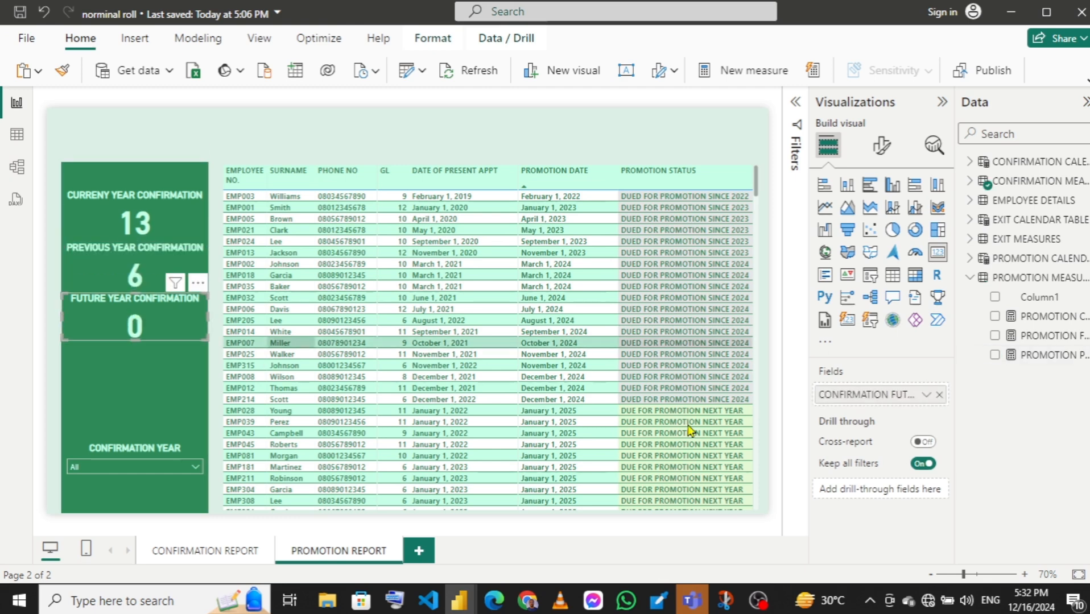
pyautogui.click(940, 395)
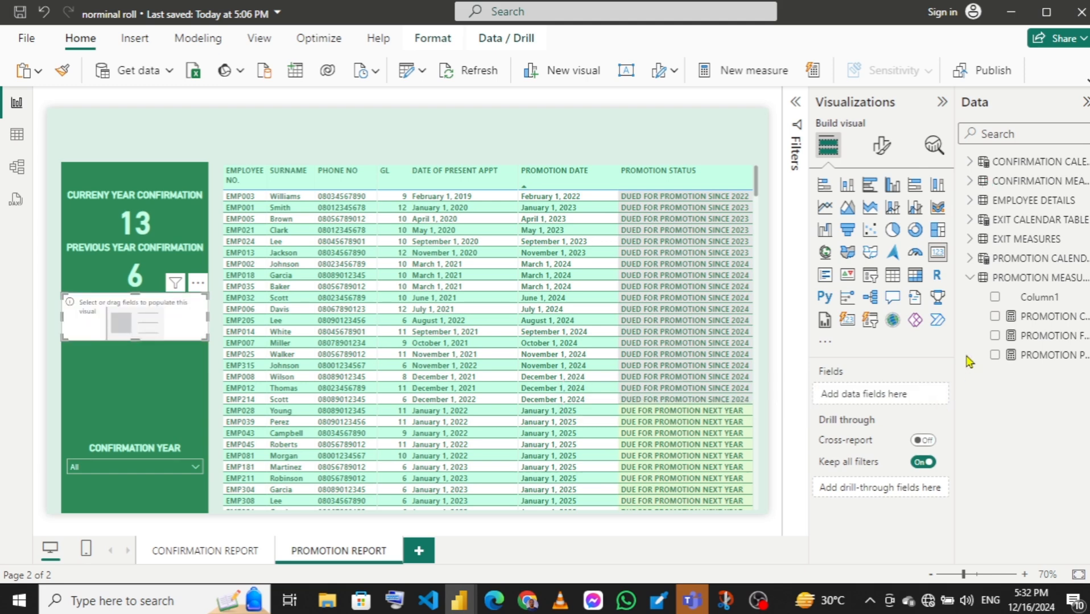
pyautogui.click(994, 335)
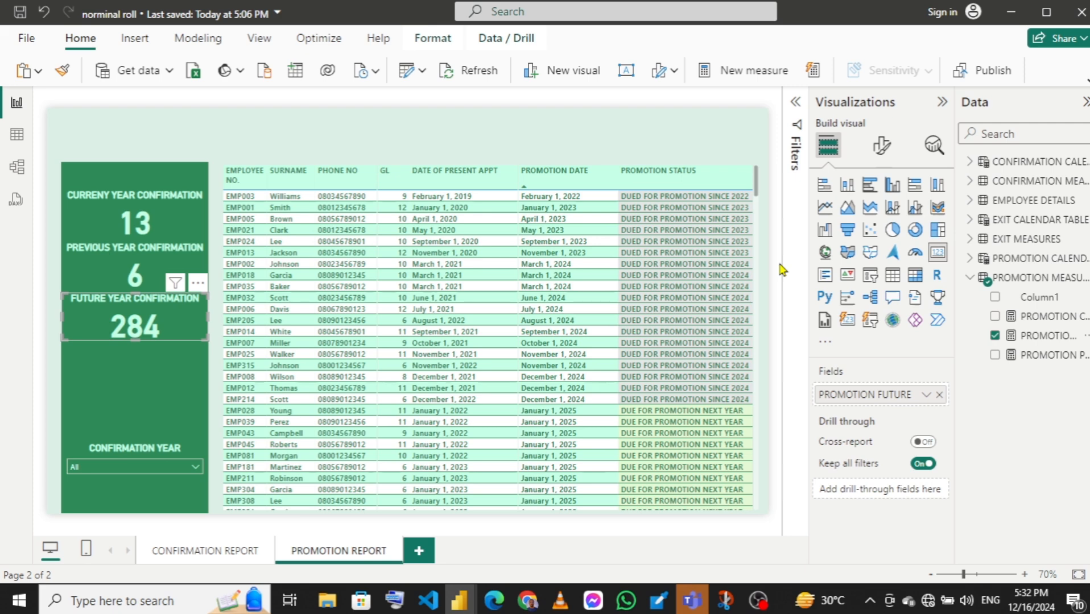
# - Change the title of the current-year card to "CURRENY YEAR PROMOTION"
pyautogui.click(179, 211)
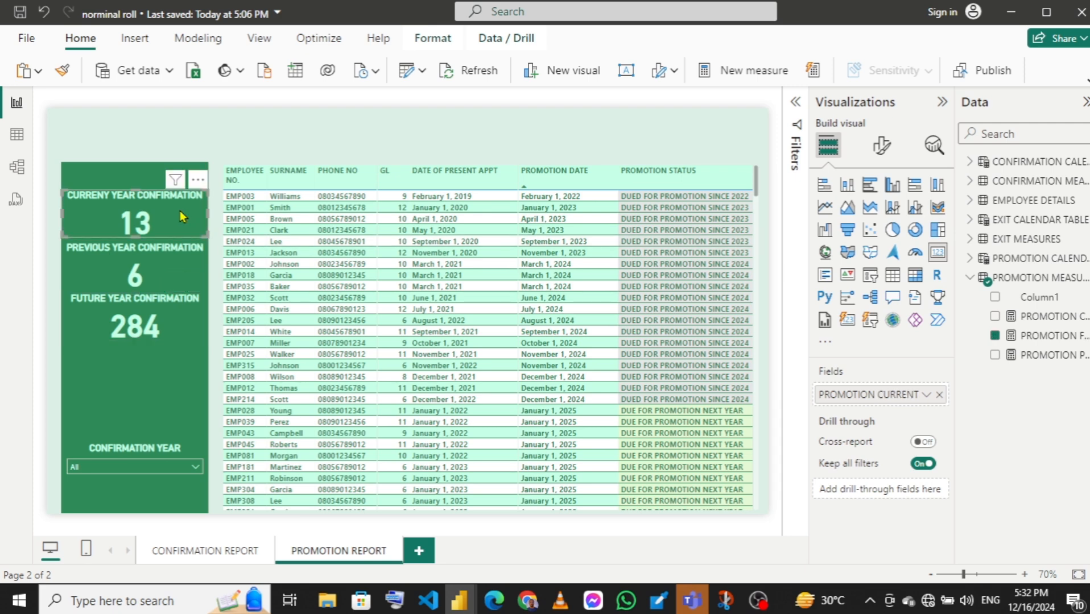
pyautogui.click(881, 149)
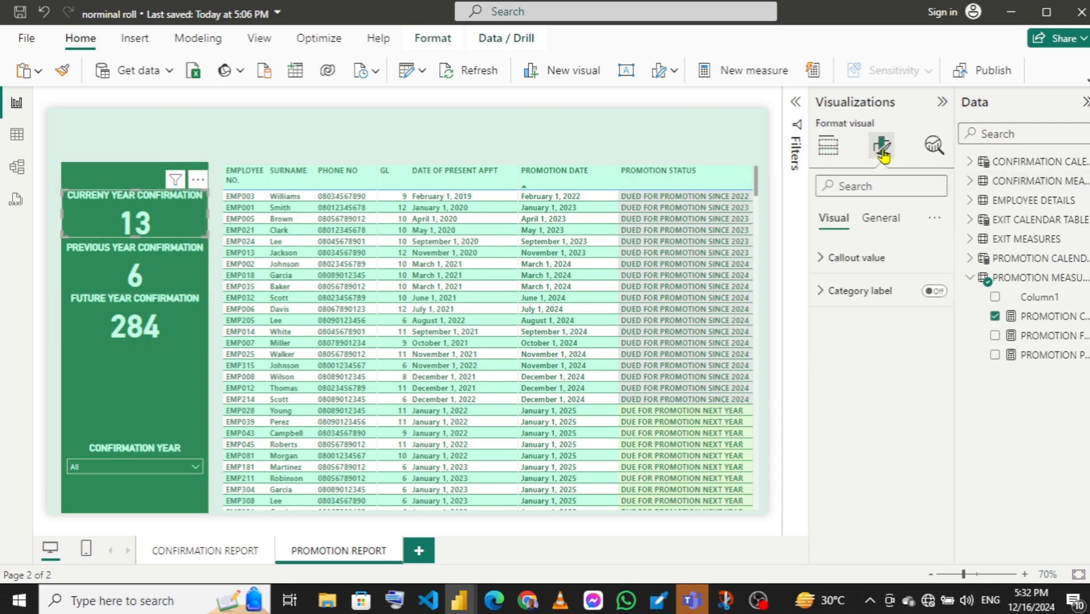
pyautogui.click(880, 225)
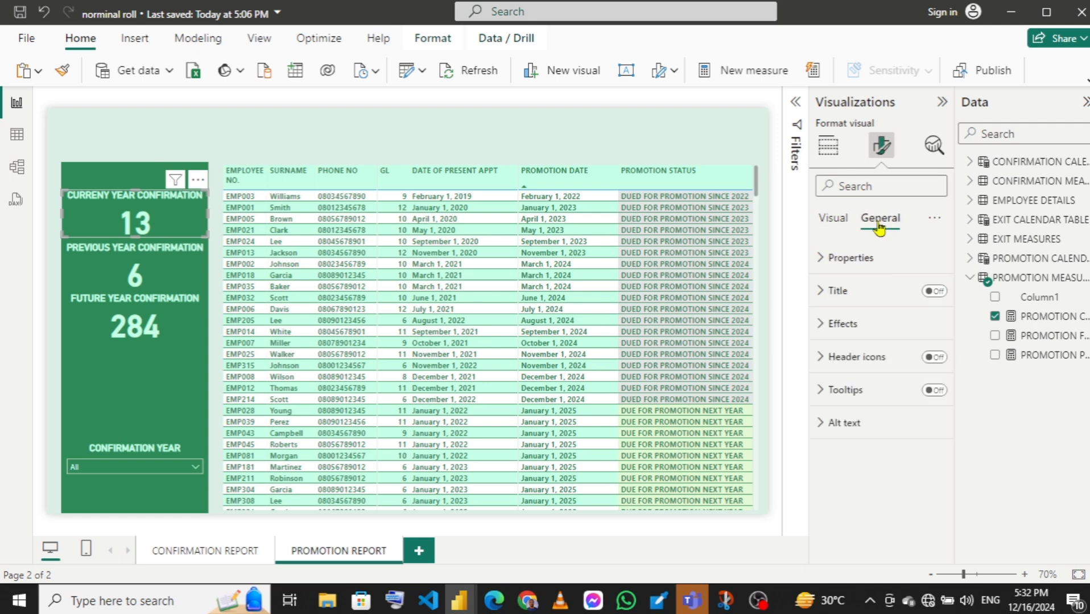
pyautogui.click(821, 304)
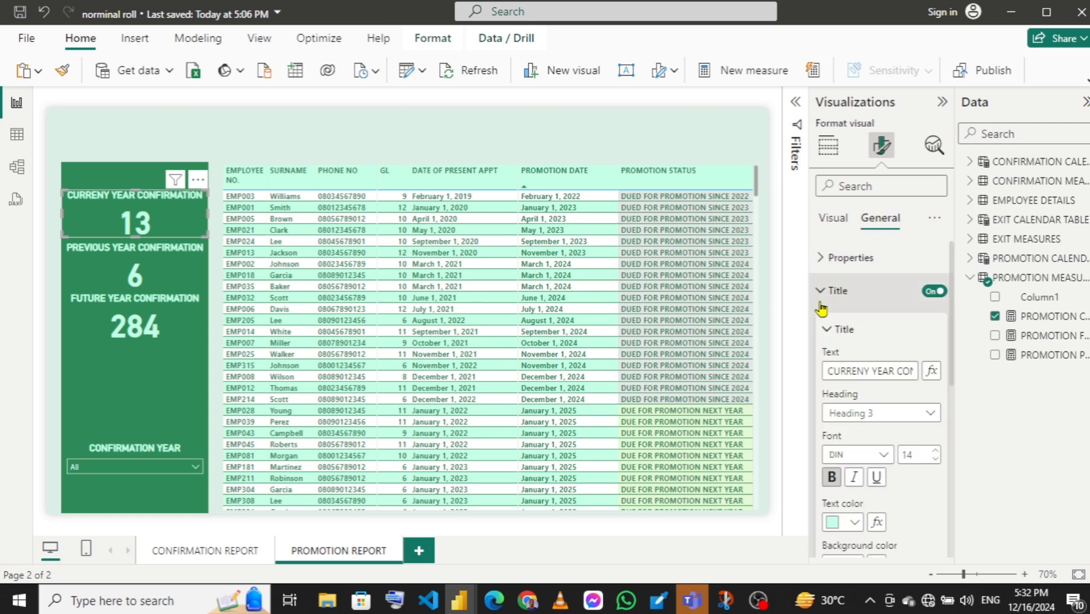
pyautogui.click(896, 371)
pyautogui.moveTo(897, 371); pyautogui.dragTo(970, 384)
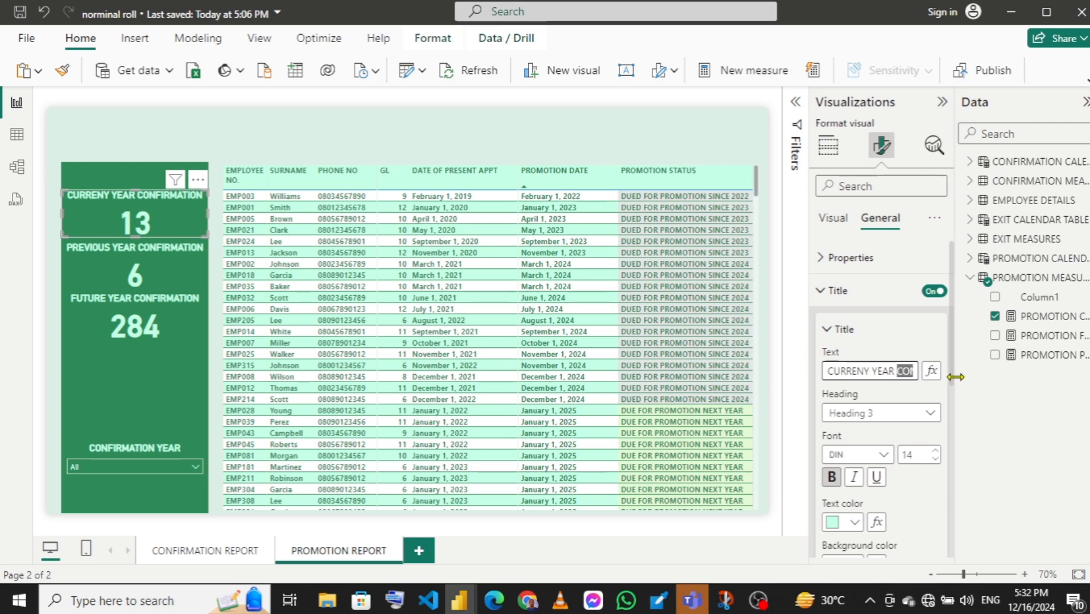
pyautogui.write('PRO')
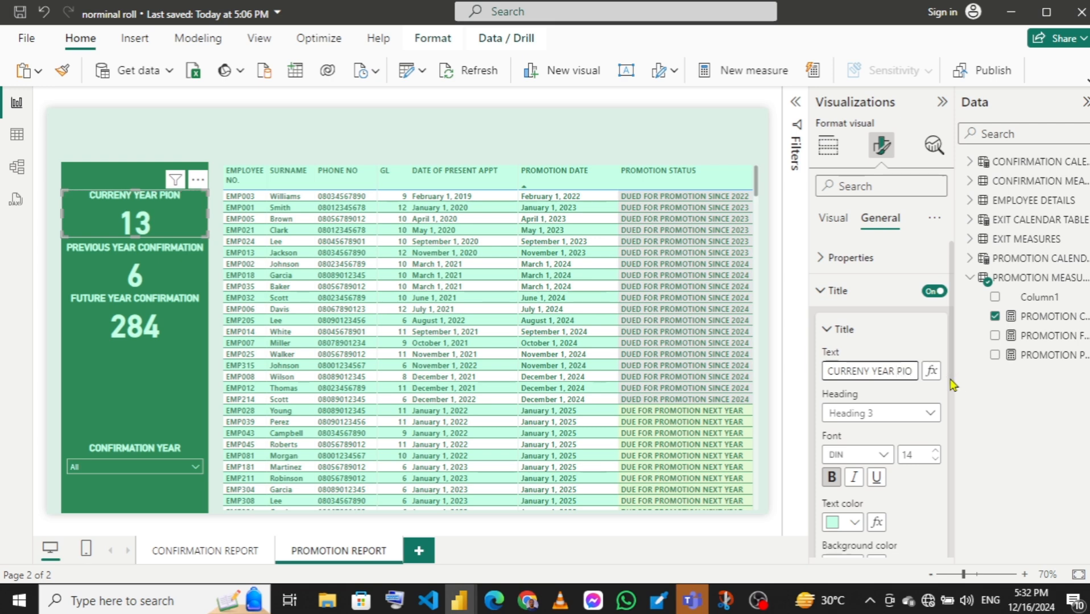
pyautogui.press('Right')
pyautogui.press('Right')
pyautogui.press('BackSpace')
pyautogui.write('RO')
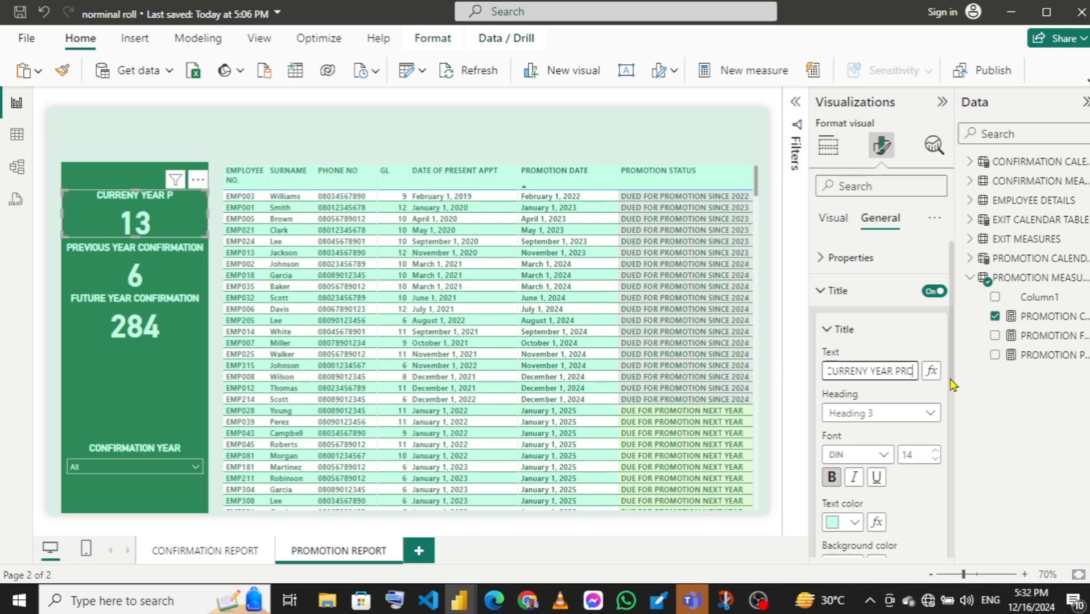
pyautogui.write('MOTION')
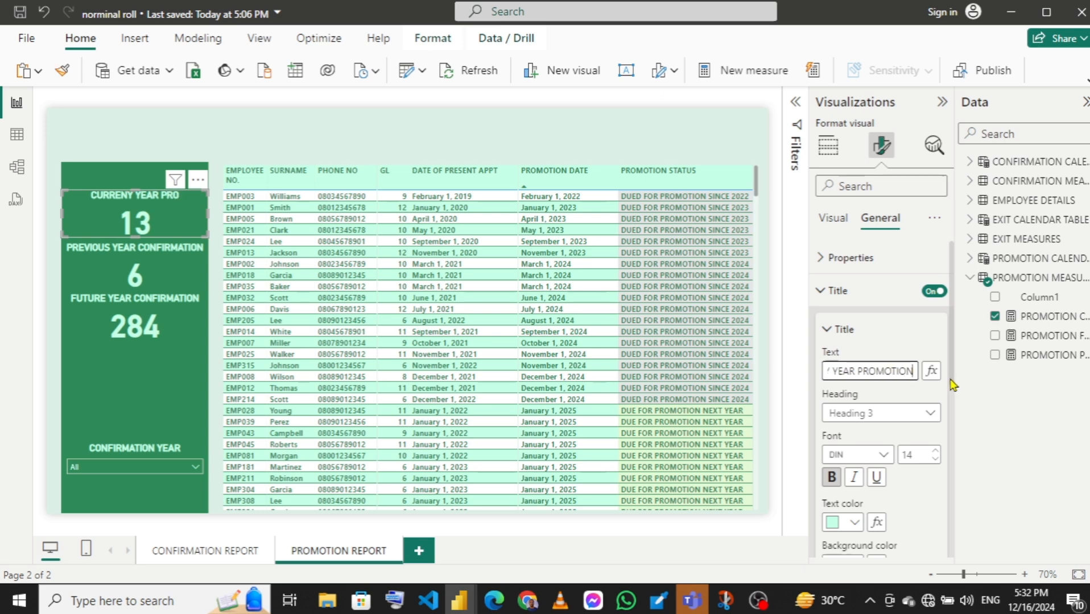
# - Change the title of the previous-year card to "PREVIOUS YEAR PROMOTION"
pyautogui.click(156, 264)
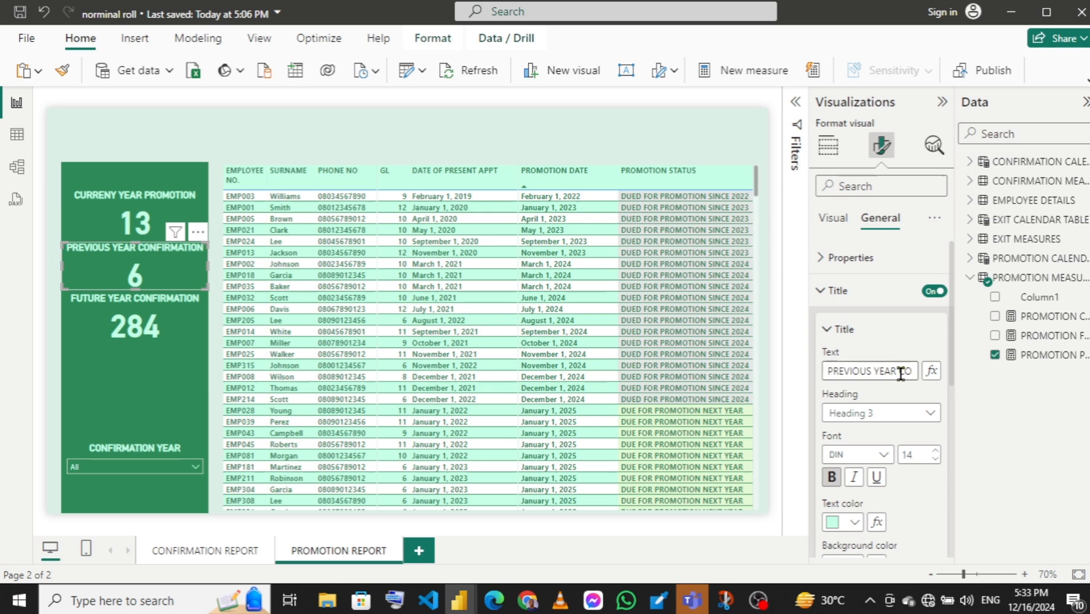
pyautogui.moveTo(902, 372); pyautogui.dragTo(962, 383)
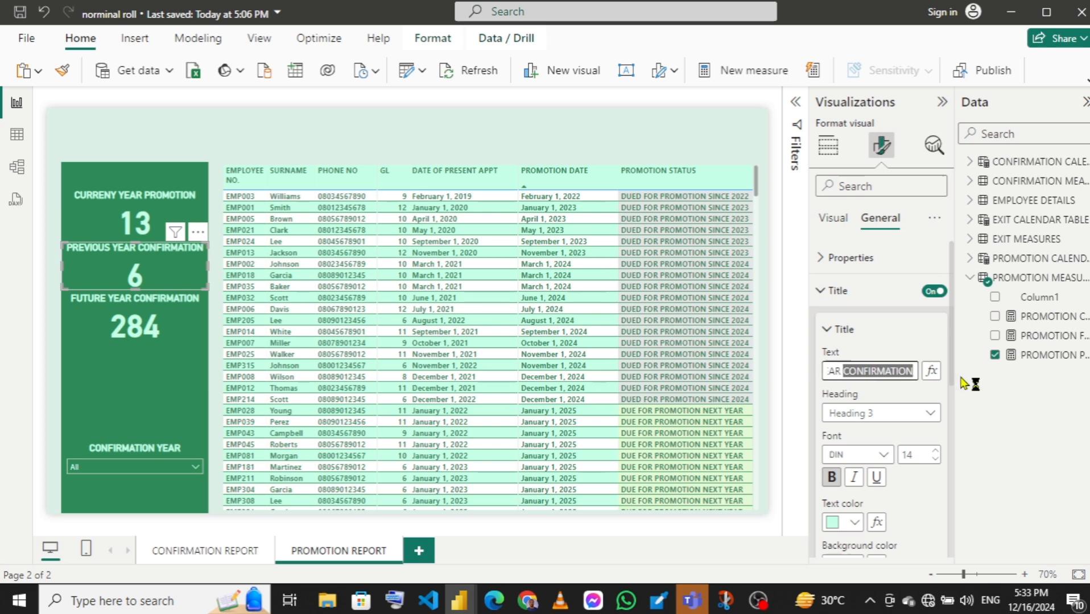
pyautogui.write('PROMOTION')
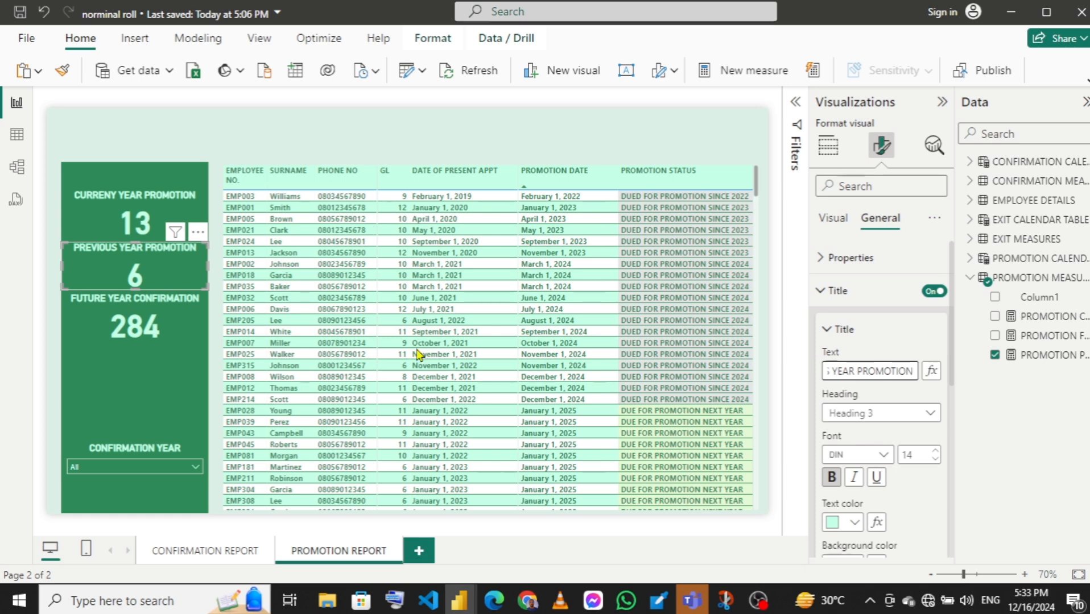
# - Change the title of the future-year card to "FUTURE YEAR PROMOTION"
pyautogui.click(133, 332)
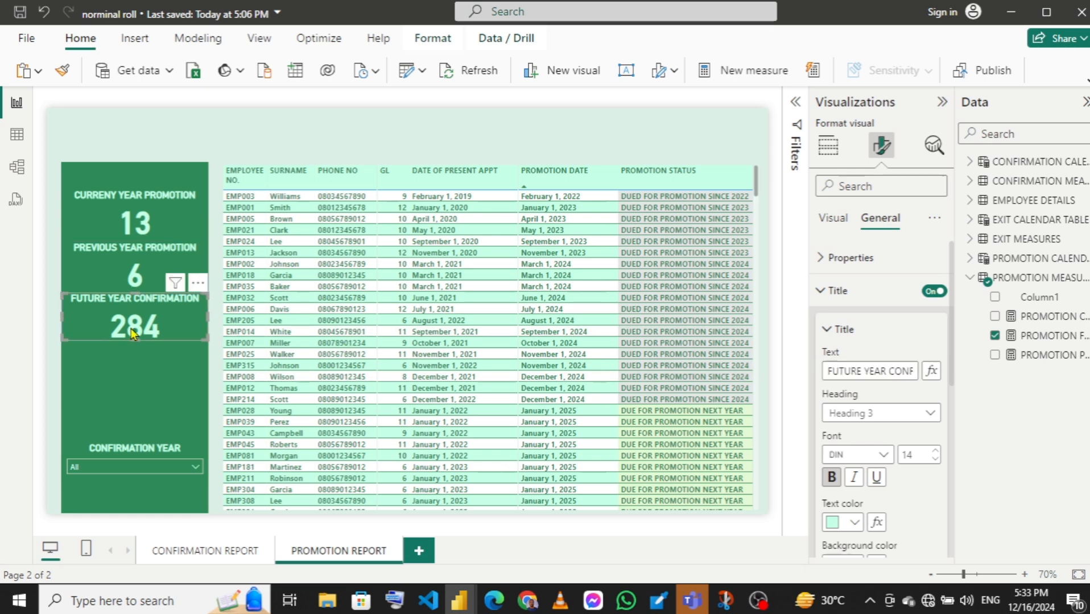
pyautogui.doubleClick(890, 368)
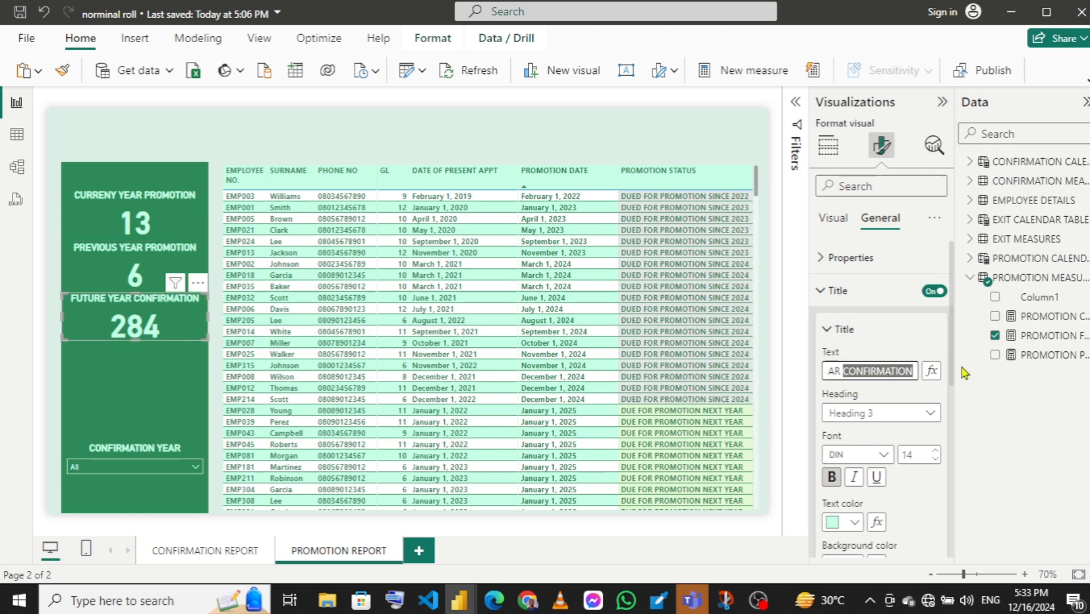
pyautogui.write('PROMOTION')
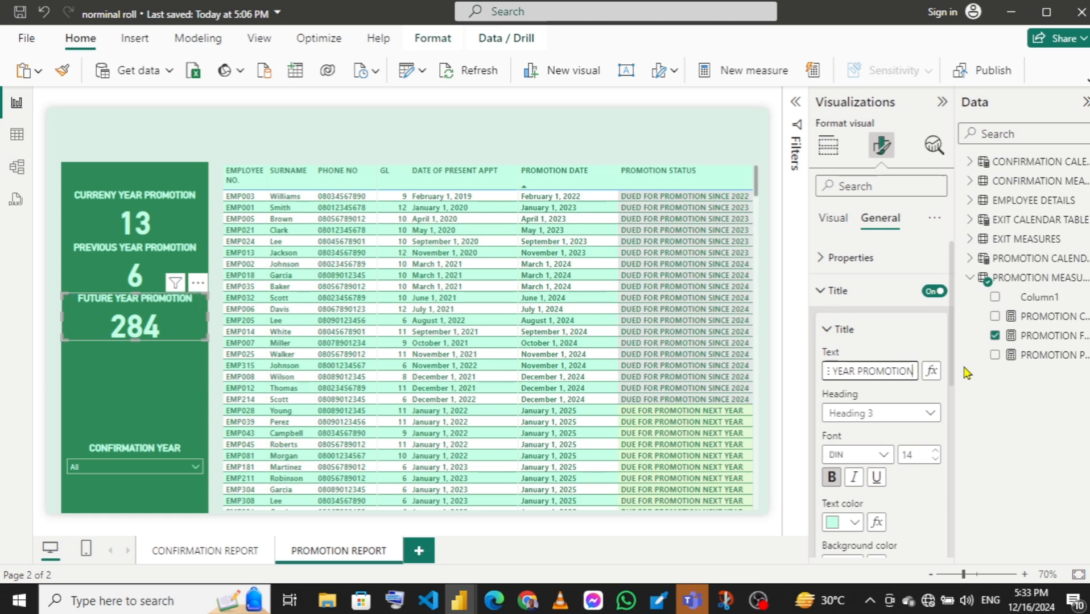
# - Change the title of the year slicer below the cards to "PROMOTION YEAR"
pyautogui.click(124, 450)
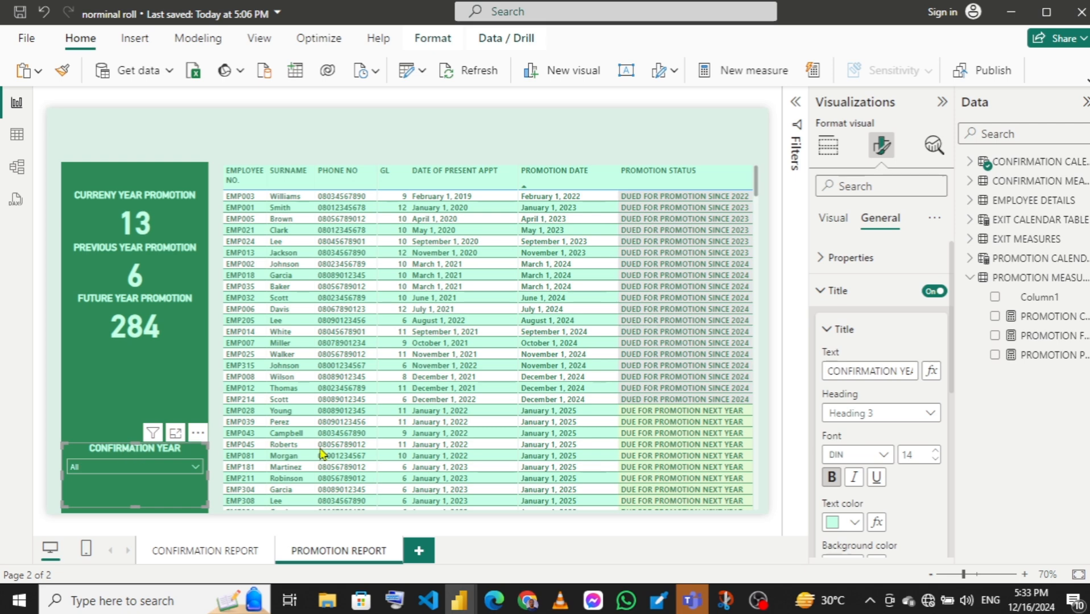
pyautogui.tripleClick(848, 373)
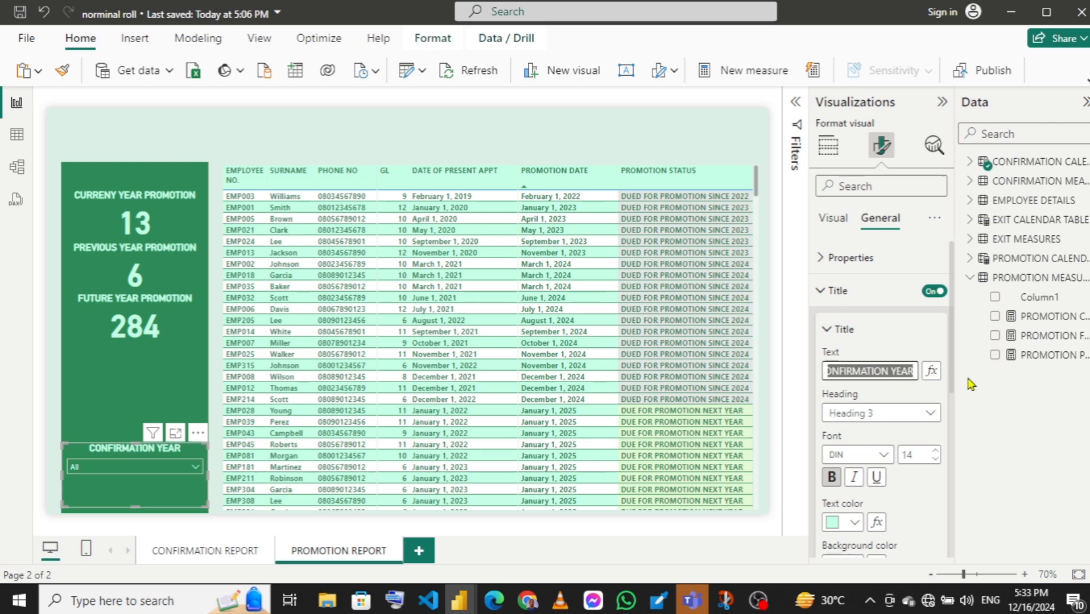
pyautogui.moveTo(889, 370); pyautogui.dragTo(791, 381)
pyautogui.write('PROMOTIO')
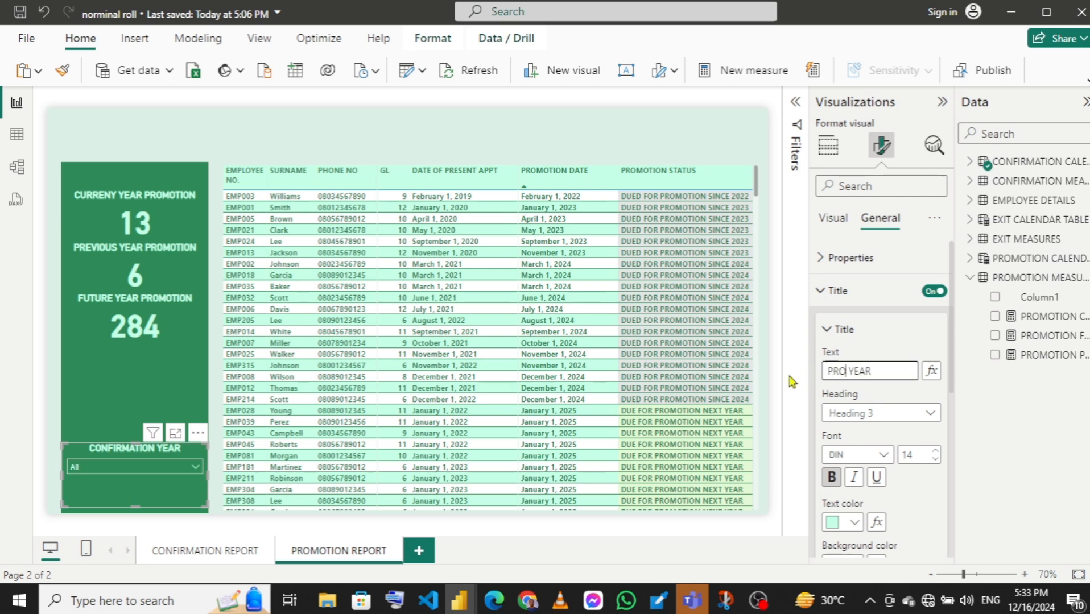
pyautogui.write('N')
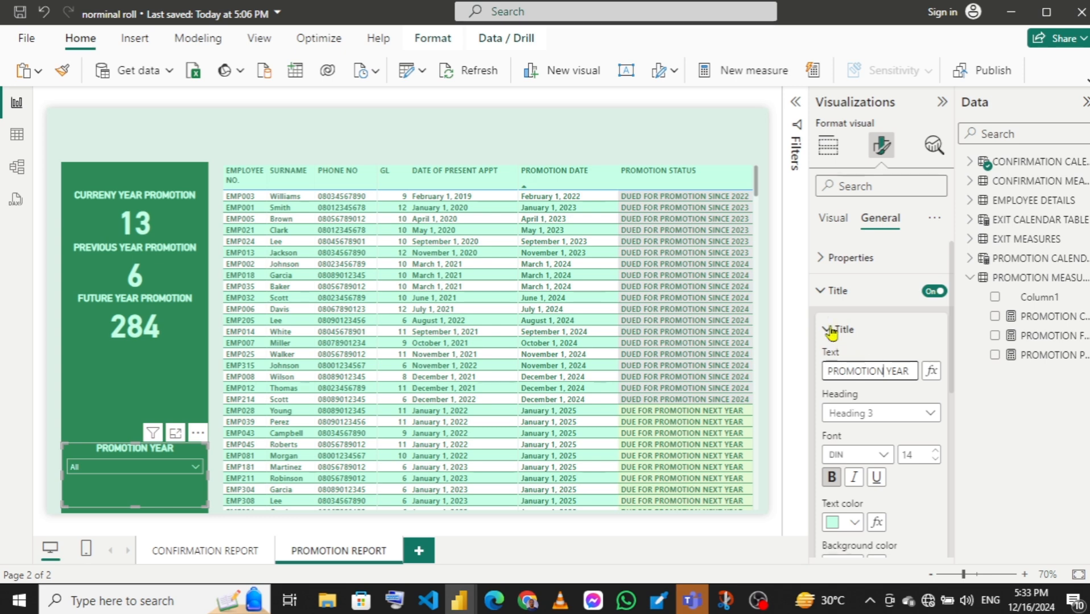
pyautogui.click(820, 291)
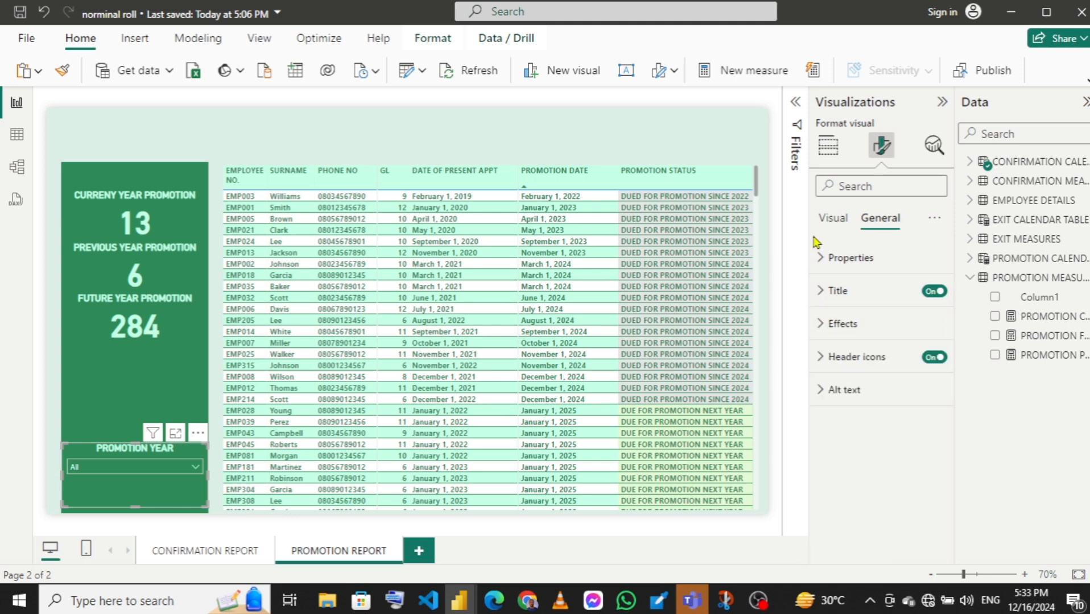
# - Replace the CONFIRMATION YEAR field in the year slicer with PROMOTION YEAR from the PROMOTION CALENDAR TABLE
pyautogui.click(828, 145)
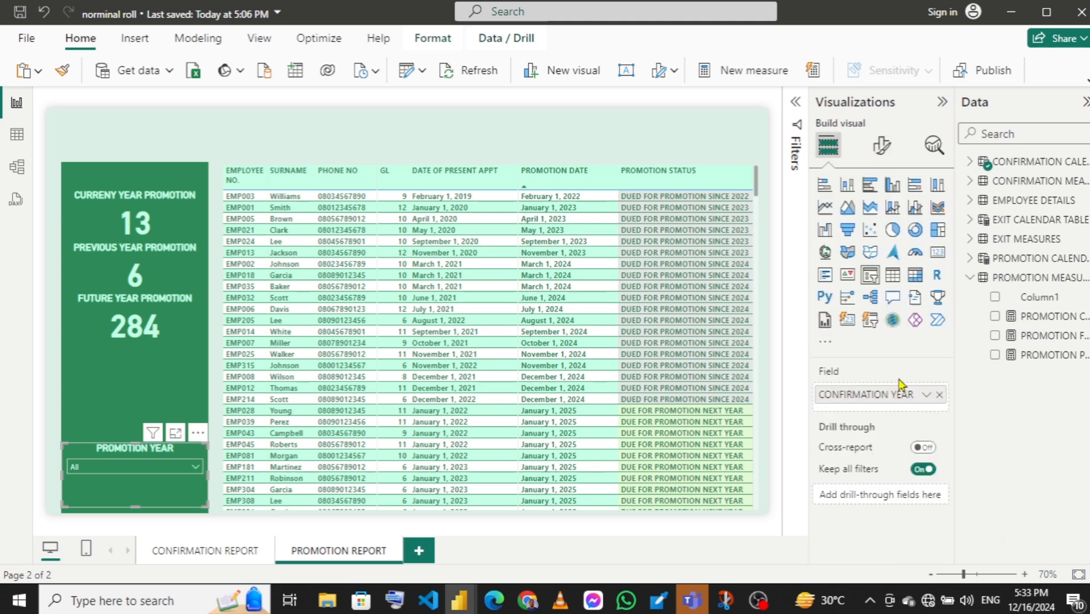
pyautogui.click(940, 396)
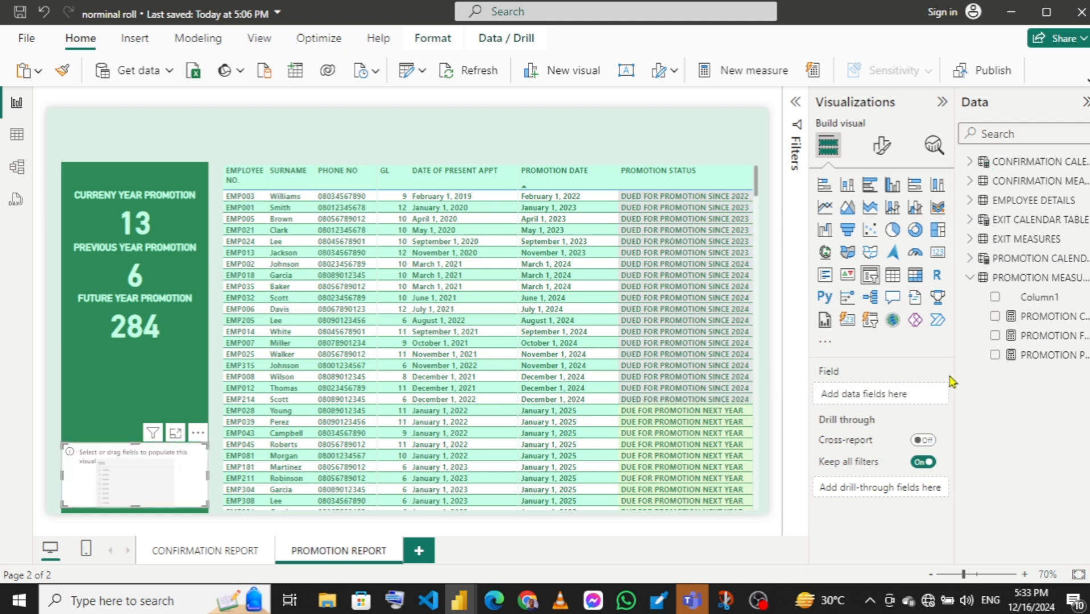
pyautogui.click(970, 277)
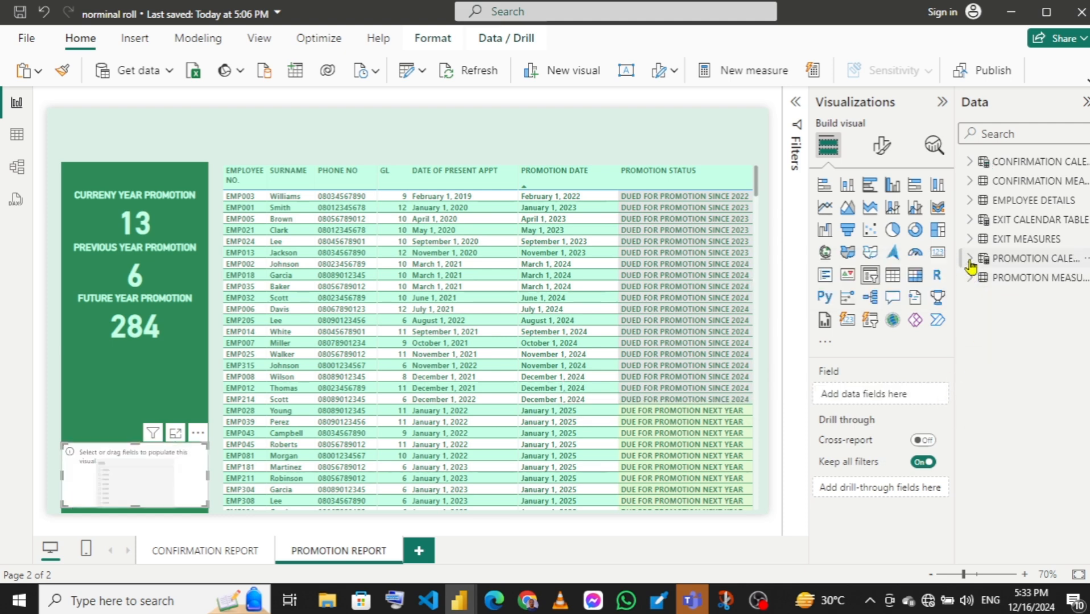
pyautogui.click(970, 259)
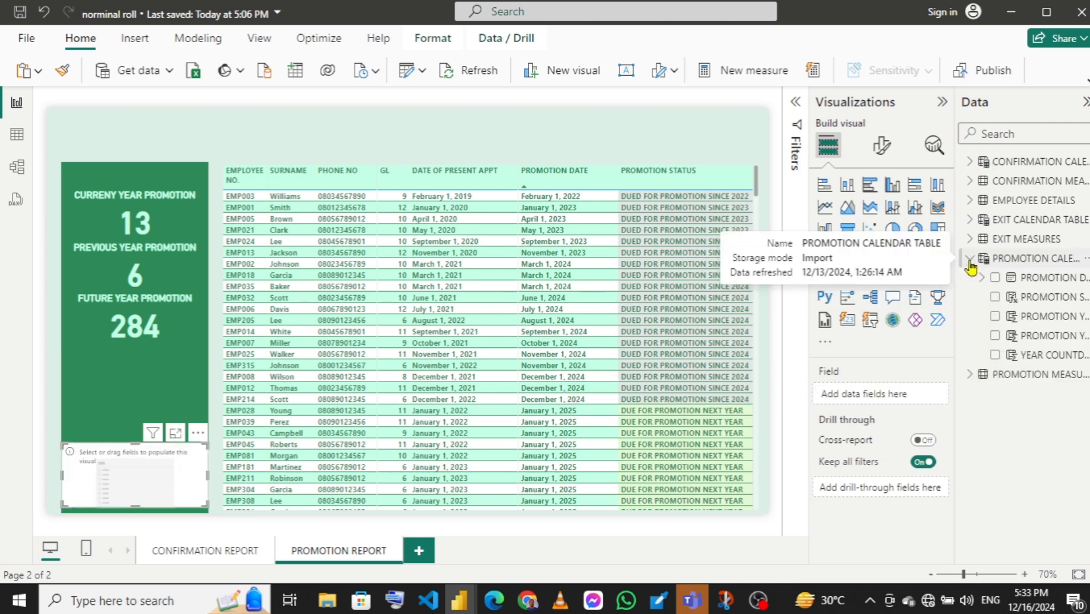
pyautogui.click(995, 317)
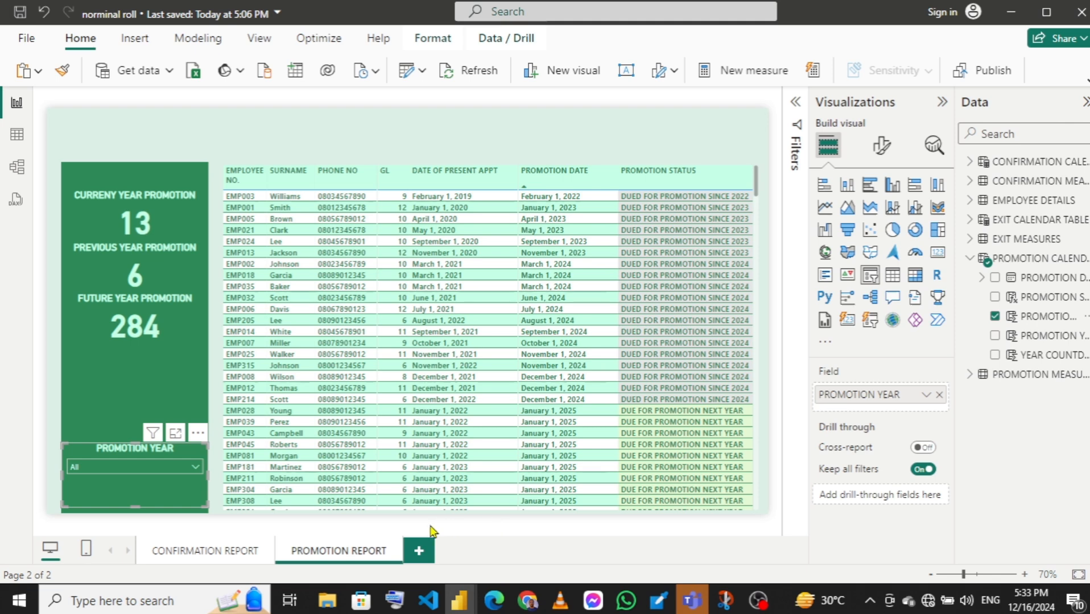
# - Save the report file and duplicate the PROMOTION REPORT page
pyautogui.click(20, 11)
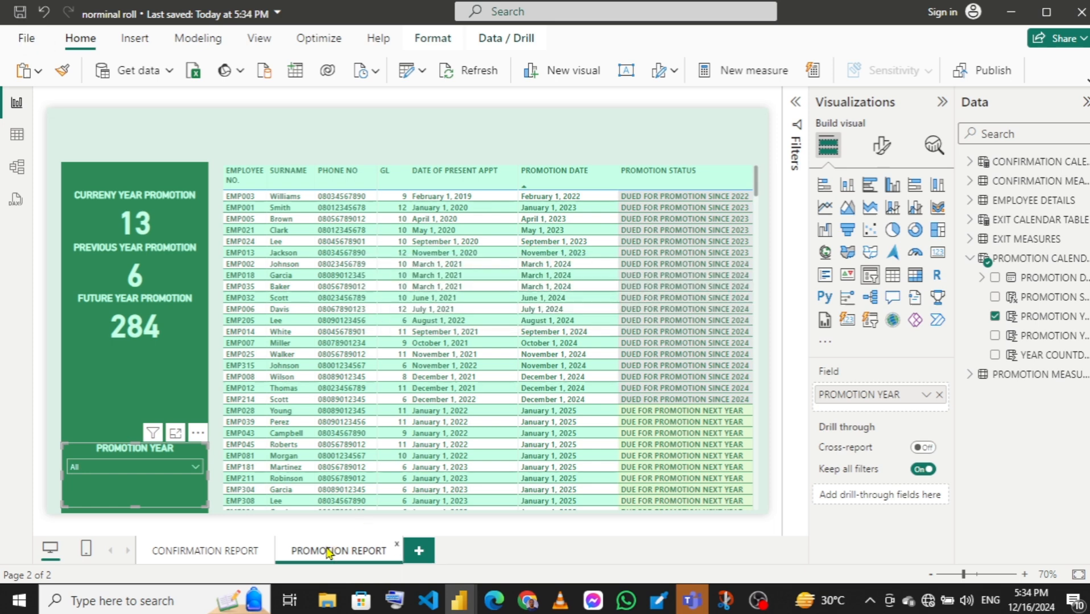
pyautogui.rightClick(328, 552)
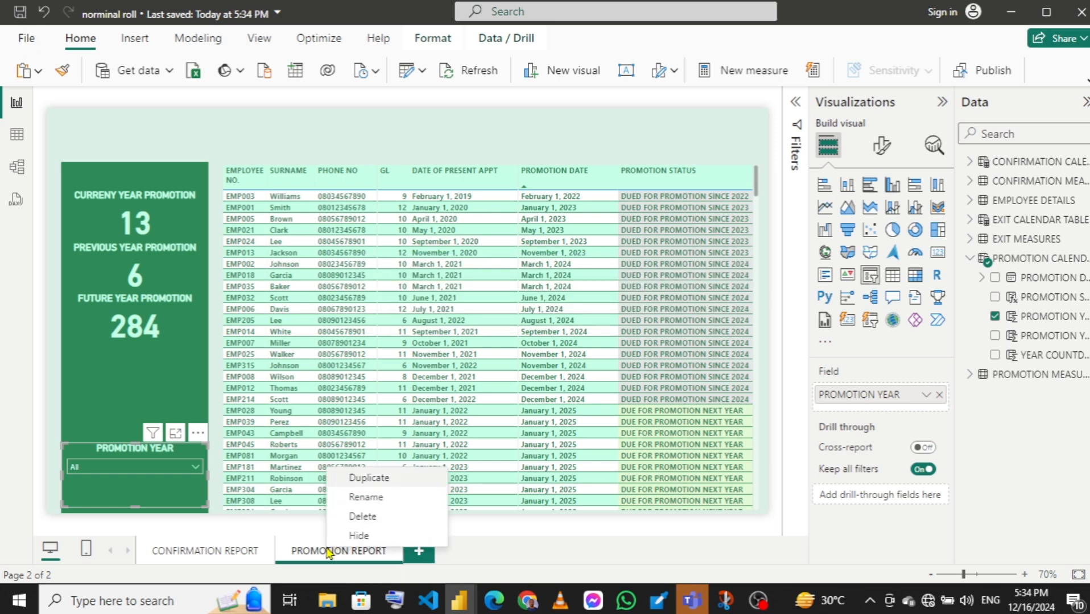
pyautogui.click(369, 479)
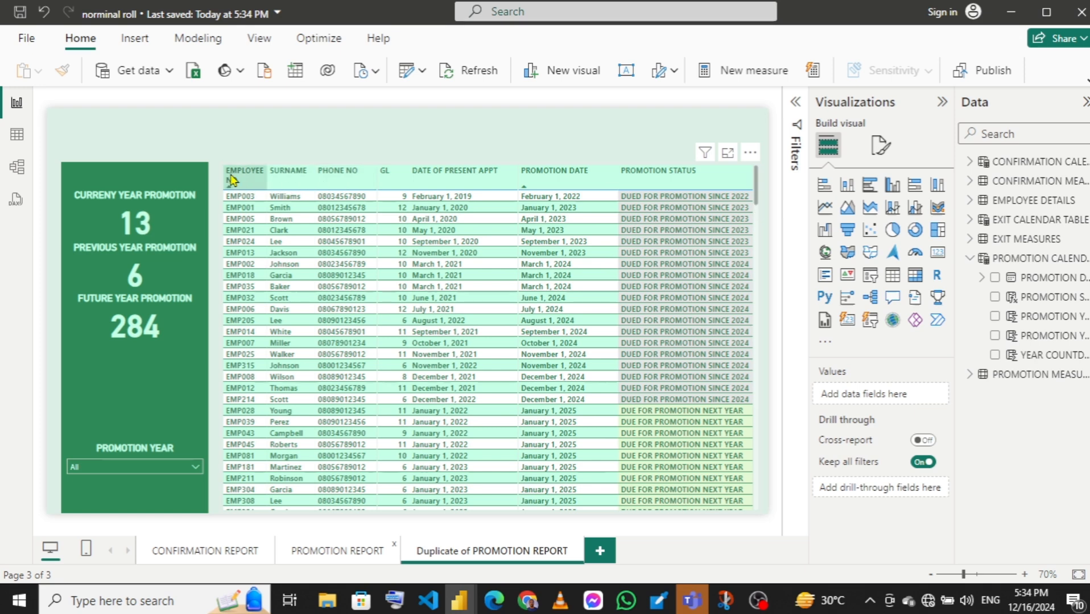
# - Remove the PROMOTION STATUS, PROMOTION DATE, DATE OF PRESENT APPT and GL columns from the table on the duplicated page
pyautogui.click(757, 188)
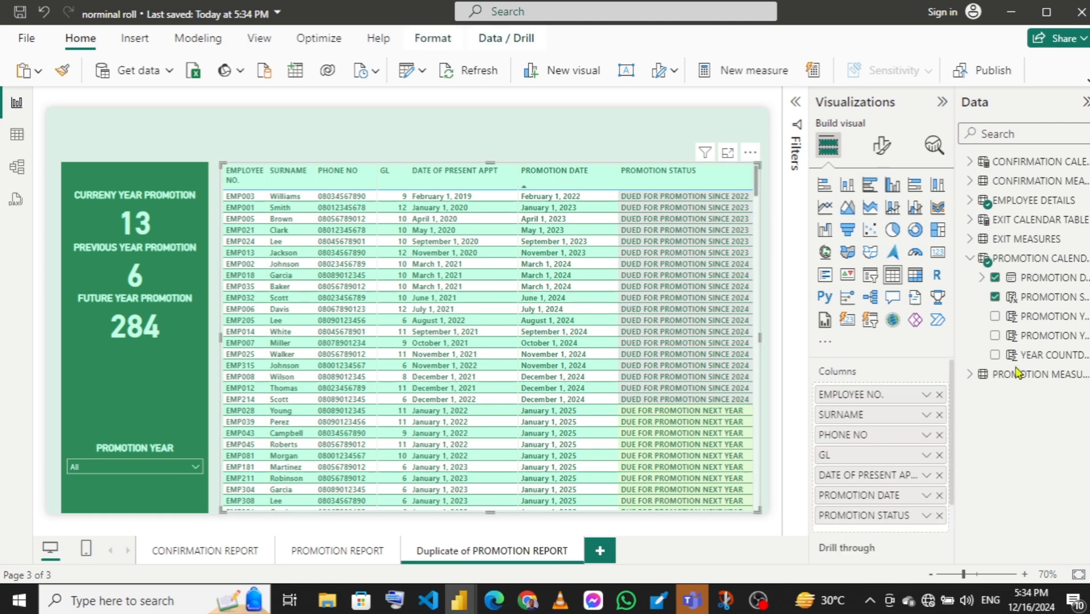
pyautogui.click(939, 516)
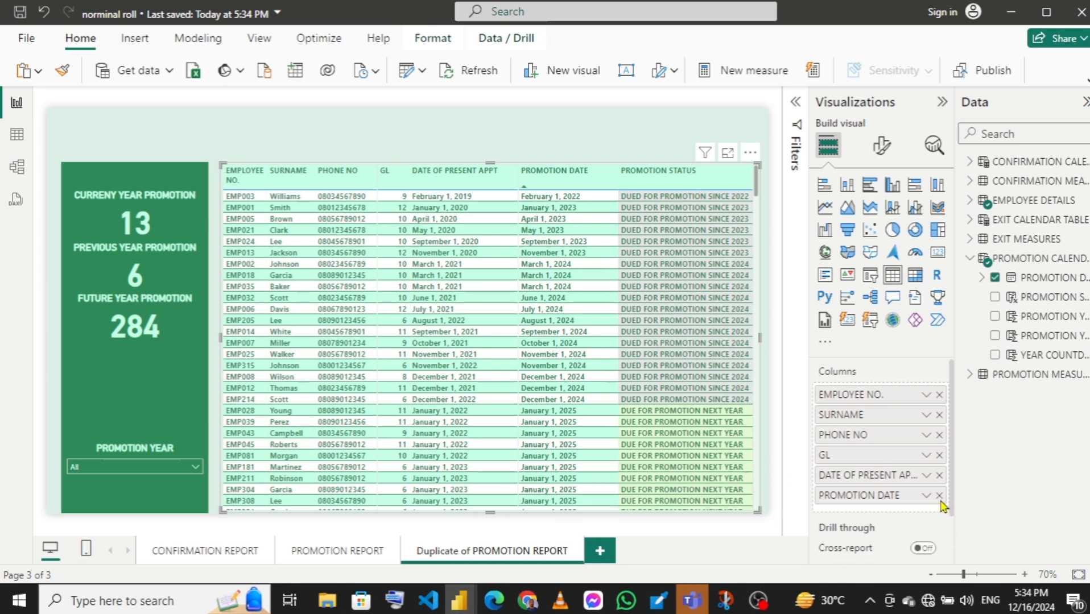
pyautogui.click(939, 495)
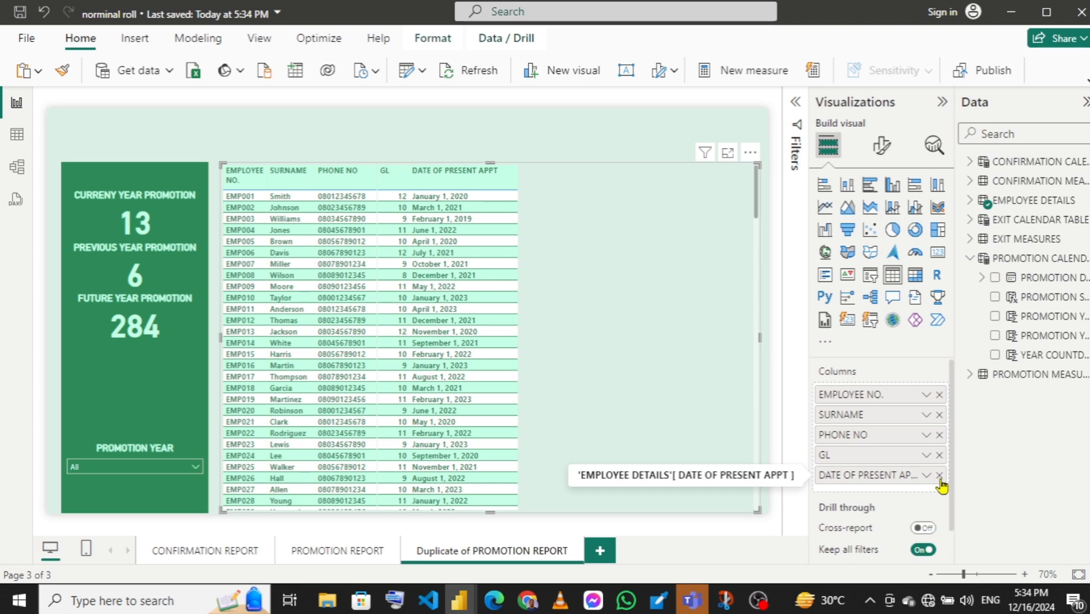
pyautogui.click(939, 476)
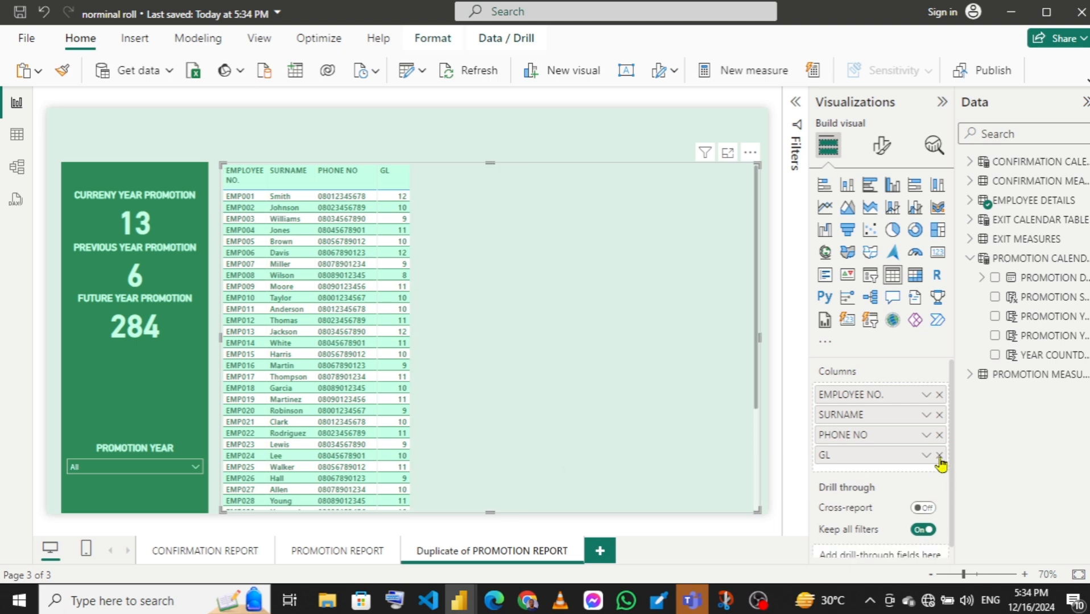
pyautogui.click(939, 456)
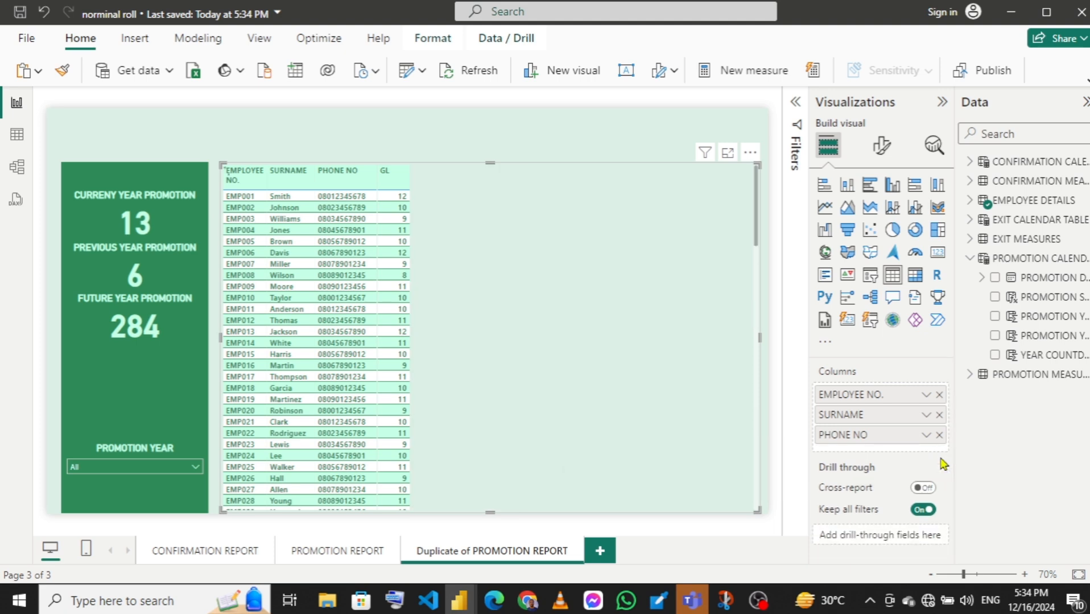
# - Add STATE OF ORIGIN from EMPLOYEE DETAILS as a table column after PHONE NO
pyautogui.click(974, 261)
pyautogui.click(970, 203)
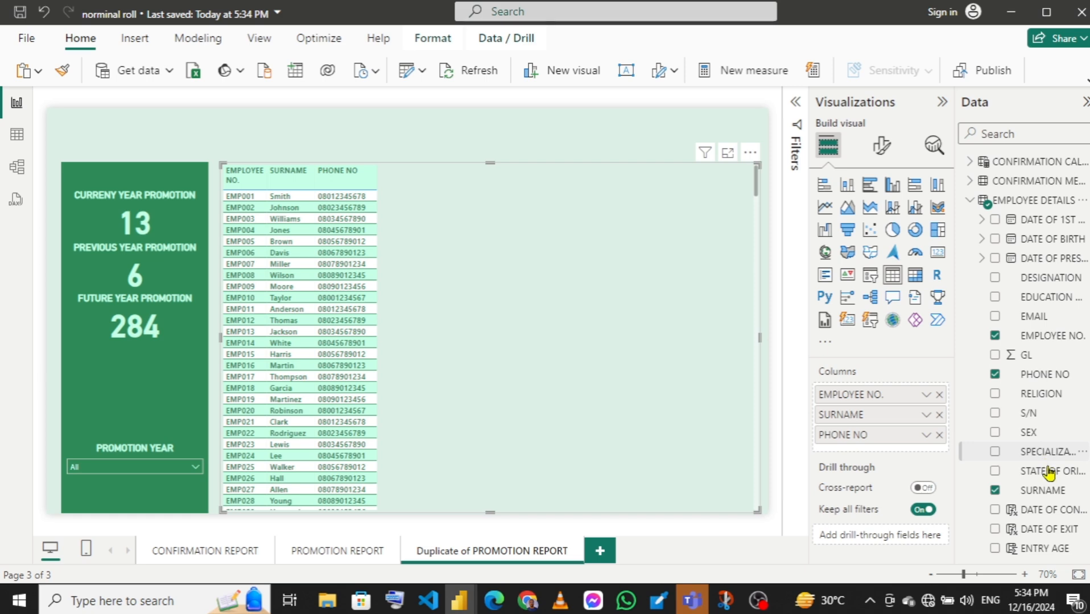
pyautogui.moveTo(1049, 472); pyautogui.dragTo(880, 454)
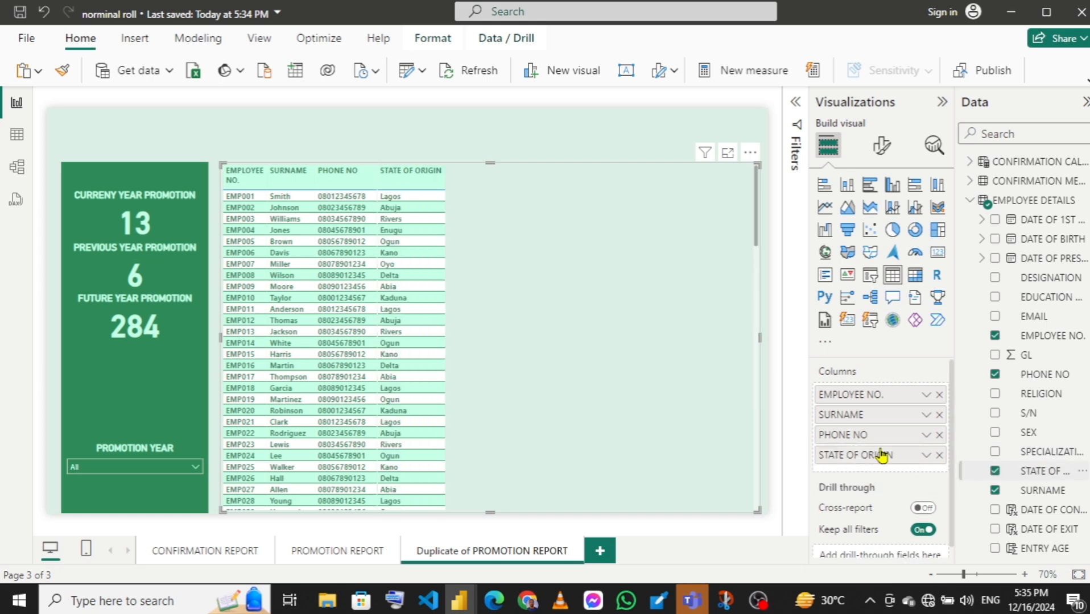
pyautogui.click(970, 203)
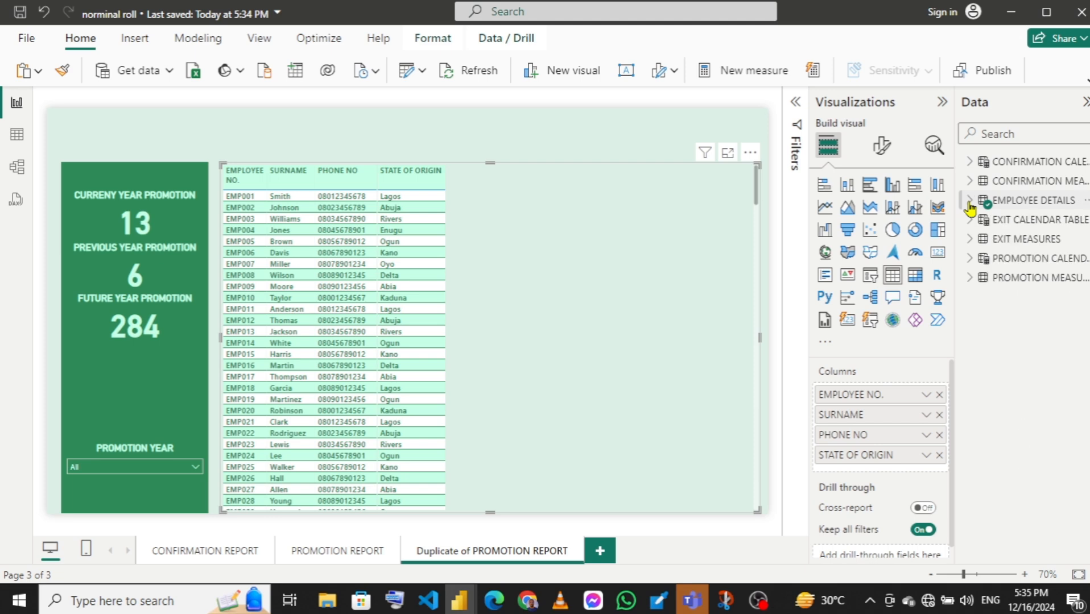
# - Add ENTRY AGE from EMPLOYEE DETAILS as a table column after STATE OF ORIGIN and set it to Don't summarize
pyautogui.click(971, 242)
pyautogui.click(970, 240)
pyautogui.click(970, 222)
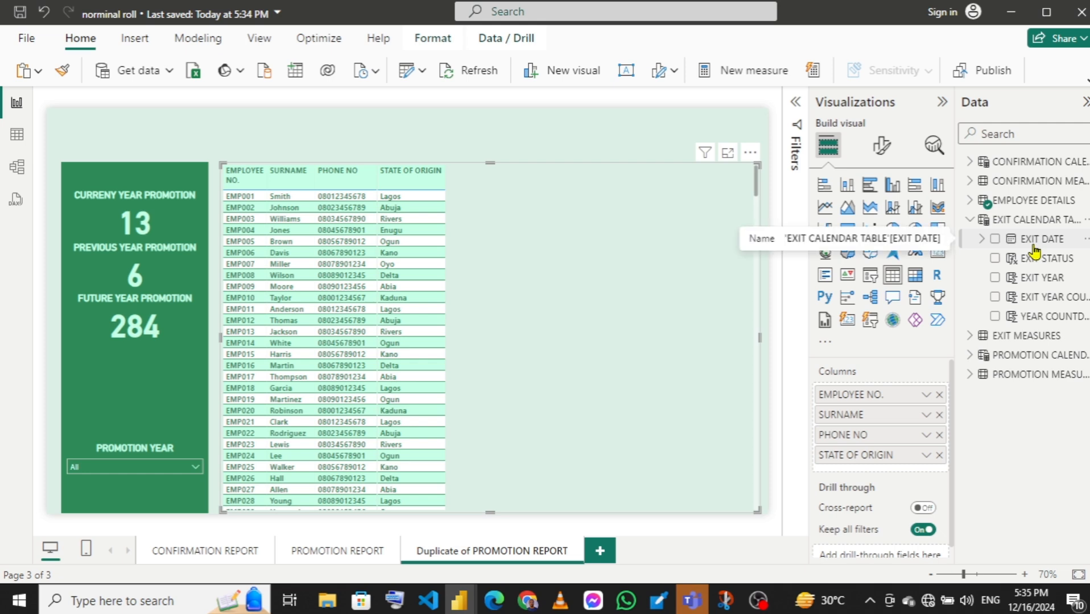
pyautogui.click(970, 221)
pyautogui.click(969, 202)
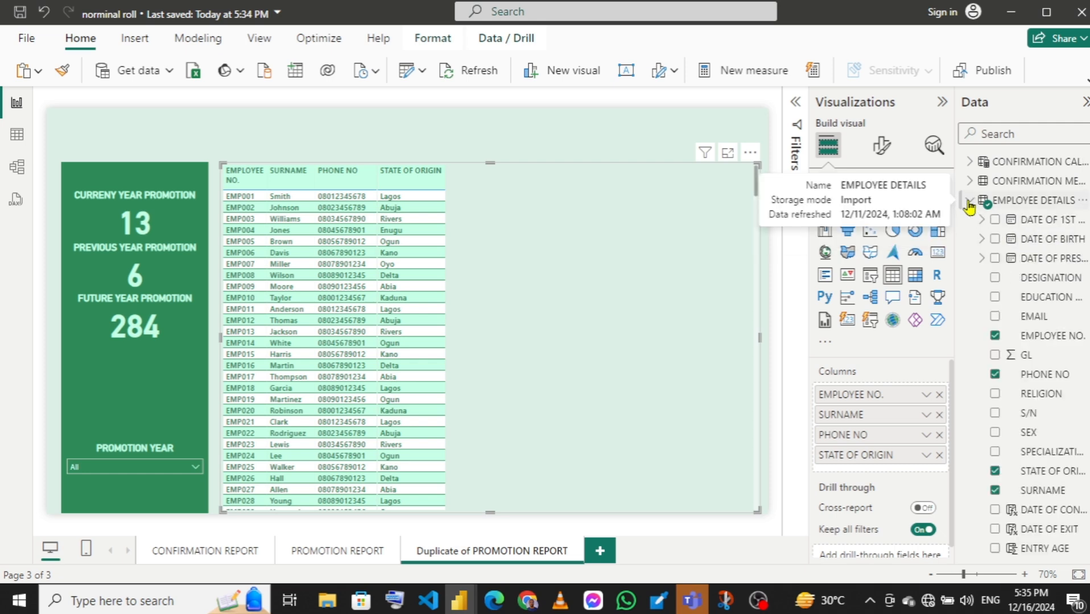
pyautogui.scroll(-3, 1074, 414)
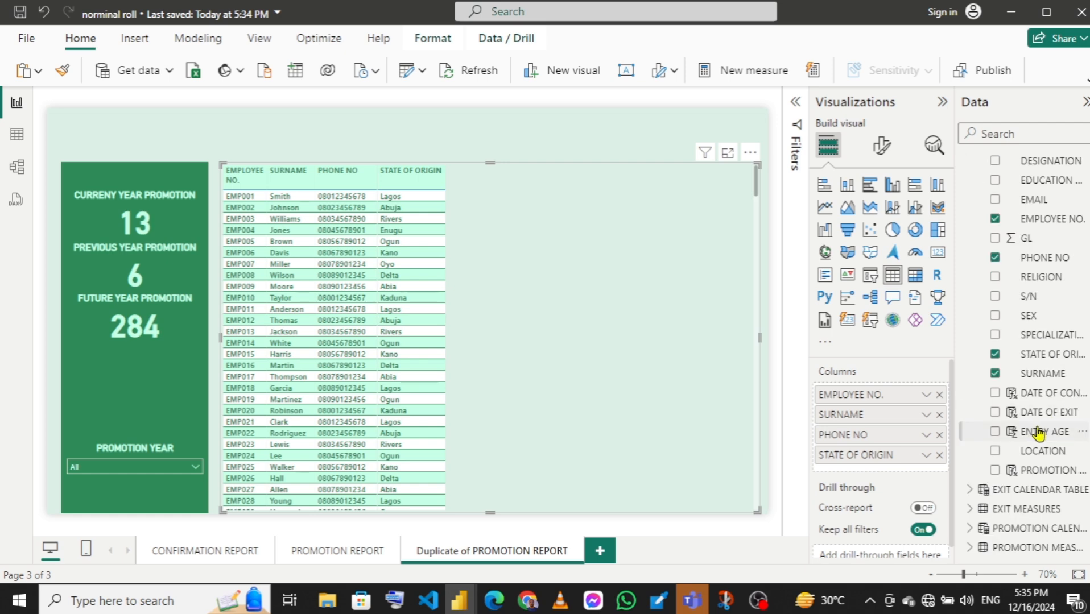
pyautogui.moveTo(1048, 434); pyautogui.dragTo(898, 474)
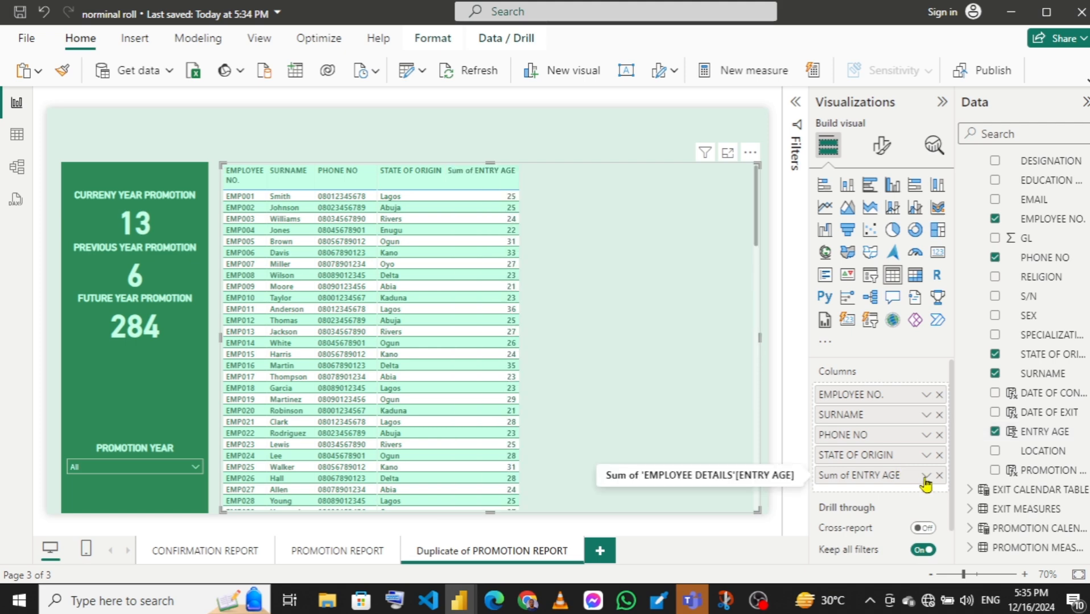
pyautogui.click(925, 477)
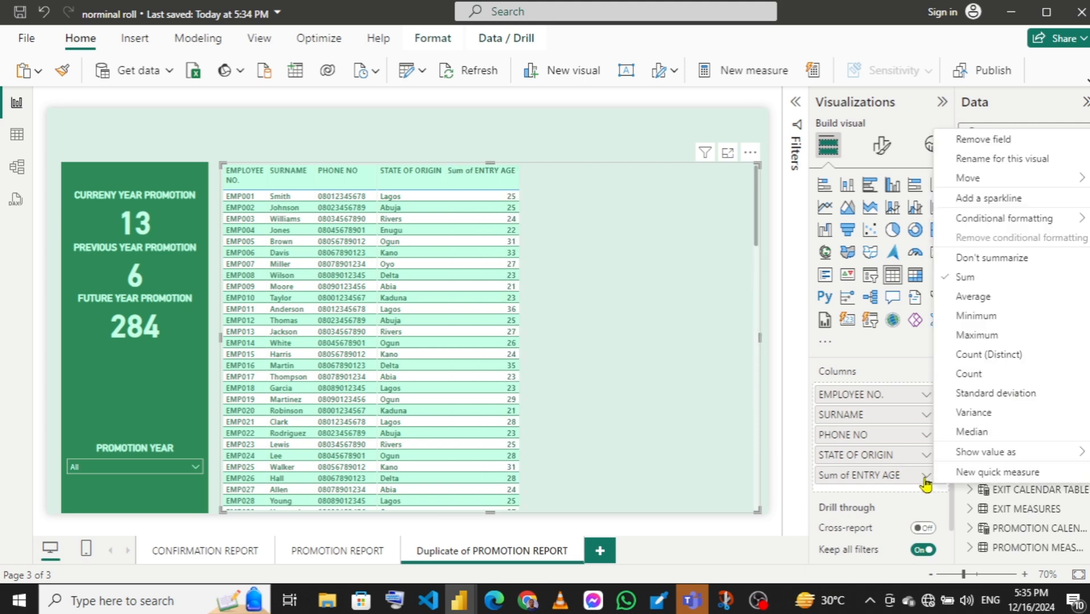
pyautogui.click(976, 260)
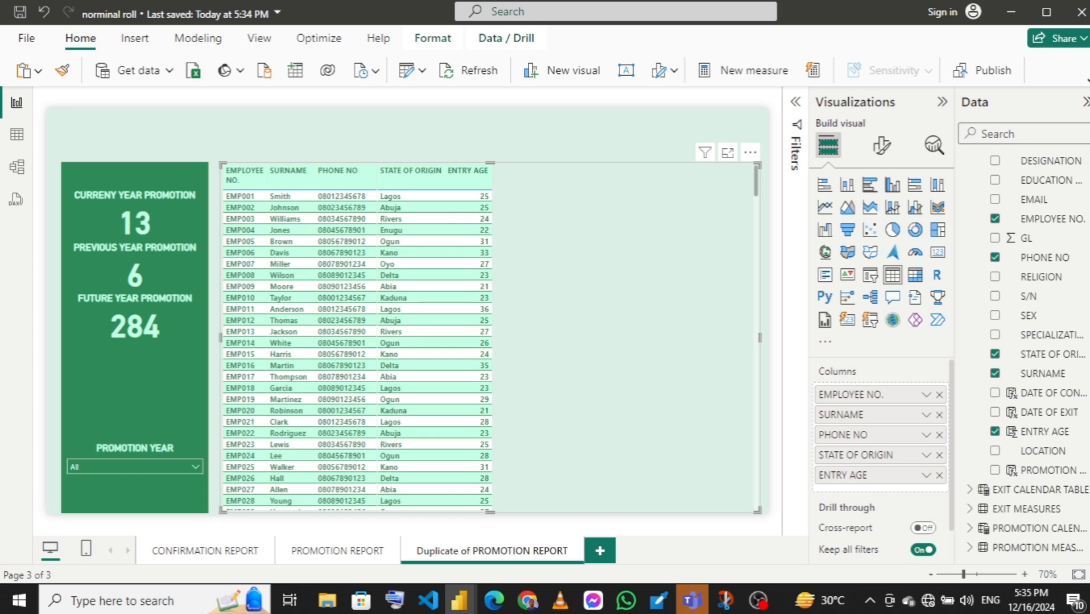
# - Add EXIT DATE from the EXIT CALENDAR TABLE after ENTRY AGE, shown as the plain date instead of a date hierarchy
pyautogui.scroll(3, 977, 200)
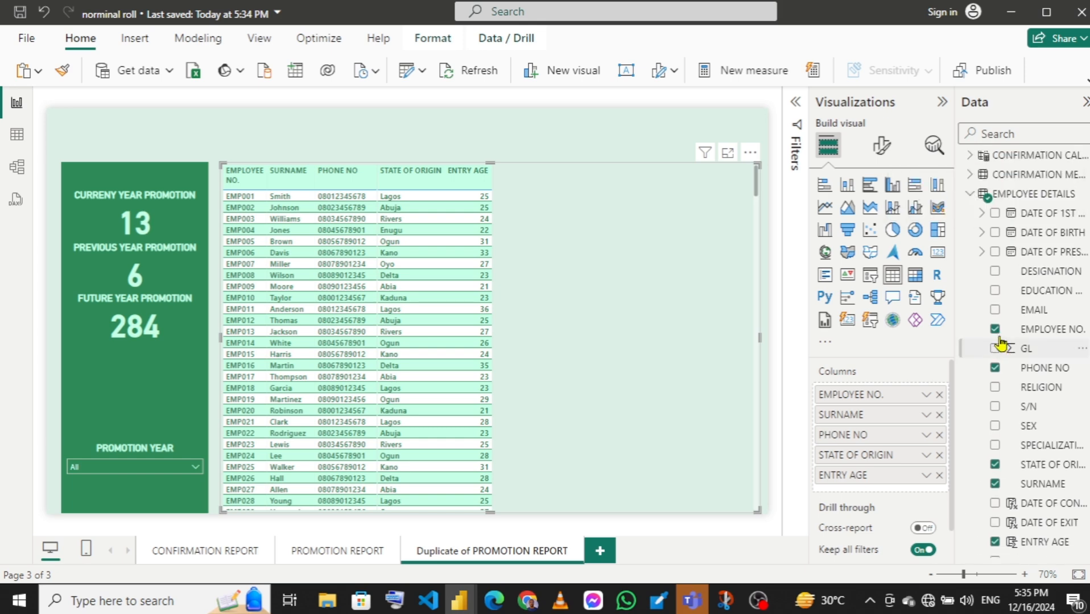
pyautogui.click(969, 194)
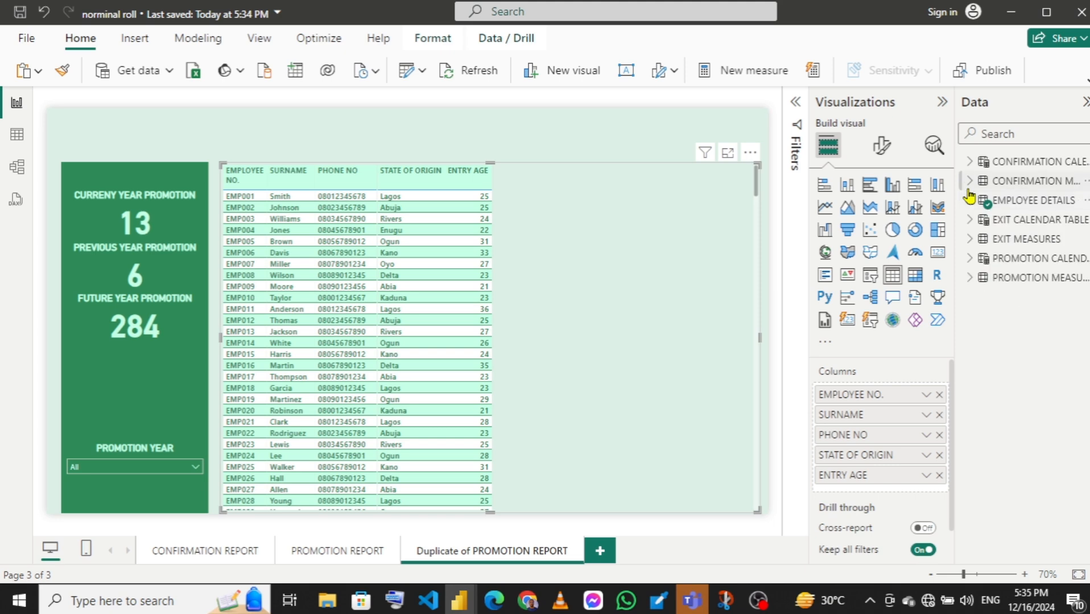
pyautogui.click(970, 221)
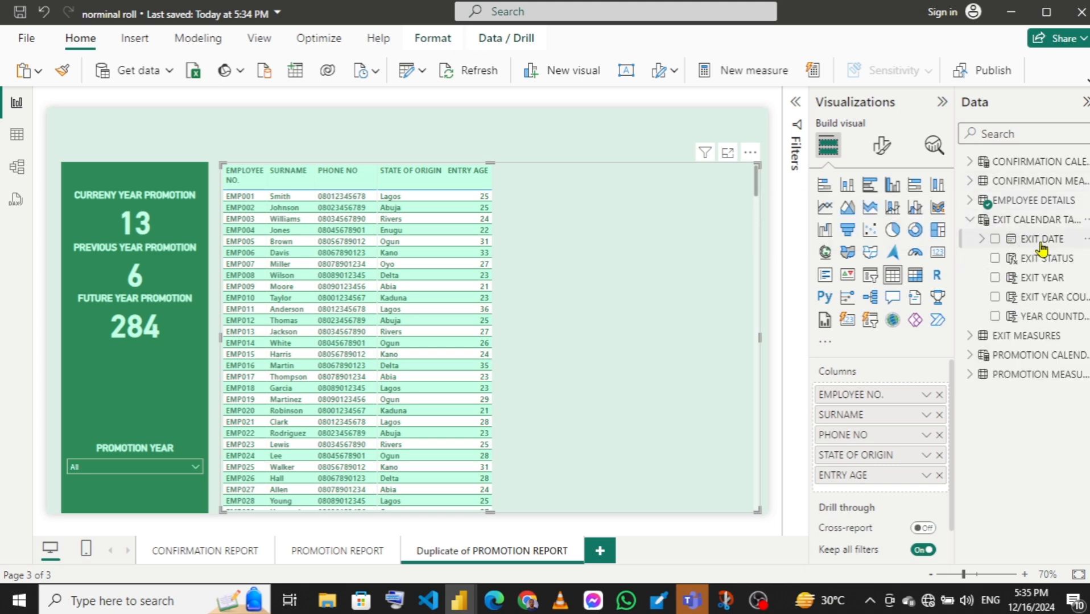
pyautogui.moveTo(1042, 251); pyautogui.dragTo(880, 496)
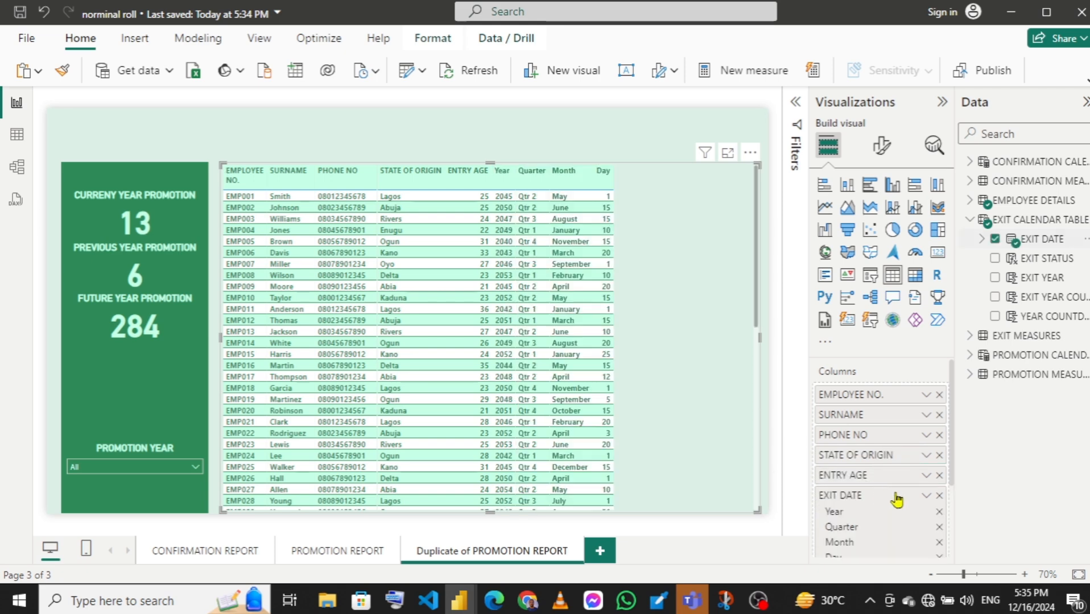
pyautogui.click(925, 498)
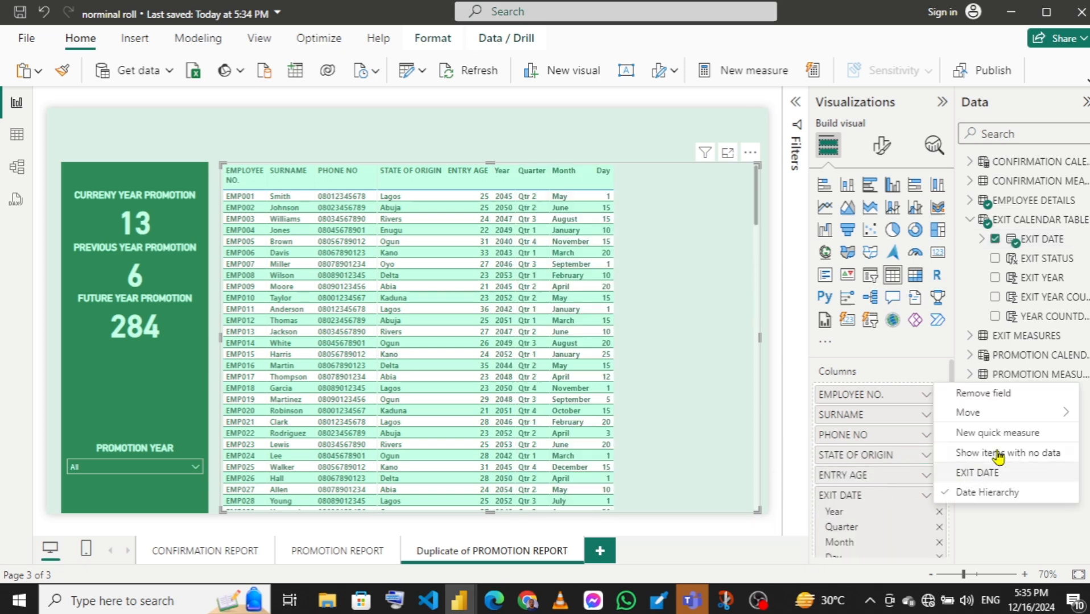
pyautogui.click(965, 474)
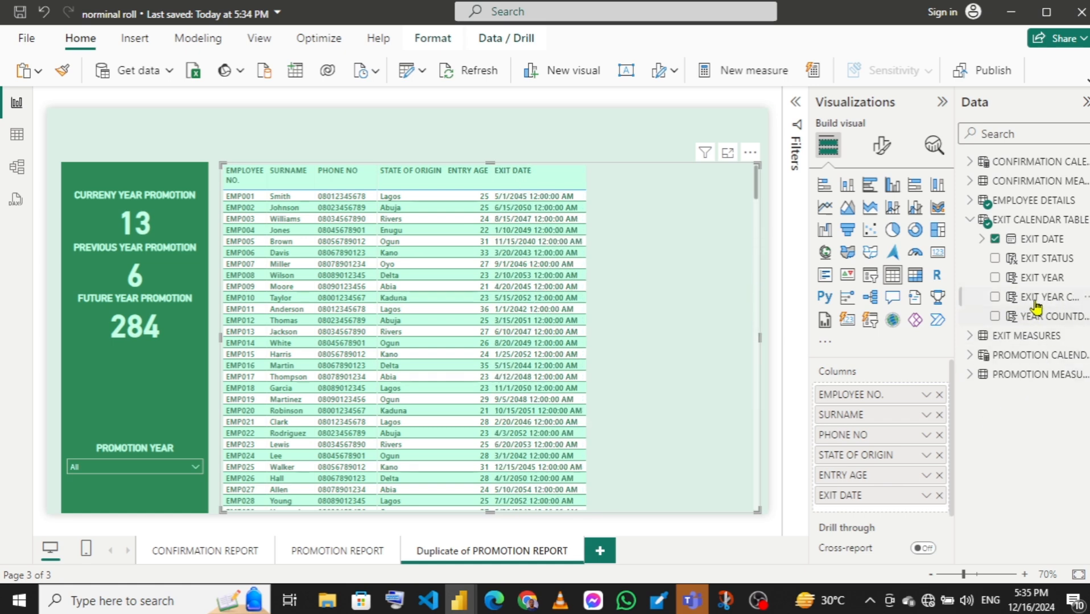
# - Add EXIT STATUS from the EXIT CALENDAR TABLE as the last column of the table
pyautogui.moveTo(1047, 262); pyautogui.dragTo(885, 514)
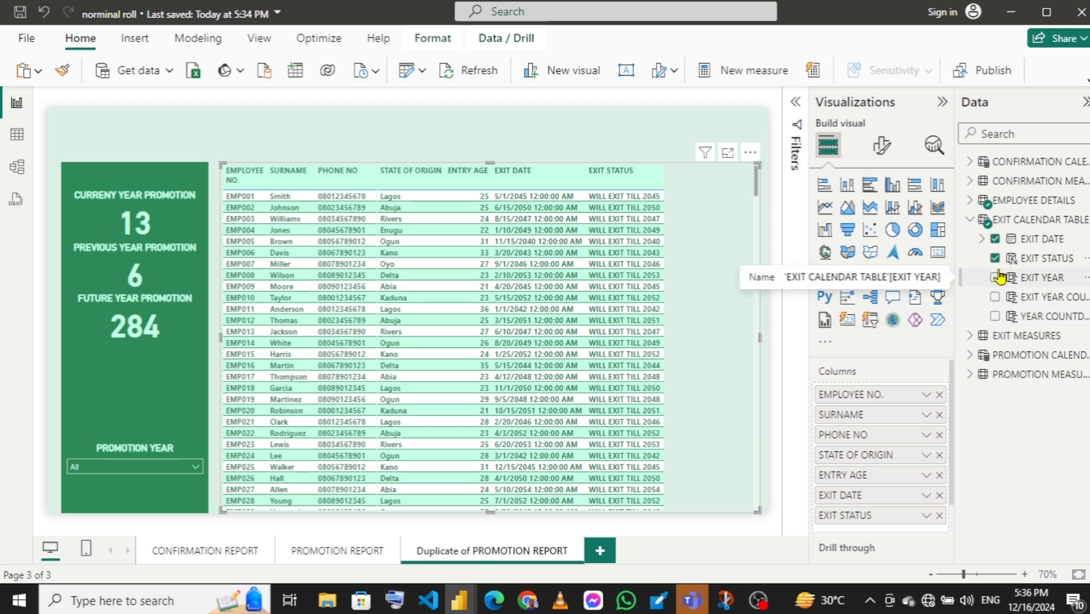
pyautogui.click(971, 221)
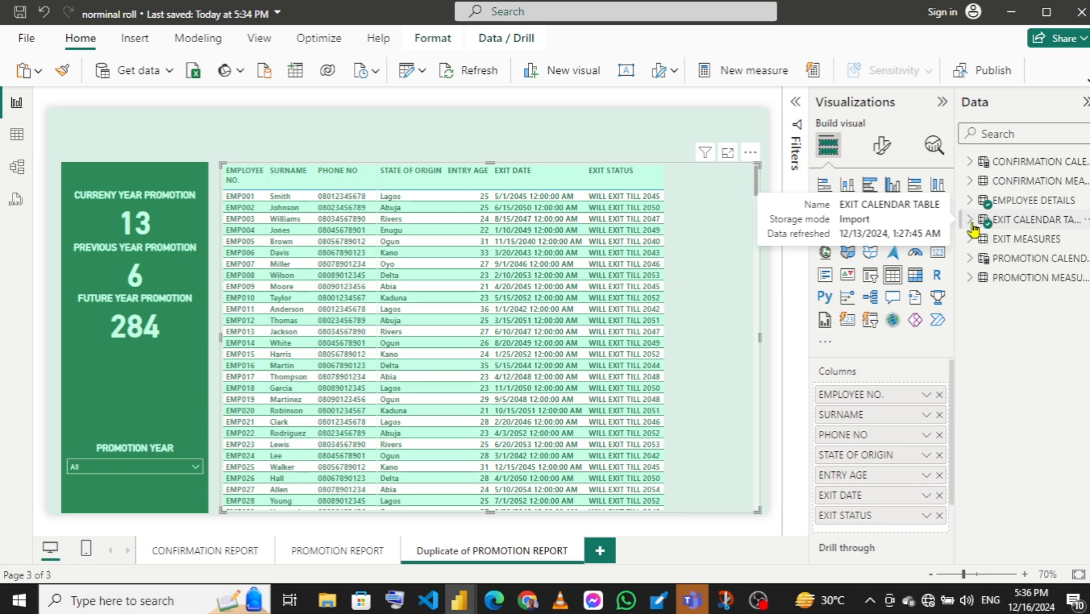
pyautogui.click(972, 208)
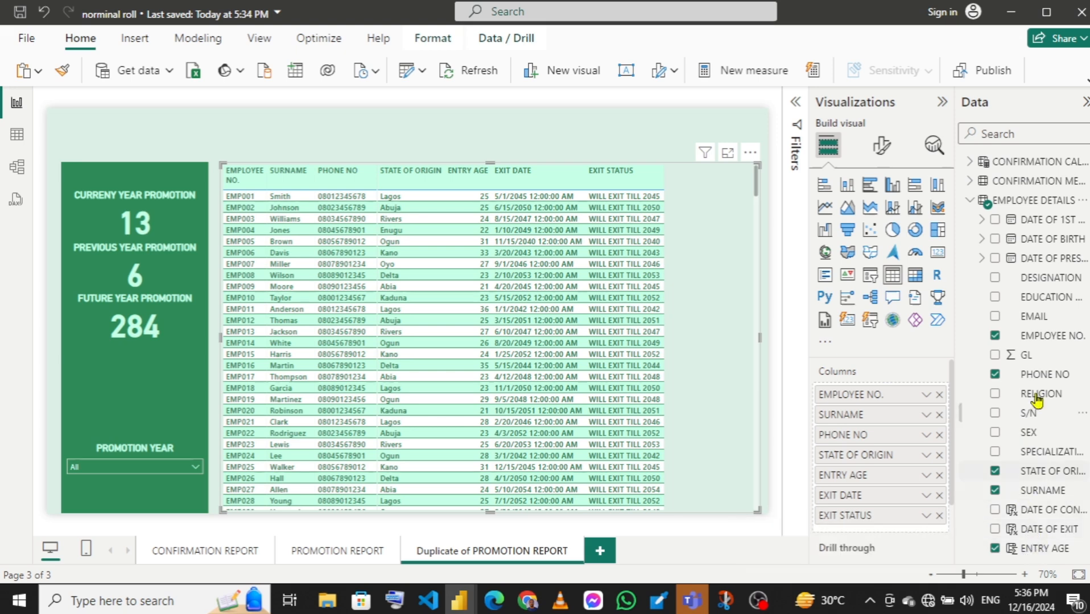
pyautogui.click(970, 201)
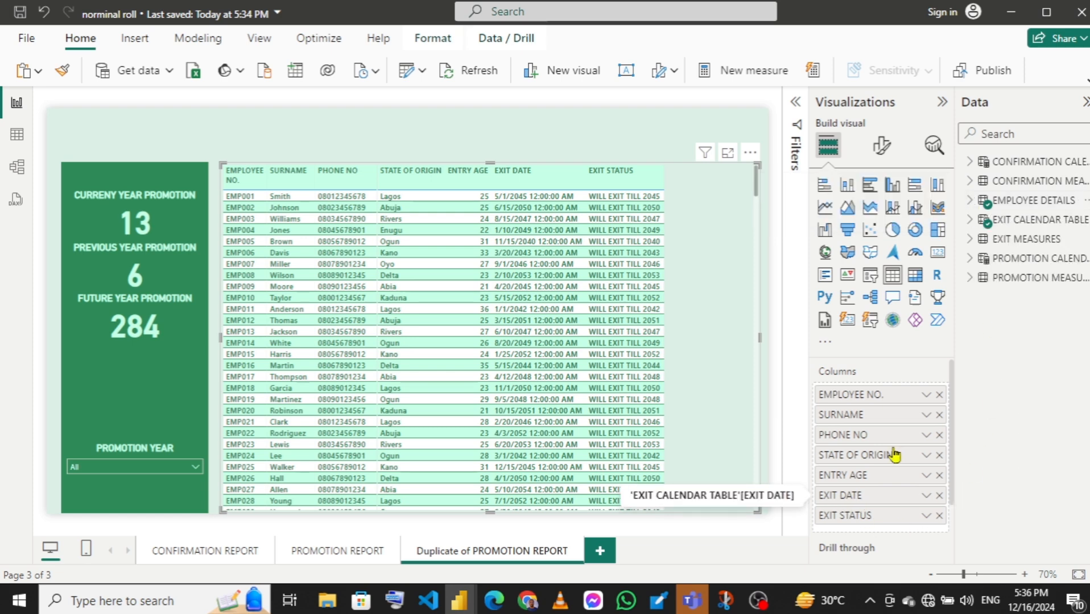
# - Format the EXIT DATE field of the EXIT CALENDAR TABLE as March 14, 2001 (mmmm d, yyyy)
pyautogui.click(970, 221)
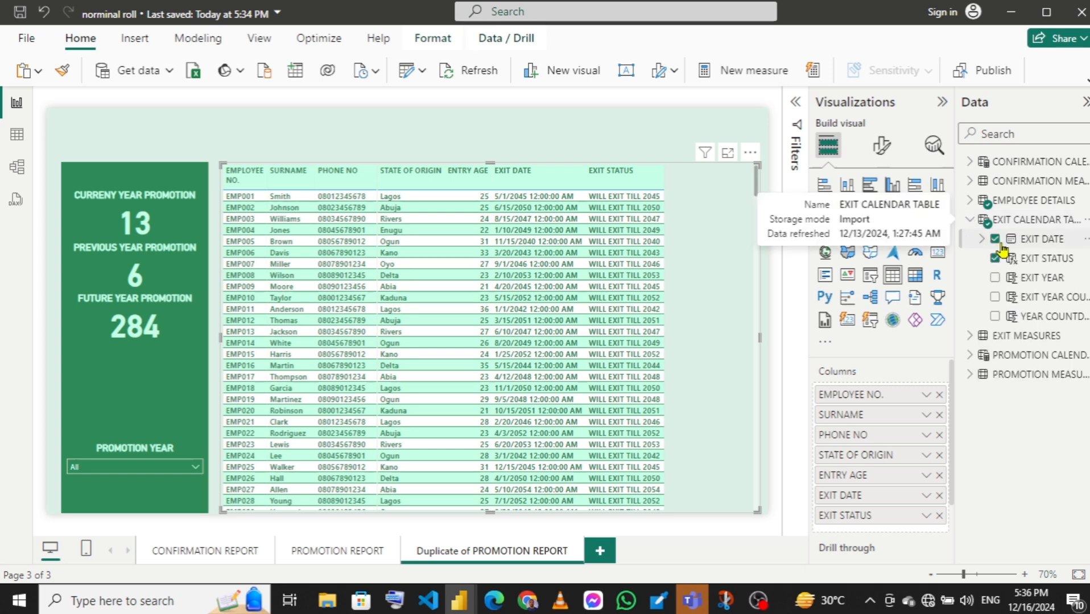
pyautogui.click(1039, 245)
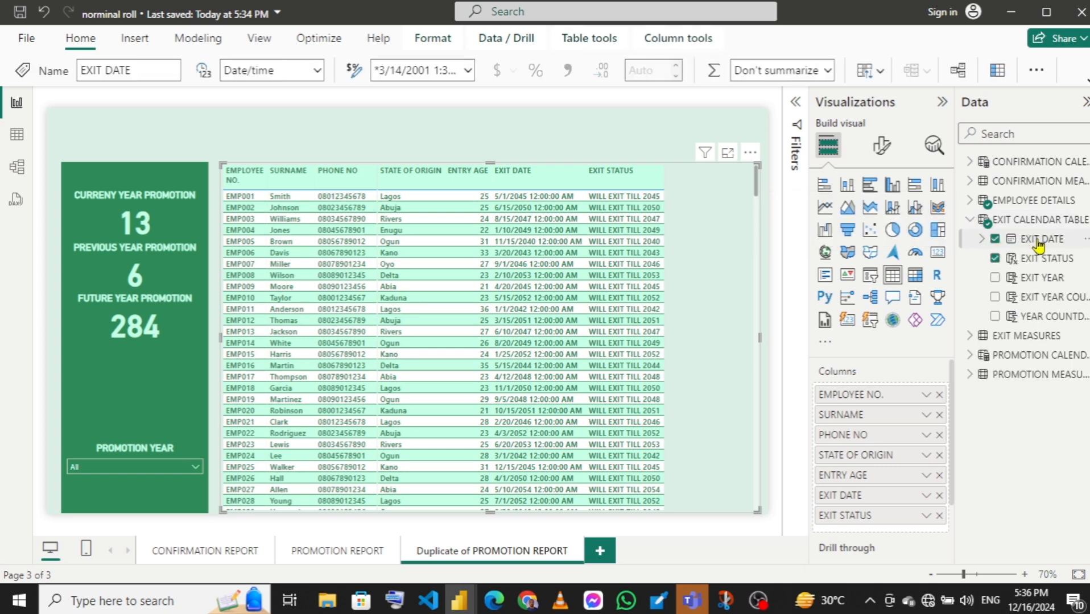
pyautogui.click(467, 70)
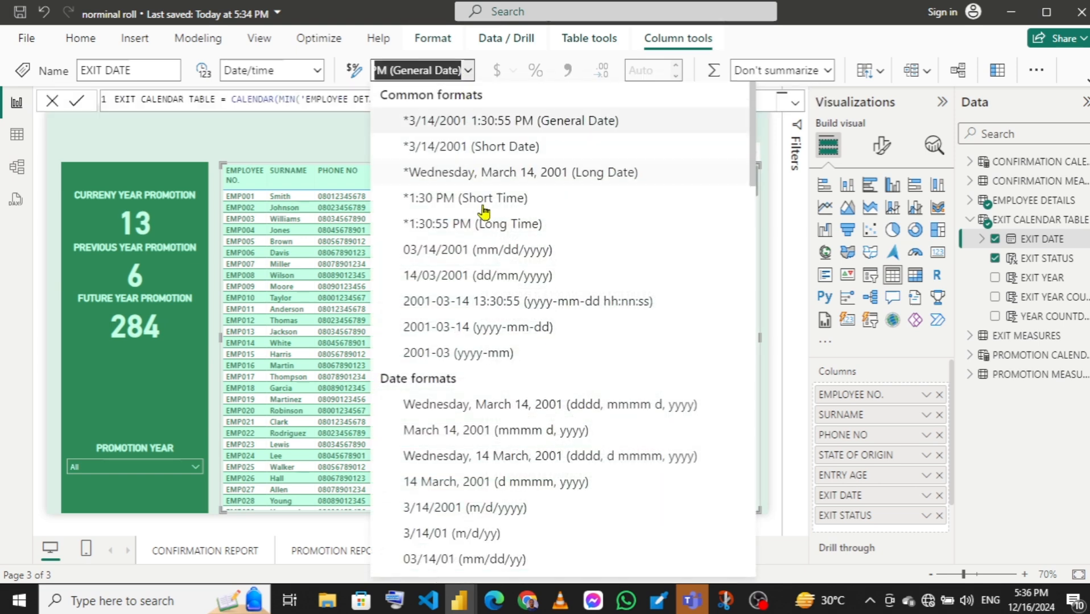
pyautogui.click(464, 431)
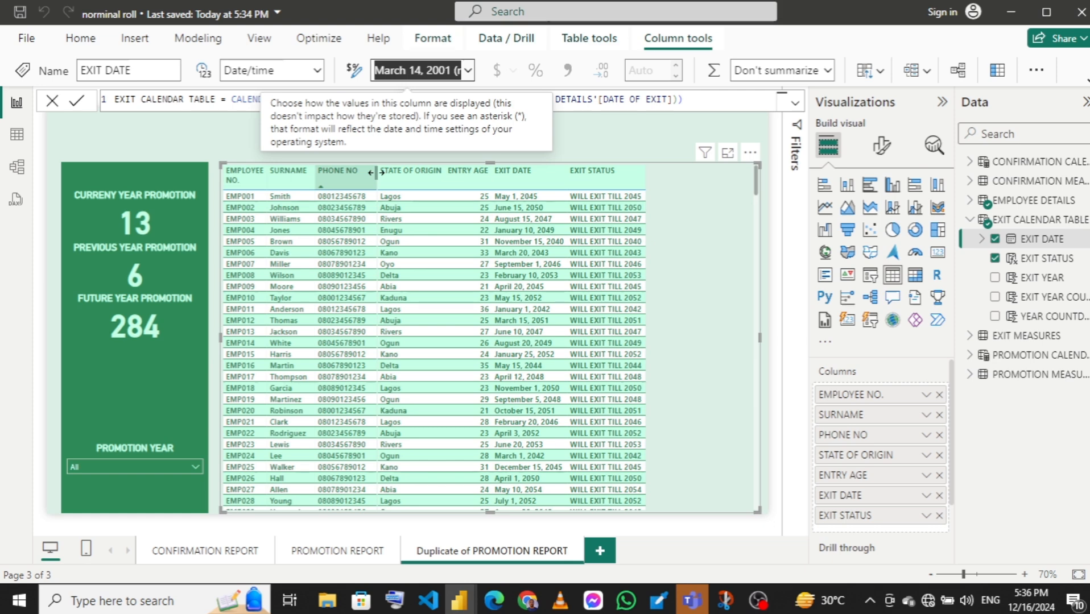
# - Widen the PHONE NO, ENTRY AGE, EXIT DATE and EMPLOYEE NO. columns so the table fills its frame
pyautogui.moveTo(375, 172); pyautogui.dragTo(405, 180)
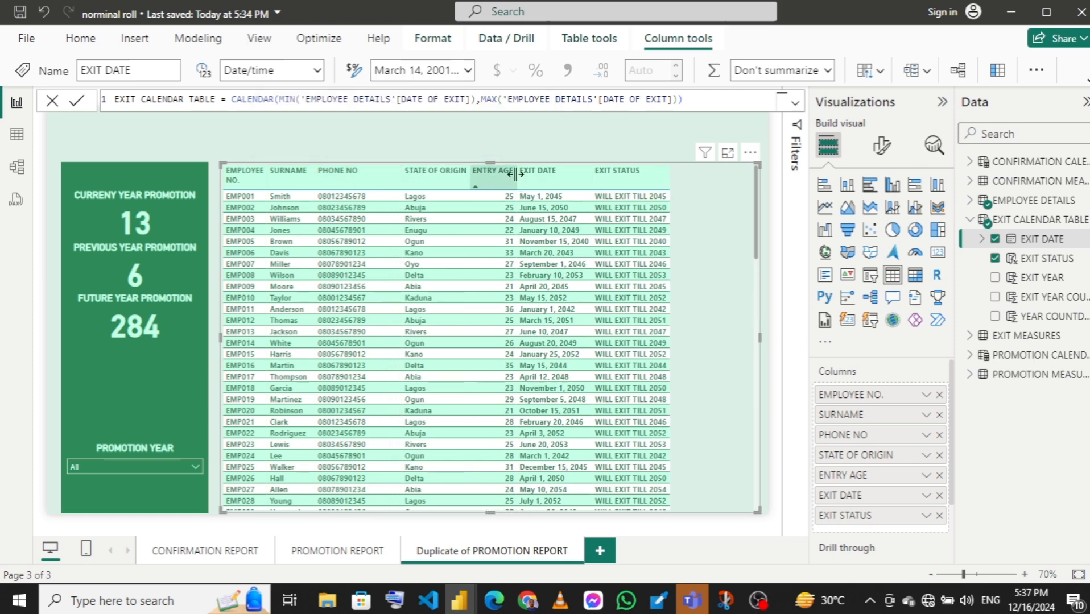
pyautogui.moveTo(521, 172); pyautogui.dragTo(544, 173)
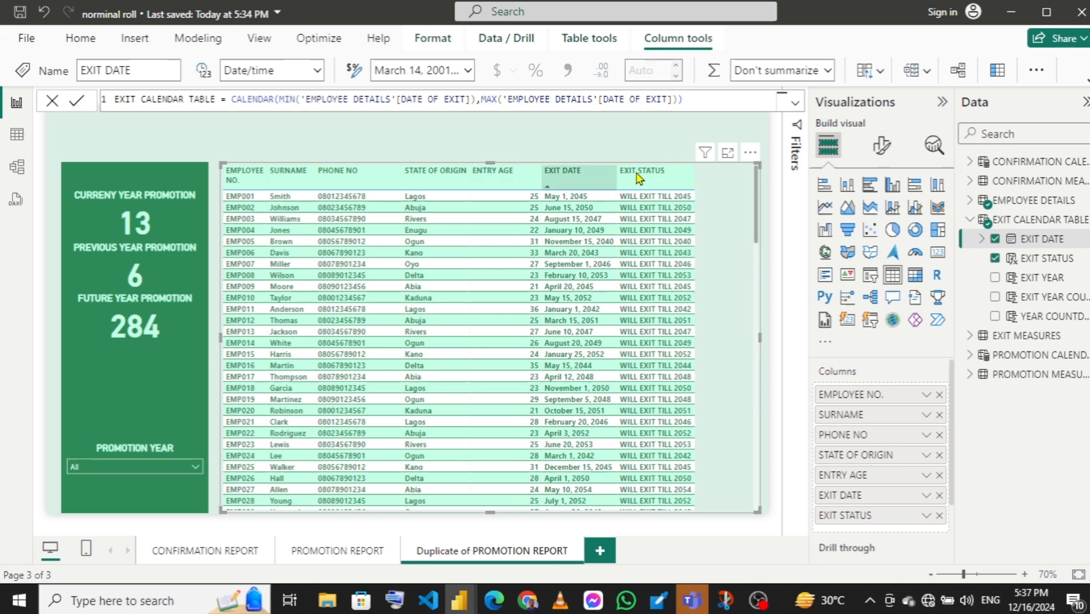
pyautogui.moveTo(618, 173); pyautogui.dragTo(644, 170)
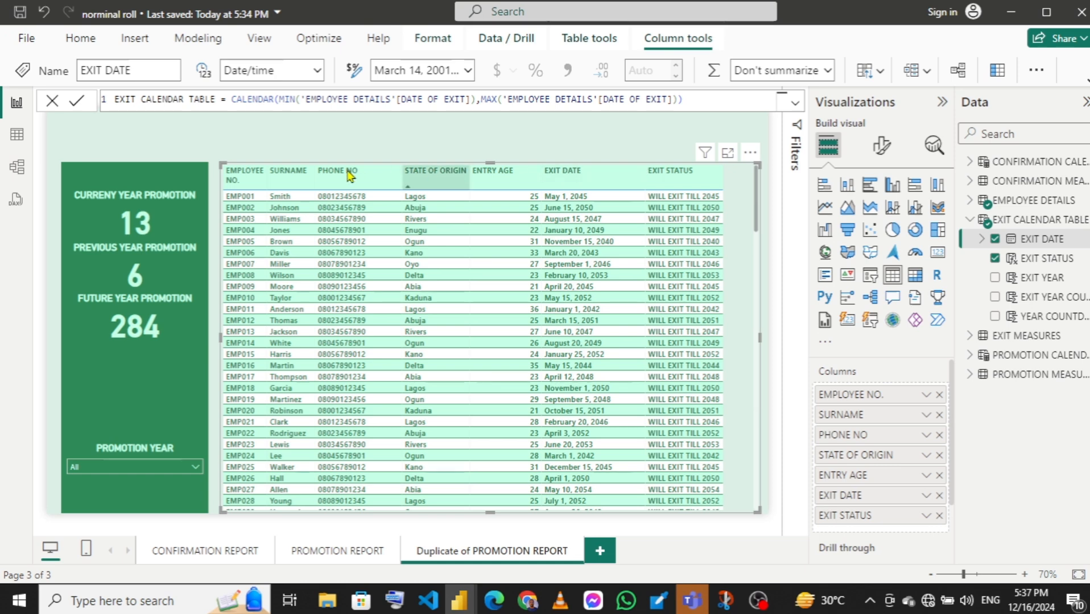
pyautogui.moveTo(264, 166); pyautogui.dragTo(294, 166)
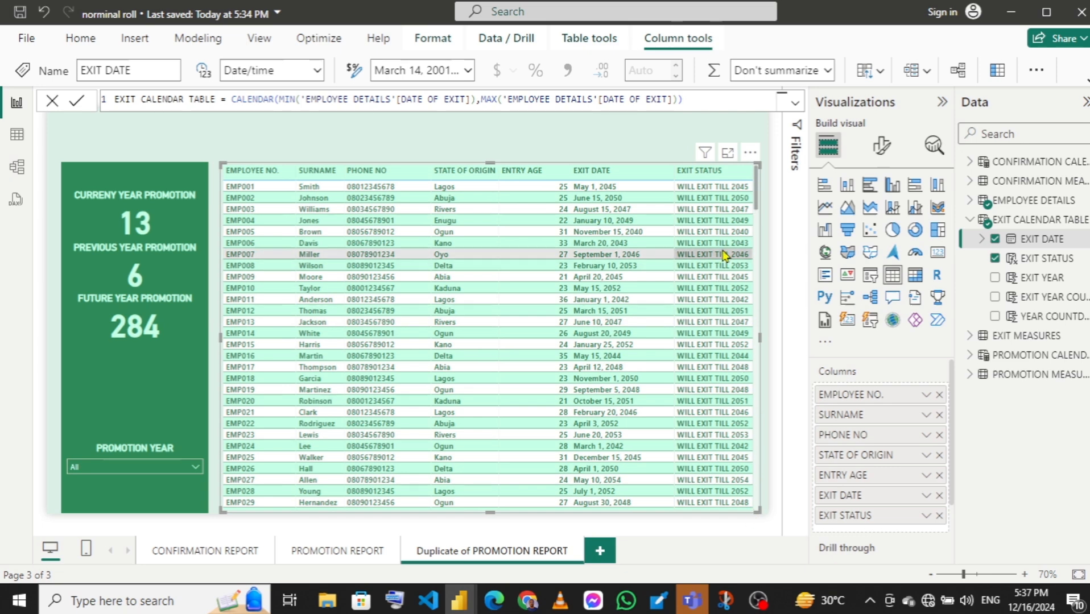
# - Start background color conditional formatting for EXIT STATUS, based on EXIT YEAR COUNTDOWN from the EXIT CALENDAR TABLE with Minimum summarization
pyautogui.rightClick(862, 525)
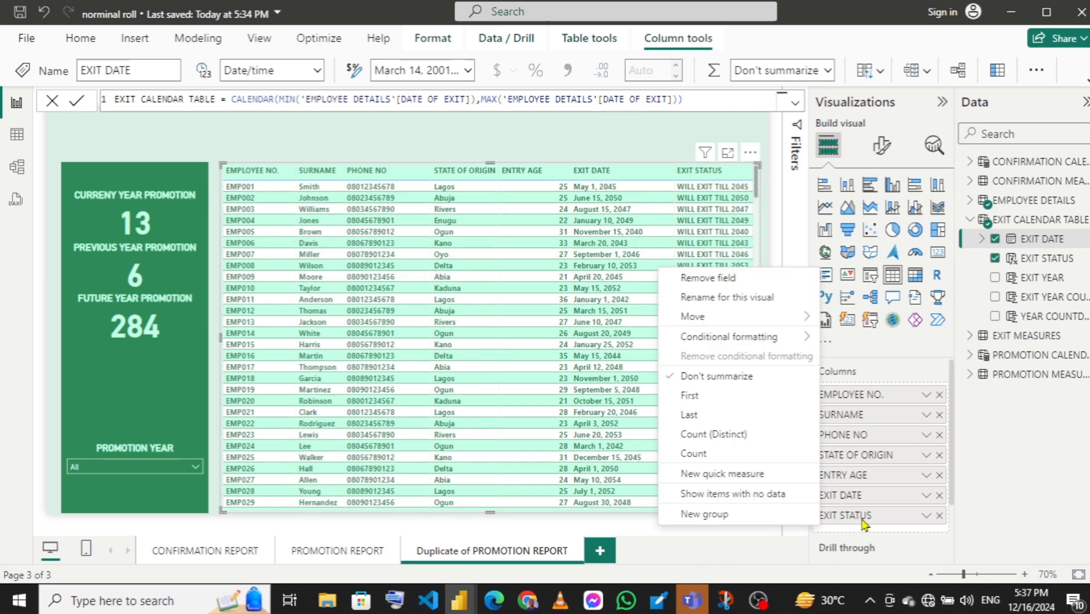
pyautogui.moveTo(711, 341)
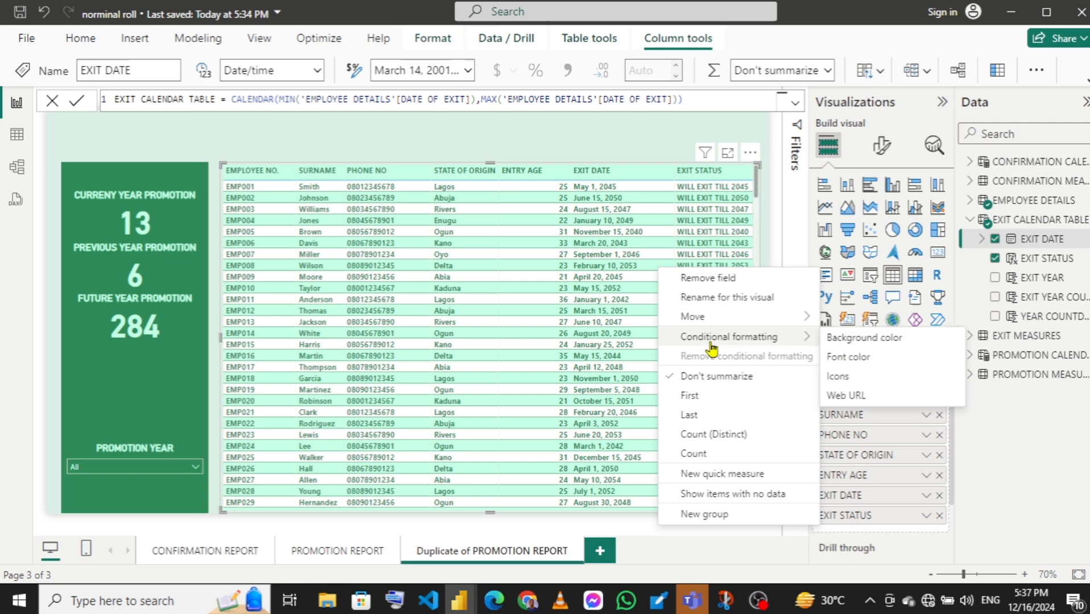
pyautogui.click(871, 339)
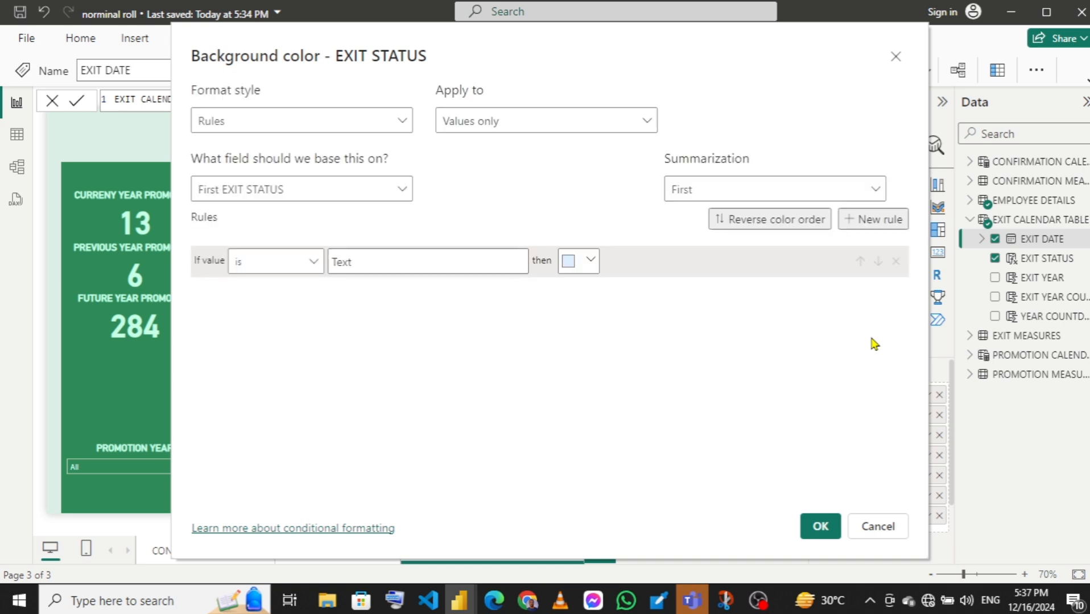
pyautogui.click(396, 194)
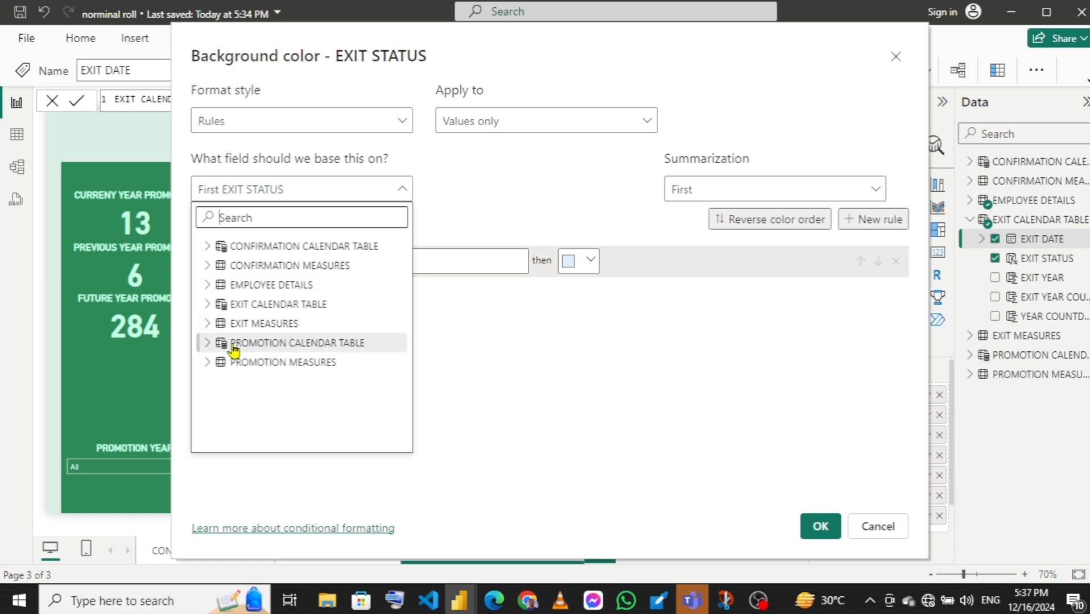
pyautogui.click(207, 305)
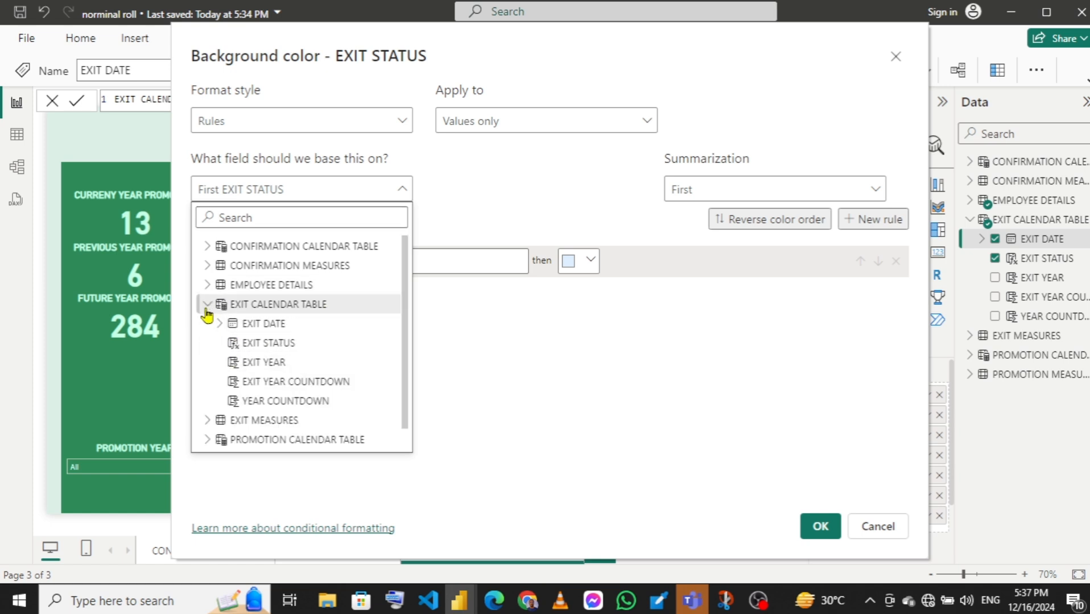
pyautogui.click(296, 382)
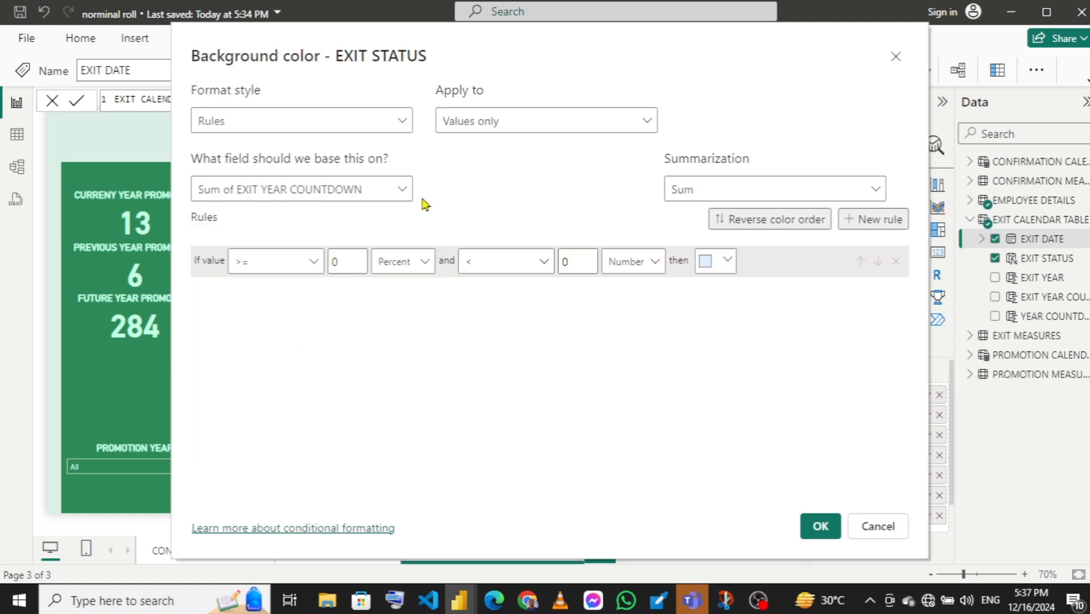
pyautogui.click(689, 192)
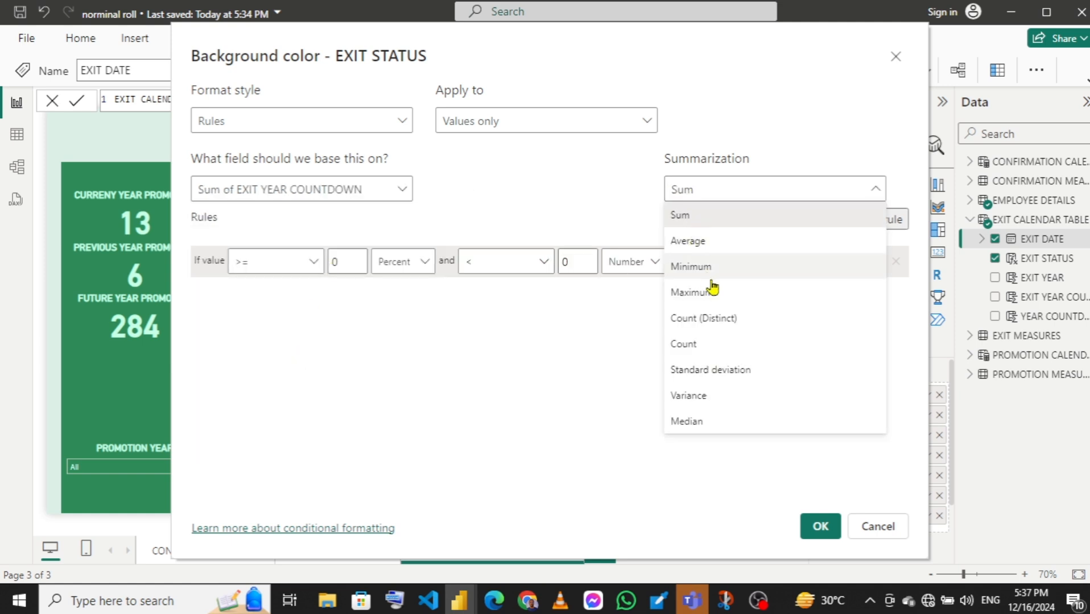
pyautogui.click(699, 268)
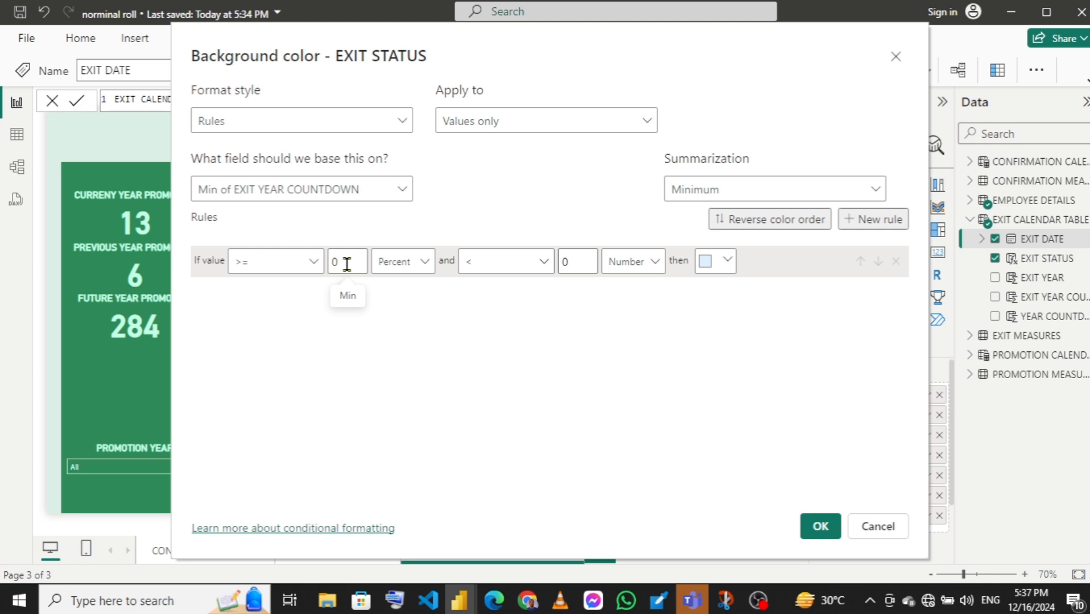
# - Set the first background color rule to values >= 0 and < 1, both as Number
pyautogui.click(391, 268)
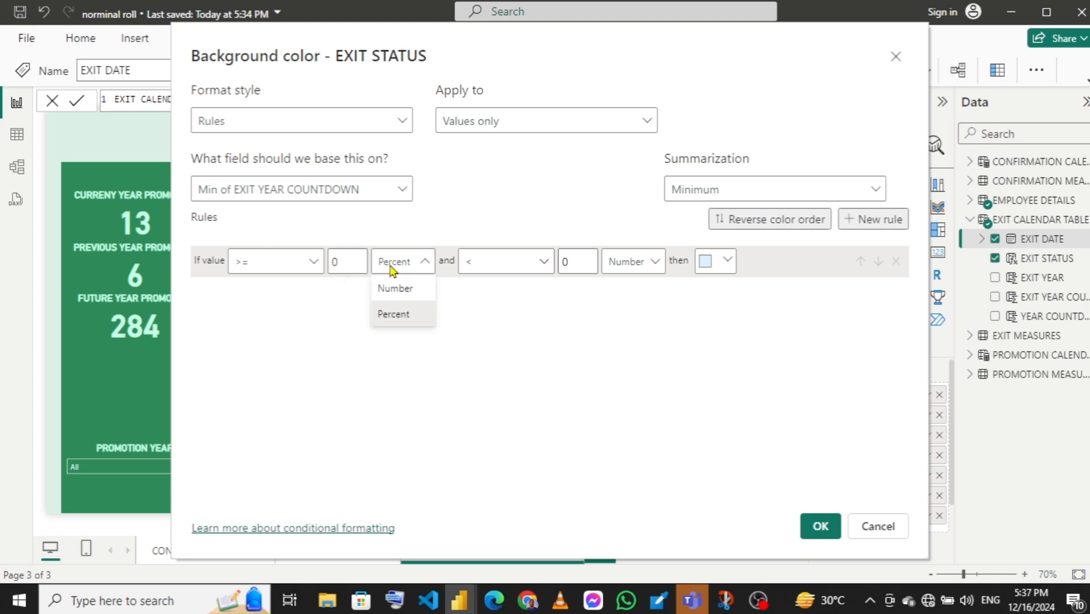
pyautogui.click(392, 289)
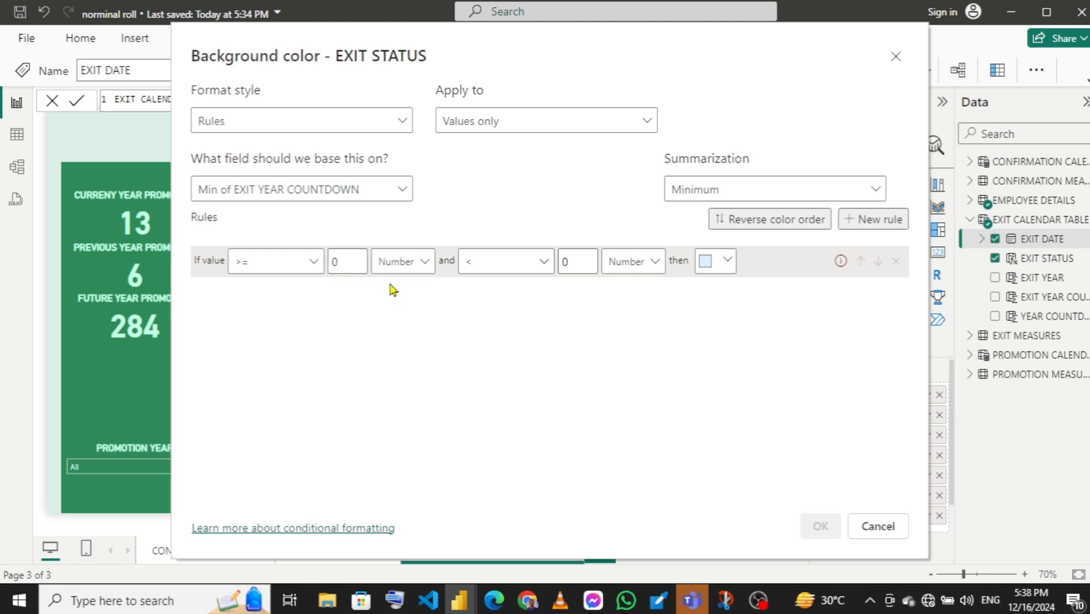
pyautogui.click(588, 257)
pyautogui.press('BackSpace')
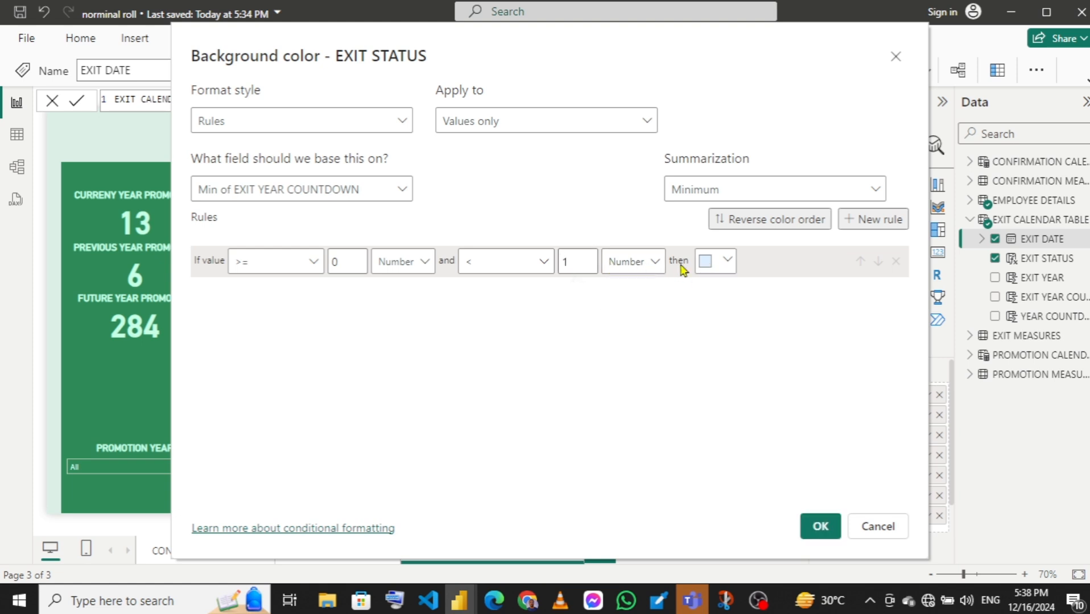
# - Add a second background color rule for values >= 1 and < 2, both as Number
pyautogui.click(864, 220)
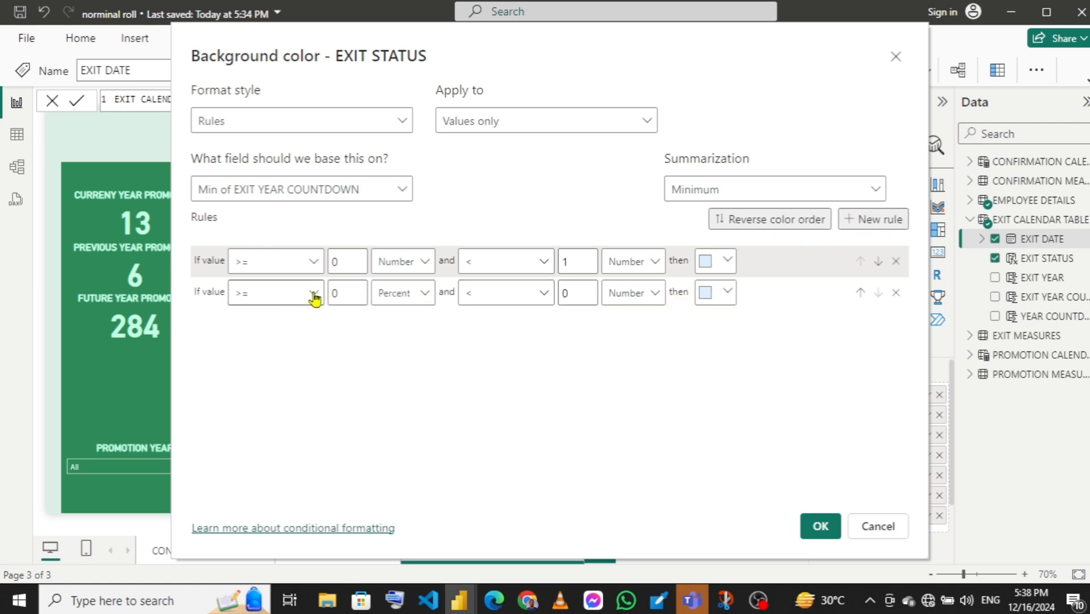
pyautogui.click(337, 293)
pyautogui.press('BackSpace')
pyautogui.write('1')
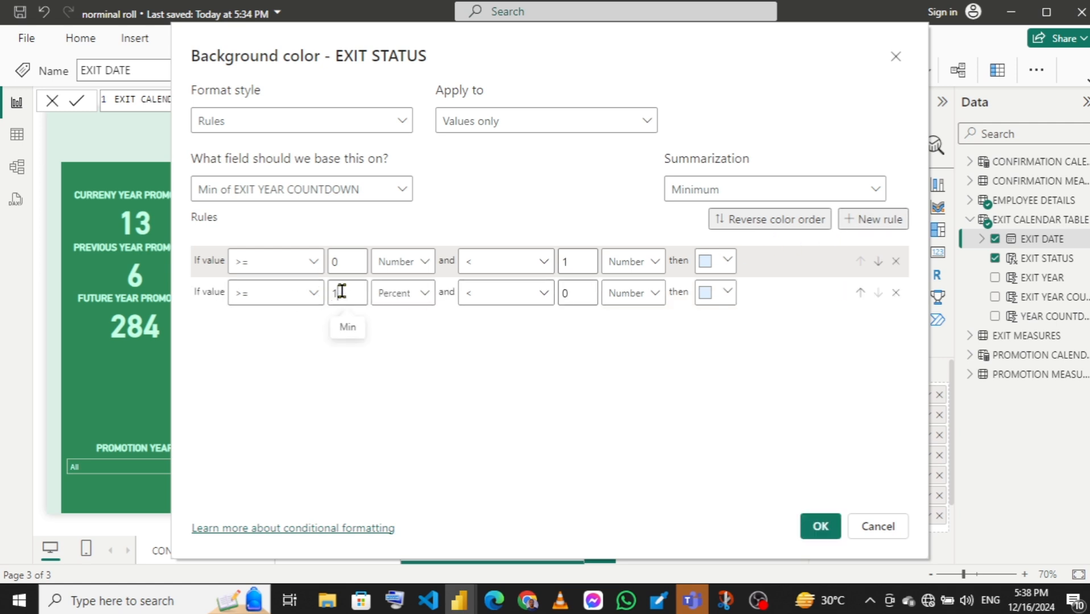
pyautogui.click(391, 293)
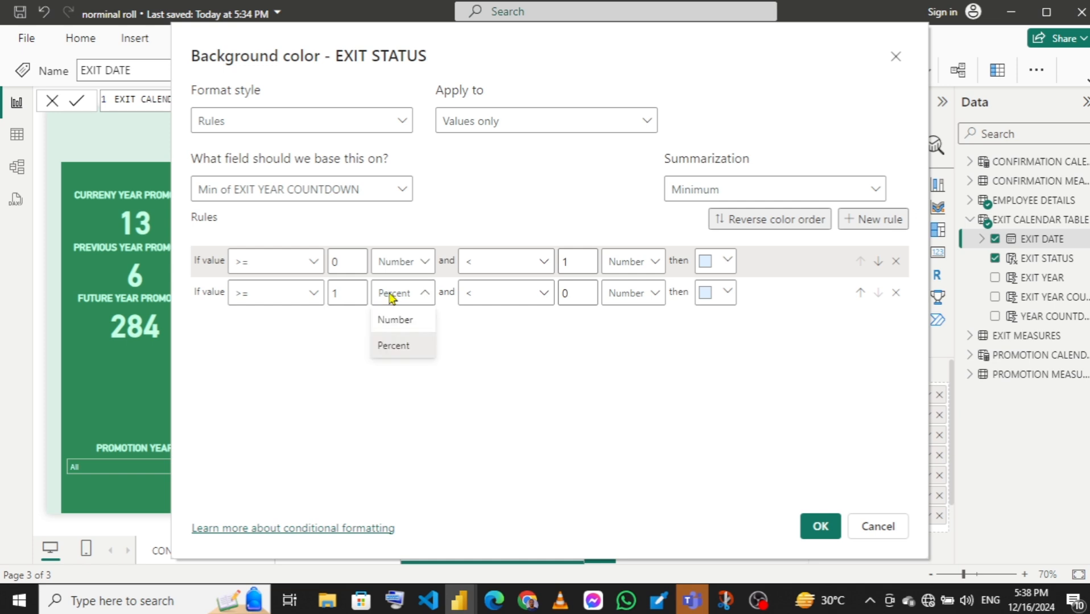
pyautogui.click(392, 320)
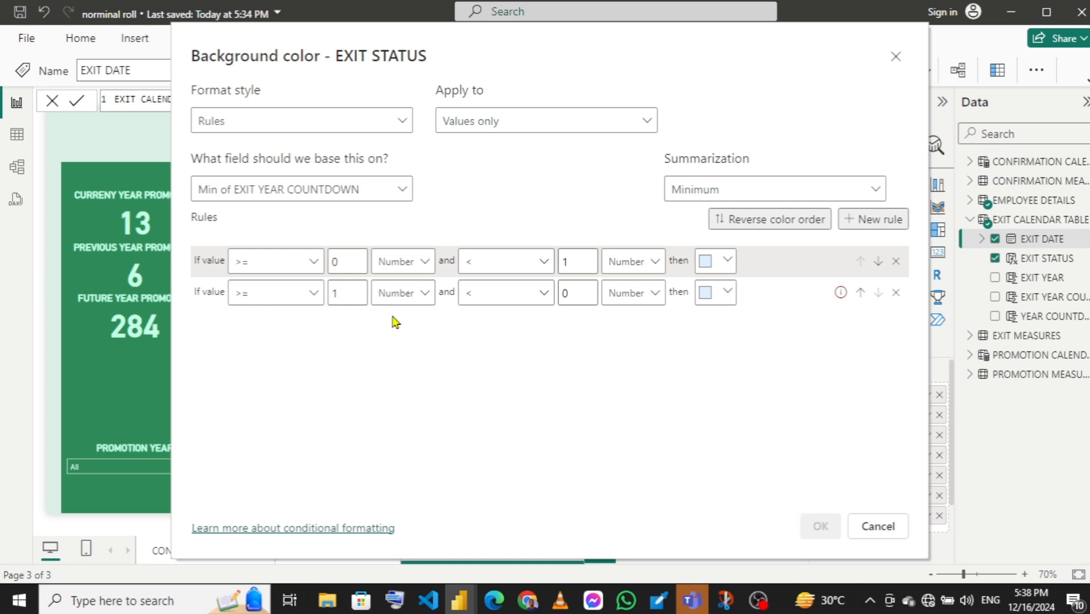
pyautogui.click(578, 293)
pyautogui.press('BackSpace')
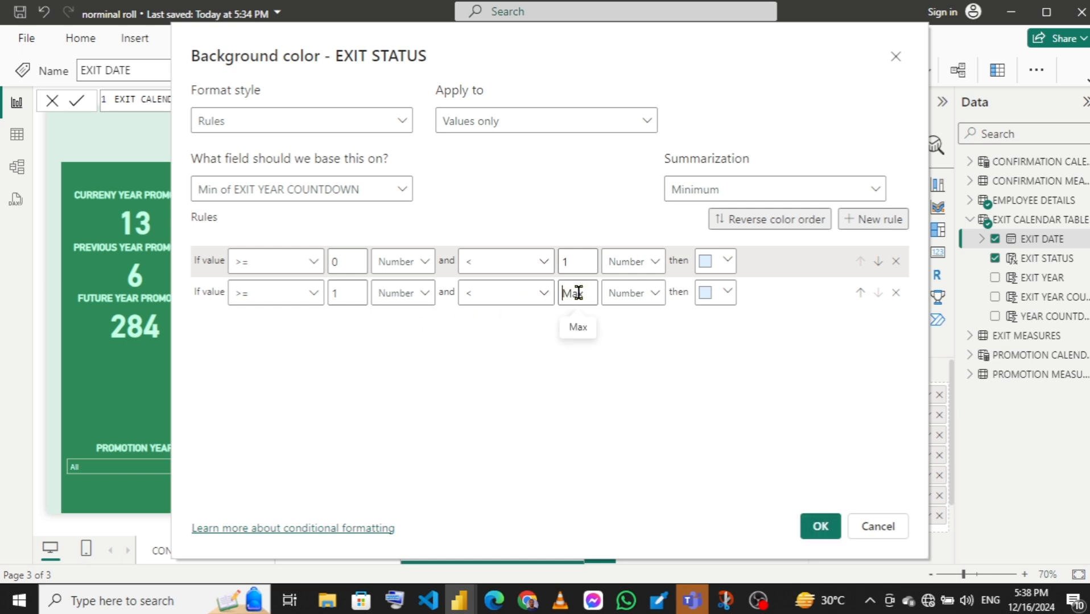
pyautogui.write('2')
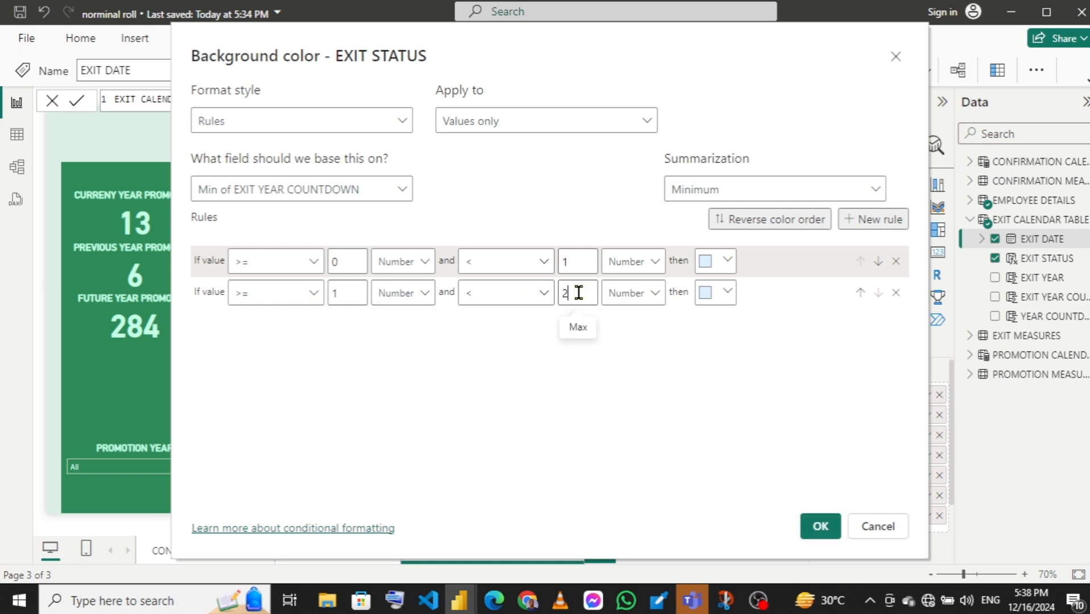
# - Add a third background color rule for values >= 2 and < 40, both as Number
pyautogui.click(846, 226)
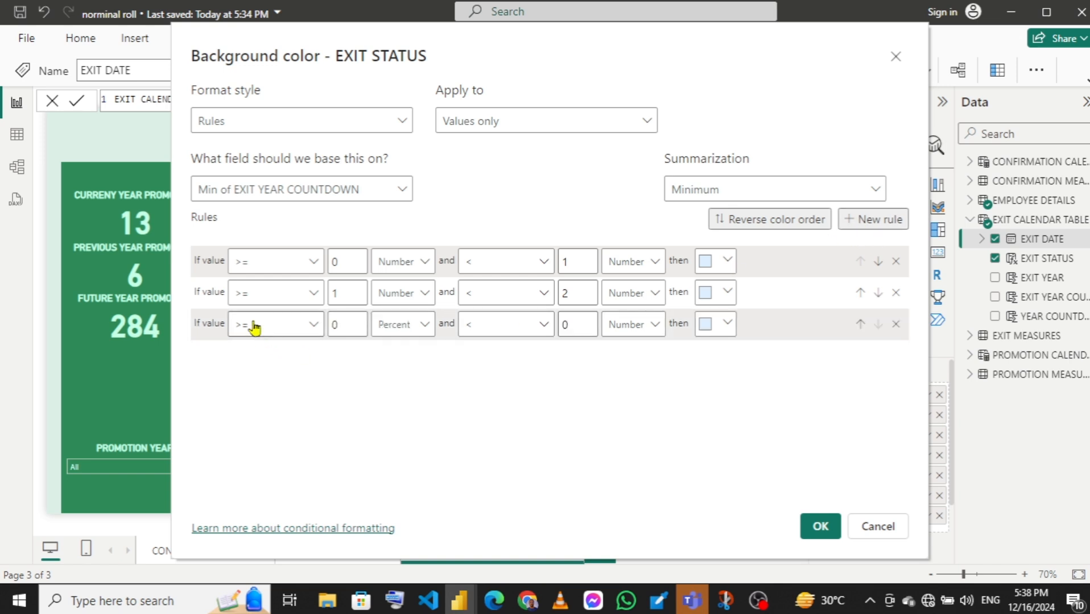
pyautogui.click(345, 325)
pyautogui.press('BackSpace')
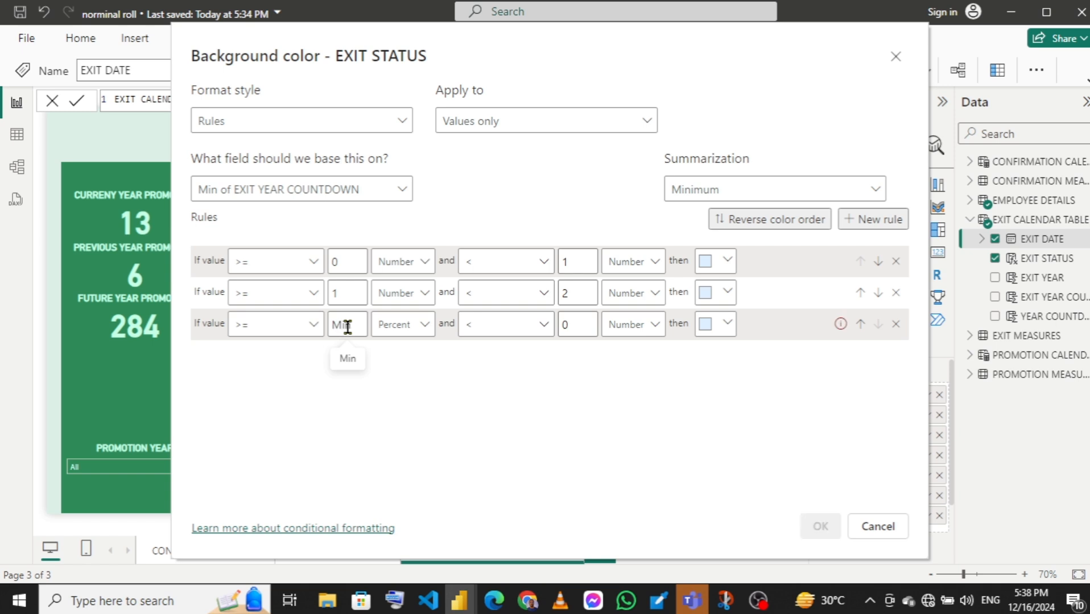
pyautogui.write('2')
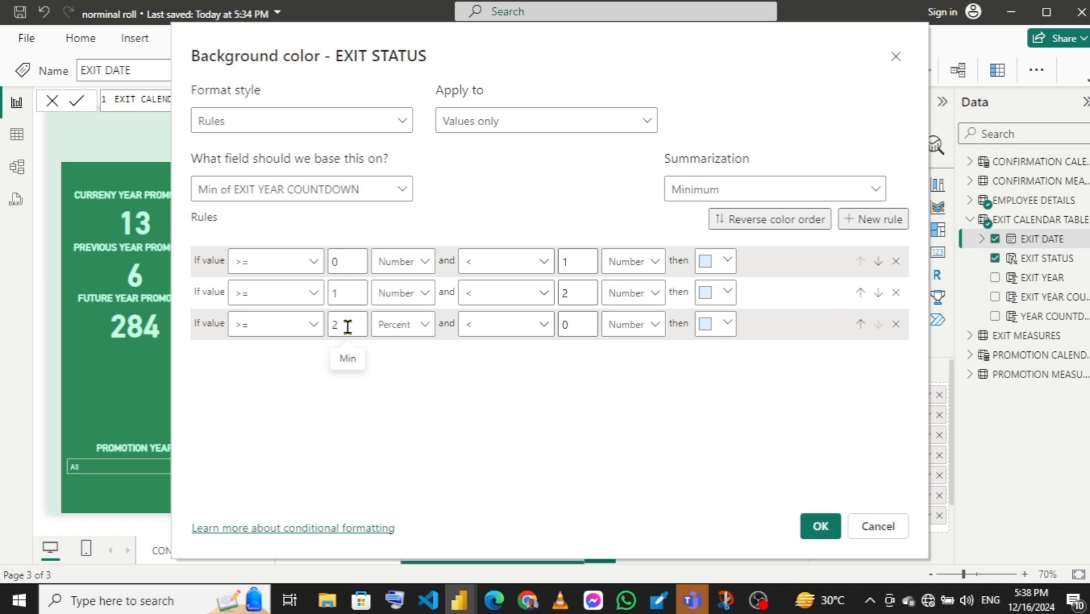
pyautogui.click(405, 333)
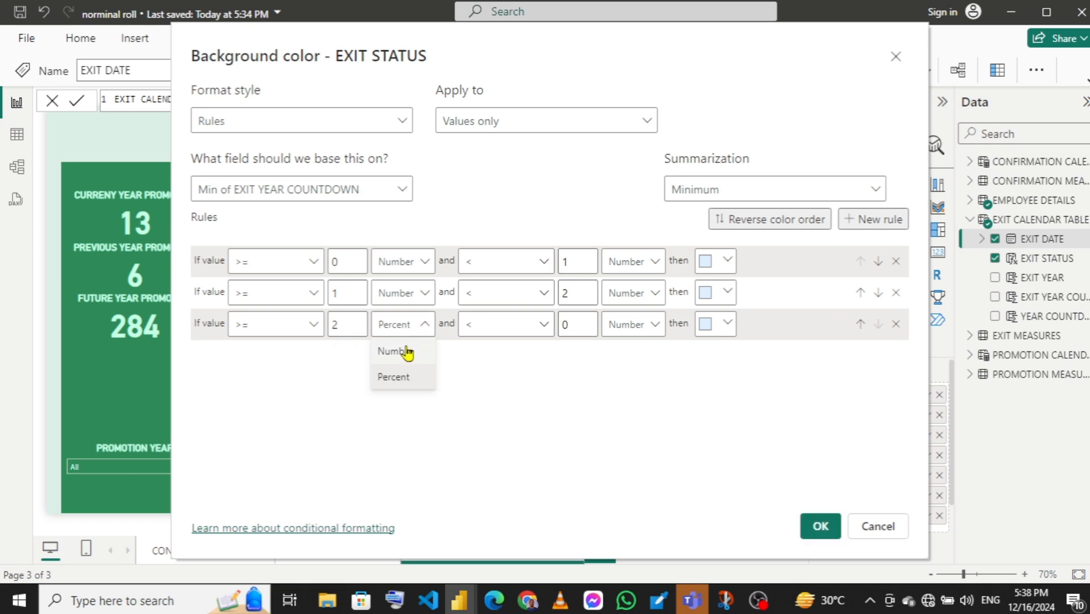
pyautogui.click(406, 352)
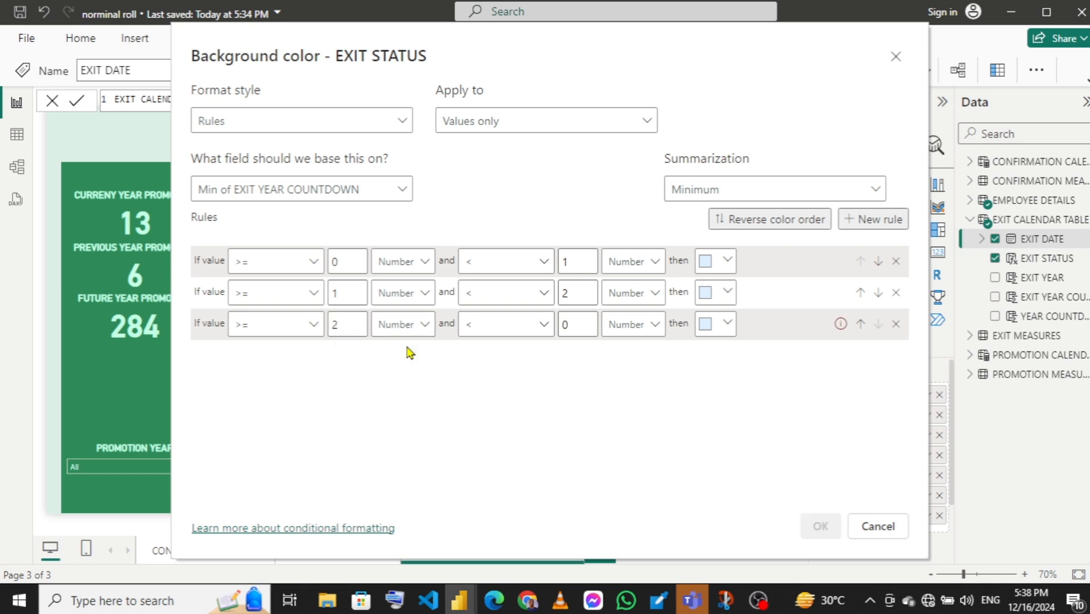
pyautogui.click(576, 323)
pyautogui.press('BackSpace')
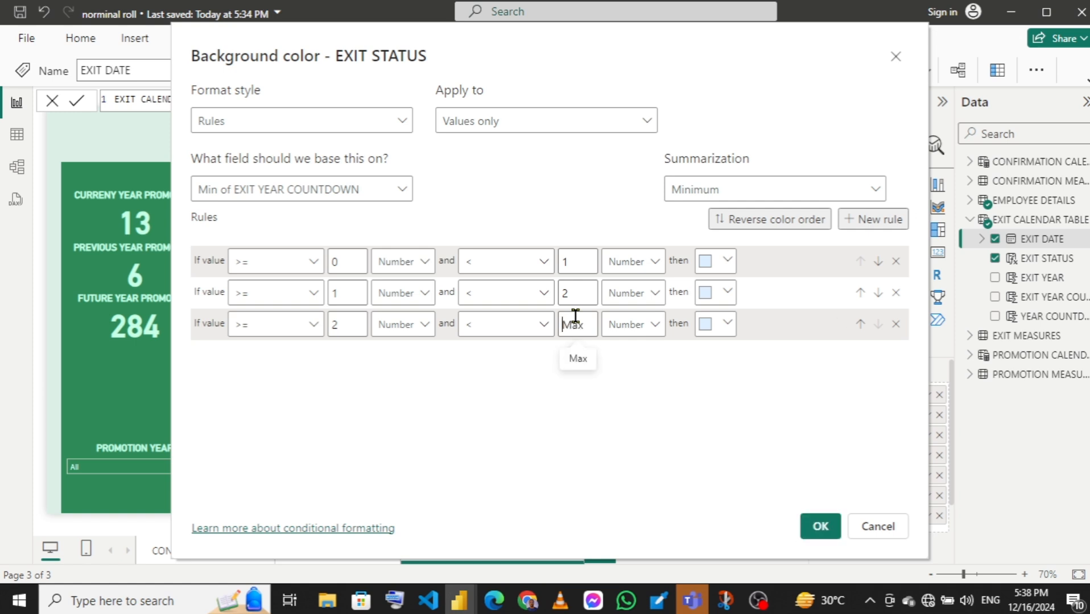
pyautogui.write('40')
# - Give the first rule (0 to 1) the custom background color #E6E6E6
pyautogui.click(723, 265)
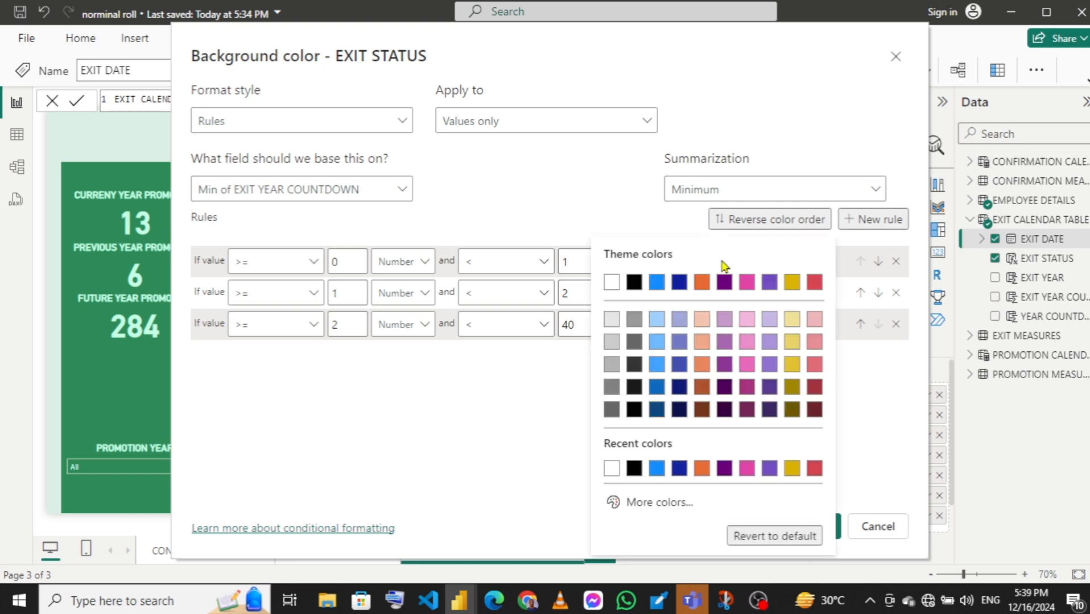
pyautogui.click(640, 506)
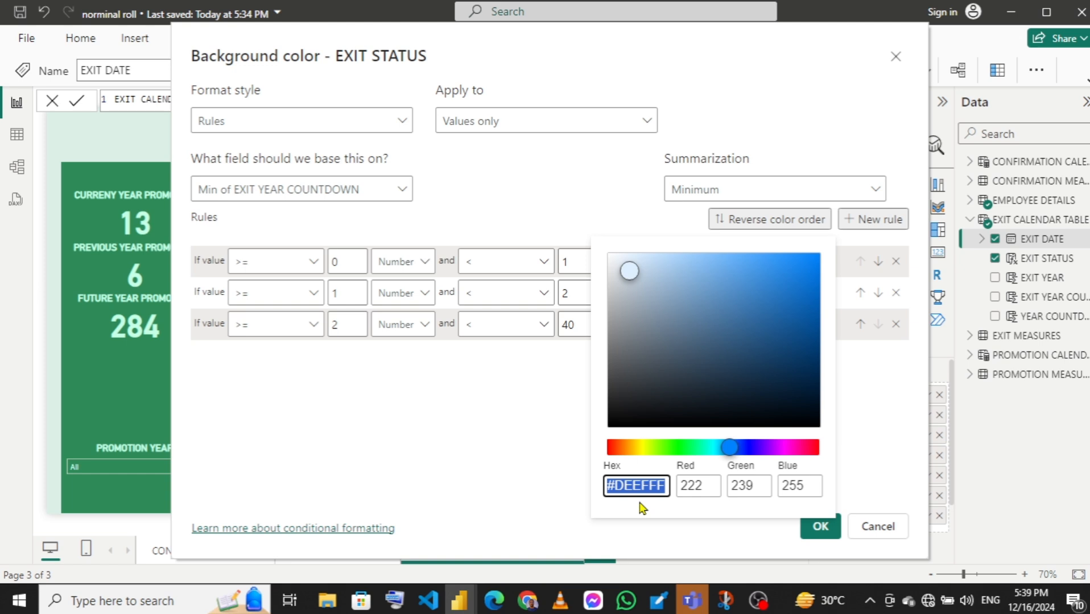
pyautogui.write('E')
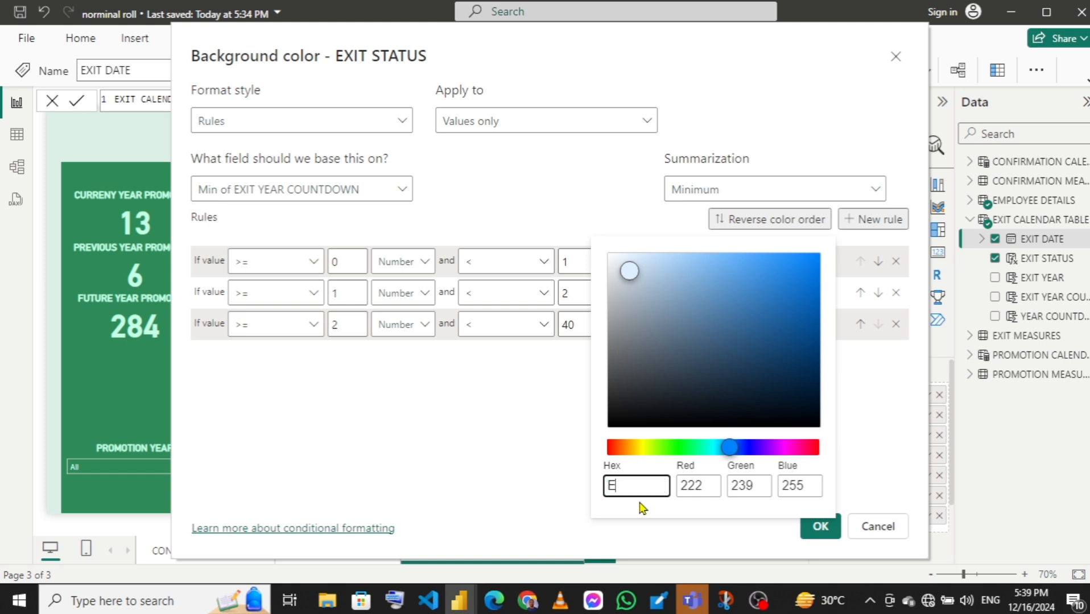
pyautogui.write('6E6E6')
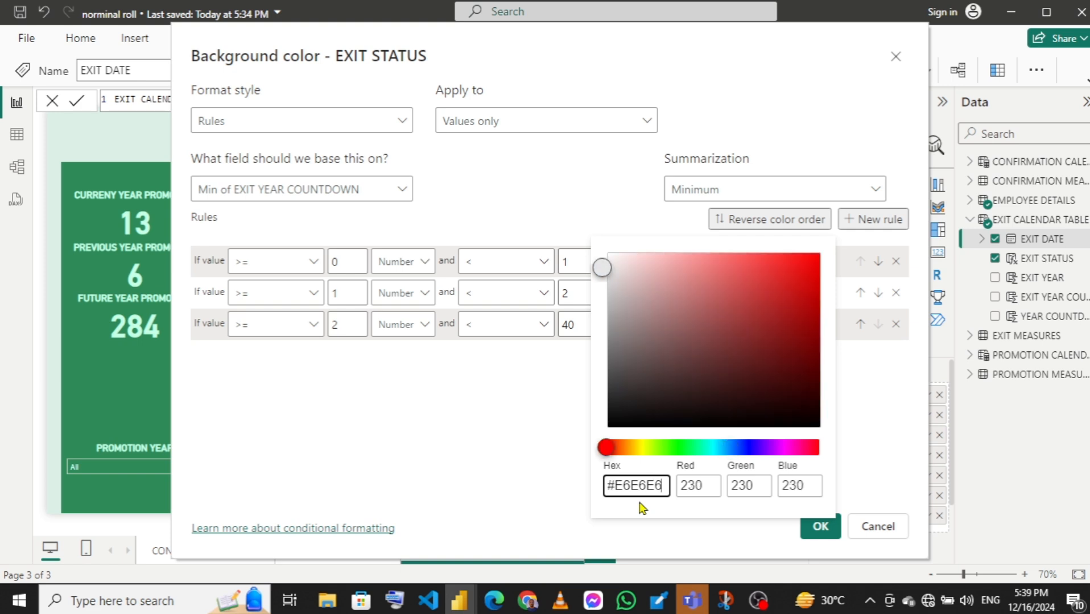
# - Give the second rule (1 to 2) the custom background color #E4FAD5
pyautogui.click(499, 385)
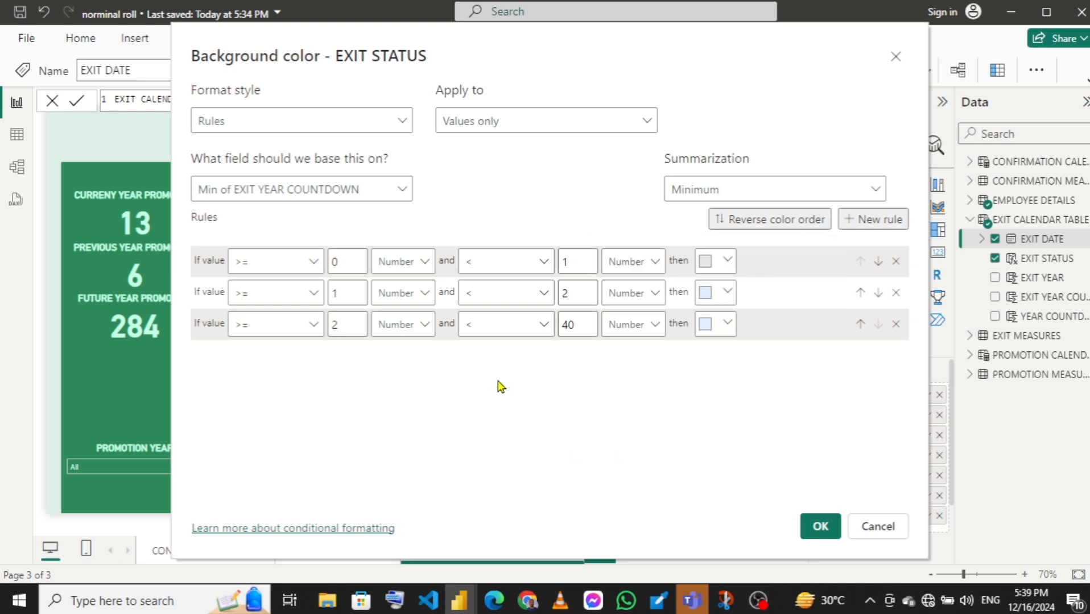
pyautogui.click(728, 292)
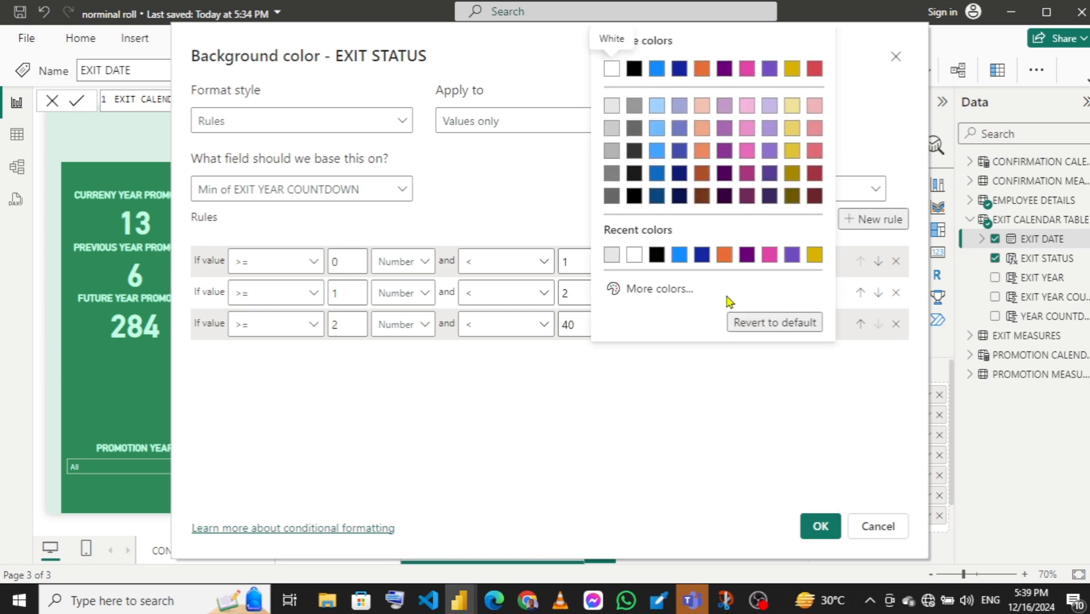
pyautogui.click(657, 295)
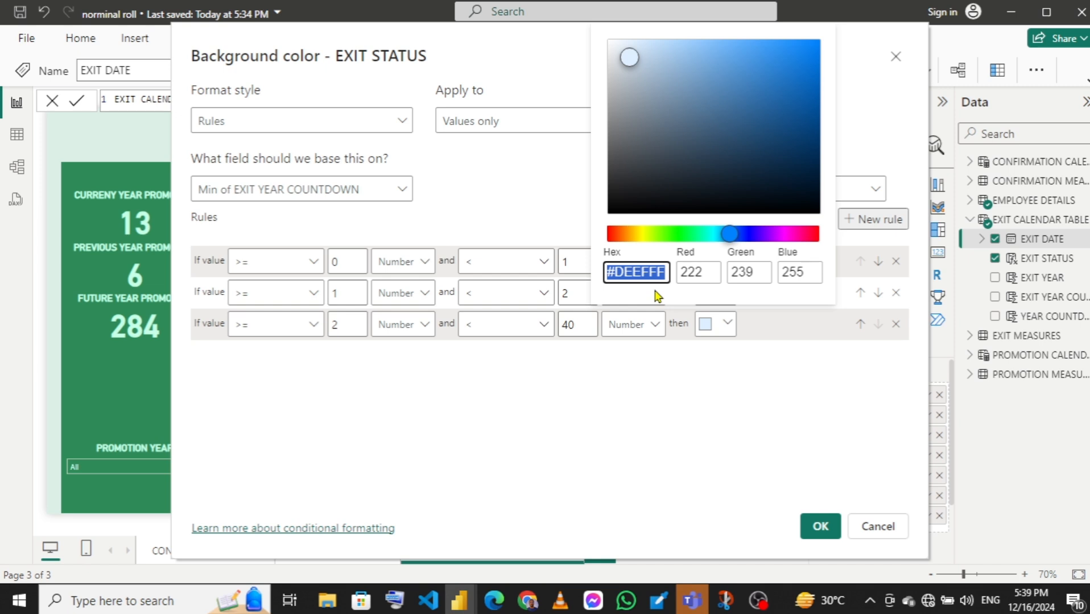
pyautogui.write('E4')
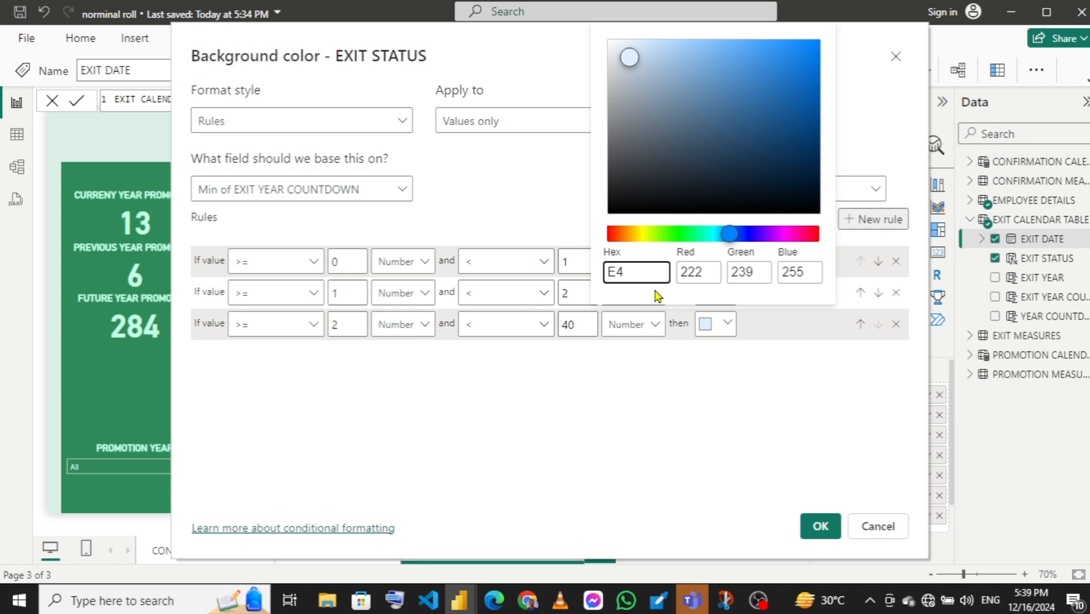
pyautogui.write('FAD5')
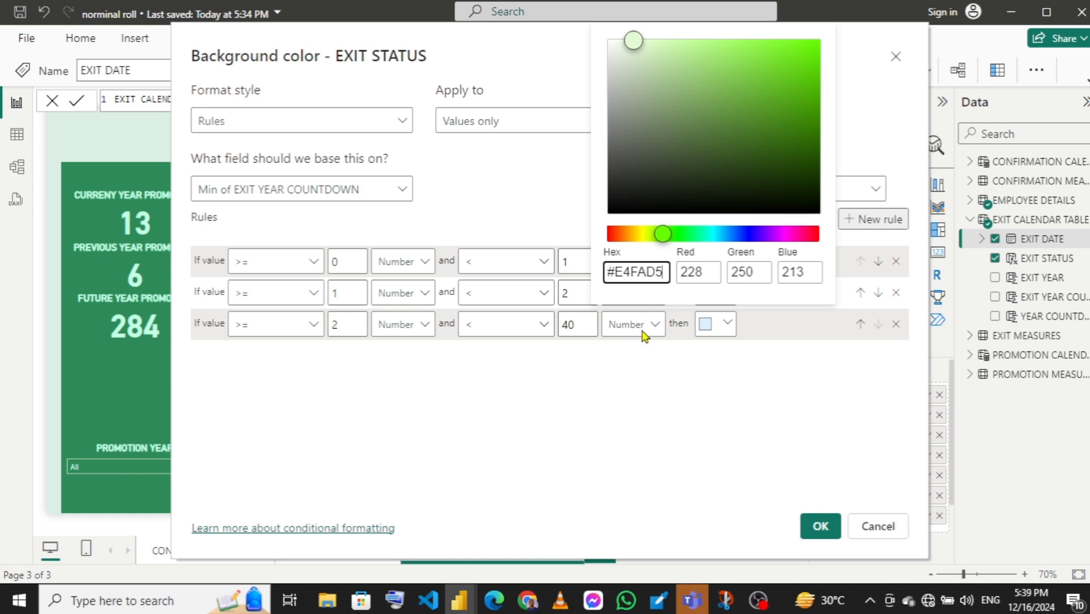
pyautogui.click(626, 397)
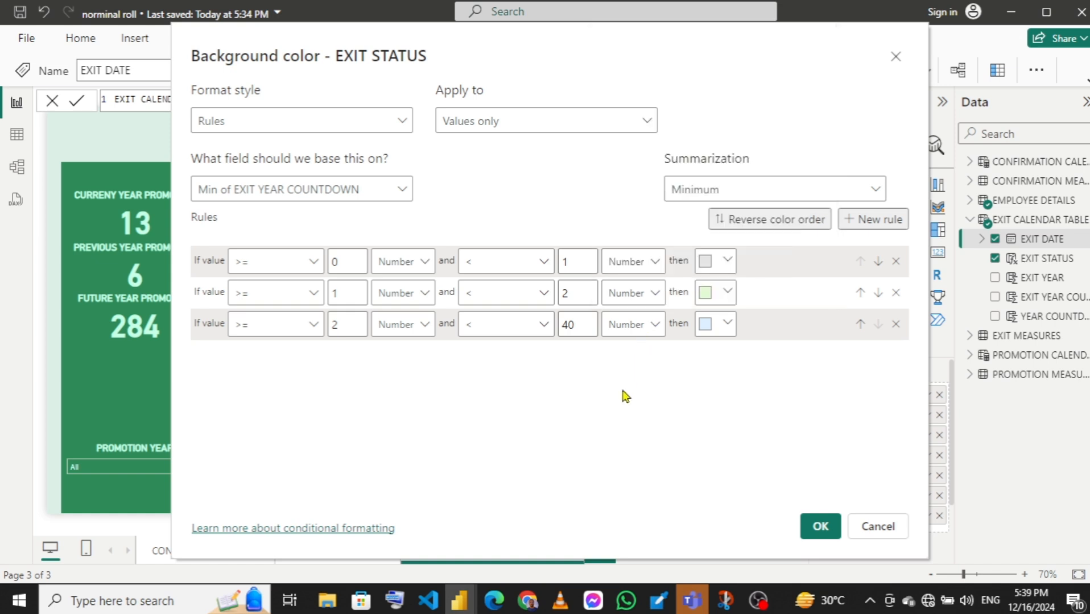
# - Give the third rule (2 to 40) the custom background color #DAF9FB and apply the conditional formatting to EXIT STATUS
pyautogui.click(723, 334)
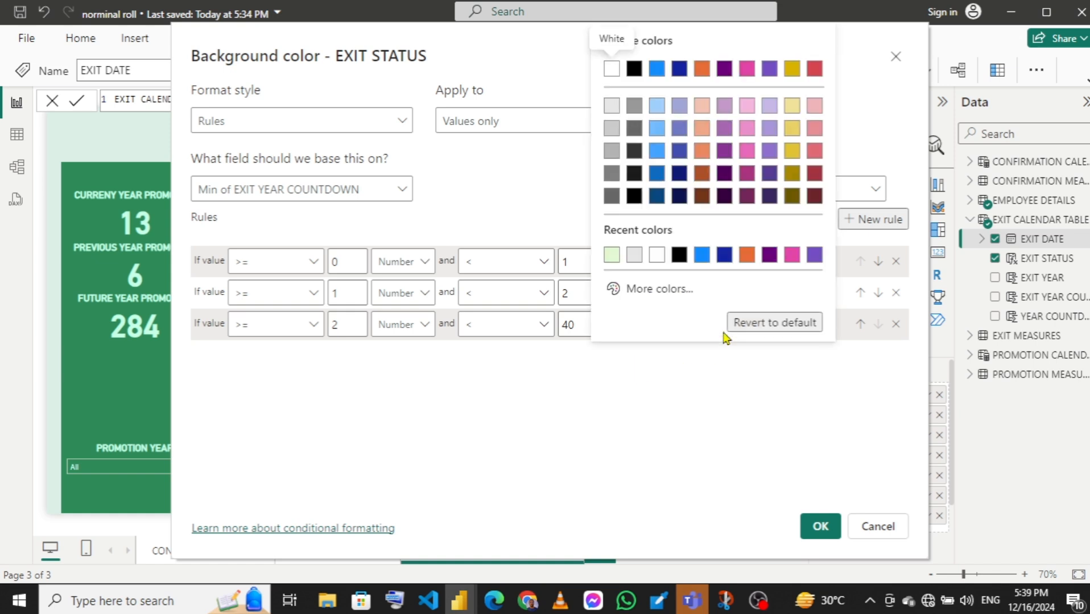
pyautogui.click(643, 289)
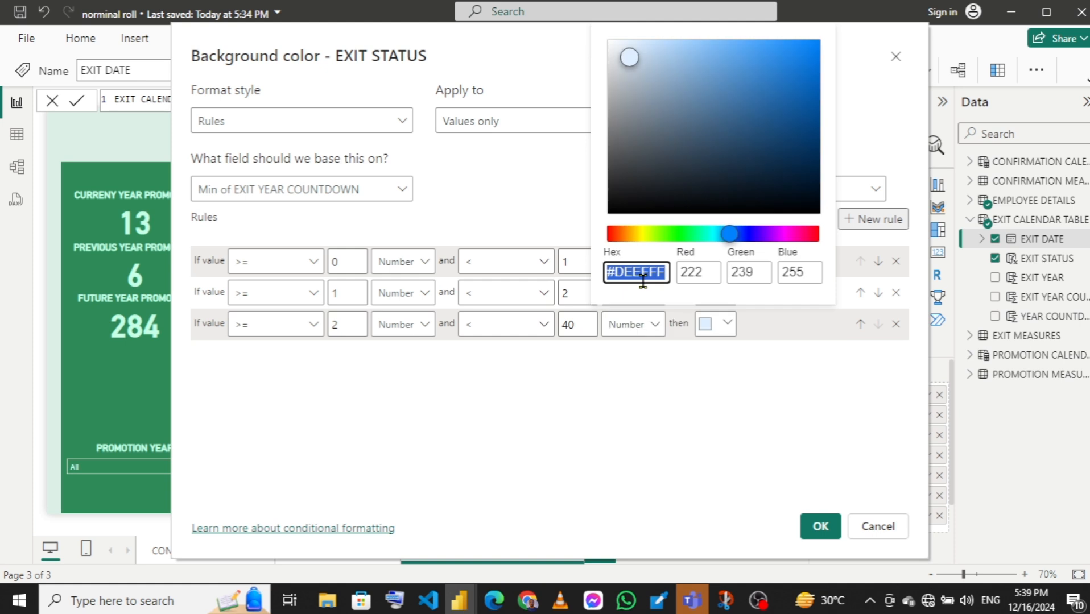
pyautogui.write('DAF9FB')
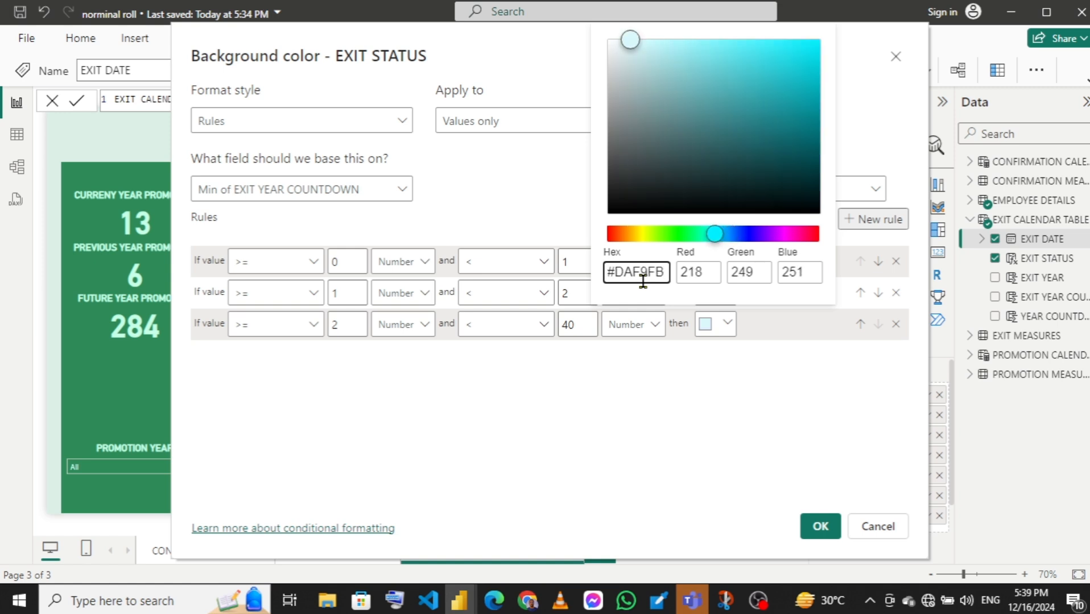
pyautogui.click(701, 408)
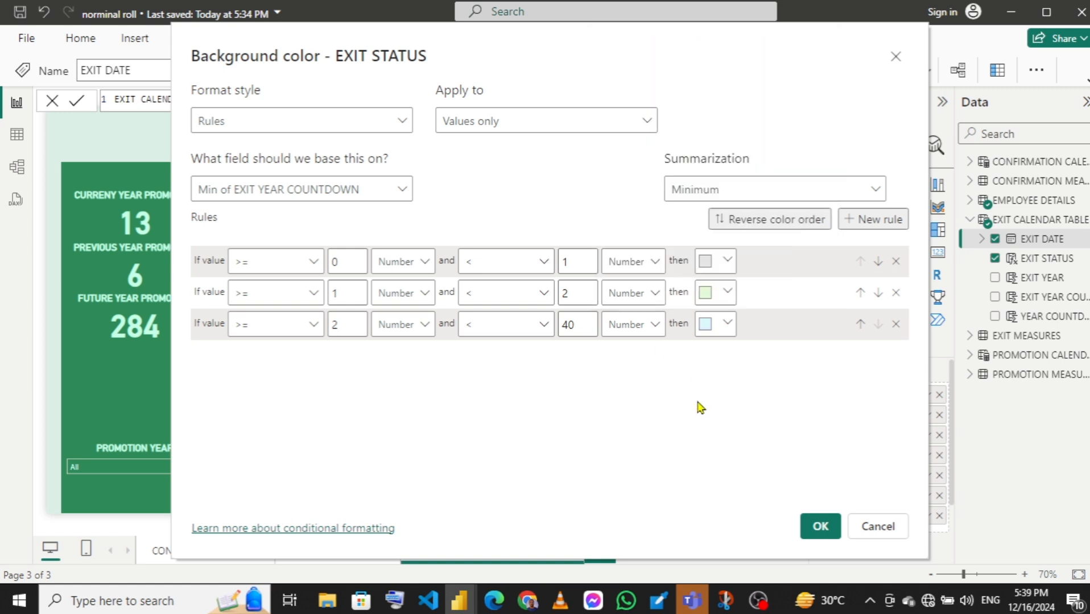
pyautogui.click(815, 525)
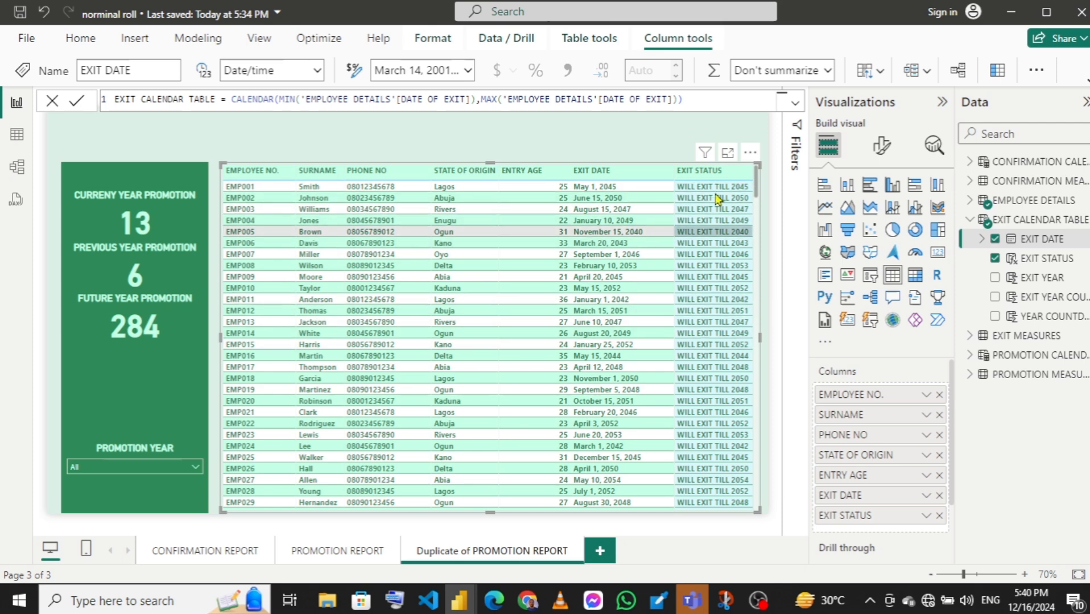
# - Replace the current year promotion card's field with EXIT CURRENT from the EXIT MEASURES table
pyautogui.click(142, 227)
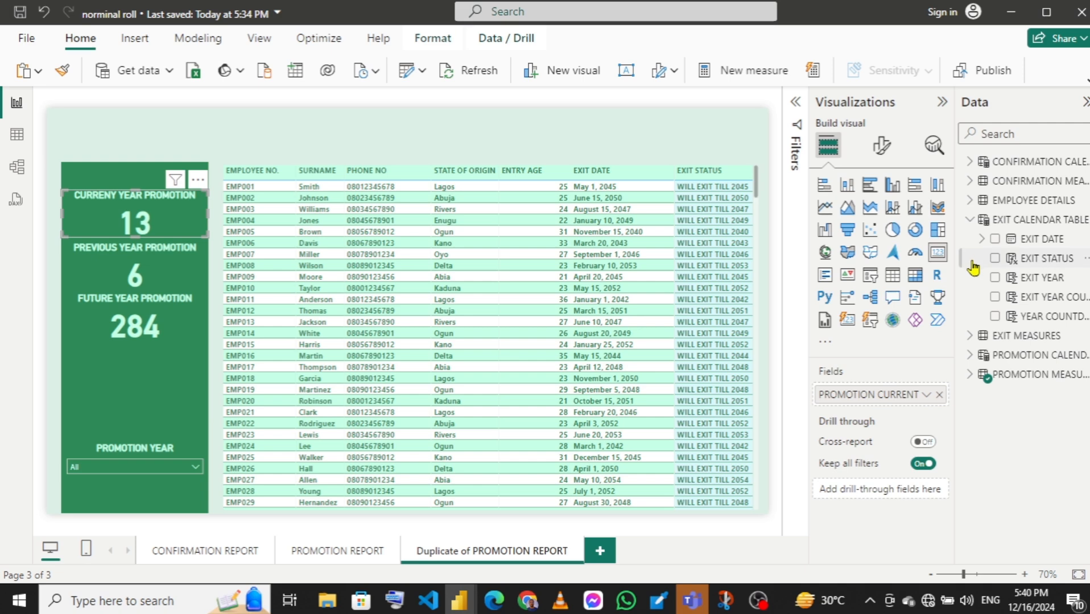
pyautogui.click(941, 396)
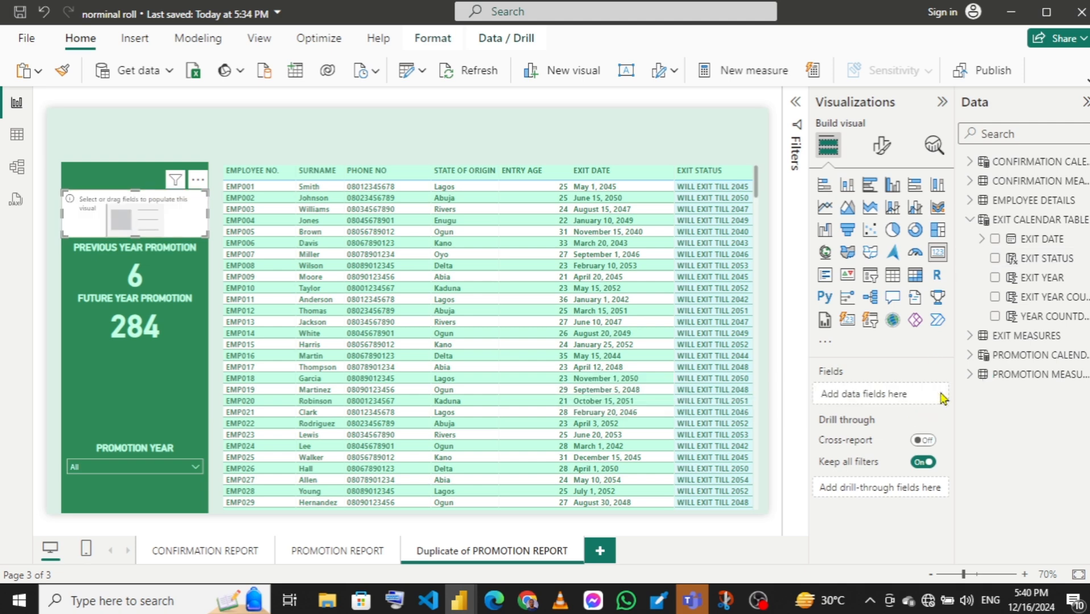
pyautogui.click(966, 338)
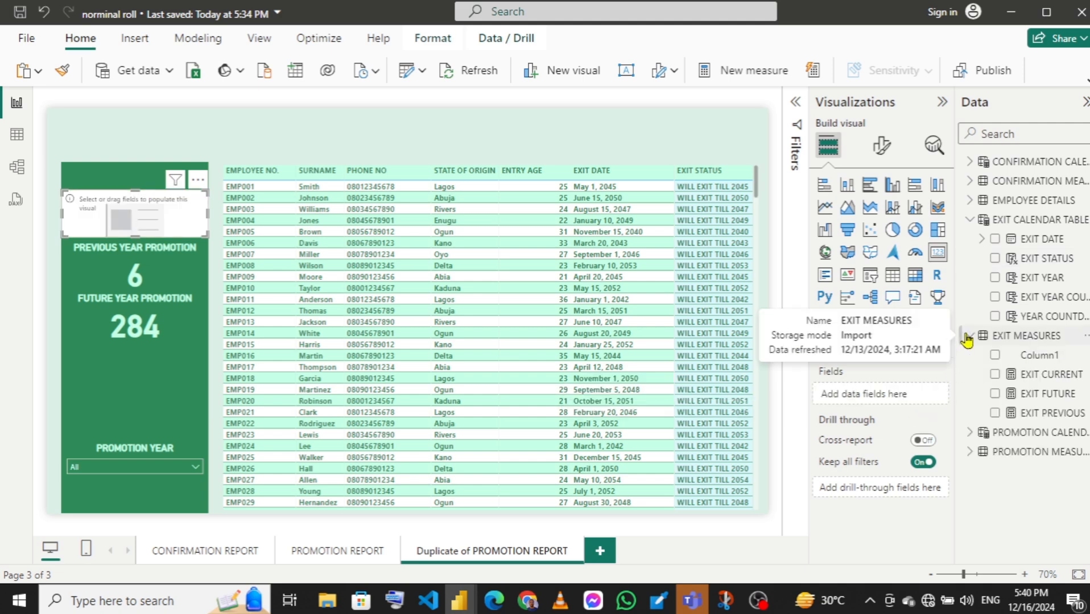
pyautogui.click(995, 376)
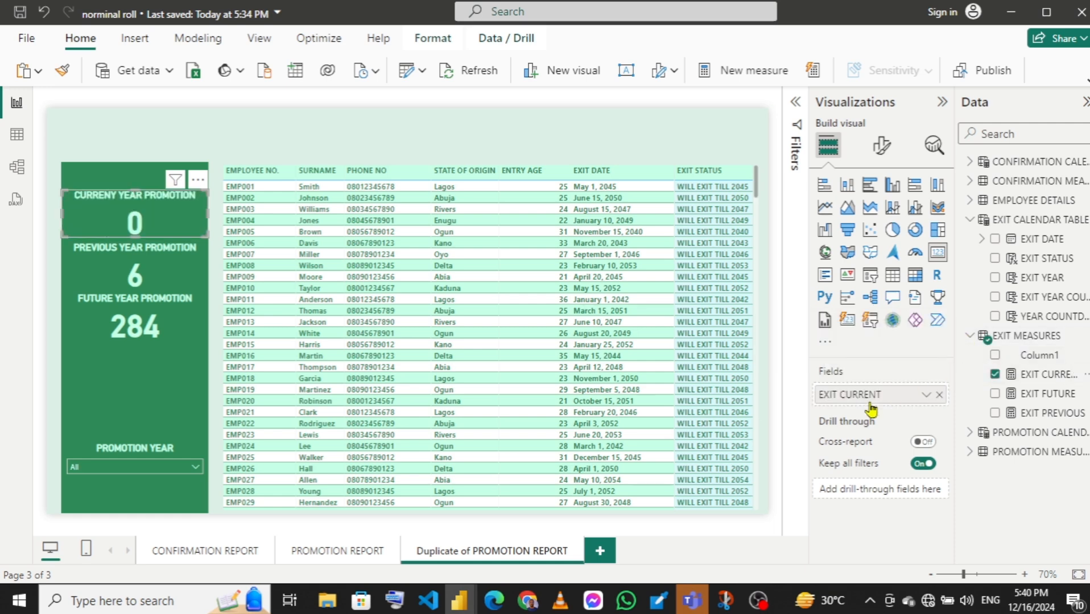
# - Replace the previous year promotion card's field with the EXIT PREVIOUS measure
pyautogui.click(139, 283)
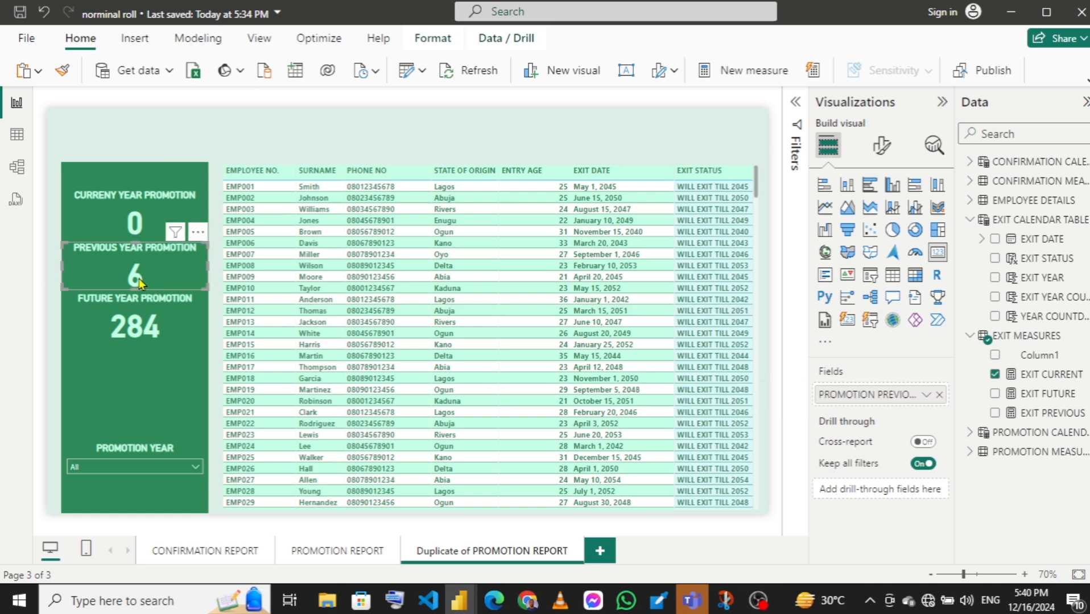
pyautogui.click(939, 395)
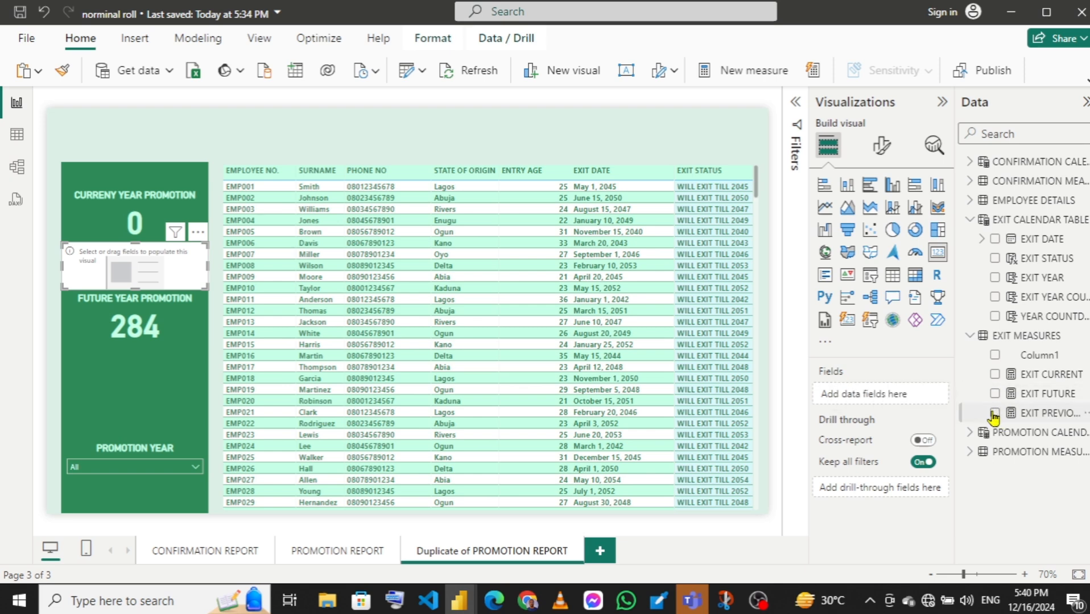
pyautogui.click(995, 413)
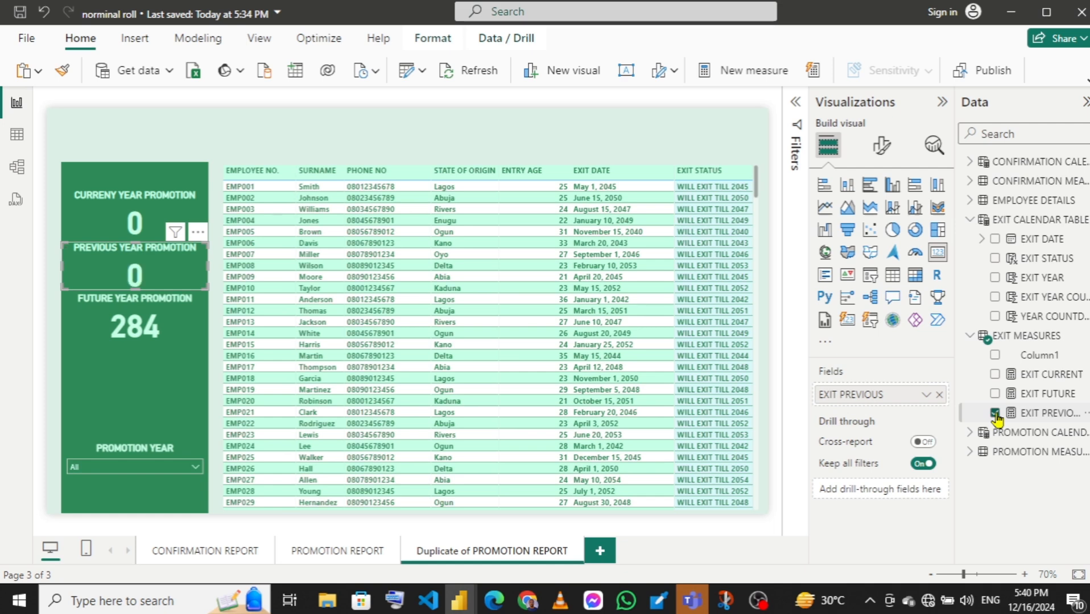
# - Replace the future year promotion card's field with the EXIT FUTURE measure
pyautogui.click(142, 325)
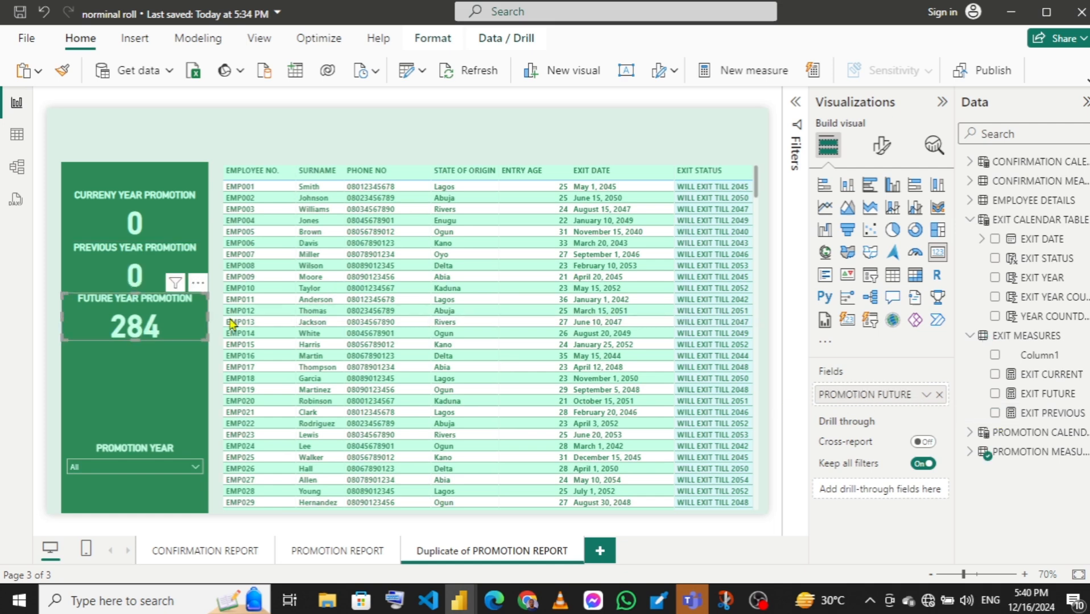
pyautogui.moveTo(1004, 413); pyautogui.dragTo(939, 396)
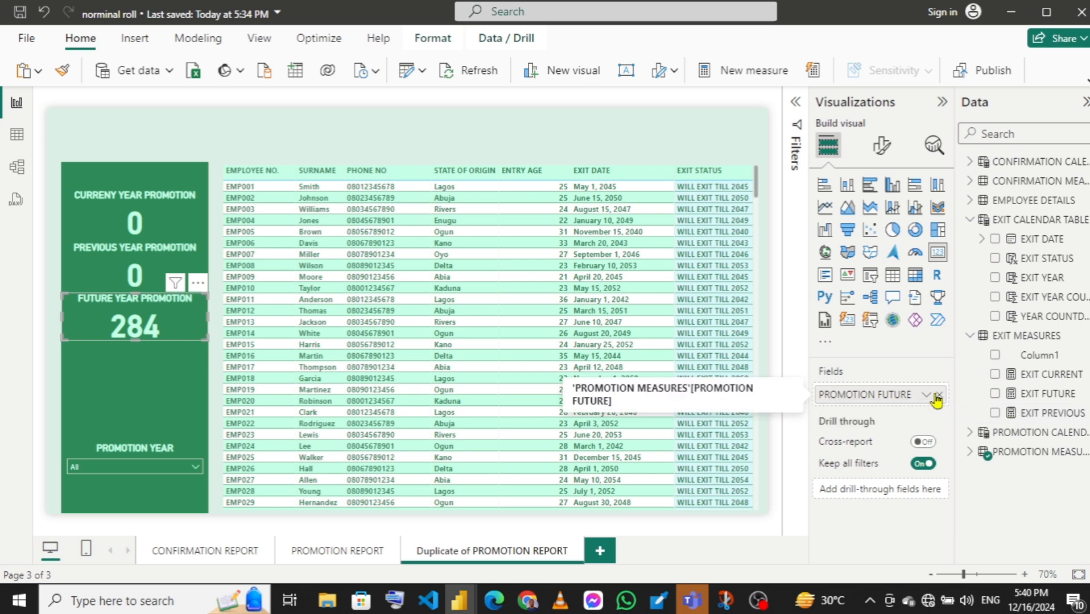
pyautogui.click(939, 394)
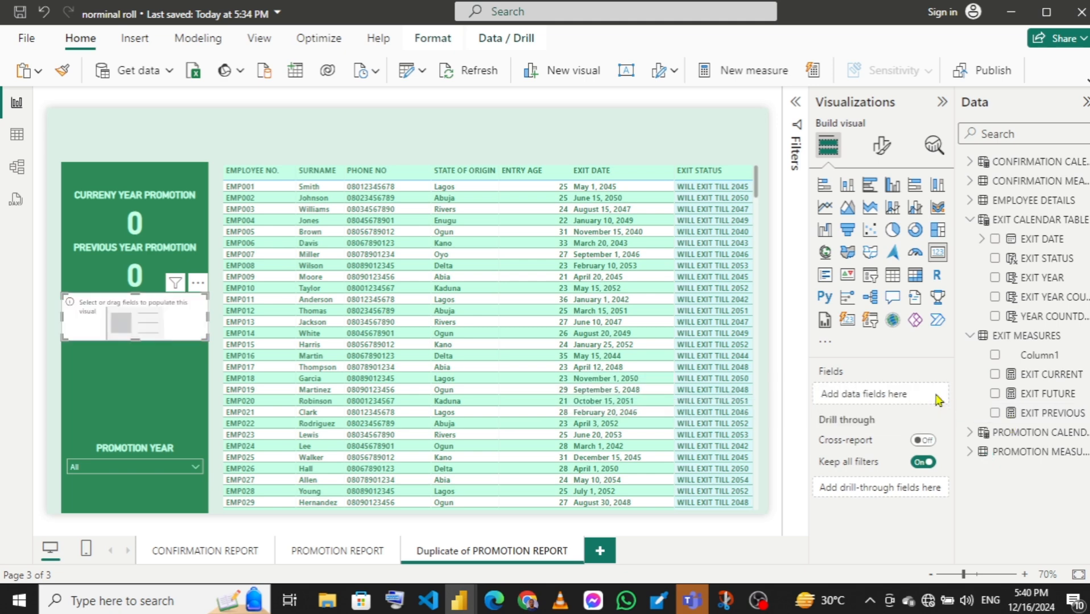
pyautogui.click(995, 395)
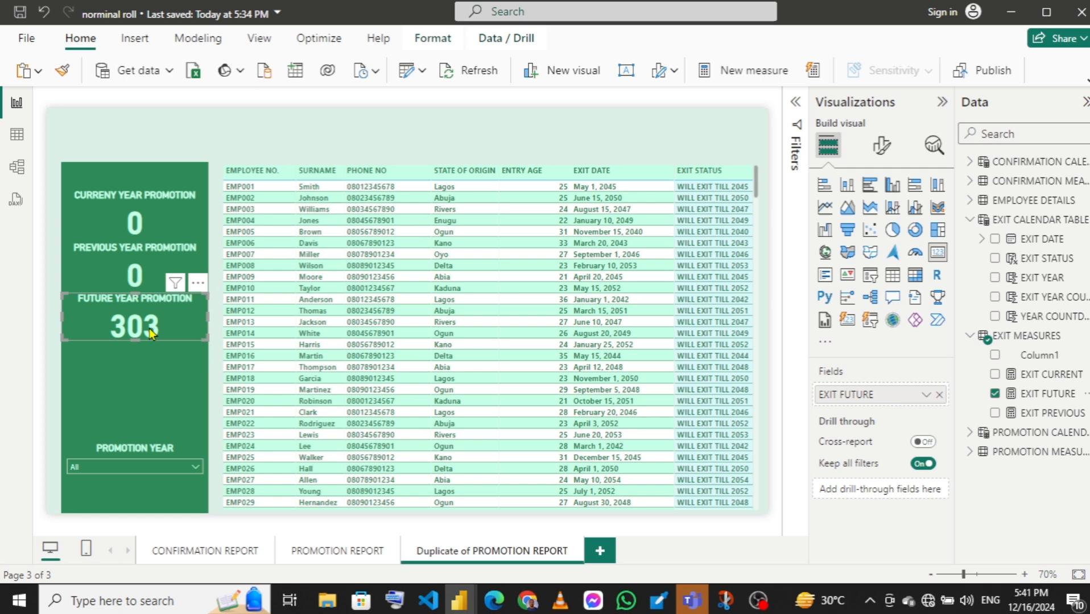
# - Change the title of the card showing EXIT CURRENT to CURRENT YEAR EXIT
pyautogui.click(98, 204)
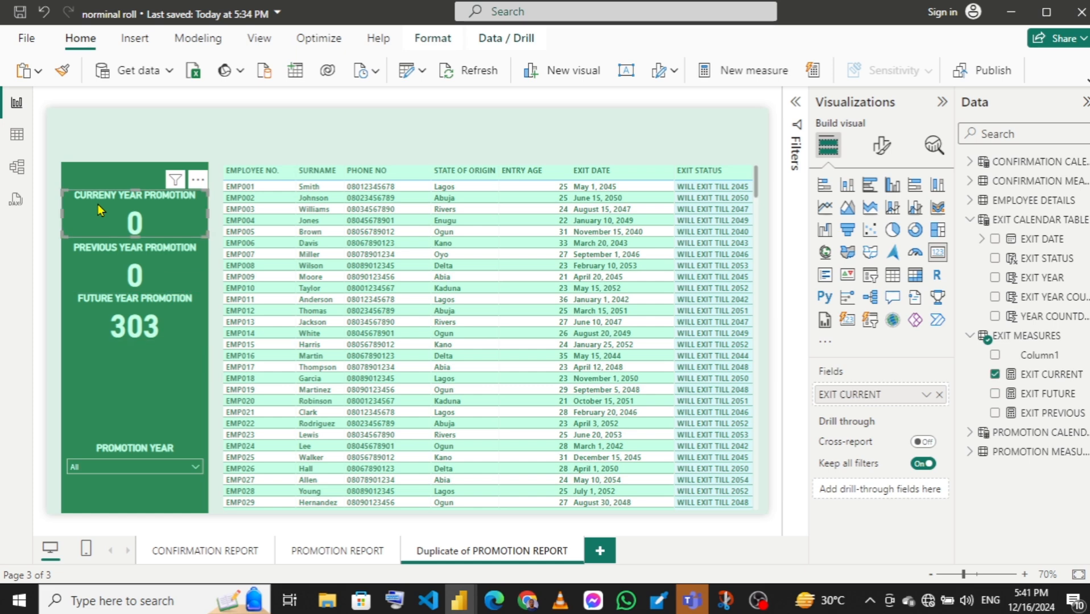
pyautogui.click(887, 161)
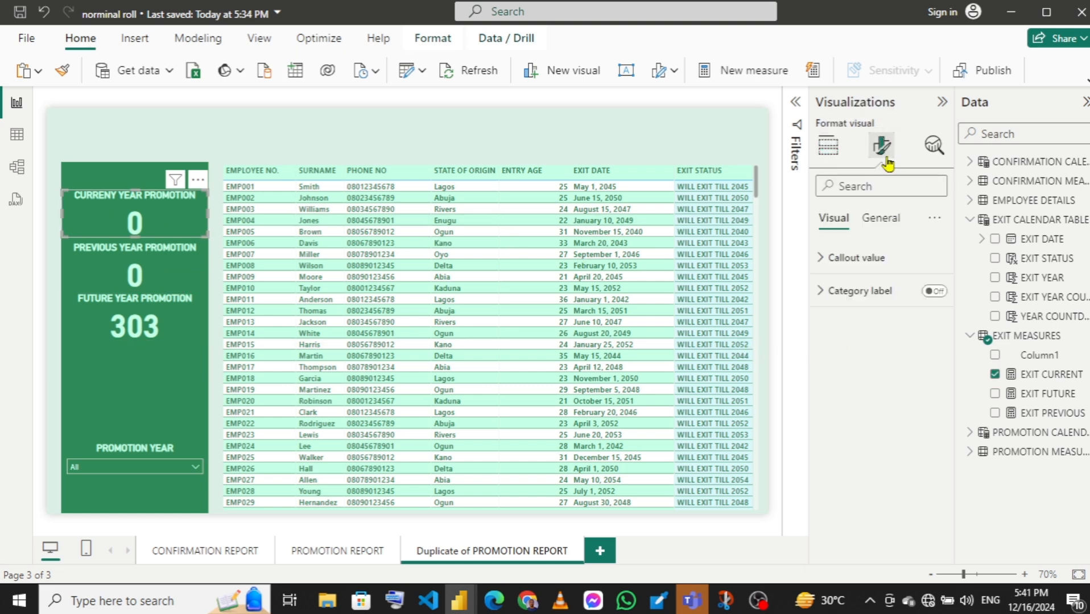
pyautogui.click(879, 217)
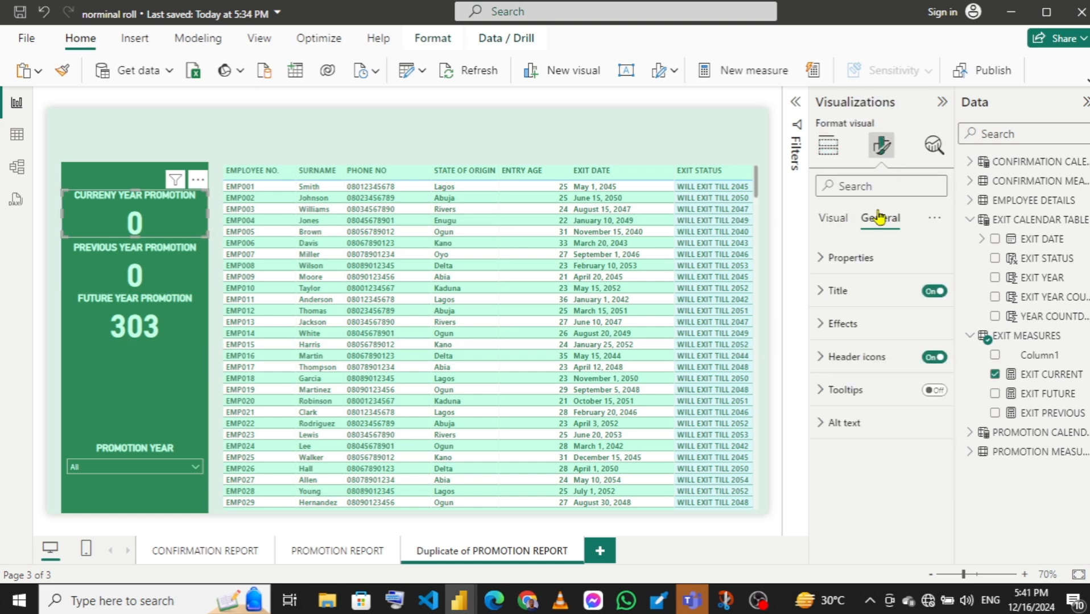
pyautogui.click(819, 291)
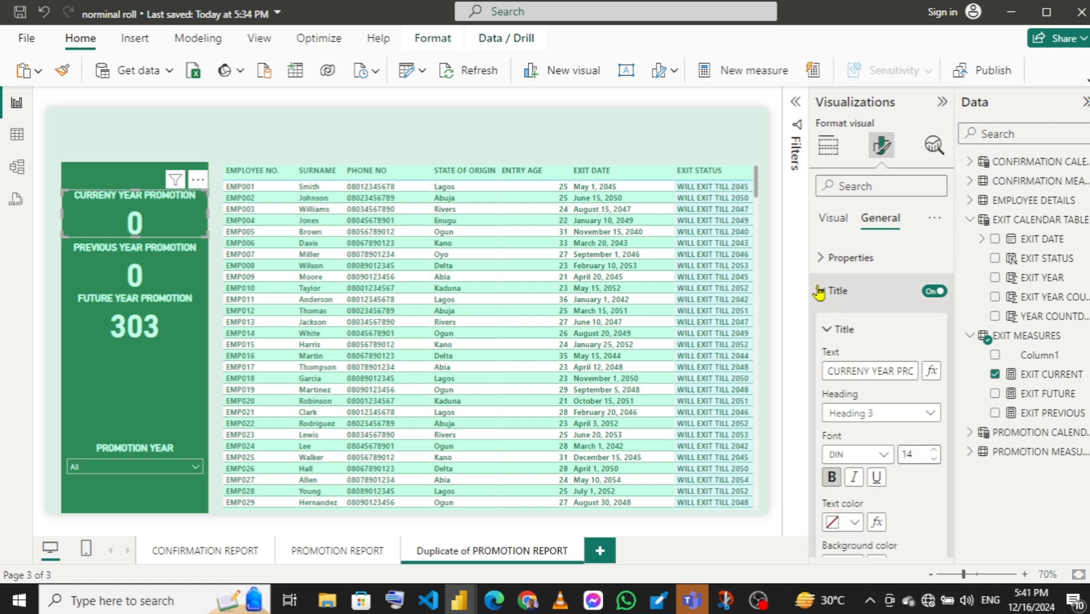
pyautogui.click(868, 371)
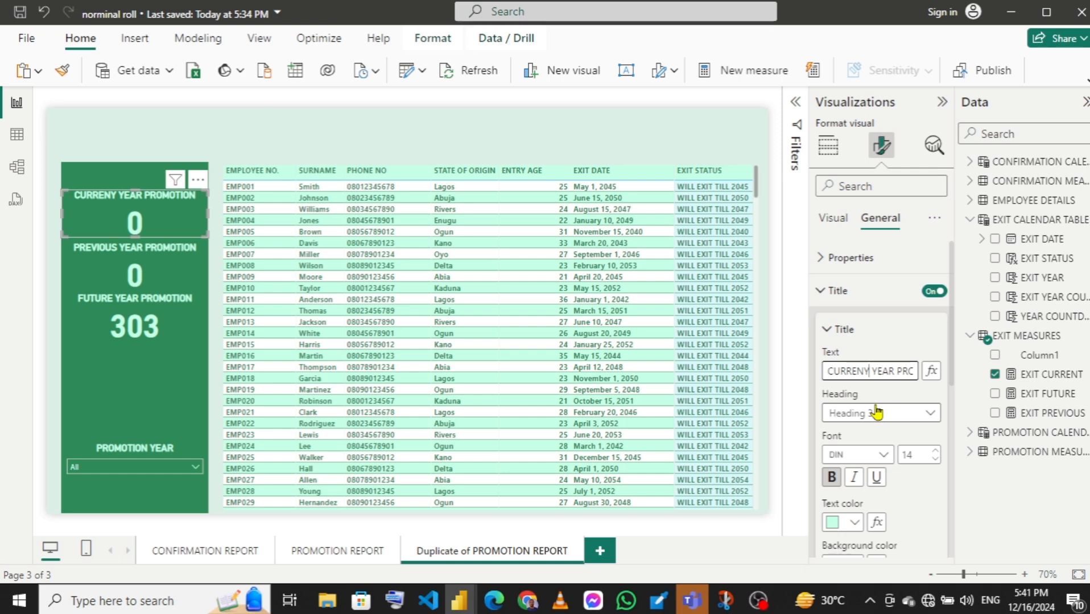
pyautogui.press('BackSpace')
pyautogui.write('T')
pyautogui.press('Right')
pyautogui.press('Right')
pyautogui.press('Right')
pyautogui.press('Right')
pyautogui.press('Right')
pyautogui.press('Right')
pyautogui.press('Right')
pyautogui.press('Right')
pyautogui.press('Right')
pyautogui.press('Right')
pyautogui.press('Right')
pyautogui.press('Right')
pyautogui.press('Right')
pyautogui.press('Right')
pyautogui.press('Right')
pyautogui.press('BackSpace')
pyautogui.press('BackSpace')
pyautogui.press('BackSpace')
pyautogui.press('BackSpace')
pyautogui.press('BackSpace')
pyautogui.press('BackSpace')
pyautogui.press('BackSpace')
pyautogui.press('BackSpace')
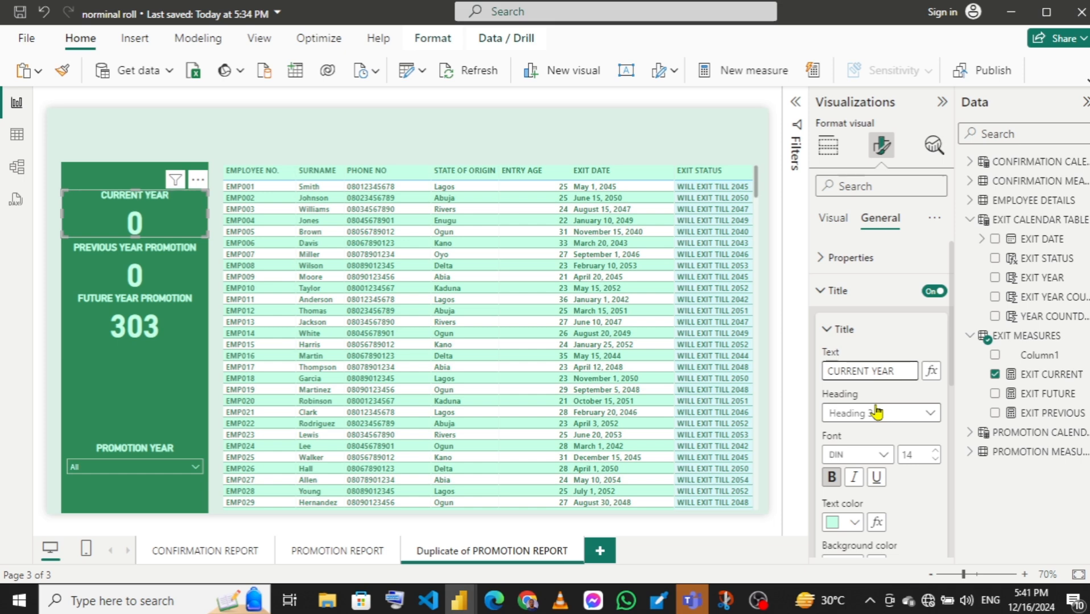
pyautogui.write('e')
pyautogui.press('BackSpace')
pyautogui.press('BackSpace')
pyautogui.press('BackSpace')
pyautogui.press('BackSpace')
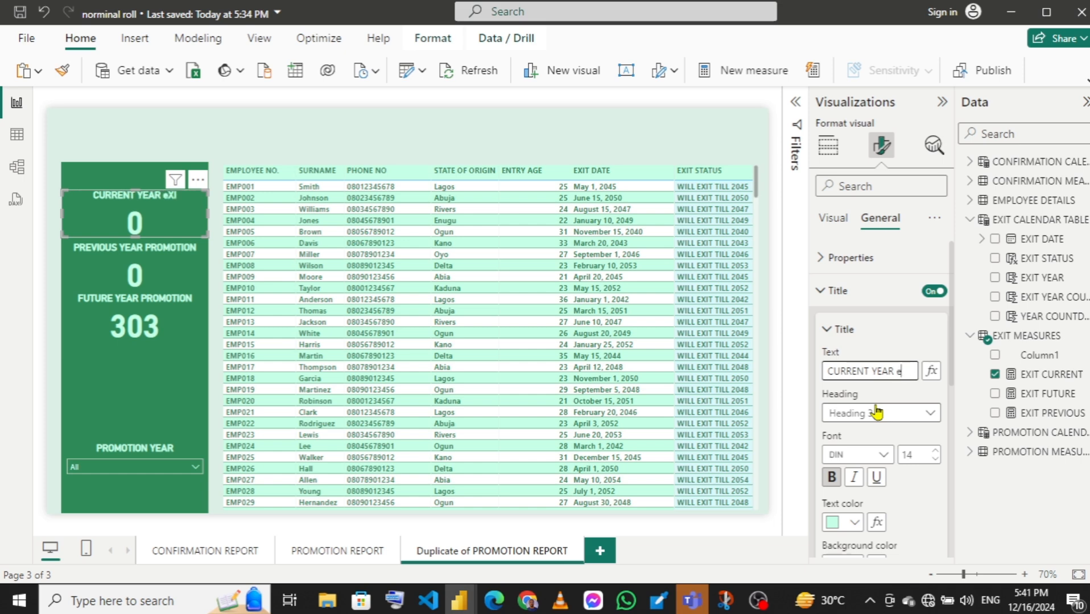
pyautogui.write('EXIT')
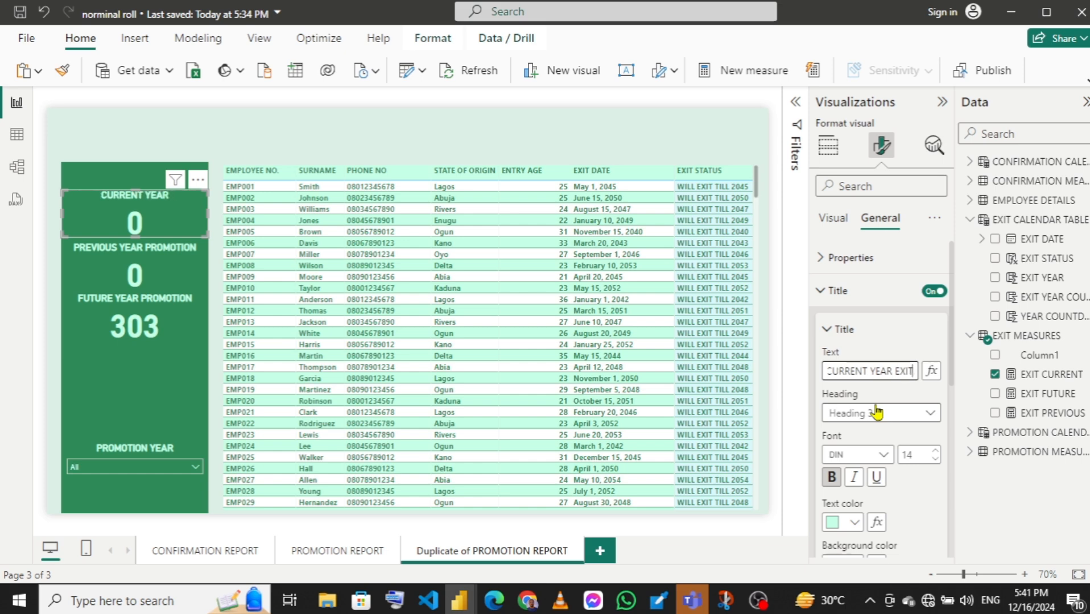
pyautogui.doubleClick(902, 370)
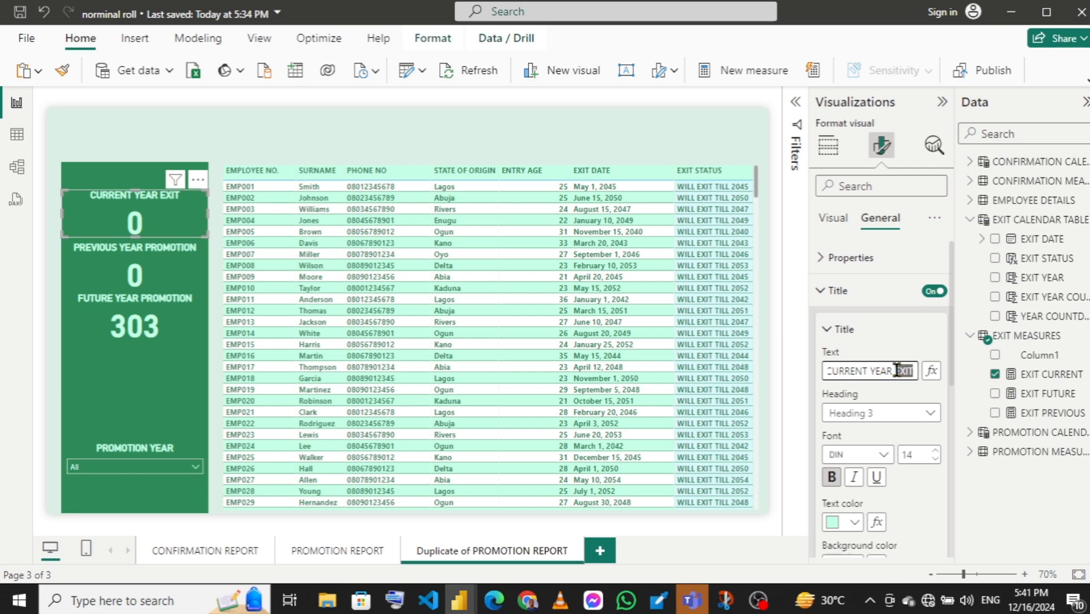
pyautogui.click(838, 292)
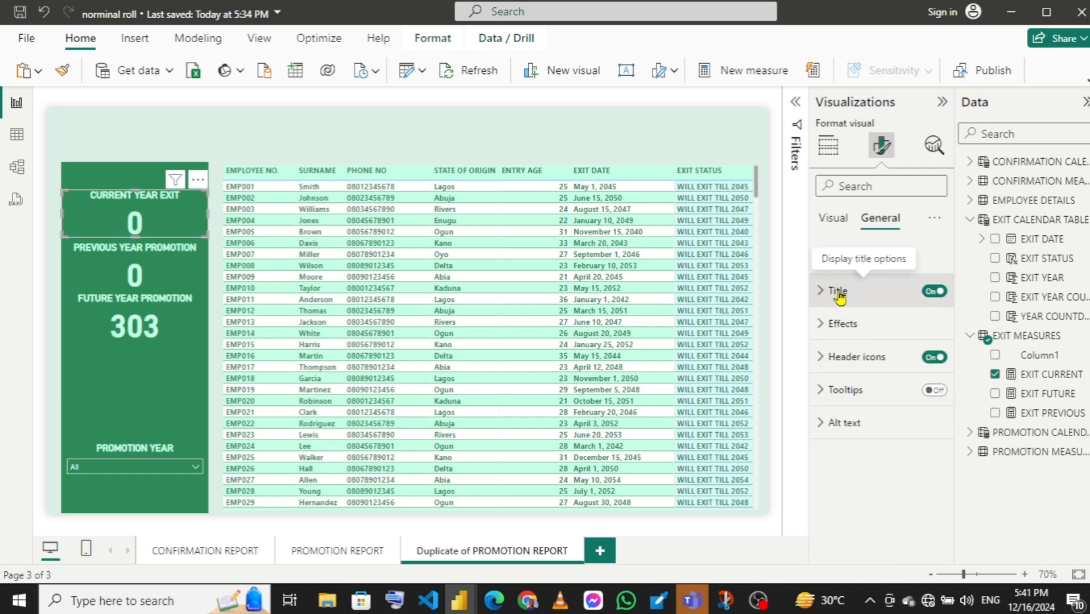
# - Change the title of the card showing EXIT PREVIOUS to PREVIOUS YEAR EXIT
pyautogui.click(167, 276)
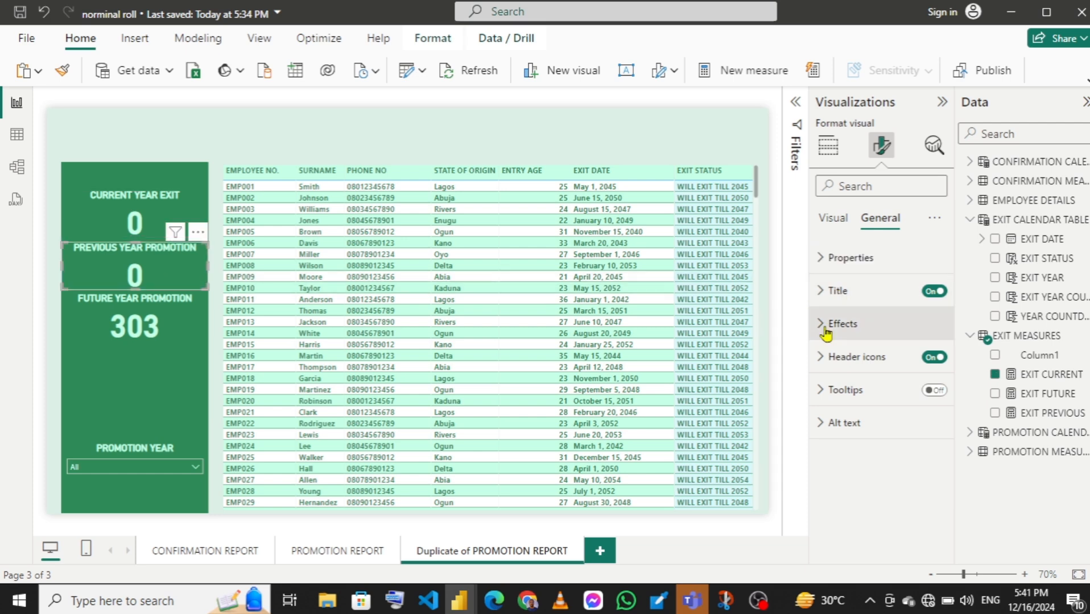
pyautogui.click(825, 330)
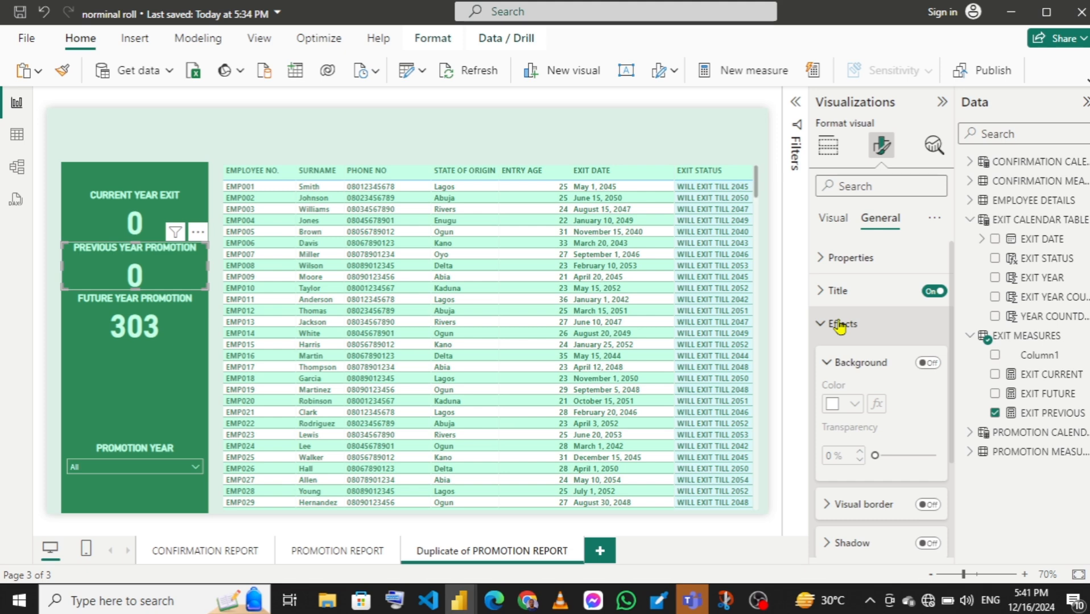
pyautogui.click(824, 296)
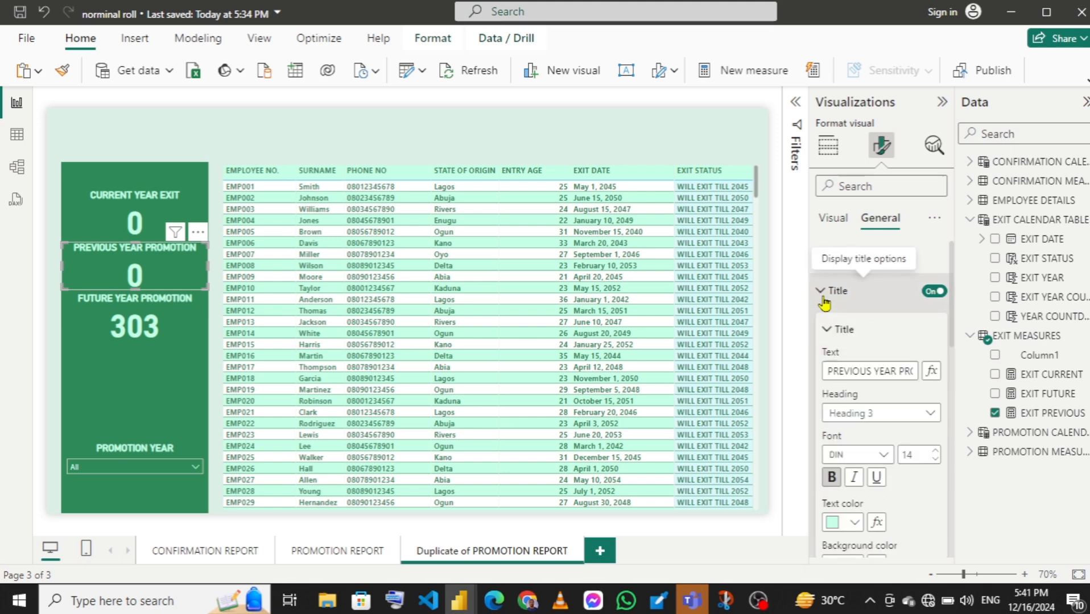
pyautogui.moveTo(901, 371); pyautogui.dragTo(935, 378)
pyautogui.write('EXIT')
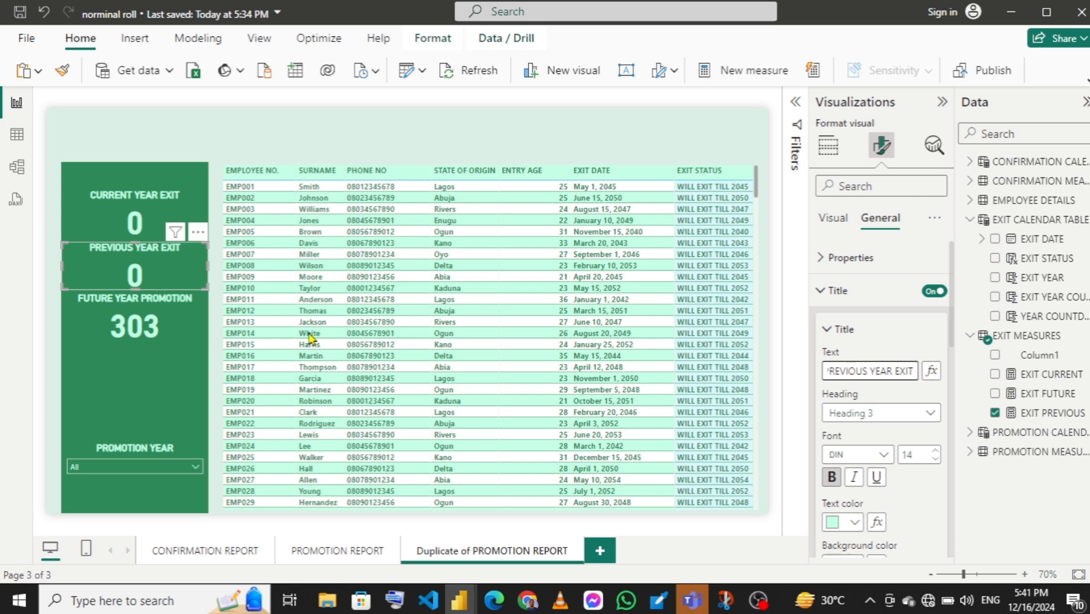
# - Change the title of the card showing EXIT FUTURE to FUTURE YEAR EXIT
pyautogui.click(148, 324)
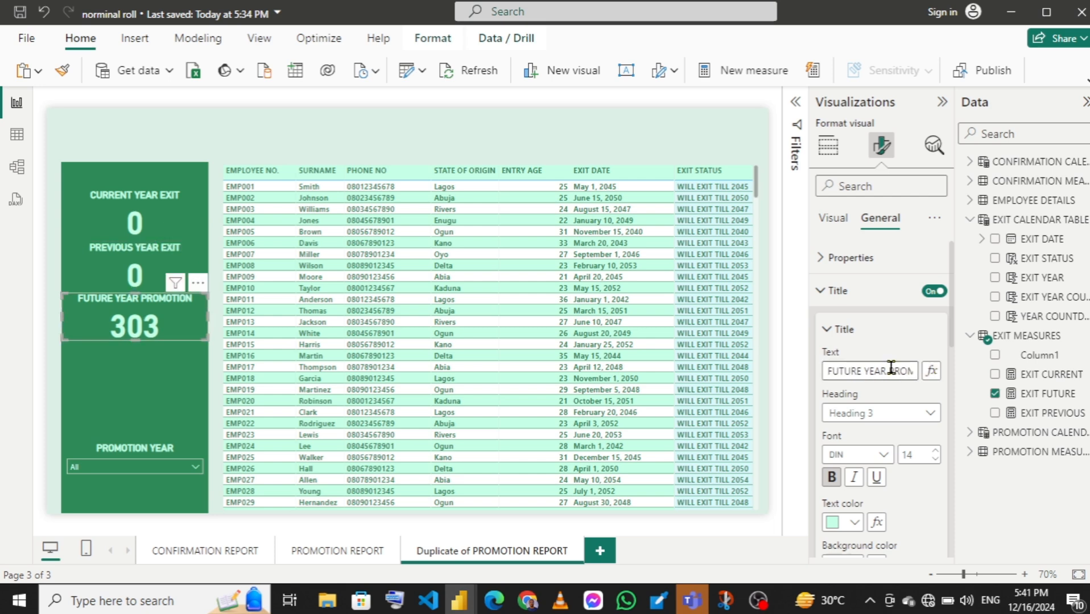
pyautogui.moveTo(893, 371); pyautogui.dragTo(926, 376)
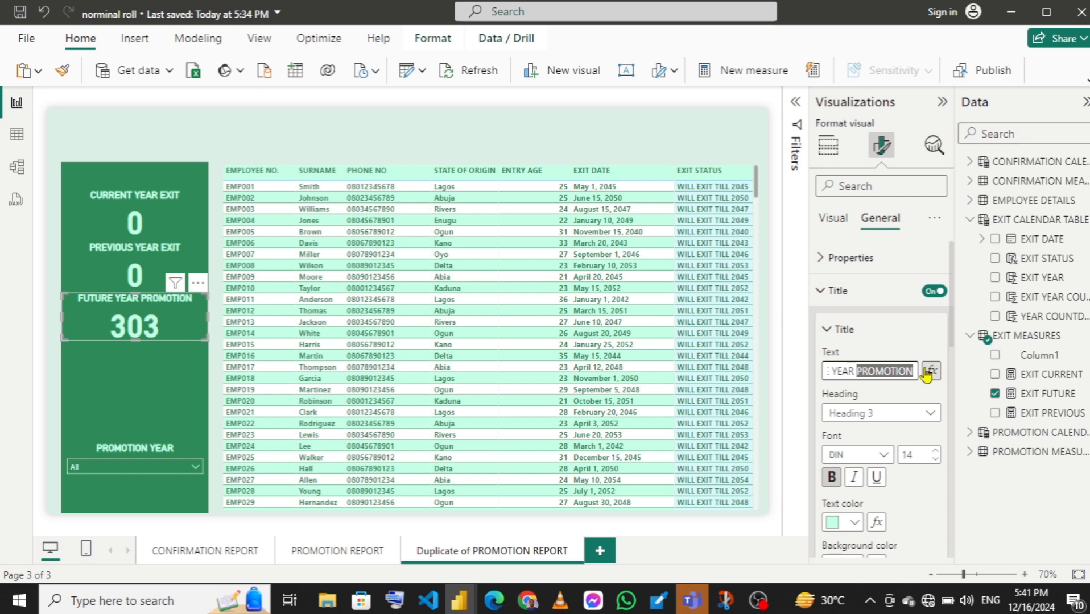
pyautogui.write('EXIT')
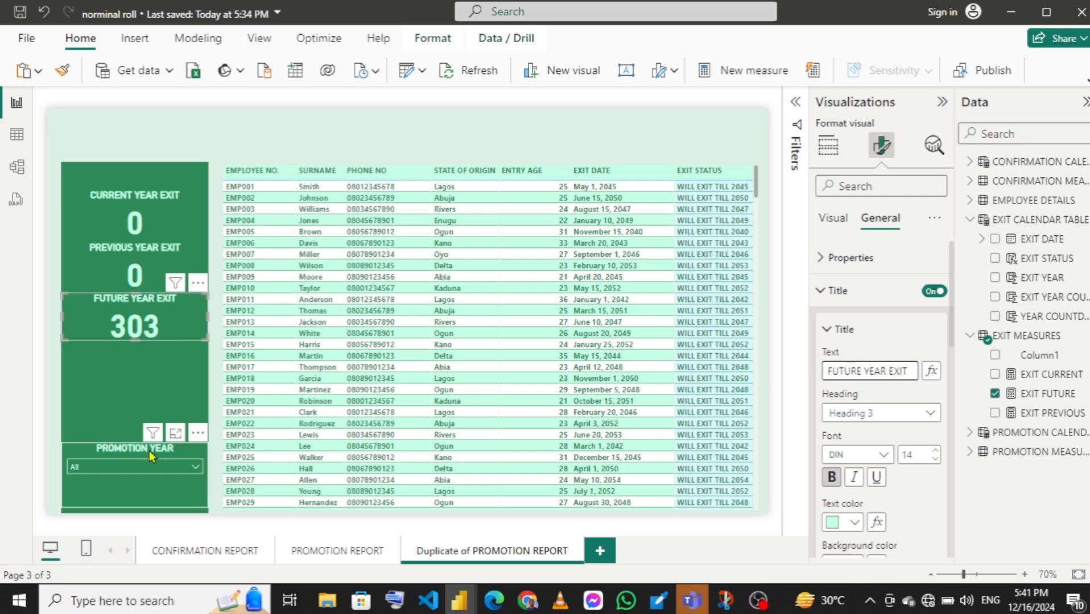
# - Change the title of the PROMOTION YEAR slicer to EXIT YEAR
pyautogui.click(151, 455)
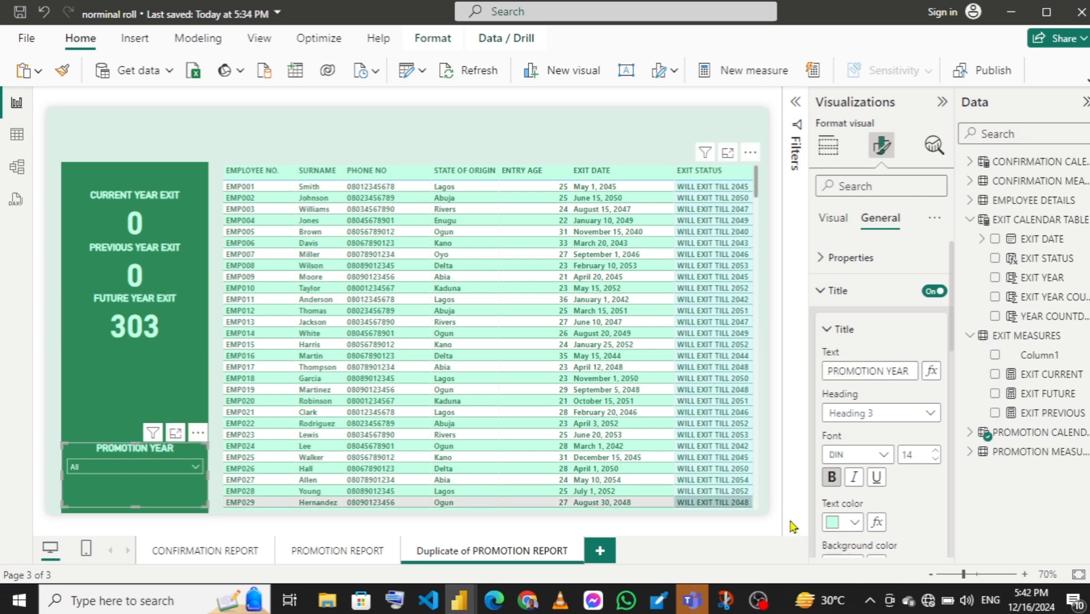
pyautogui.doubleClick(885, 367)
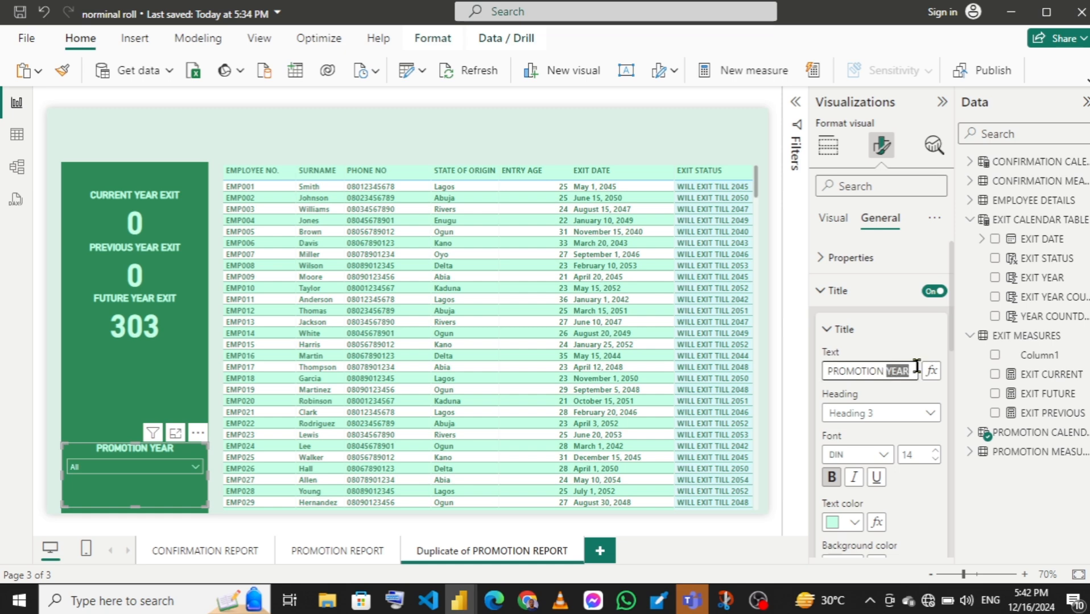
pyautogui.moveTo(884, 367); pyautogui.dragTo(810, 369)
pyautogui.write('EXIT')
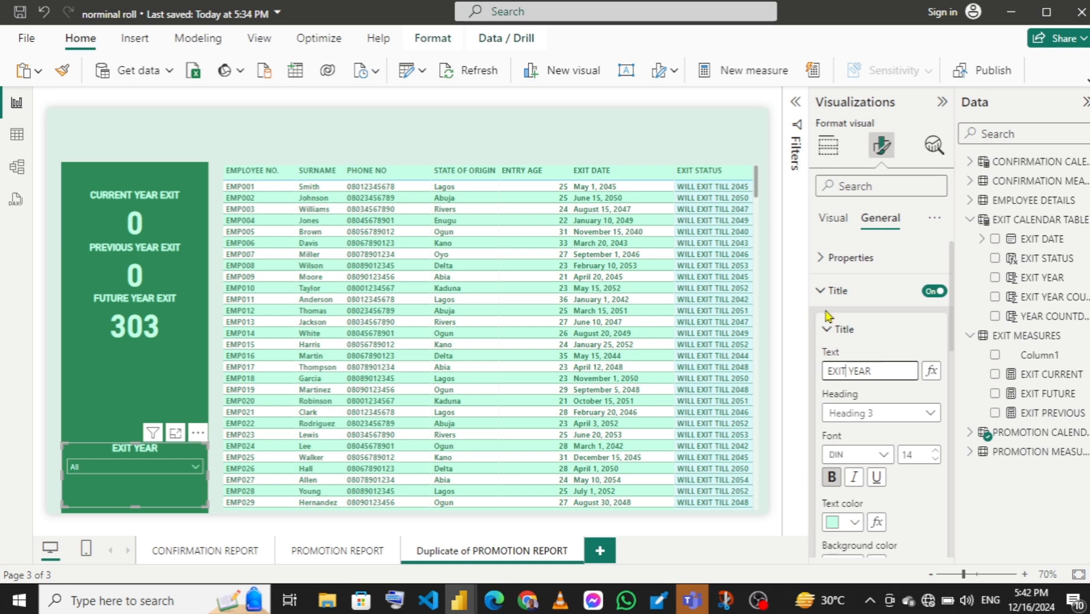
# - Replace the slicer's PROMOTION YEAR field with EXIT YEAR from the EXIT CALENDAR TABLE
pyautogui.click(825, 152)
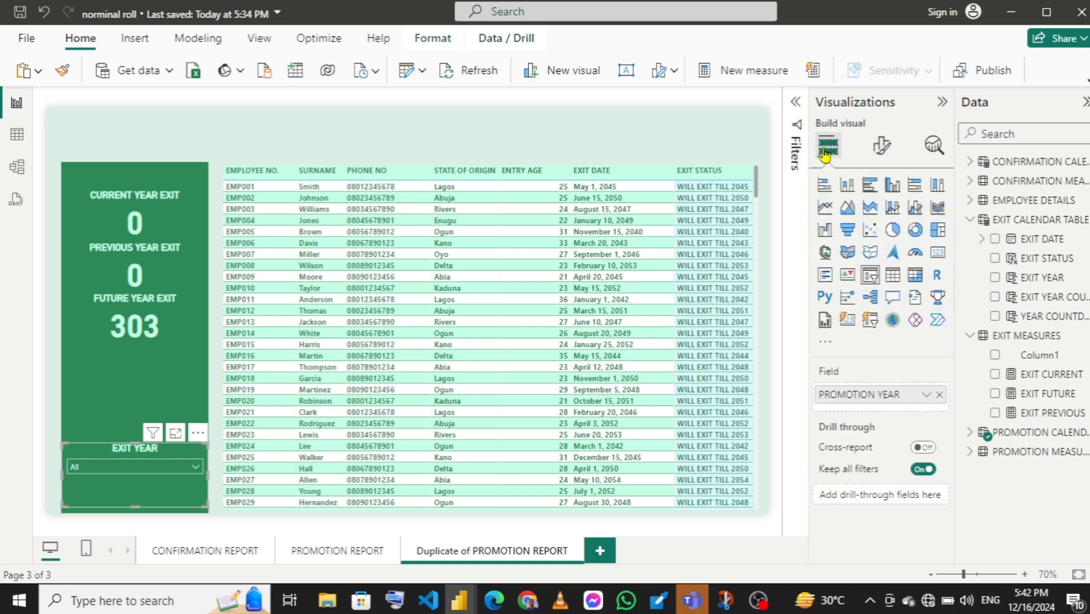
pyautogui.click(939, 396)
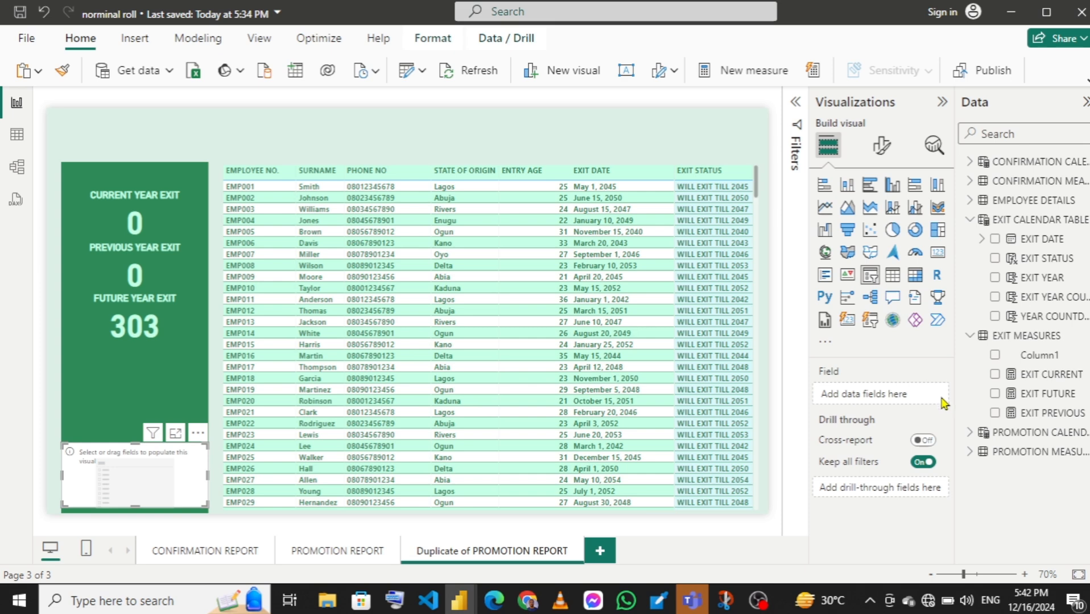
pyautogui.click(967, 337)
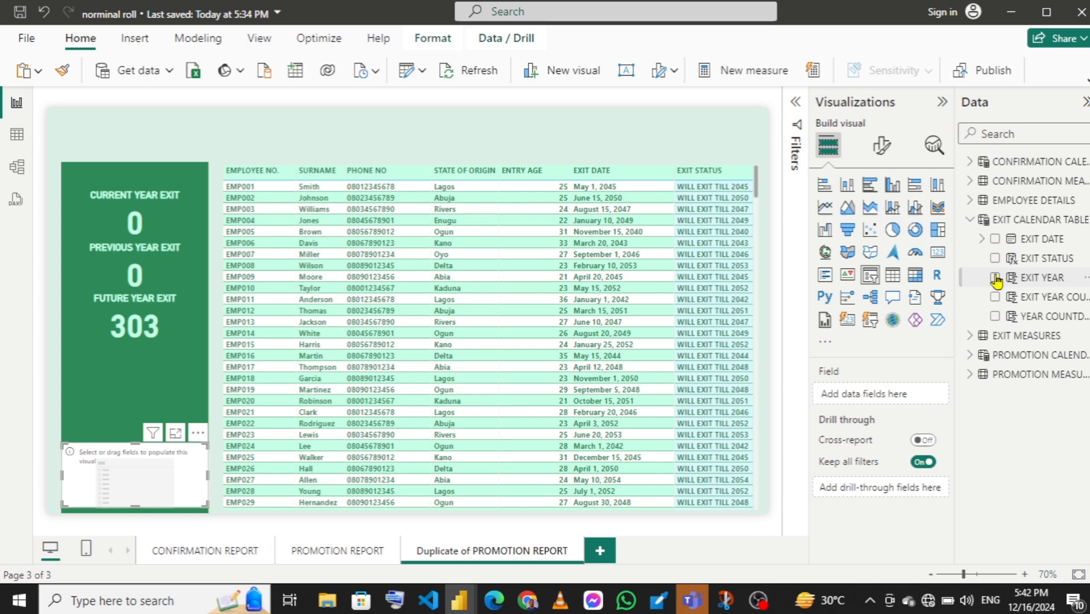
pyautogui.click(995, 278)
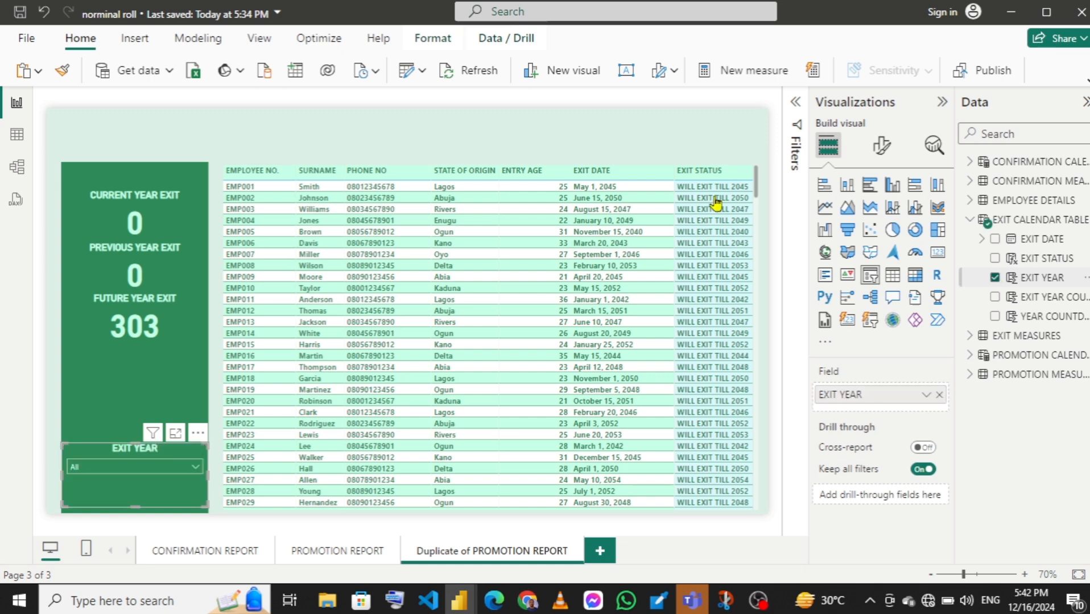
pyautogui.click(392, 136)
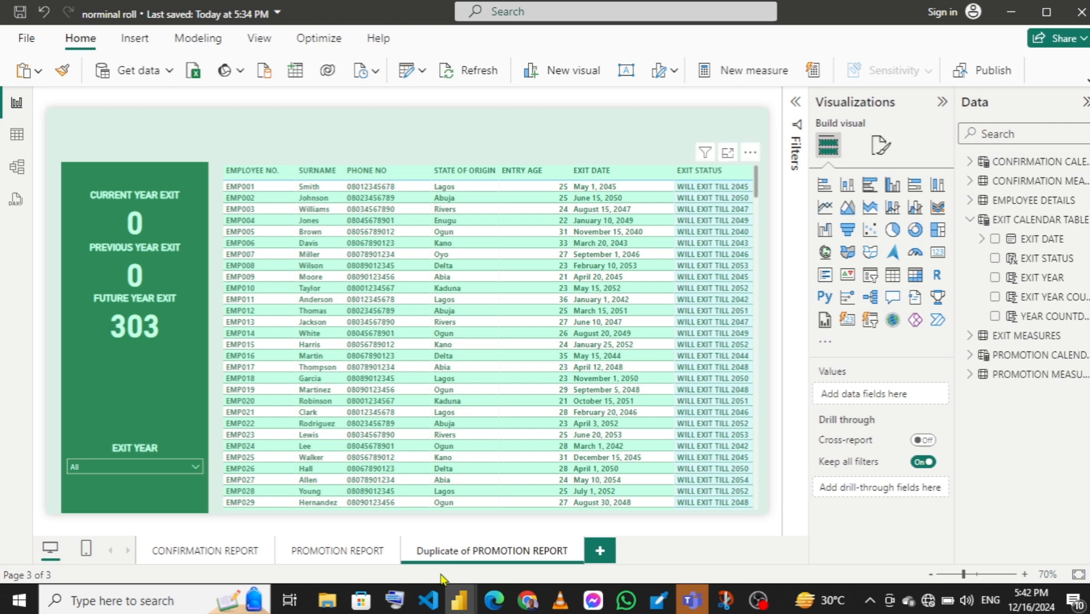
# - Rename the duplicated promotion report page as EXIT REPORT
pyautogui.rightClick(467, 556)
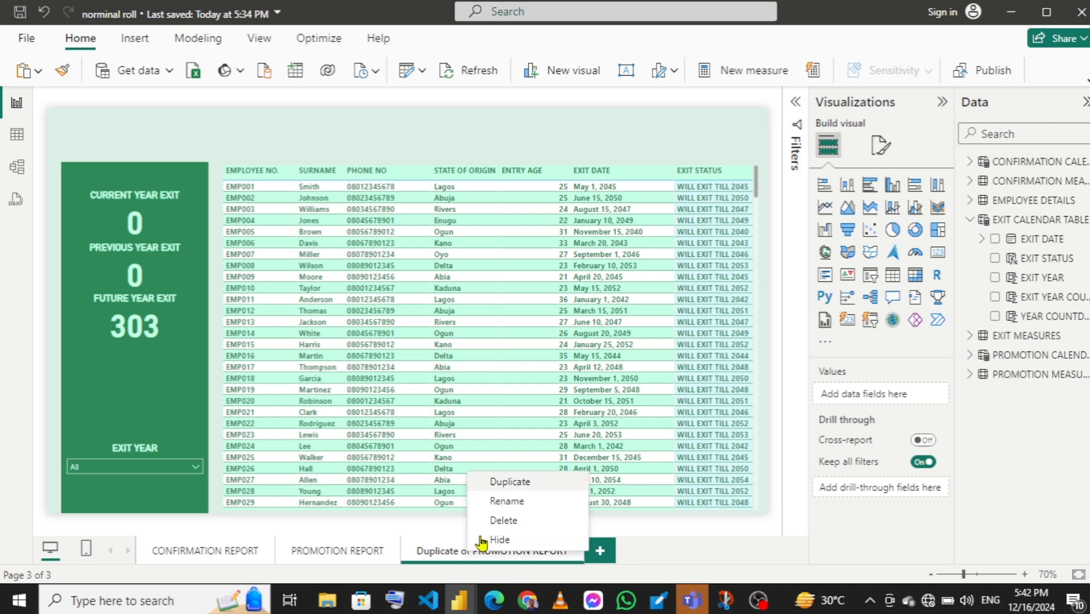
pyautogui.click(522, 503)
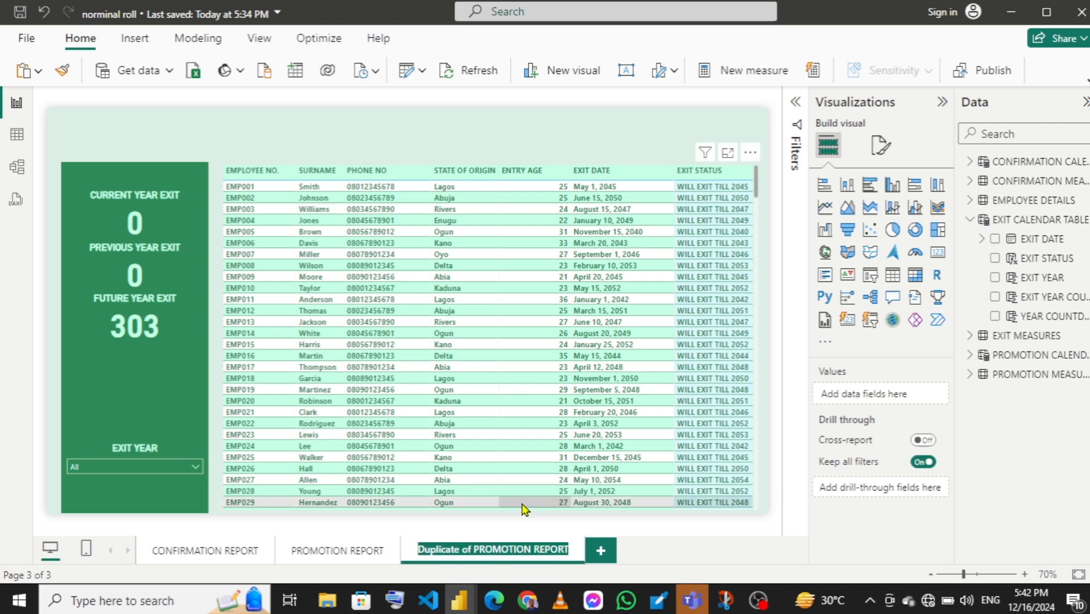
pyautogui.write('EXIT ')
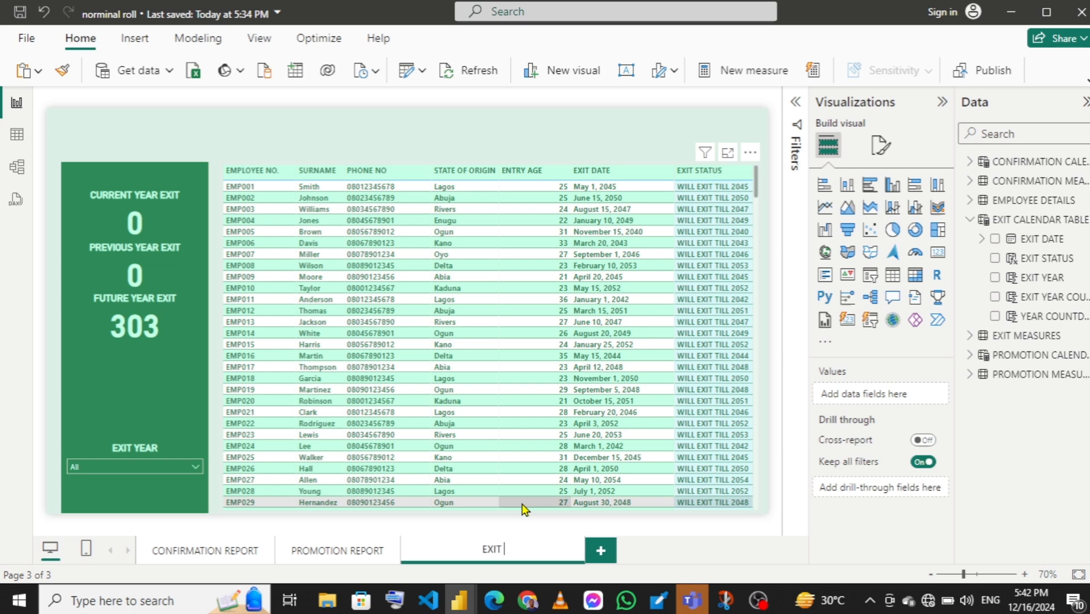
pyautogui.write('REPORT')
pyautogui.press('Return')
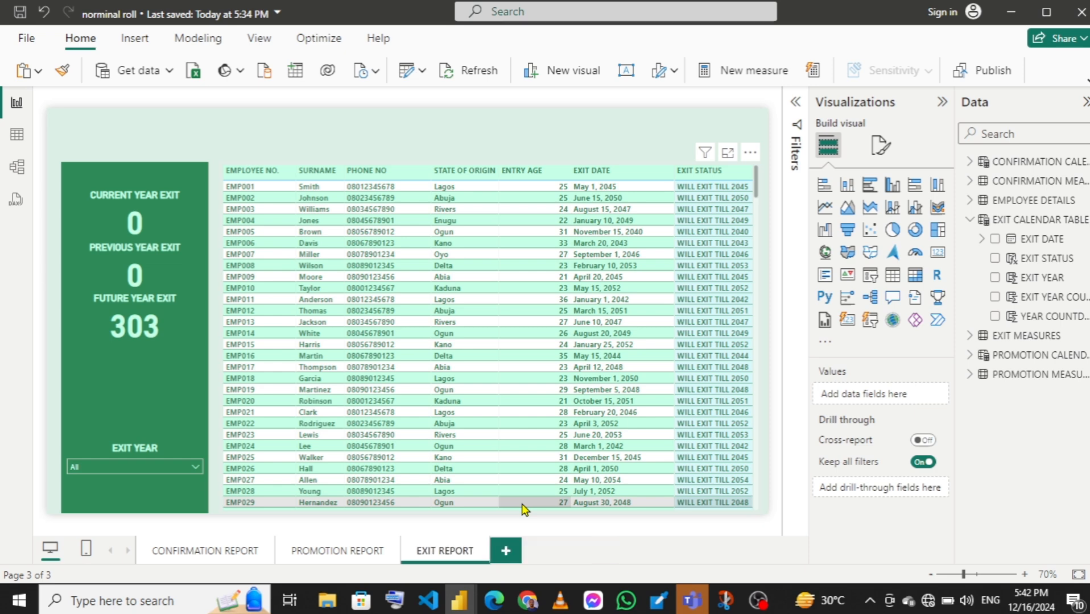
# - On the CONFIRMATION REPORT page, set the CONFIRMATION STATUS background color rule for values from 0 to below 1 to #E6E6E6
pyautogui.click(194, 552)
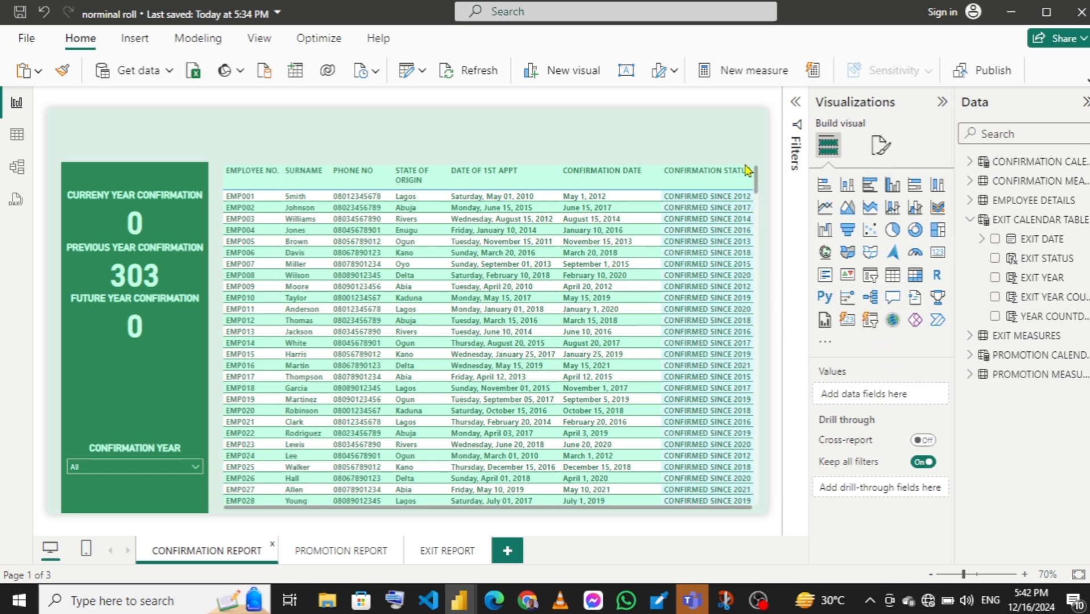
pyautogui.click(757, 215)
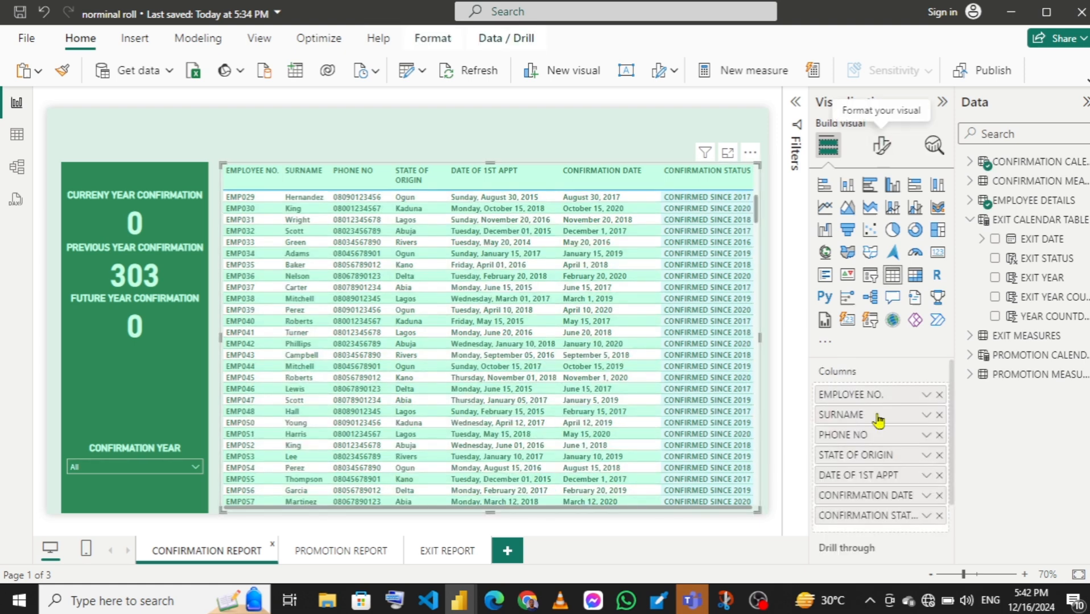
pyautogui.rightClick(881, 526)
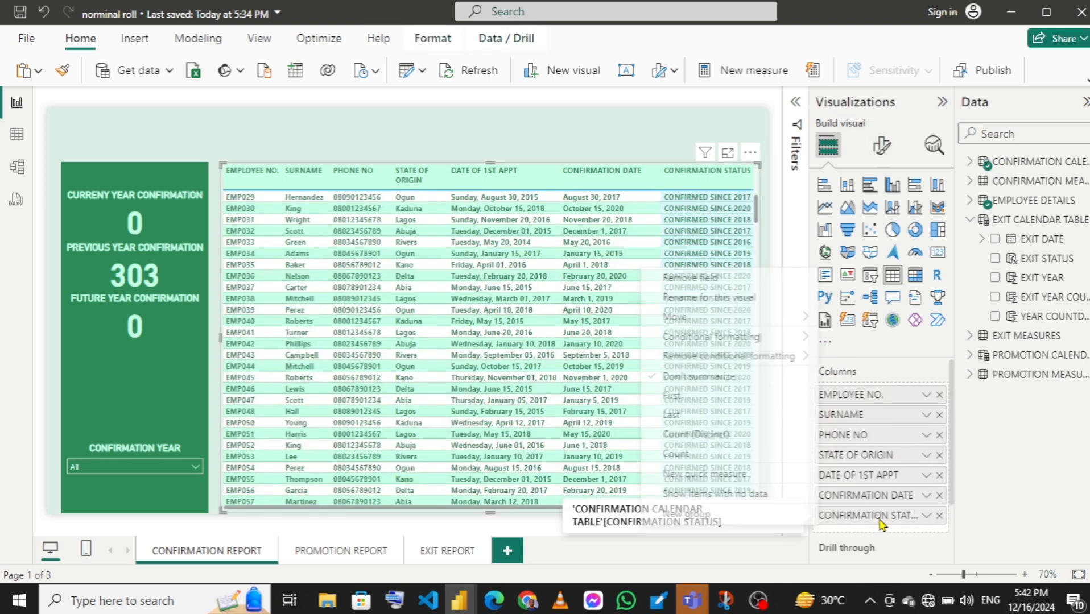
pyautogui.moveTo(705, 354)
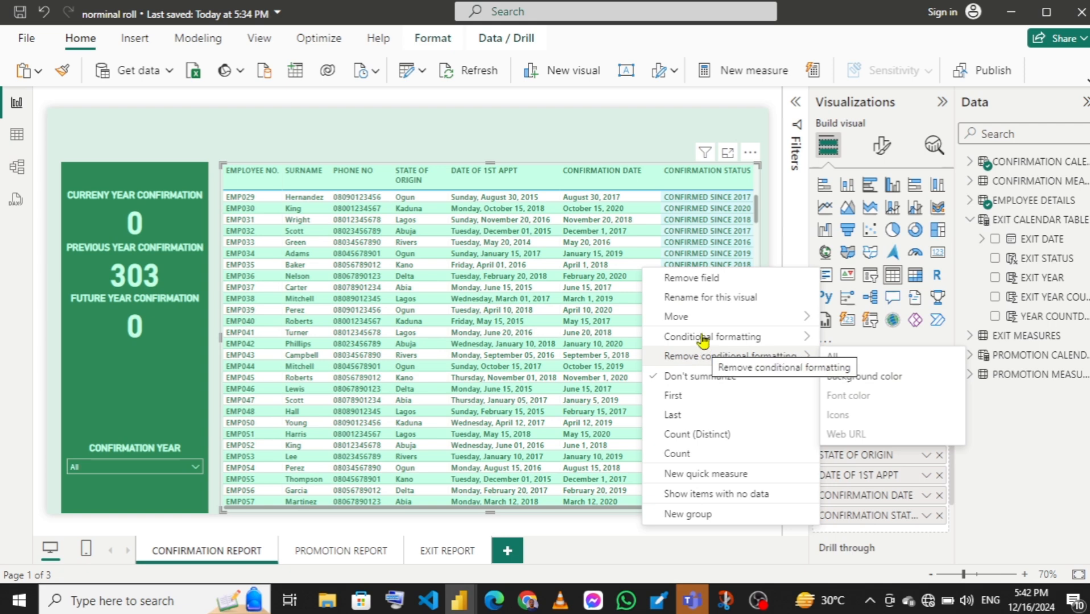
pyautogui.moveTo(778, 340)
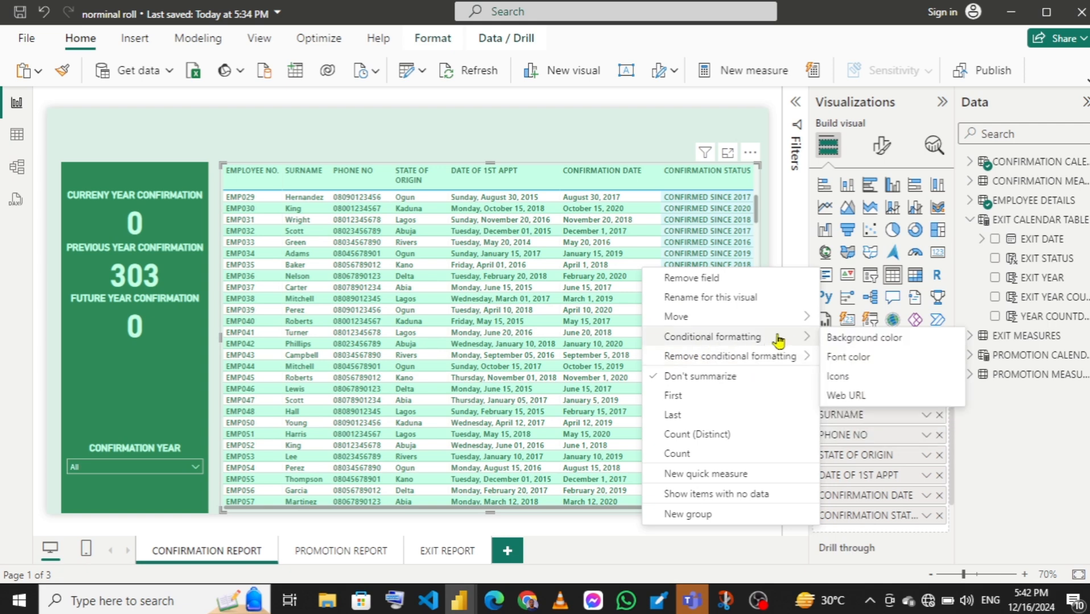
pyautogui.click(858, 340)
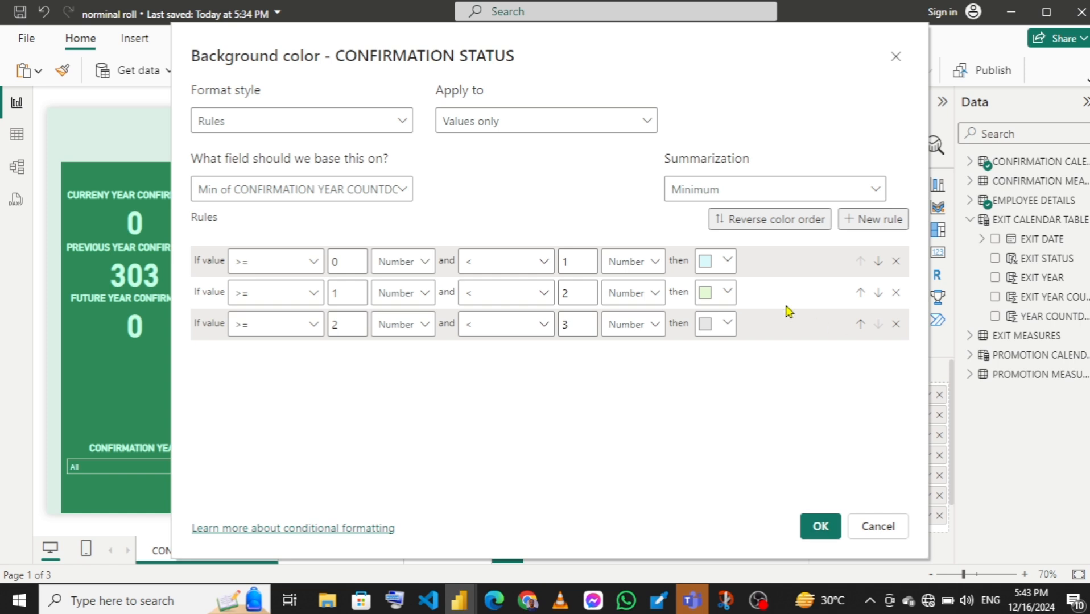
pyautogui.click(726, 262)
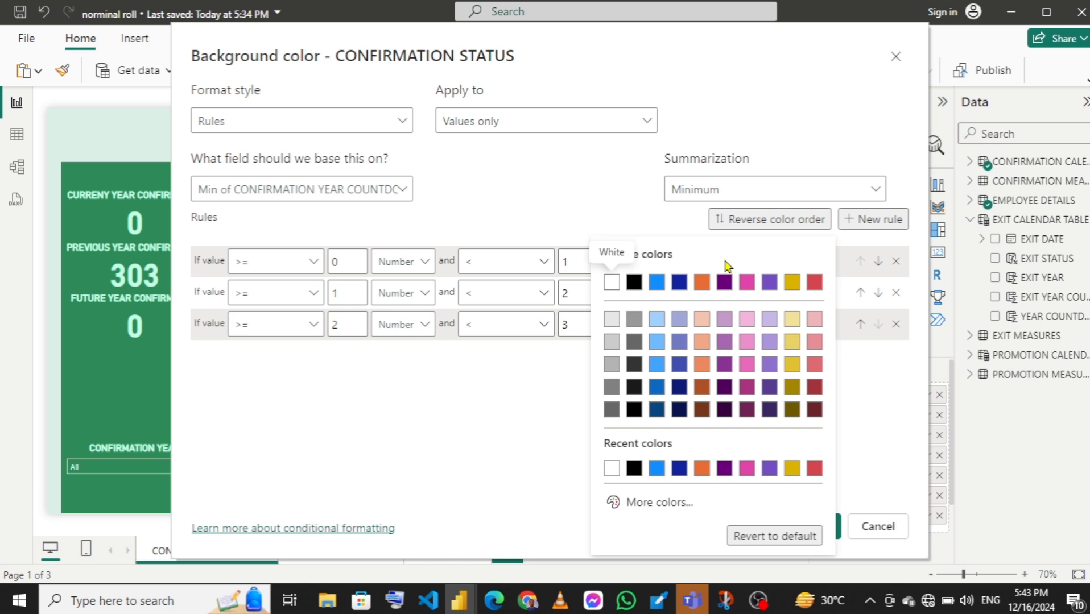
pyautogui.click(555, 418)
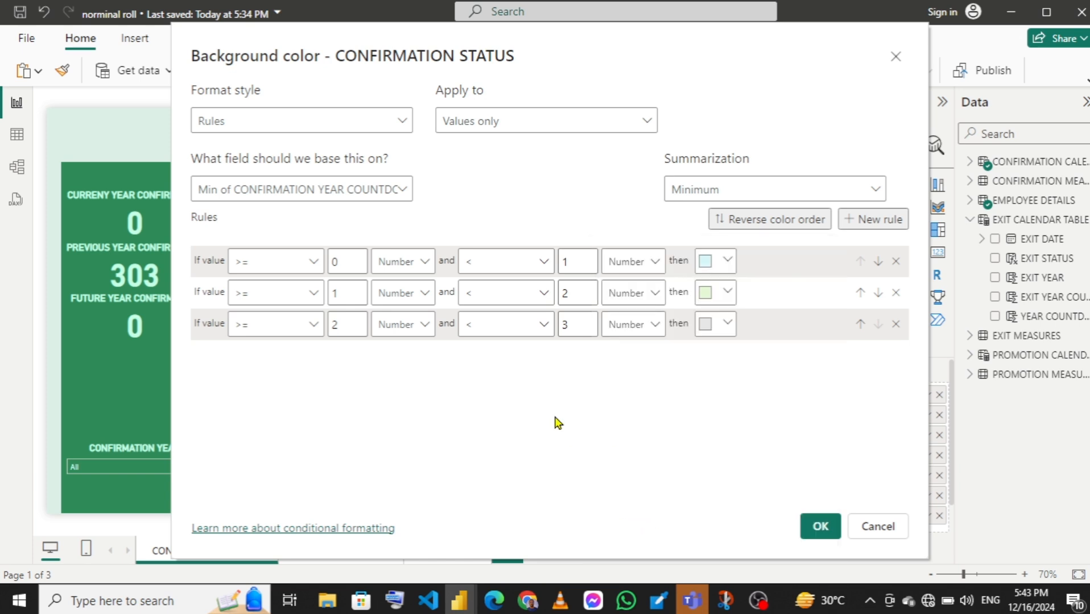
pyautogui.click(723, 263)
pyautogui.click(642, 503)
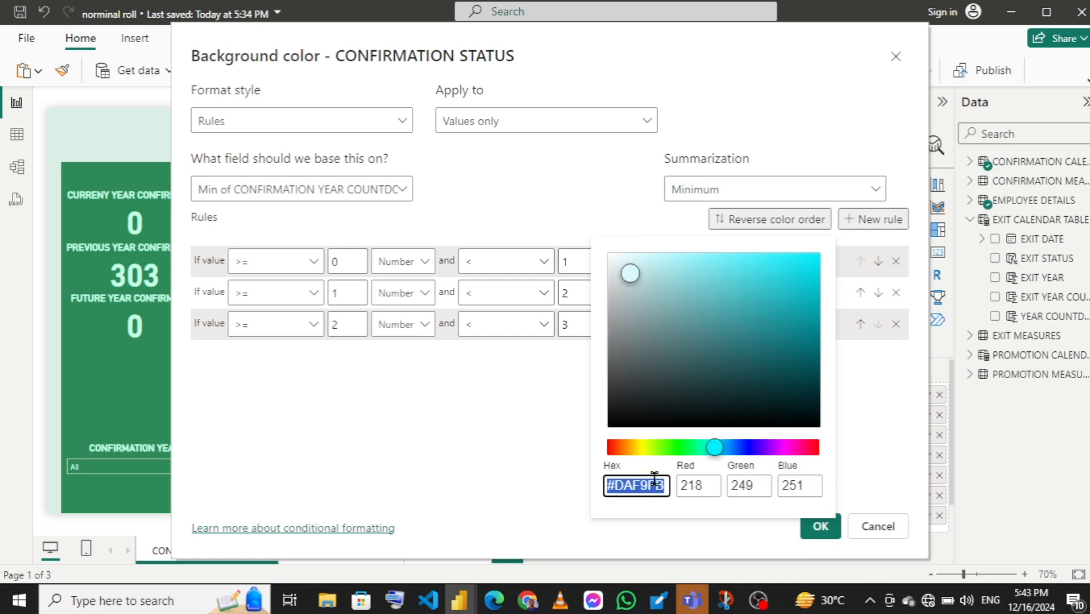
pyautogui.write('E6E6E6')
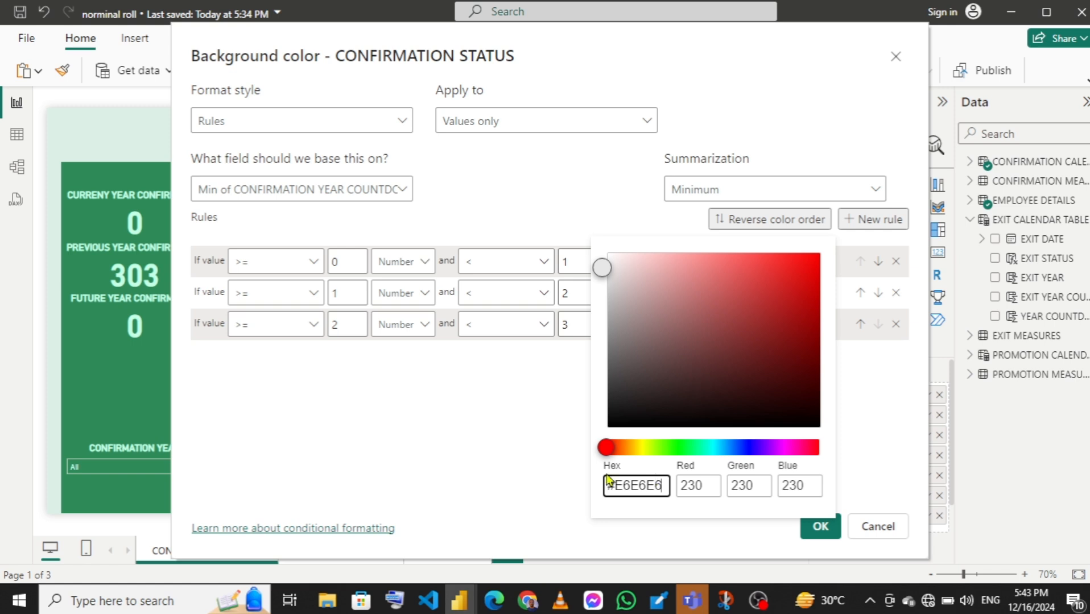
pyautogui.click(460, 428)
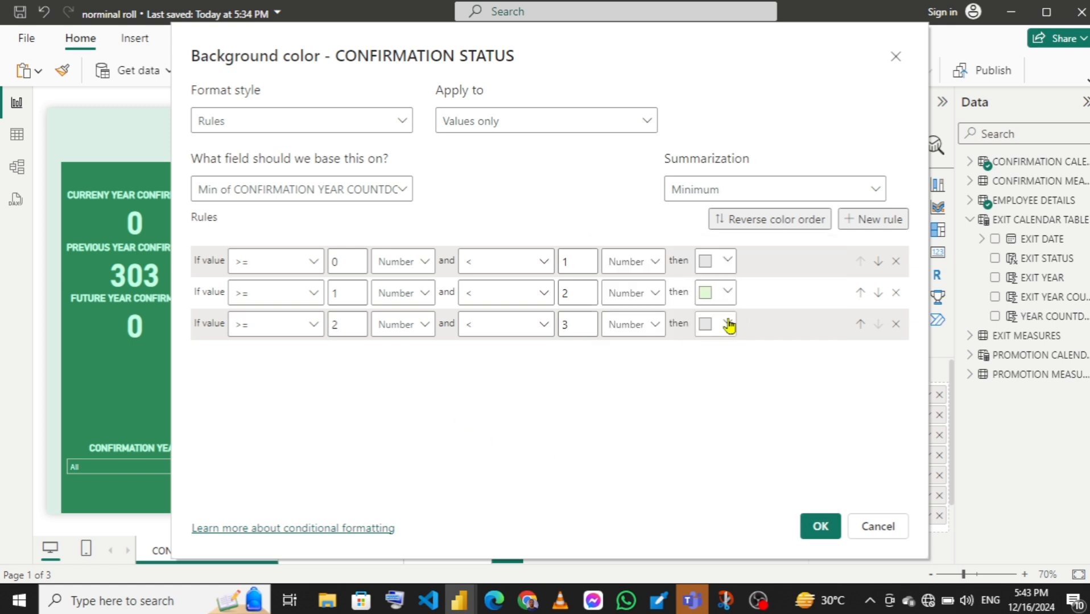
# - Set the background color rule for values from 2 to below 3 to #DAF9FB and apply the rules
pyautogui.click(729, 325)
pyautogui.click(657, 295)
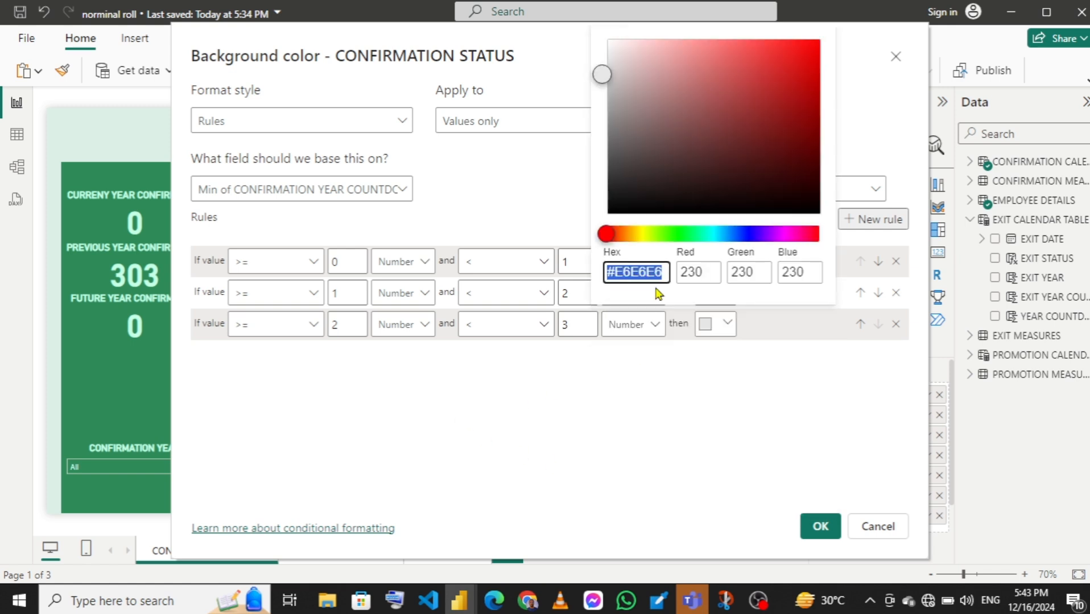
pyautogui.write('DA')
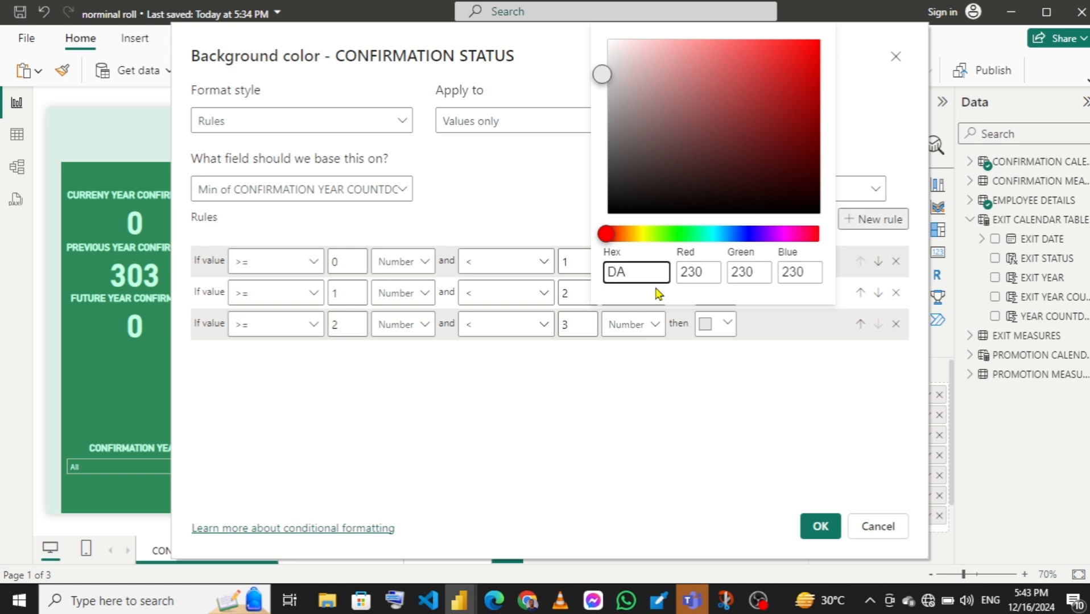
pyautogui.write('F9FB')
pyautogui.click(623, 414)
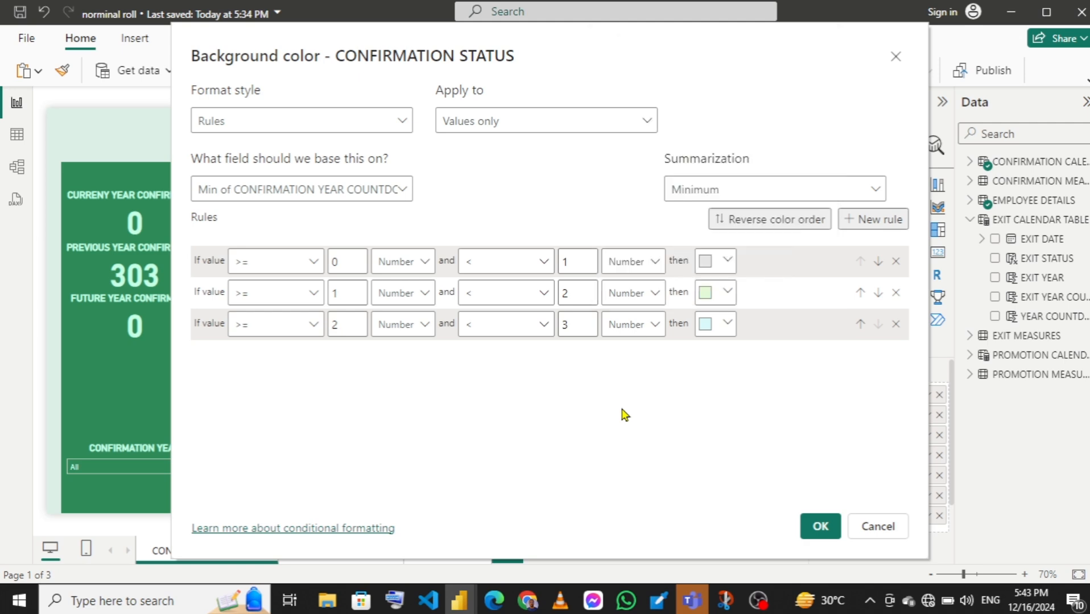
pyautogui.click(821, 526)
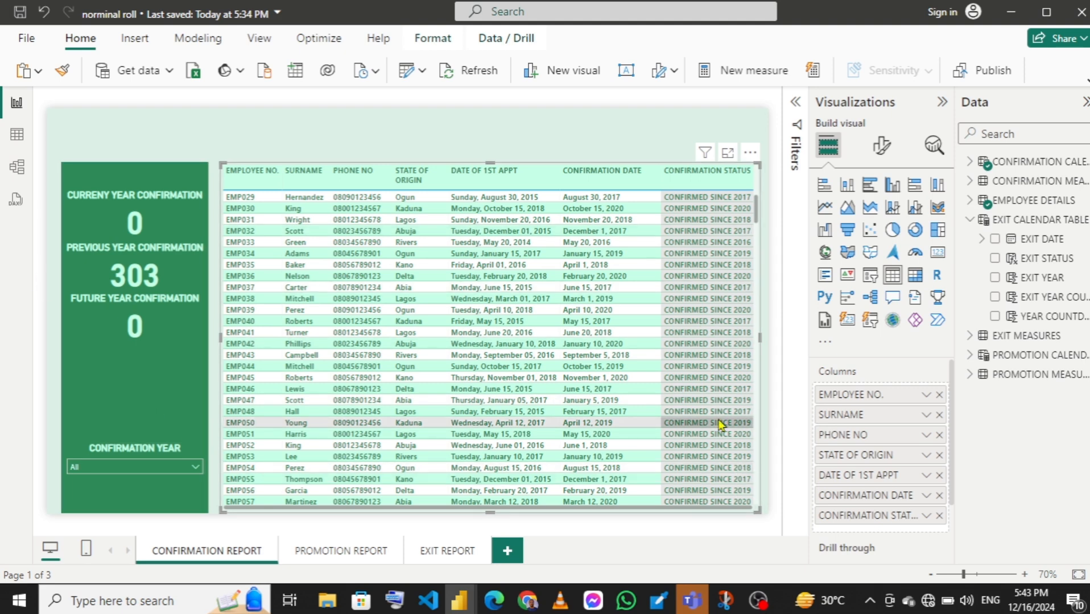
# - Review the PROMOTION REPORT page's status colors and return to the EXIT REPORT page
pyautogui.click(322, 552)
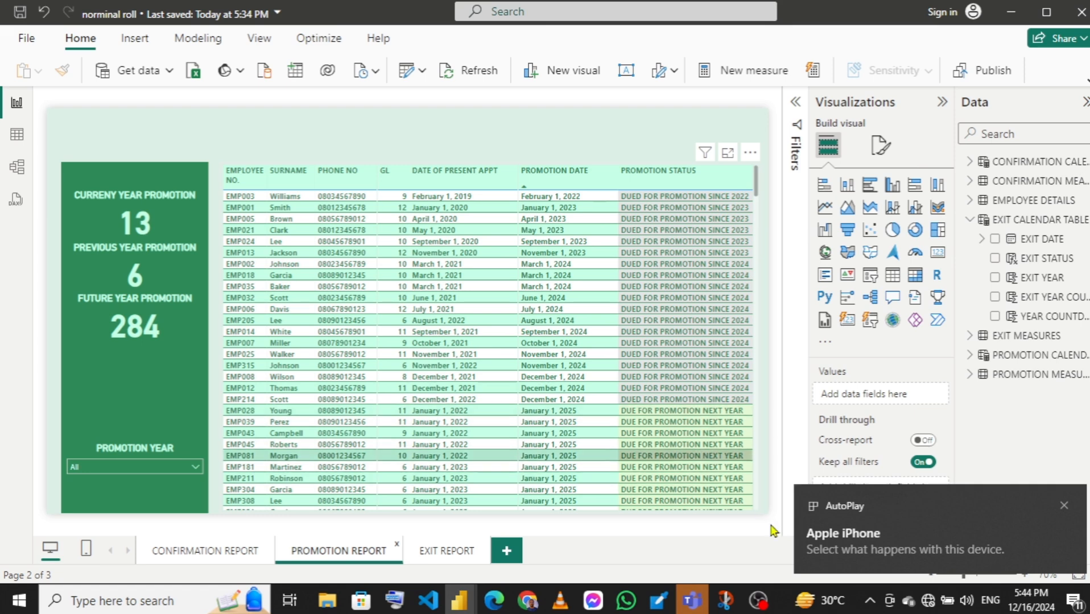
pyautogui.click(449, 552)
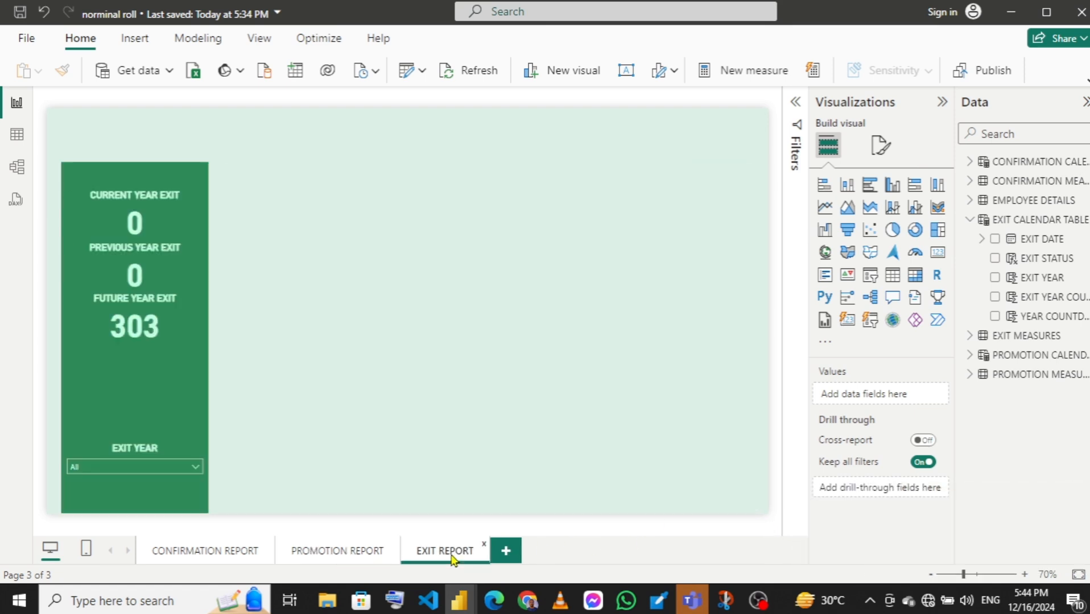